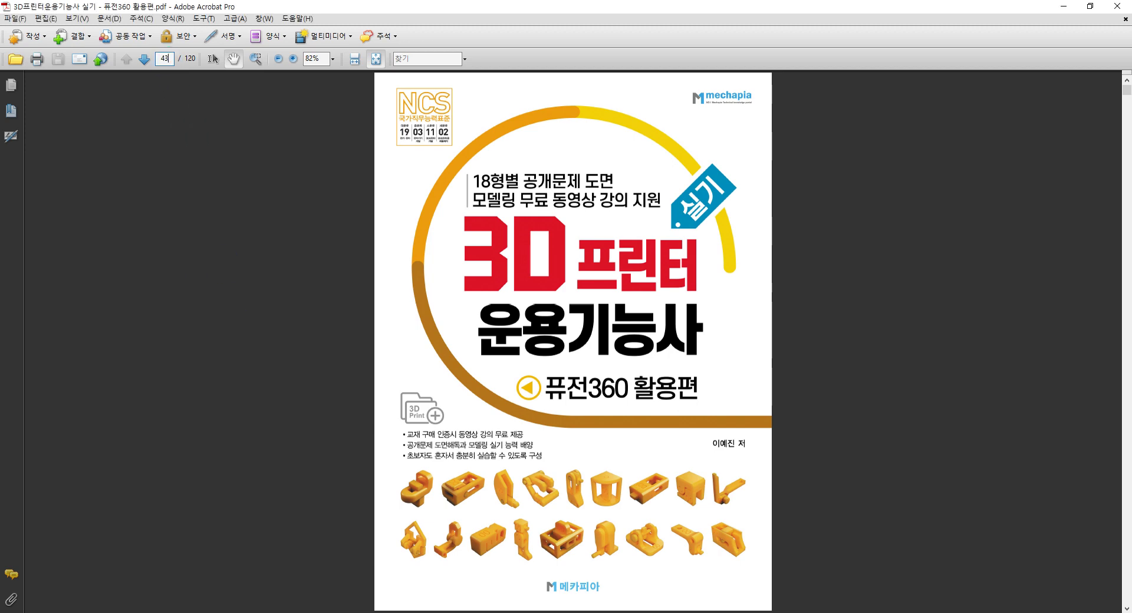
Jump to page 43 of the exam PDF and circle part 1's front view in red
key("Return")
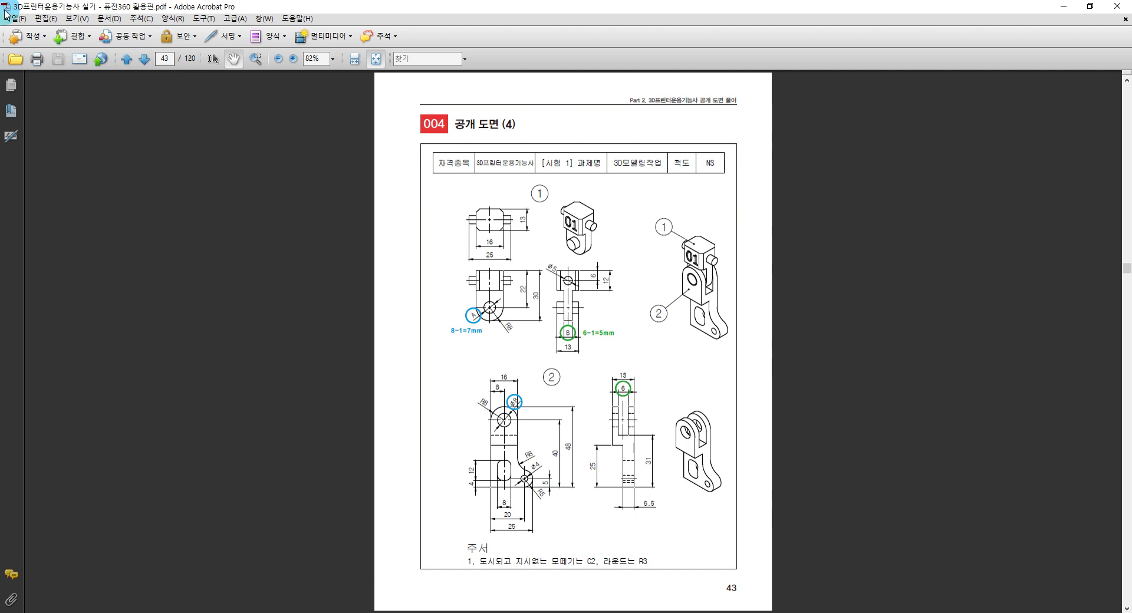
scroll(619, 217, "up", 4, "ctrl")
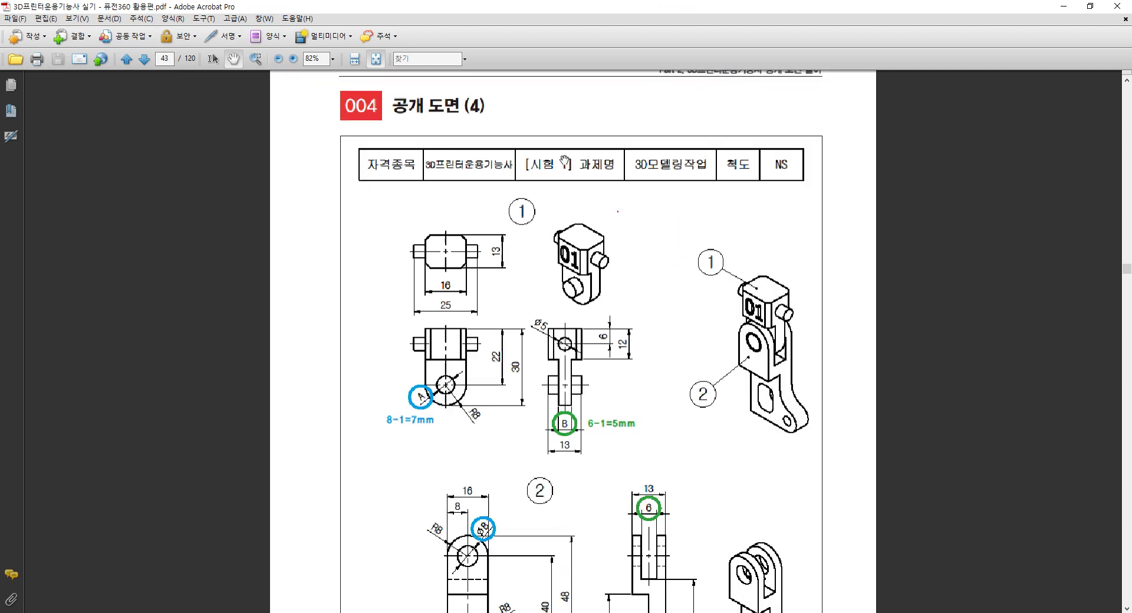
scroll(610, 201, "down", 1)
scroll(611, 224, "down", 1)
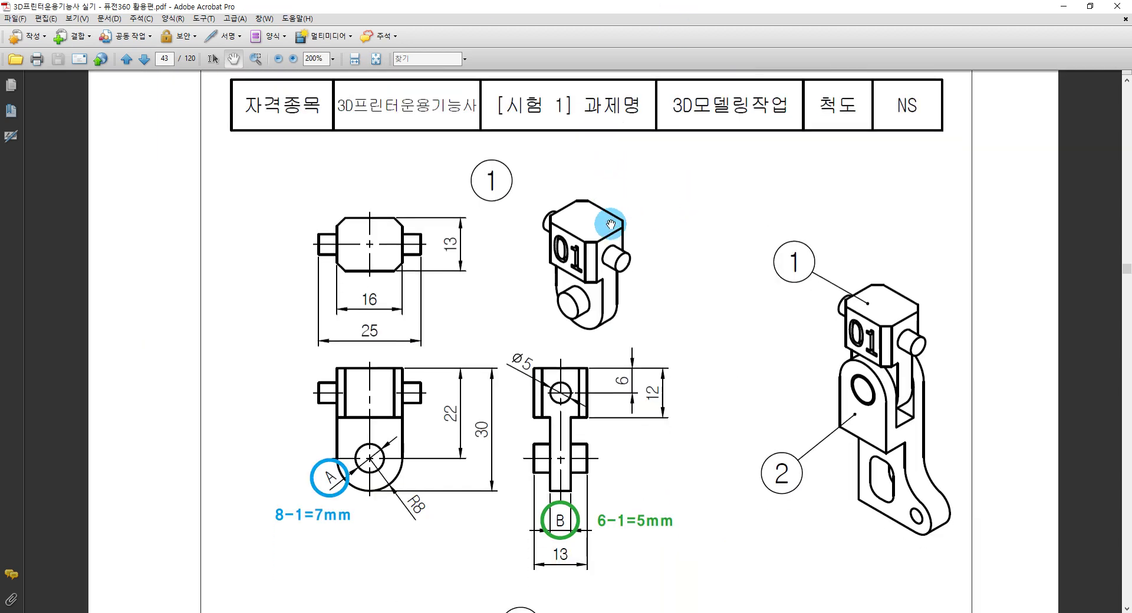
scroll(602, 236, "down", 1)
scroll(536, 453, "down", 1)
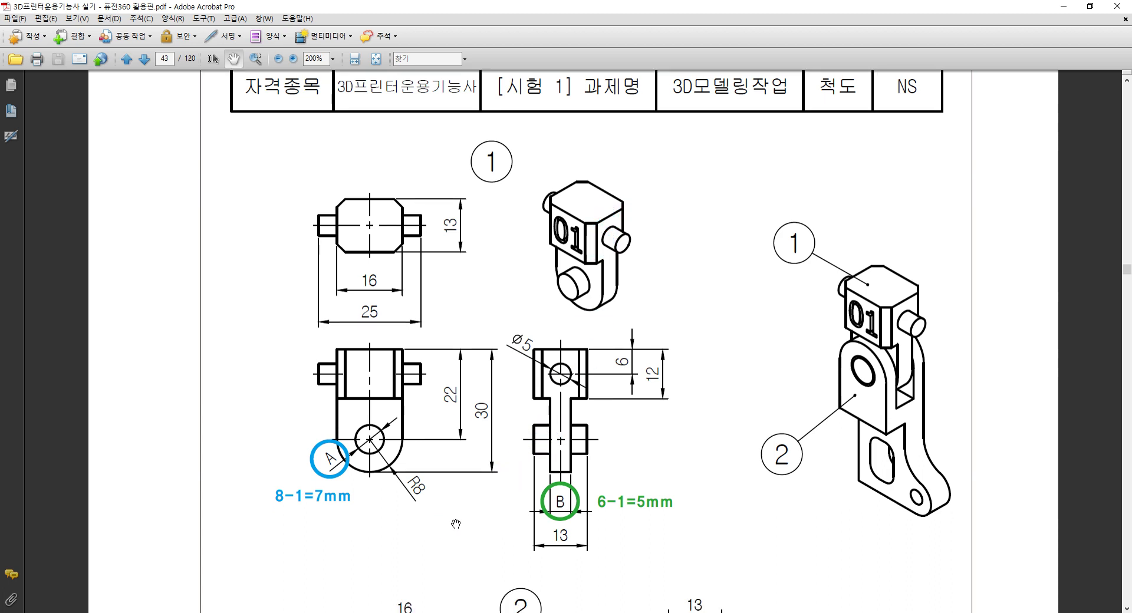
mouse_move(442, 484)
left_mouse_down()
mouse_move(277, 348)
mouse_move(480, 435)
mouse_move(436, 495)
left_mouse_up()
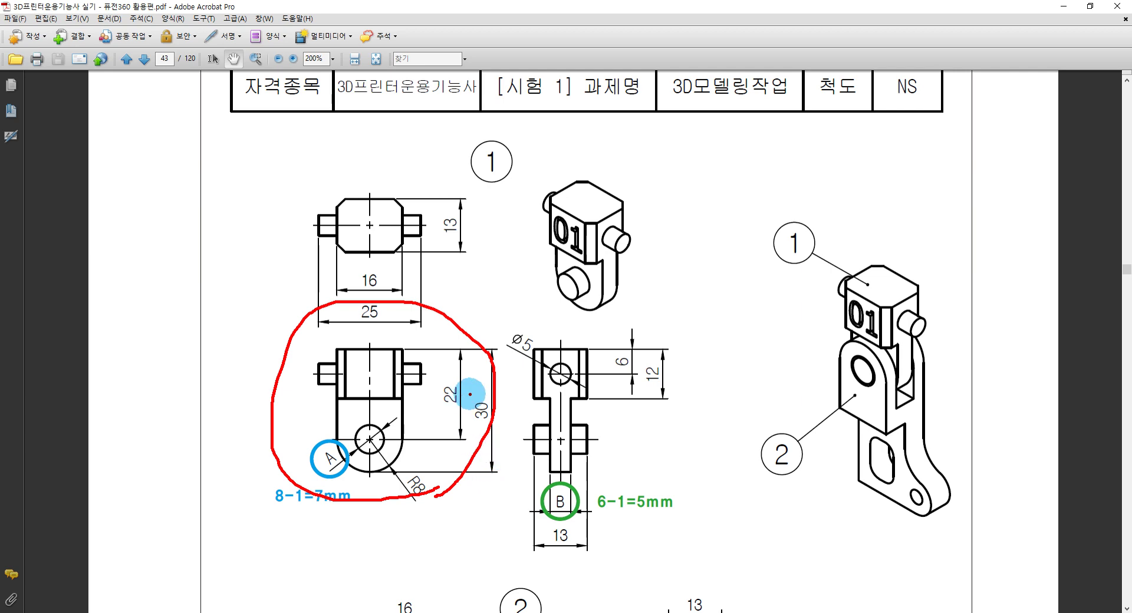
key("alt+Tab")
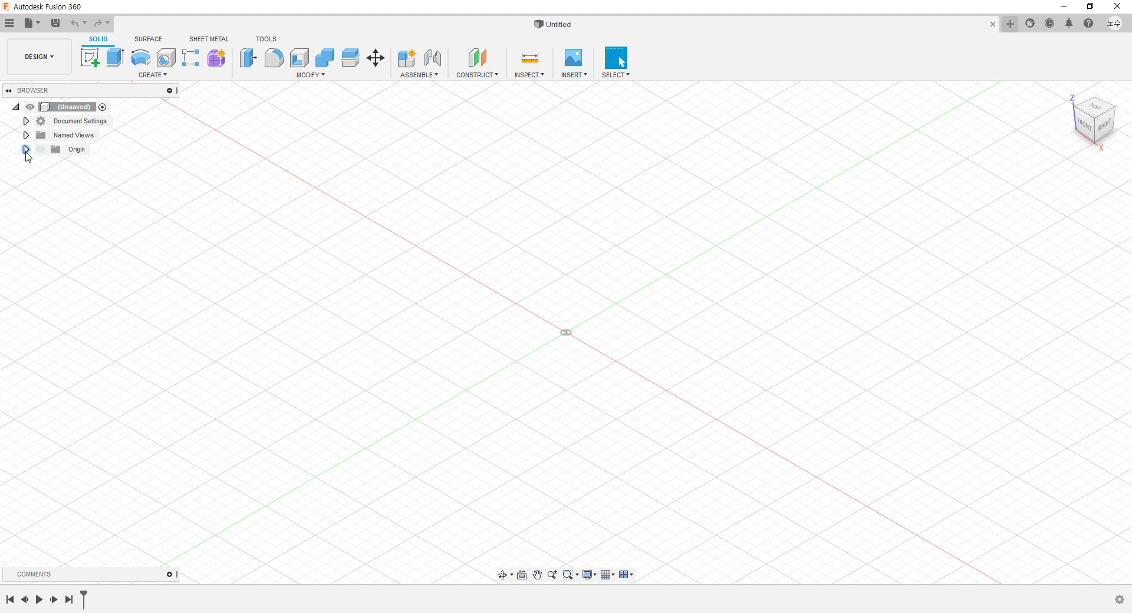
Expand Origin in the browser and create a new sketch on the XZ plane
left_click(26, 149)
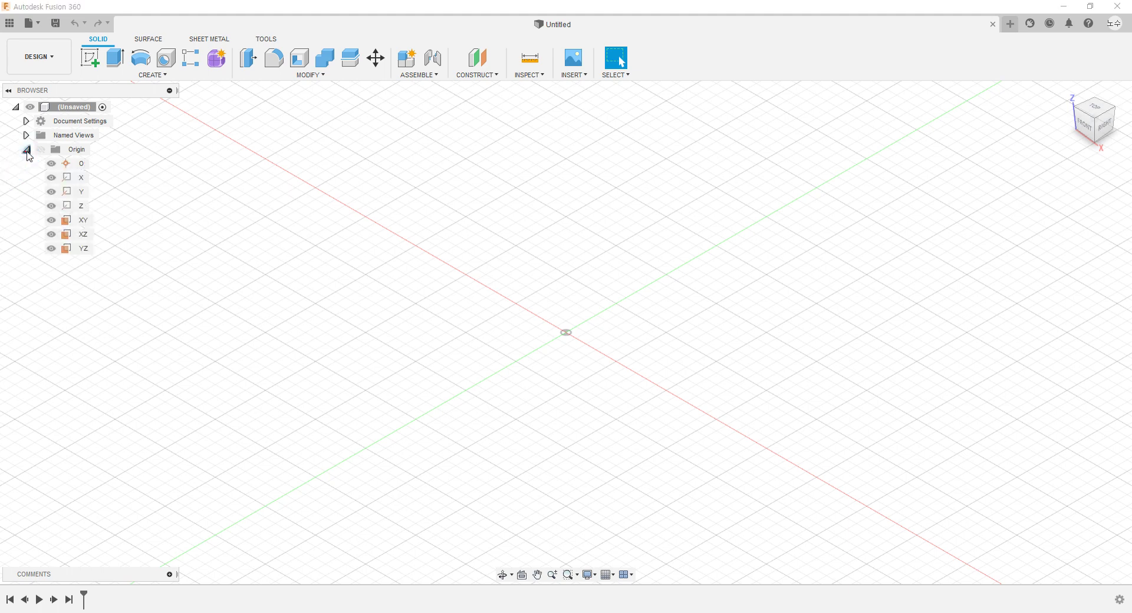
left_click(89, 237)
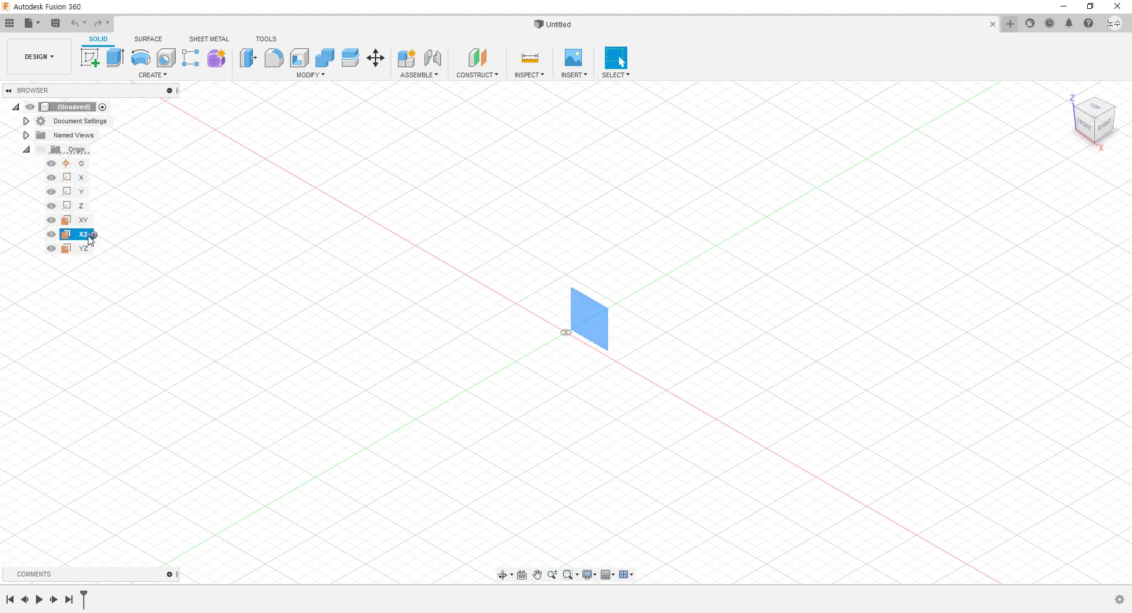
right_click(89, 237)
left_click(94, 242)
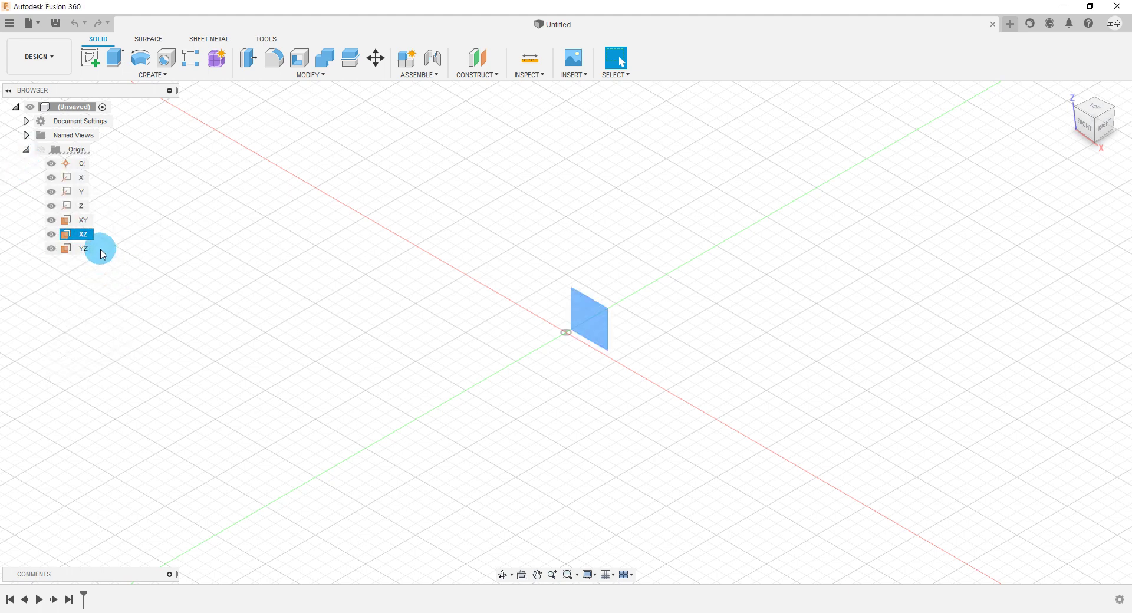
right_click(94, 241)
left_click(106, 250)
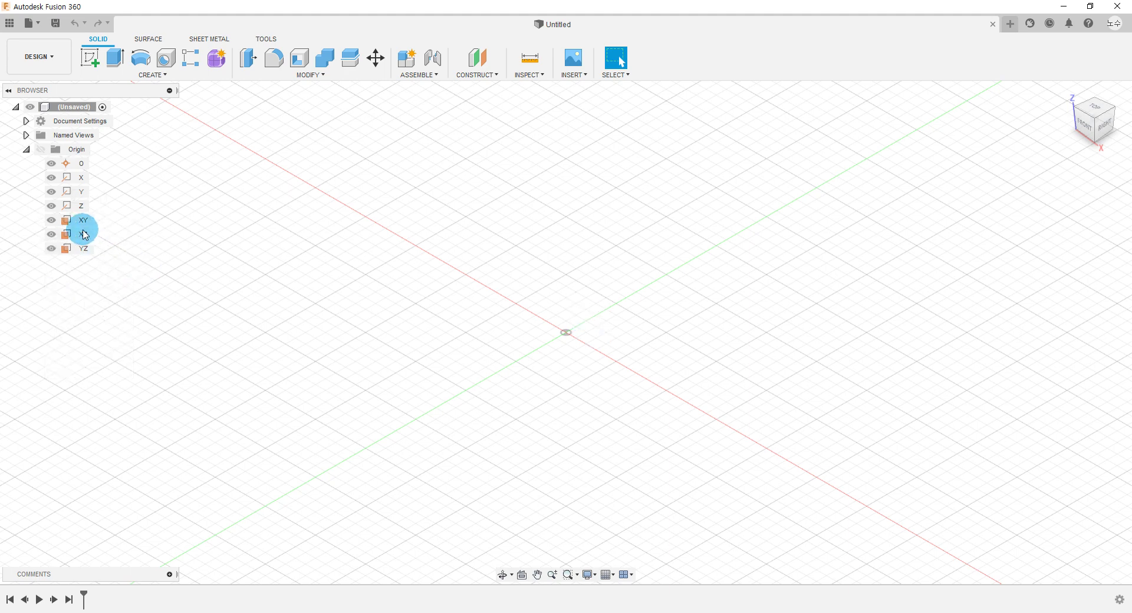
right_click(85, 238)
left_click(103, 242)
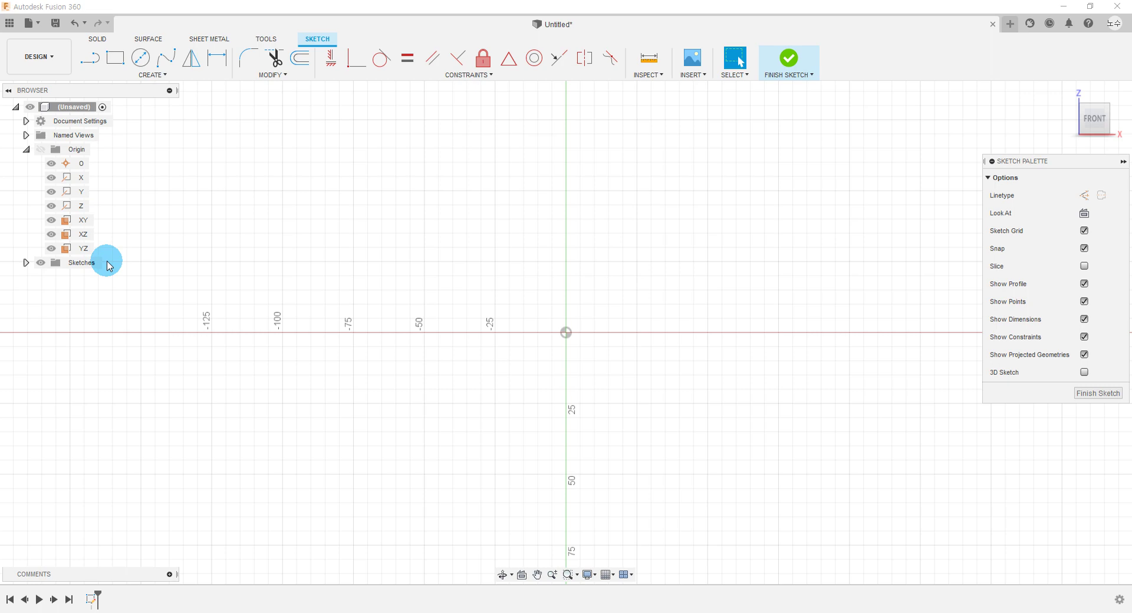
Circle the hole in part 1's front view in red on the PDF drawing
key("alt+Tab")
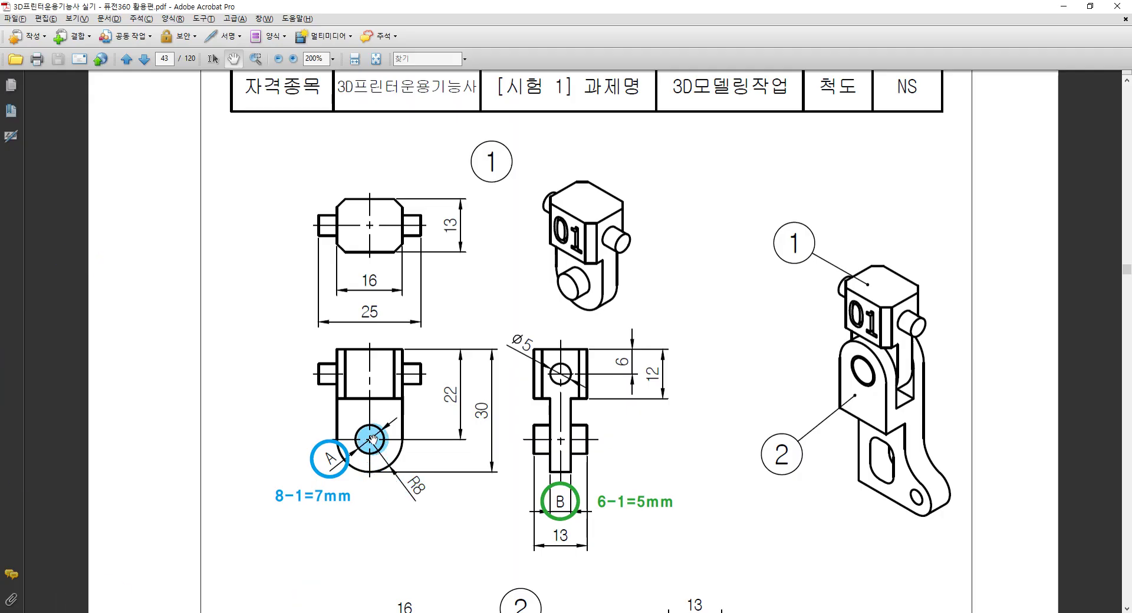
left_click(368, 425)
left_click_drag(358, 442, 368, 425)
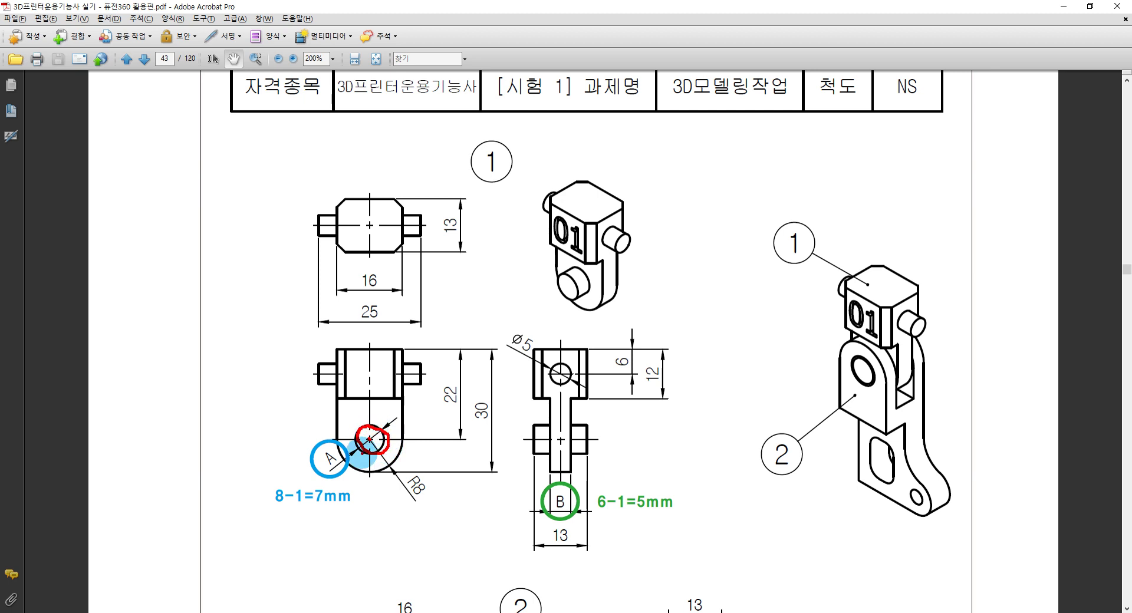
key("alt+Tab")
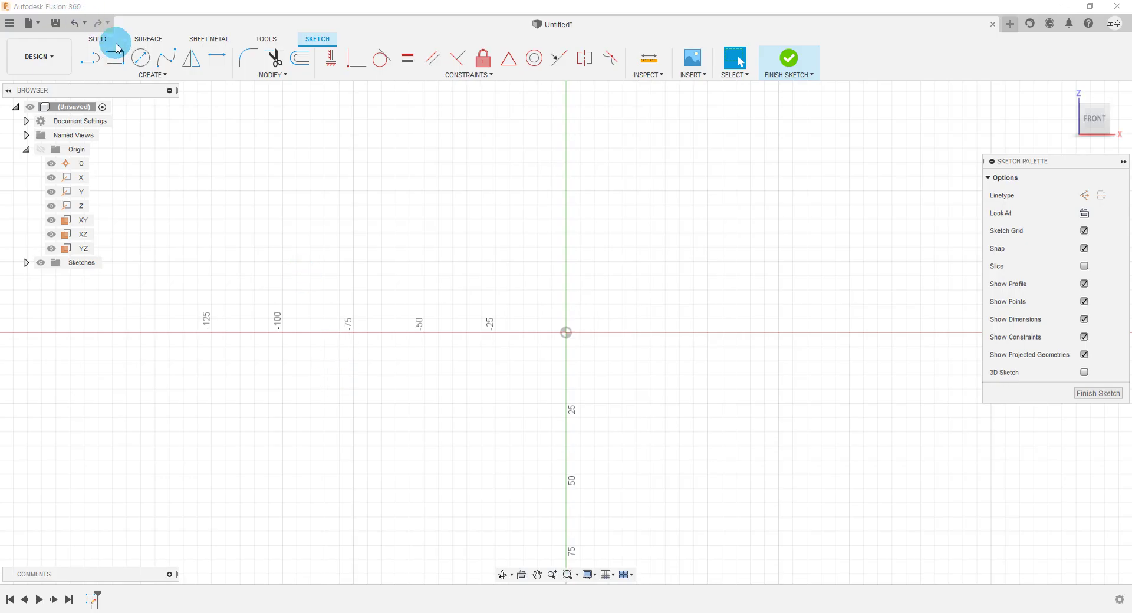
Draw a center-diameter circle centred on the sketch origin
left_click(155, 72)
mouse_move(132, 113)
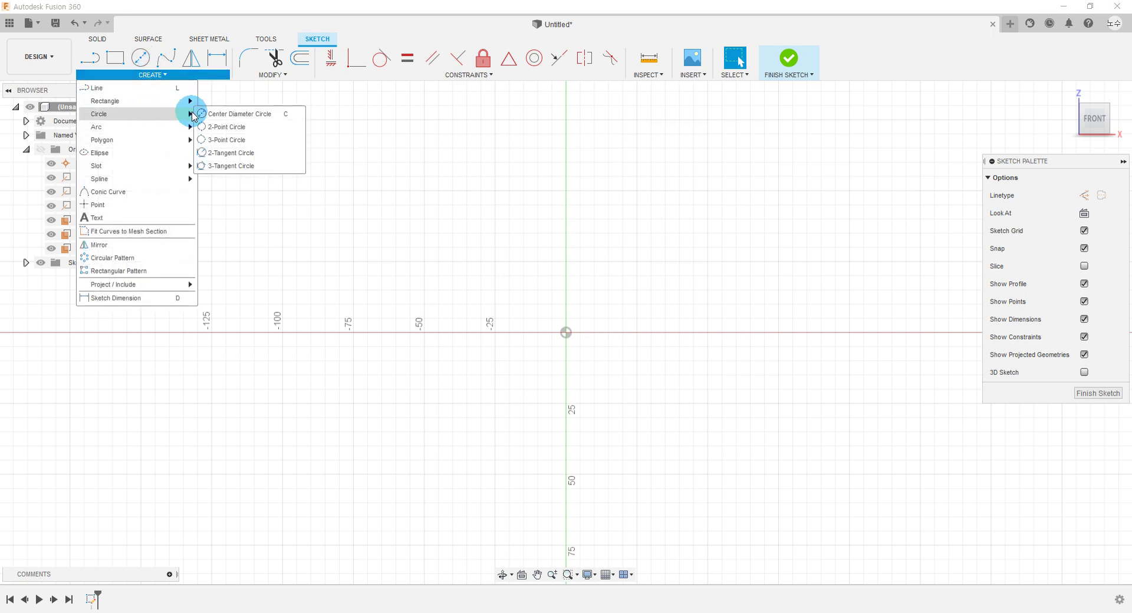
left_click(234, 115)
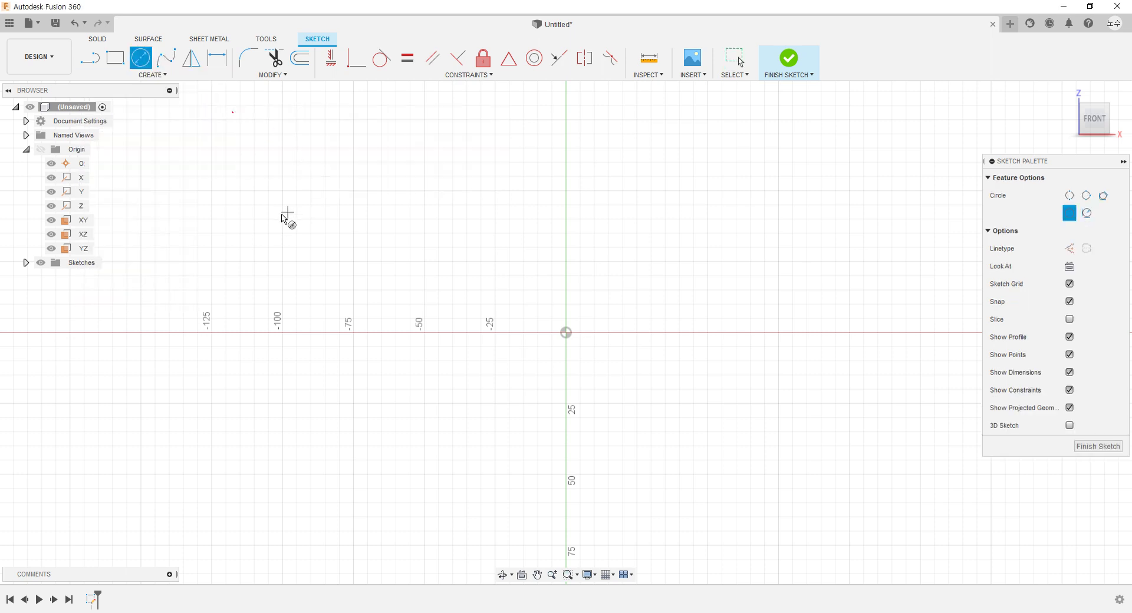
left_click(577, 345)
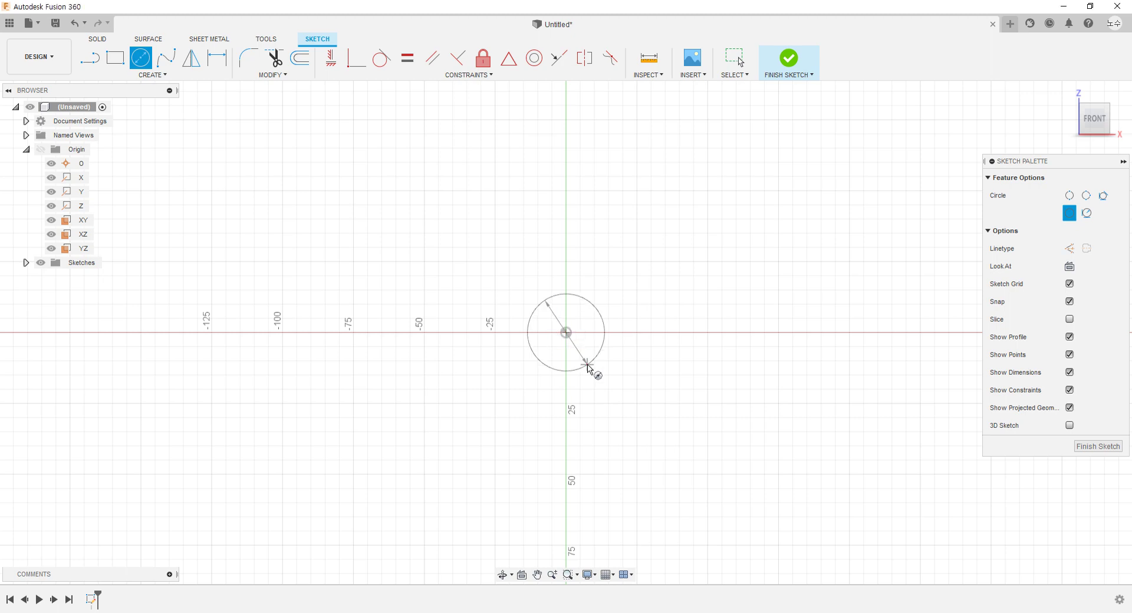
left_click(584, 367)
key("Escape")
key("alt+Tab")
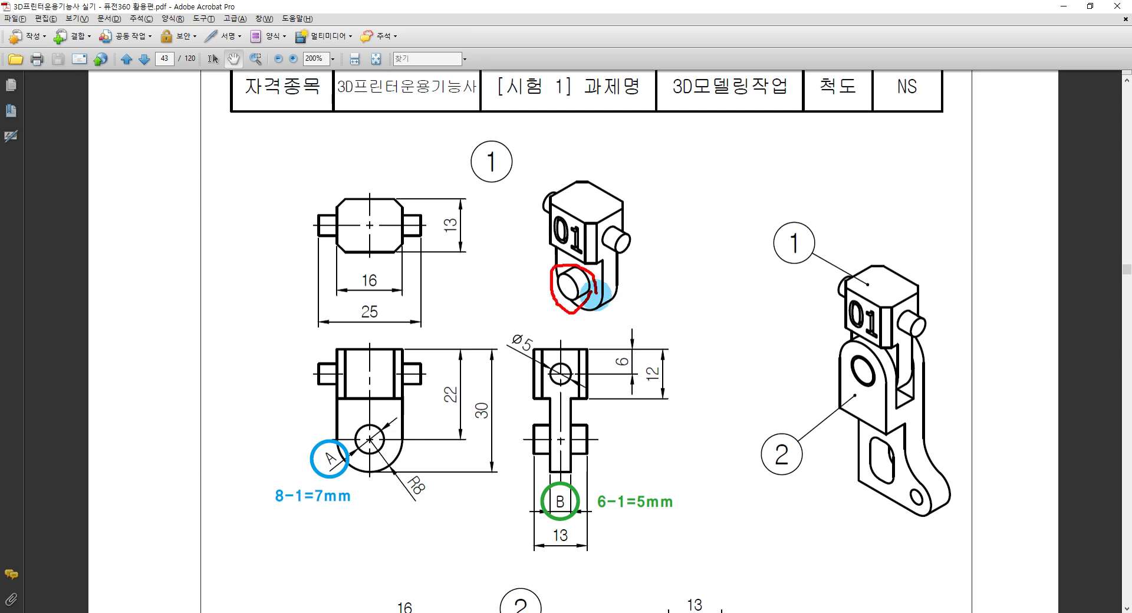
Scroll down to part 2's drawing and circle its Ø8 hole in red
scroll(599, 303, "down", 2)
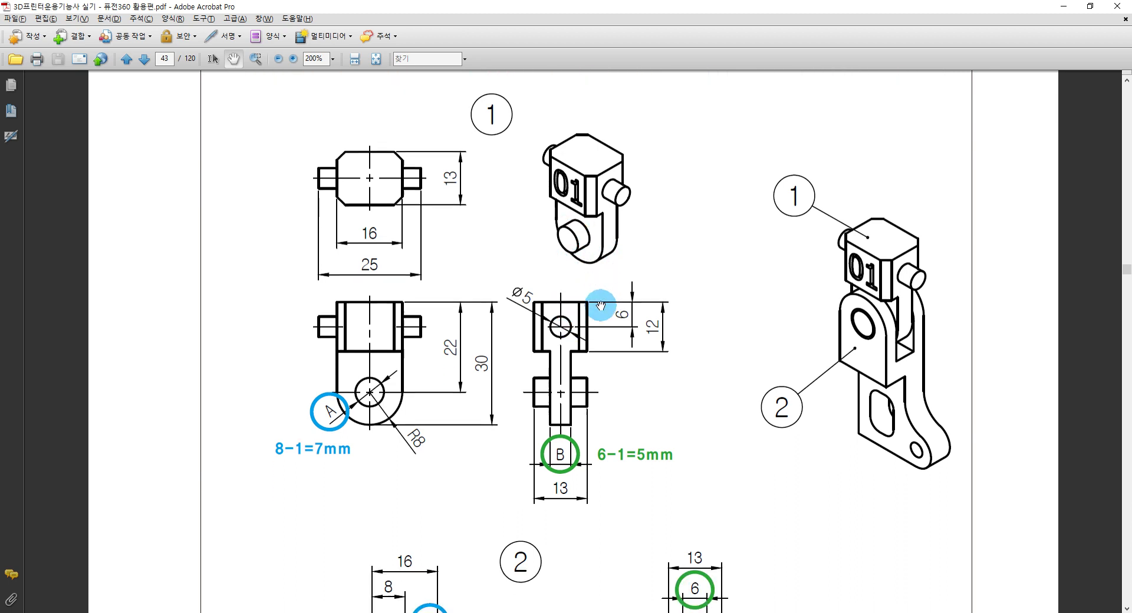
scroll(598, 296, "down", 4)
scroll(526, 341, "down", 4)
scroll(448, 389, "down", 3)
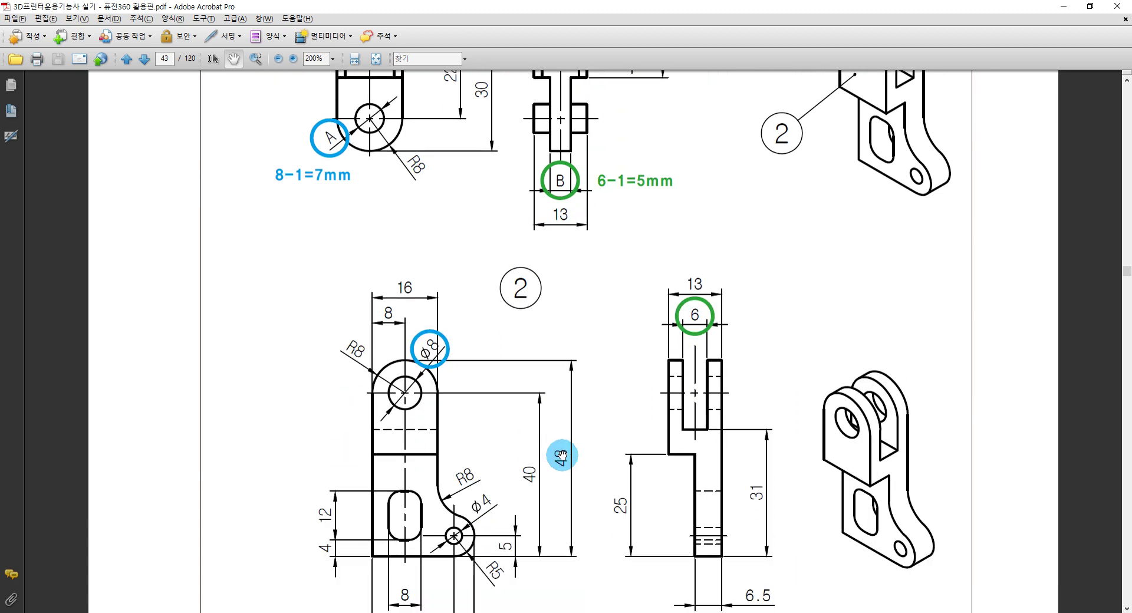
scroll(917, 152, "up", 1)
scroll(884, 136, "up", 1)
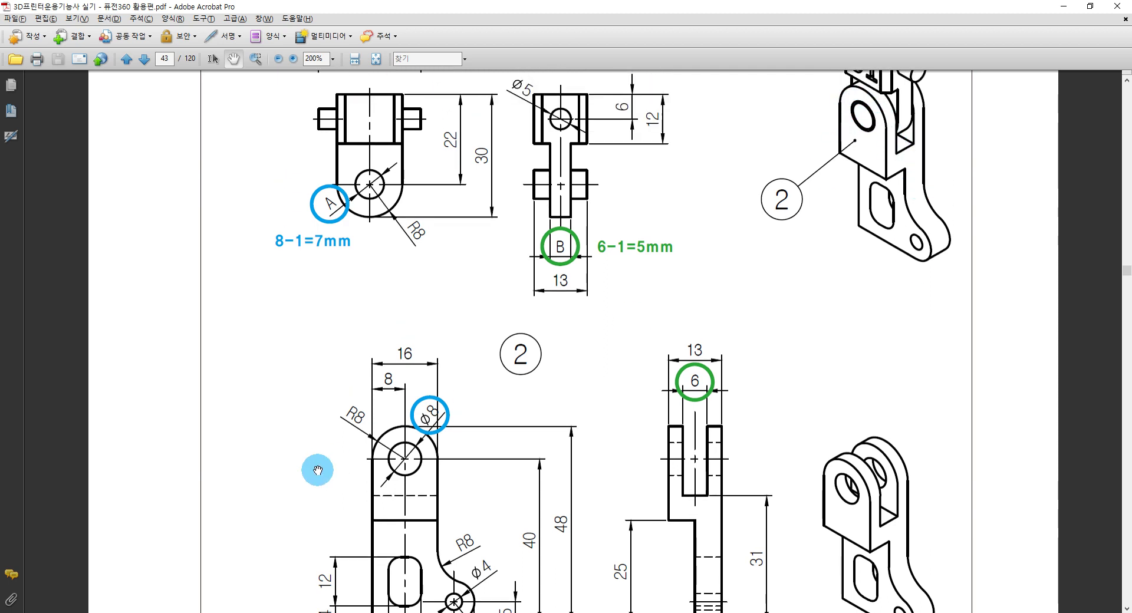
scroll(354, 453, "down", 1)
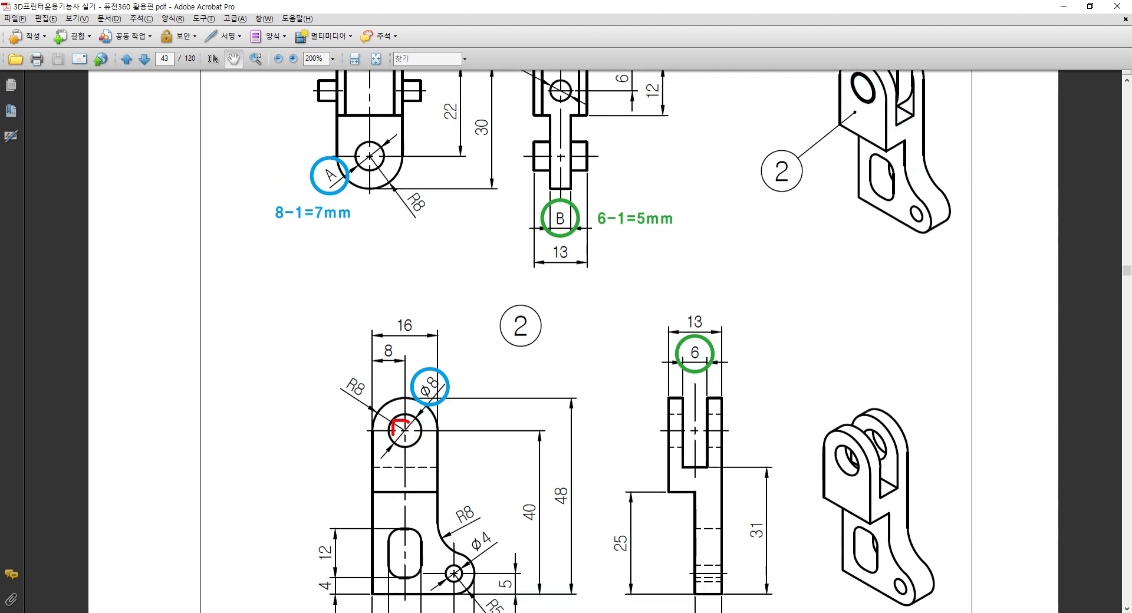
left_click_drag(408, 420, 394, 432)
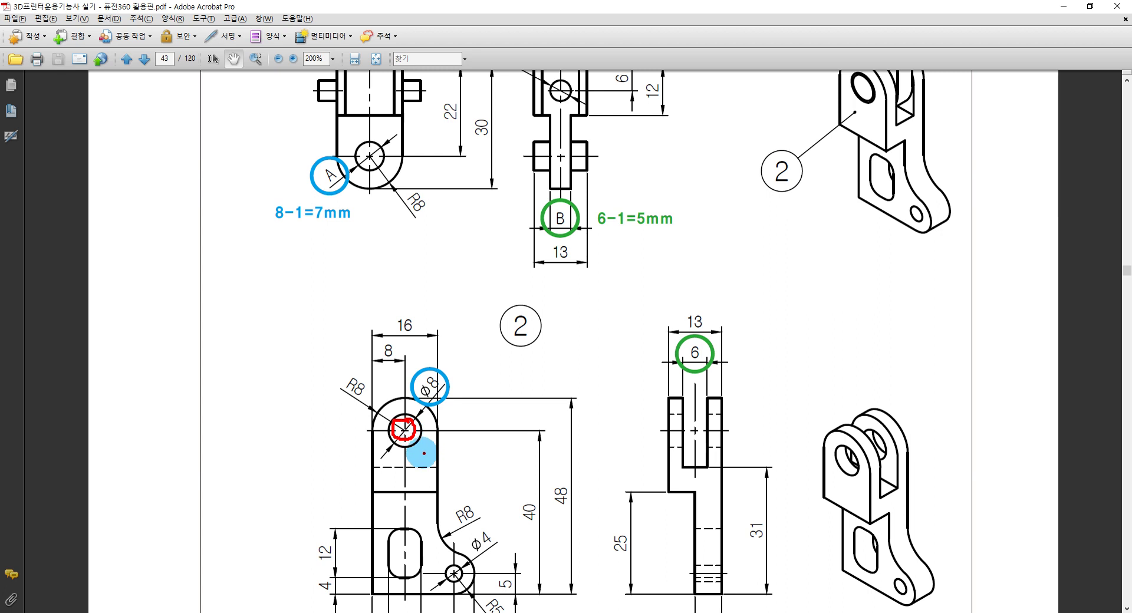
left_click(421, 416)
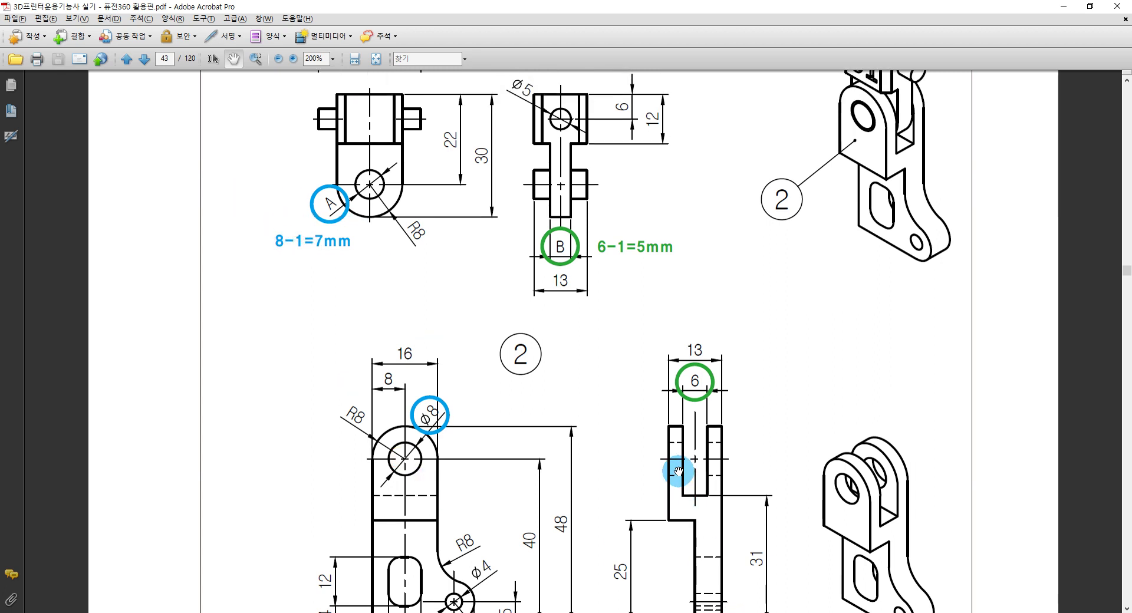
scroll(676, 469, "up", 5)
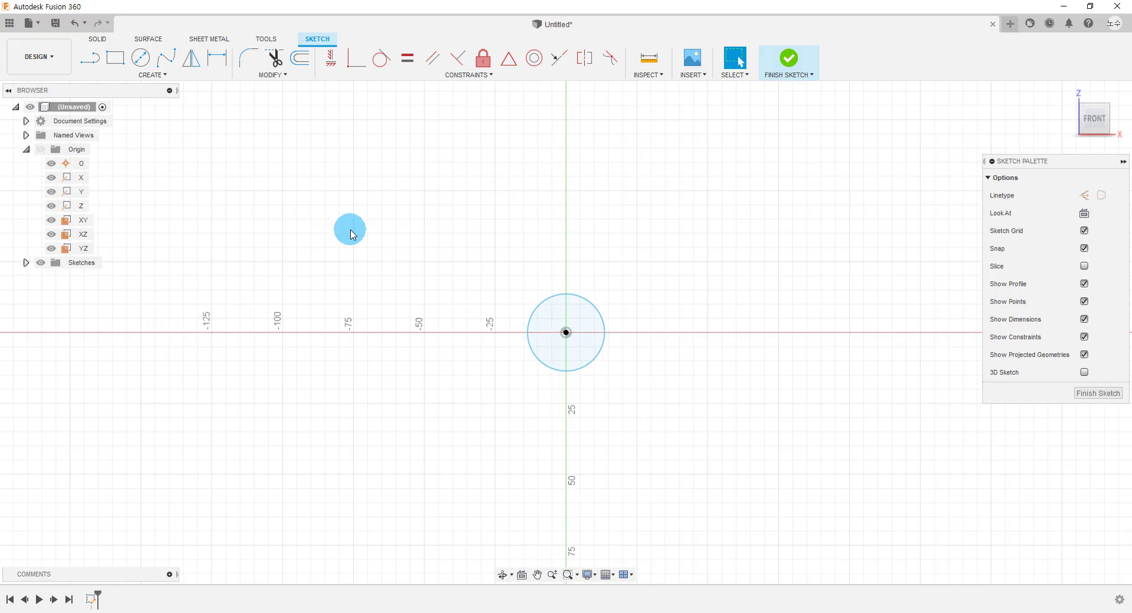
Dimension the origin circle to a 7 mm diameter
left_click(224, 66)
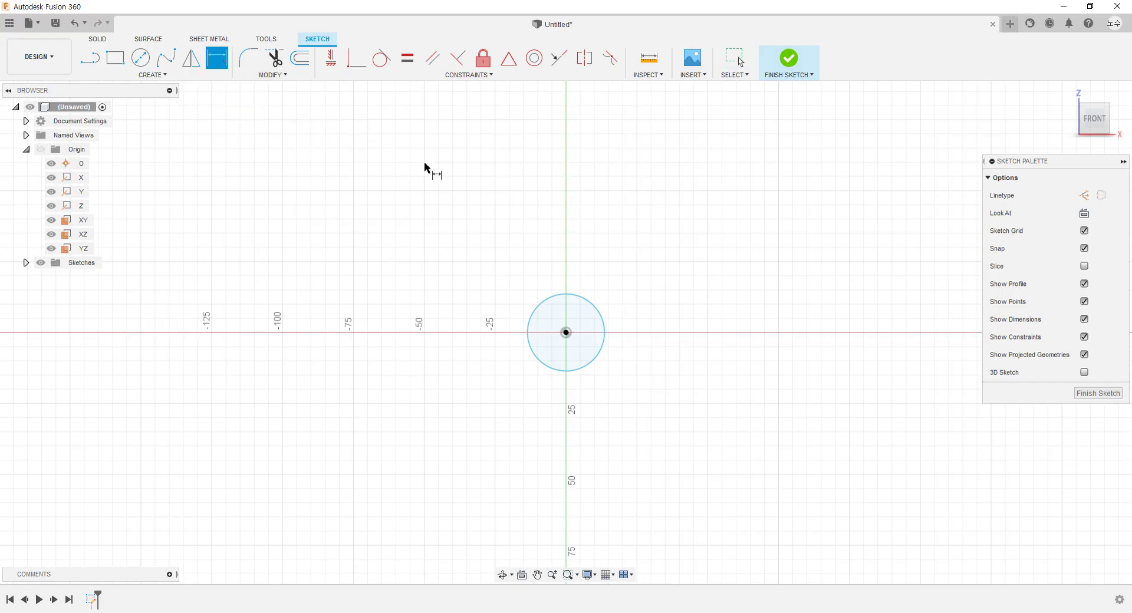
left_click(601, 316)
left_click(610, 299)
type("7")
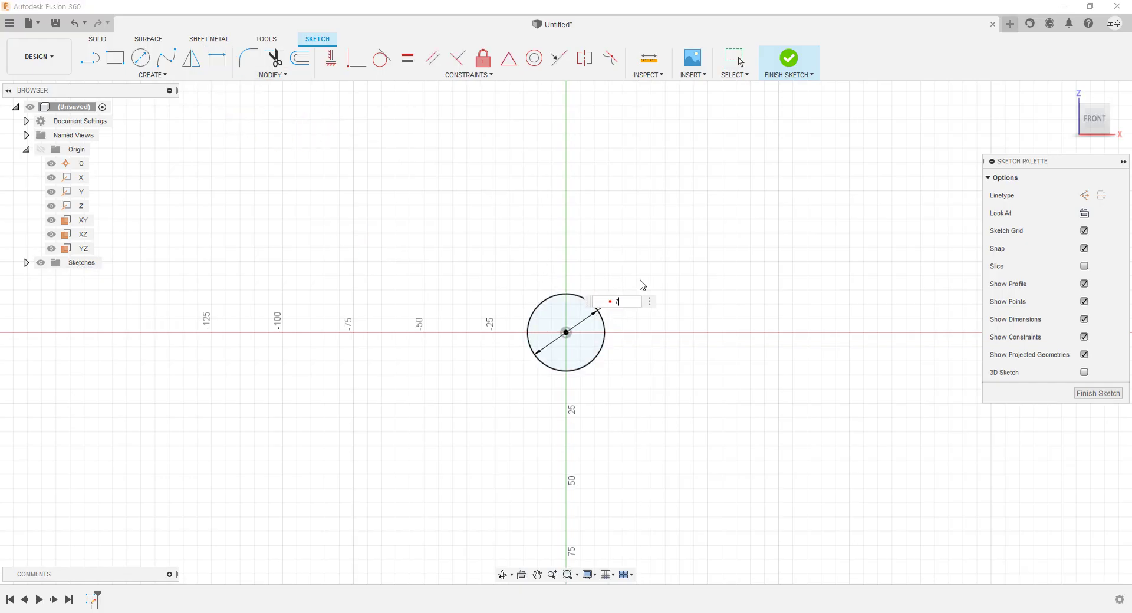
key("Return")
key("Escape")
scroll(546, 328, "up", 3)
scroll(546, 328, "up", 3)
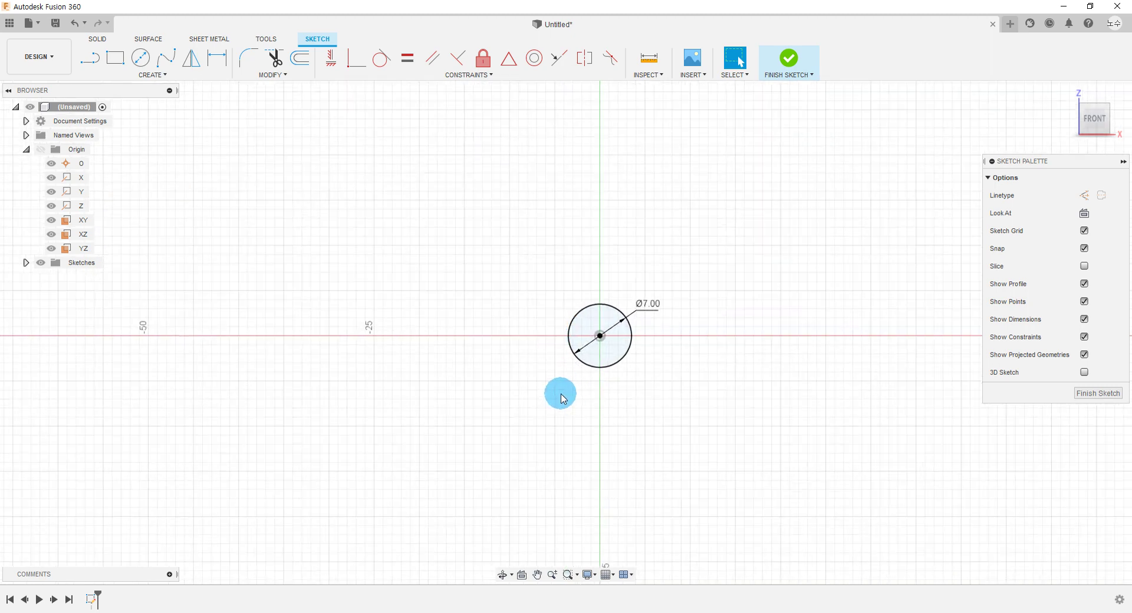
Mark the left edge of part 1's front view in red on the PDF drawing
key("alt+Tab")
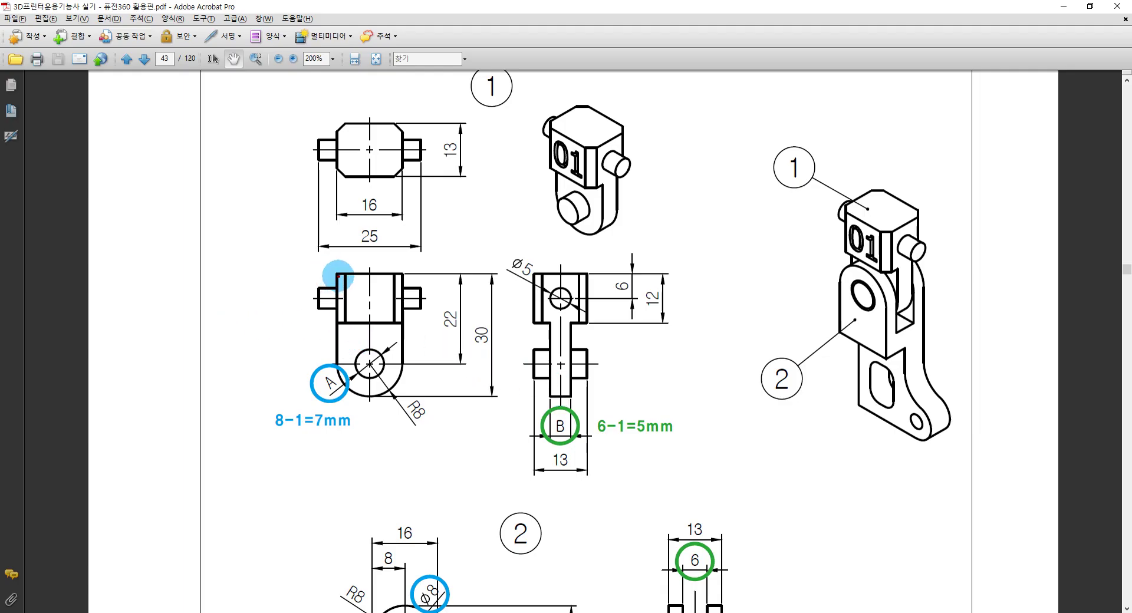
left_click_drag(338, 275, 342, 371)
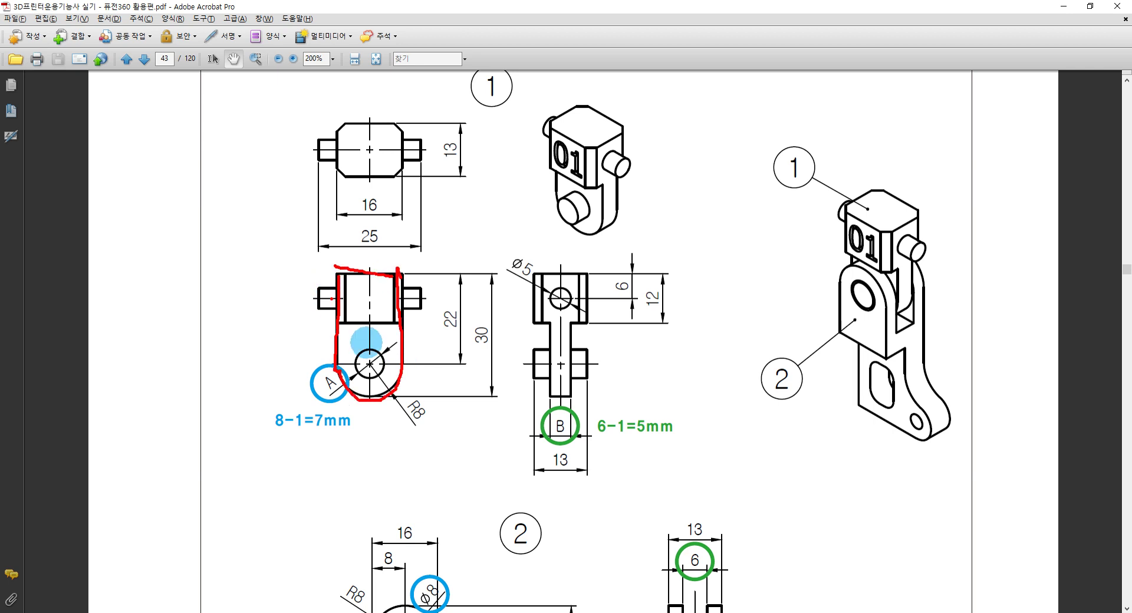
key("alt+Tab")
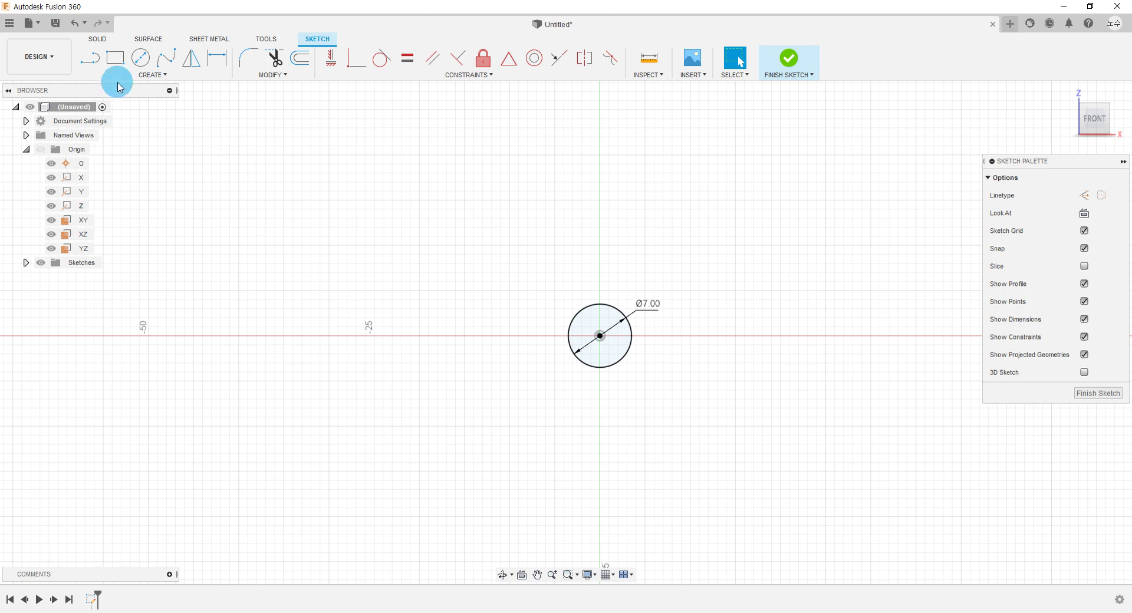
Draw the left side, a tangent arc under the circle, the right side and the top line
left_click(92, 66)
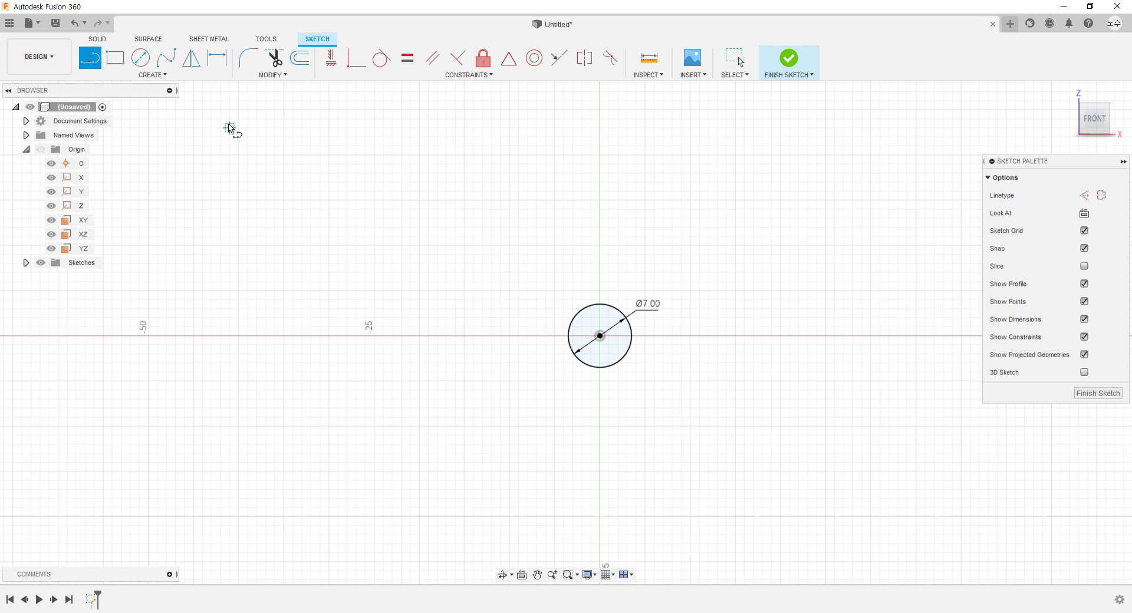
left_click(482, 200)
left_click(484, 335)
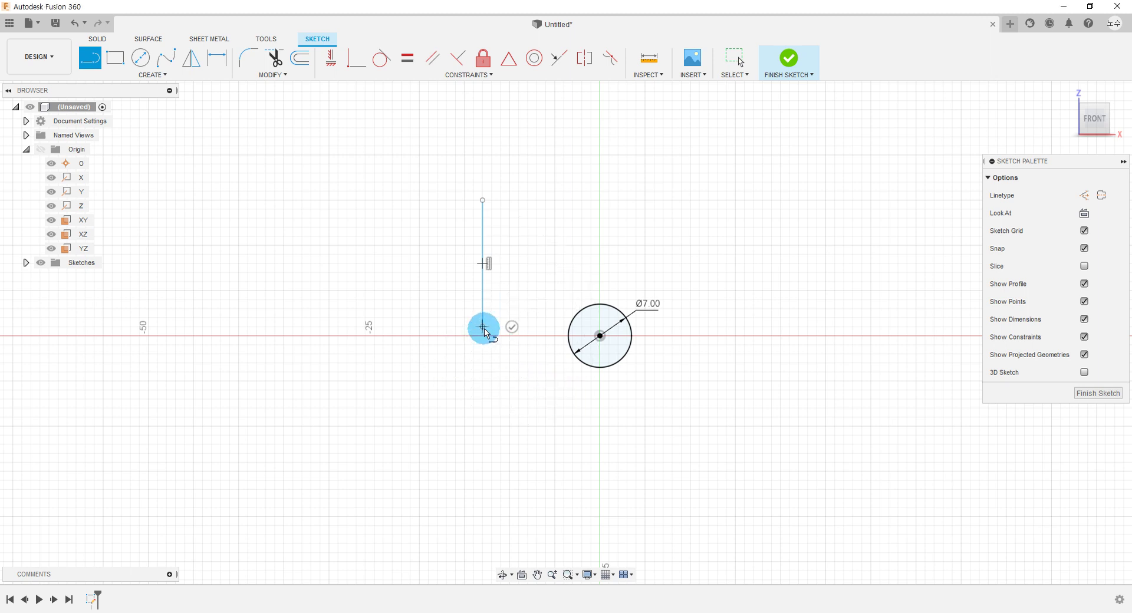
left_click_drag(485, 329, 738, 334)
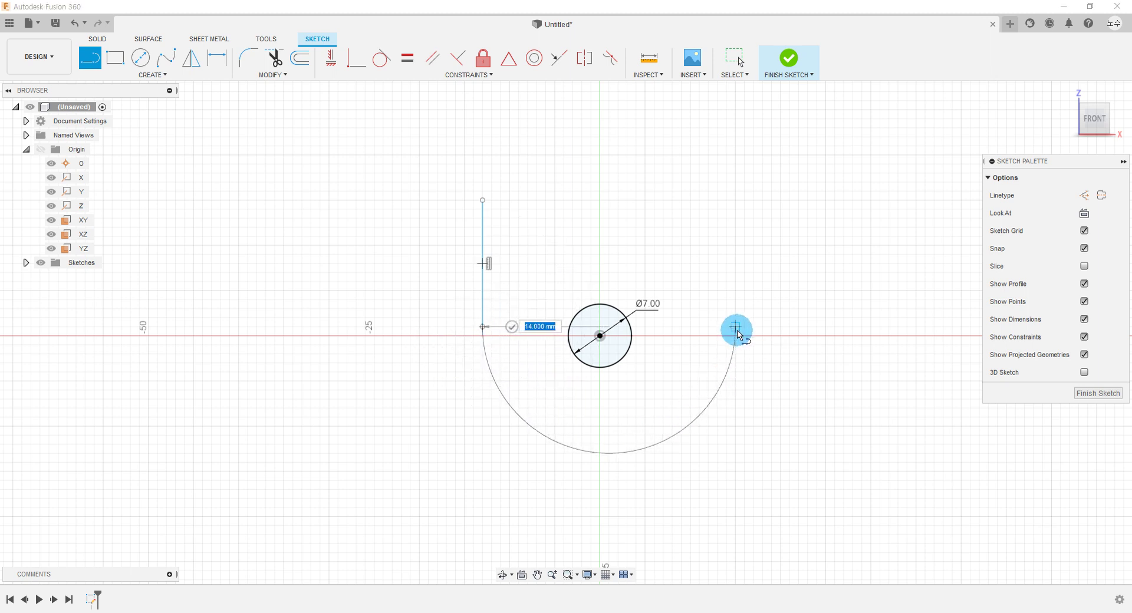
left_click_drag(738, 333, 737, 330)
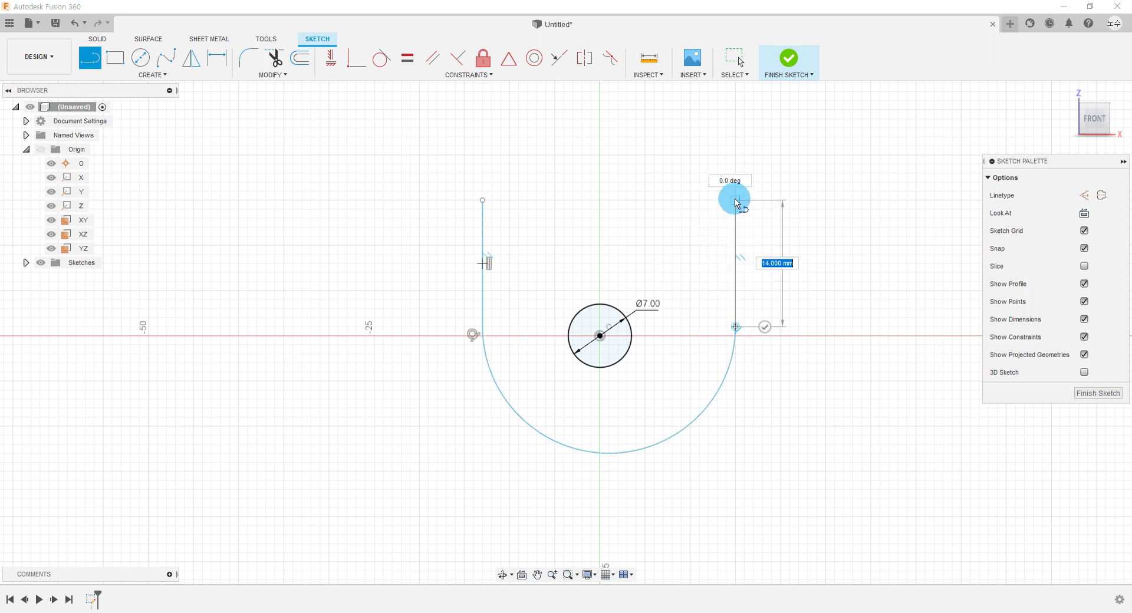
mouse_move(739, 200)
left_mouse_down()
mouse_move(484, 201)
mouse_move(734, 203)
left_mouse_up()
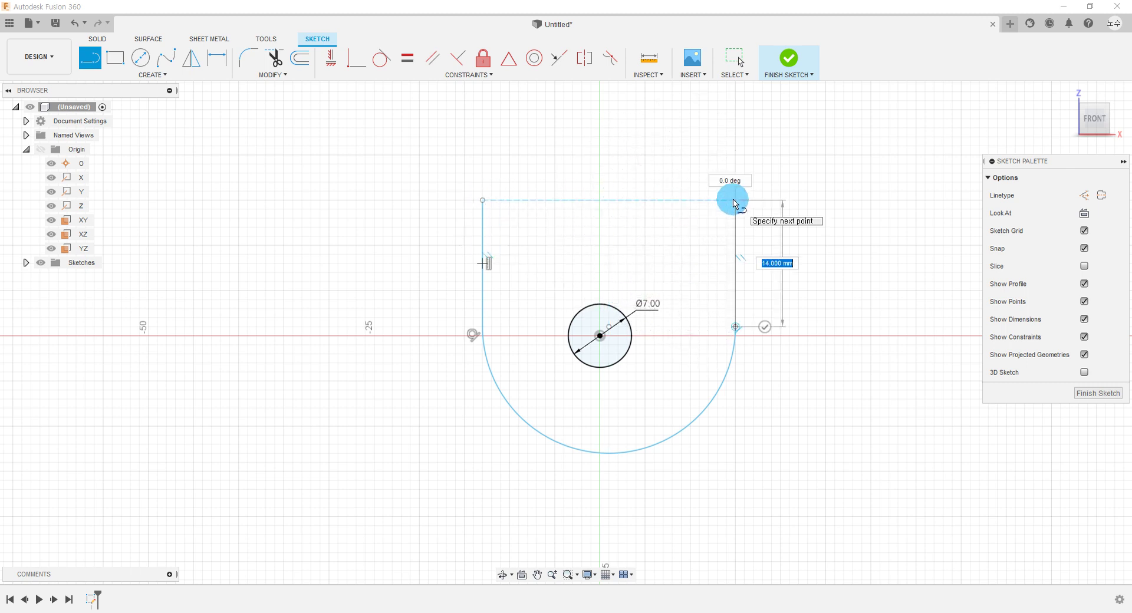
left_click(735, 203)
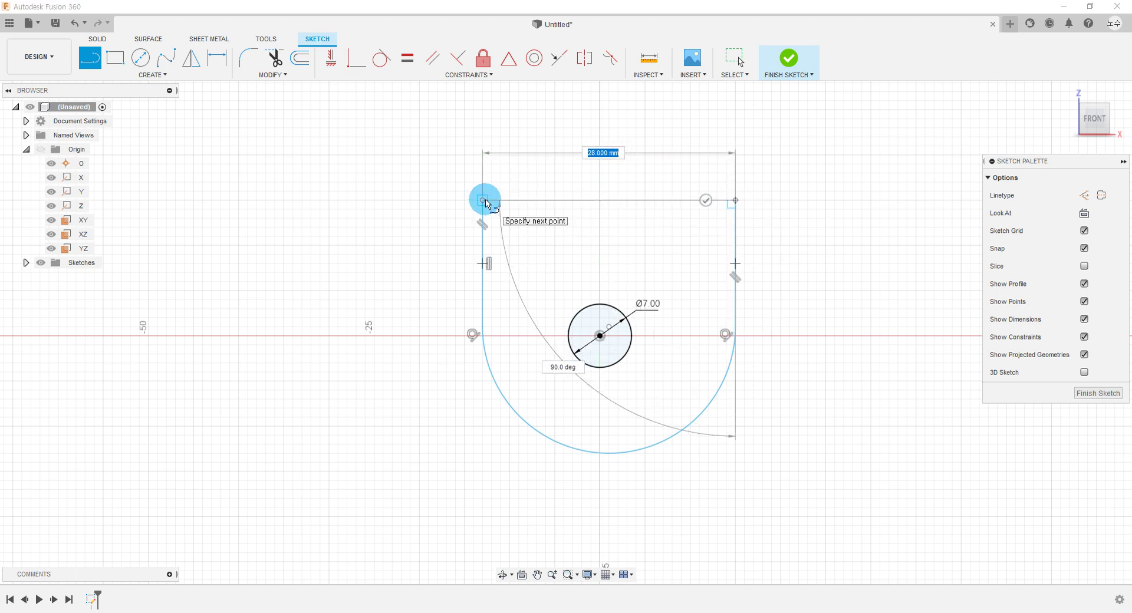
left_click(485, 202)
key("Escape")
Inspect the profile by selecting its bottom arc and the point above the circle
scroll(711, 434, "up", 1)
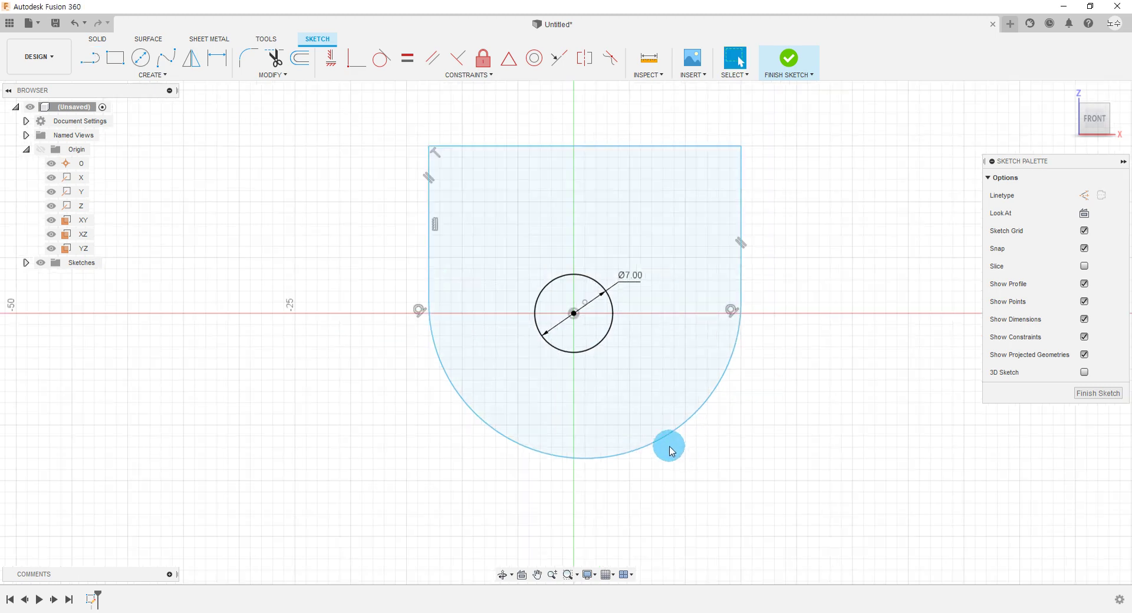
left_click(656, 403)
left_click(639, 385)
left_click(585, 260)
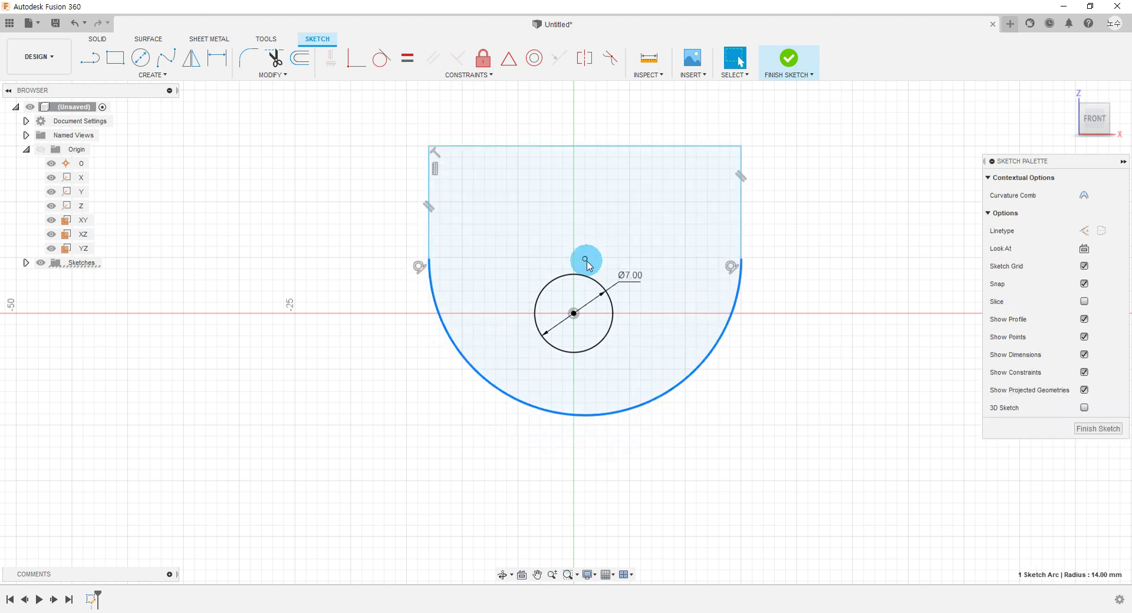
left_click(707, 407)
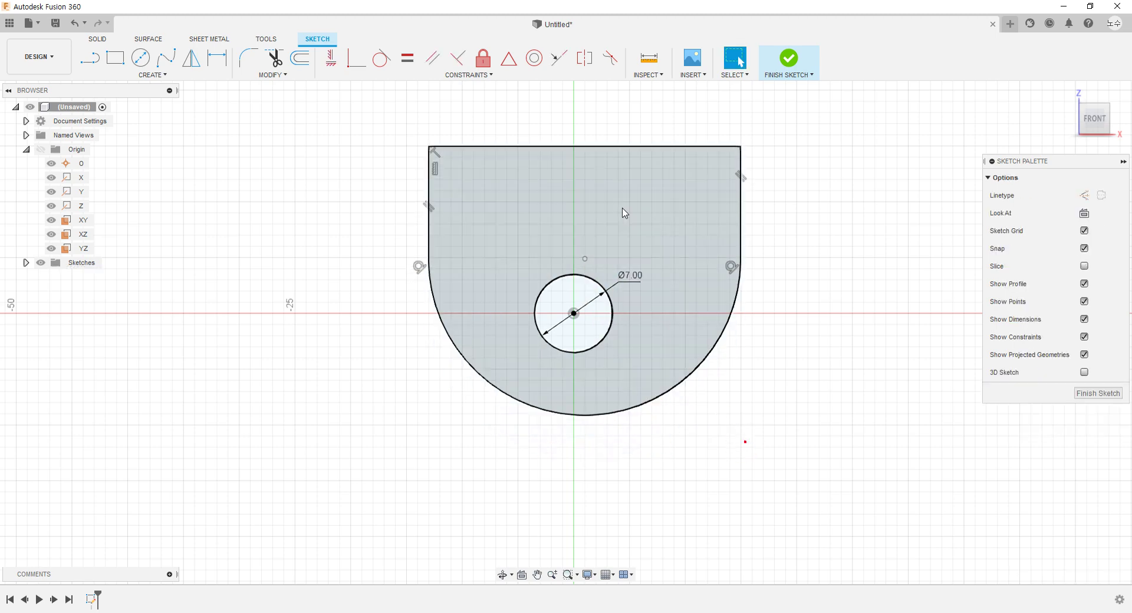
left_click(581, 273)
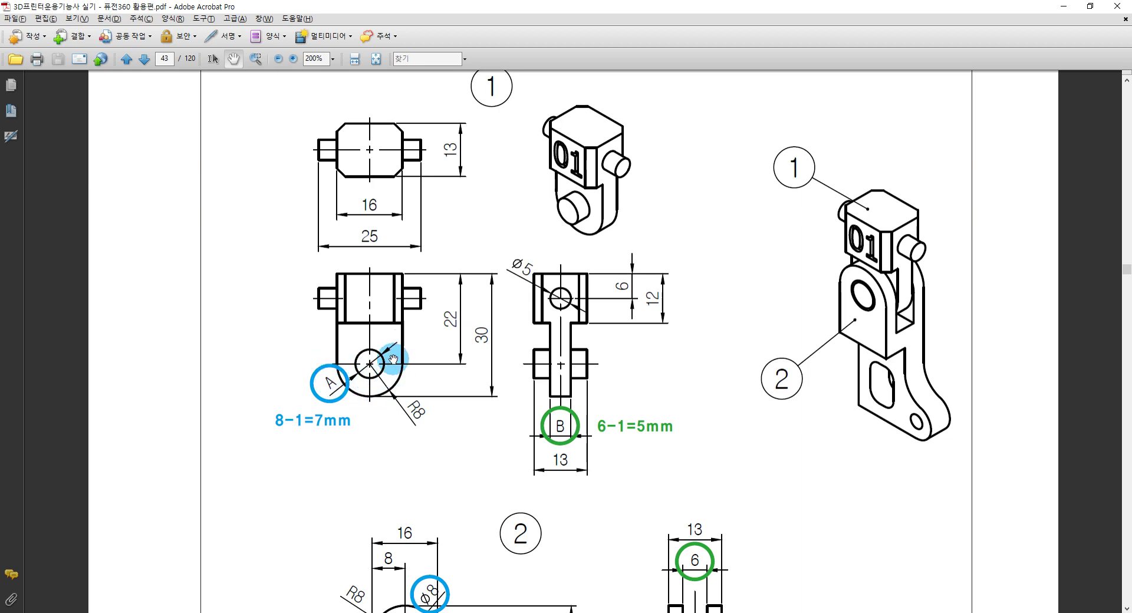
key("alt+Tab")
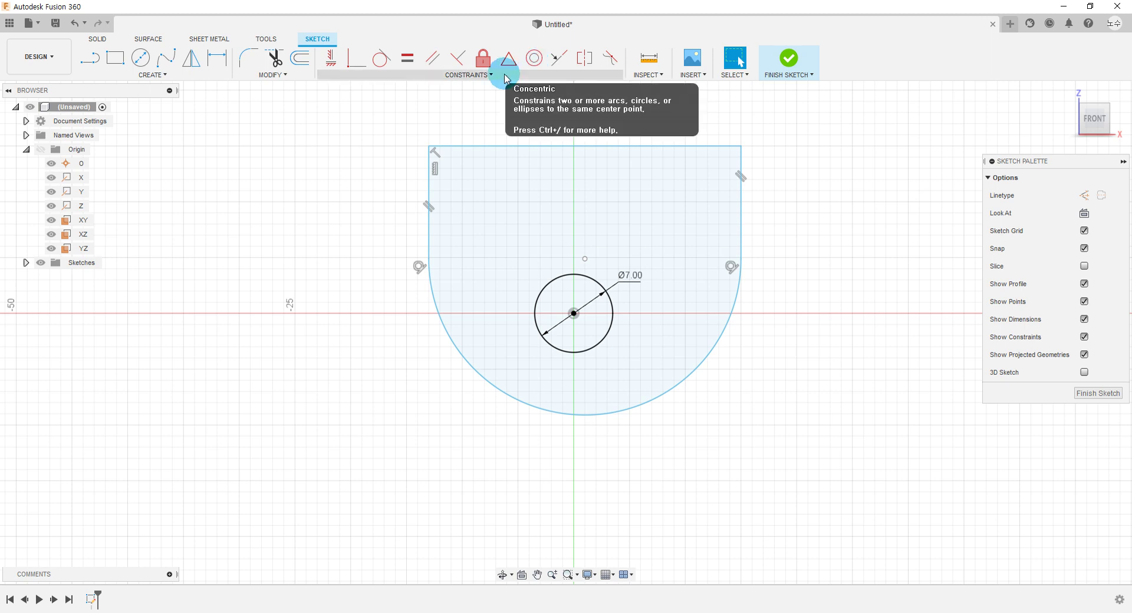
Constrain the bottom arc's centre onto the Ø7 circle's centre and drag the top edge higher
left_click(536, 66)
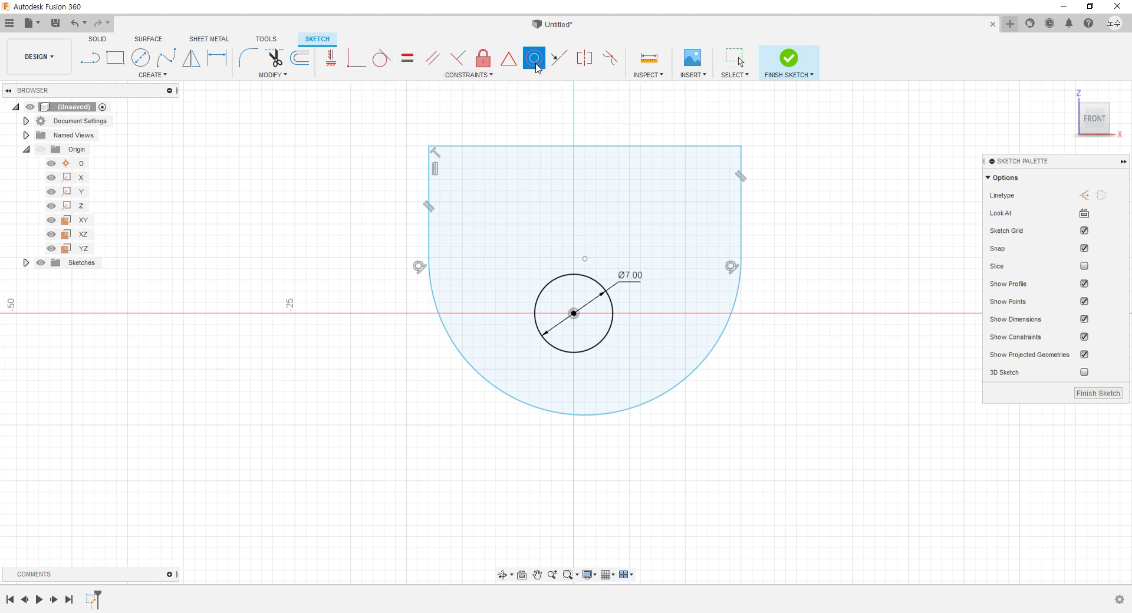
left_click(668, 392)
left_click(609, 332)
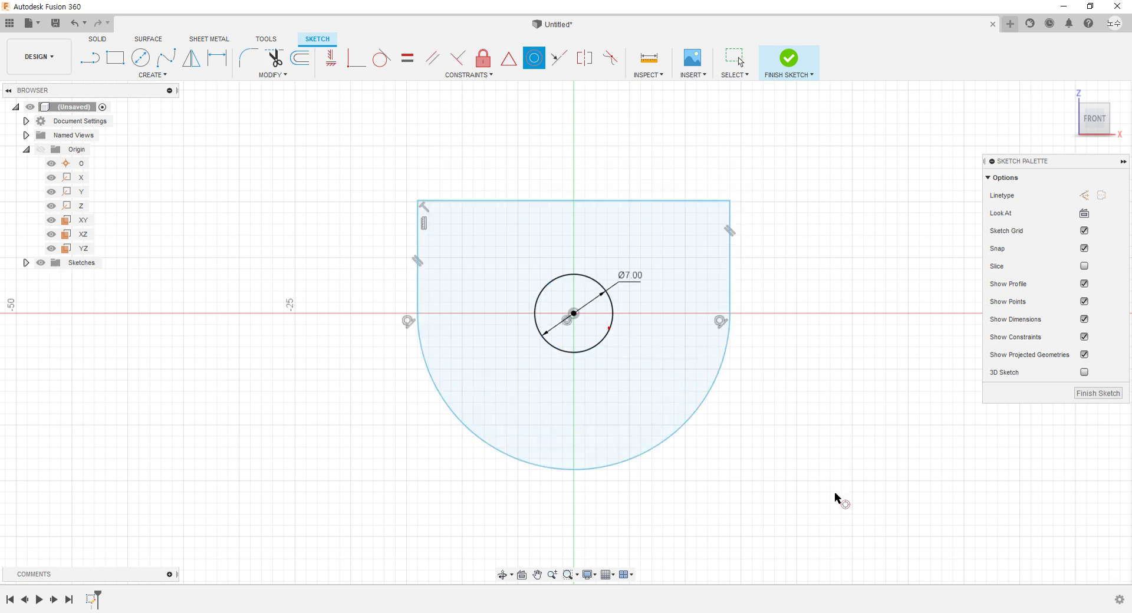
left_click(837, 498)
left_click(659, 281)
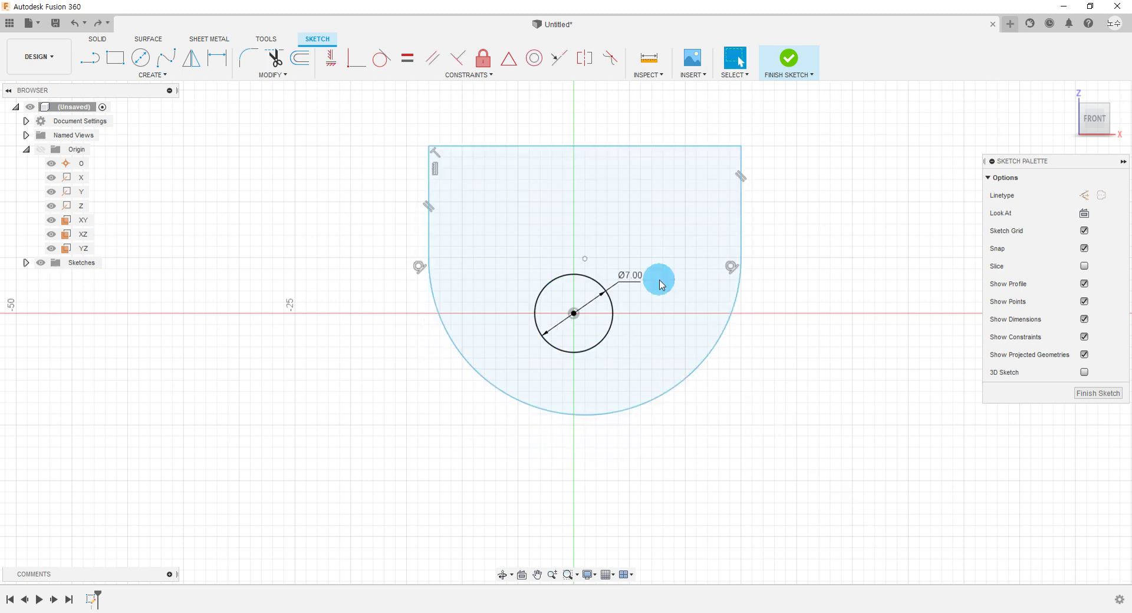
left_click(356, 59)
left_click(605, 242)
left_click(585, 259)
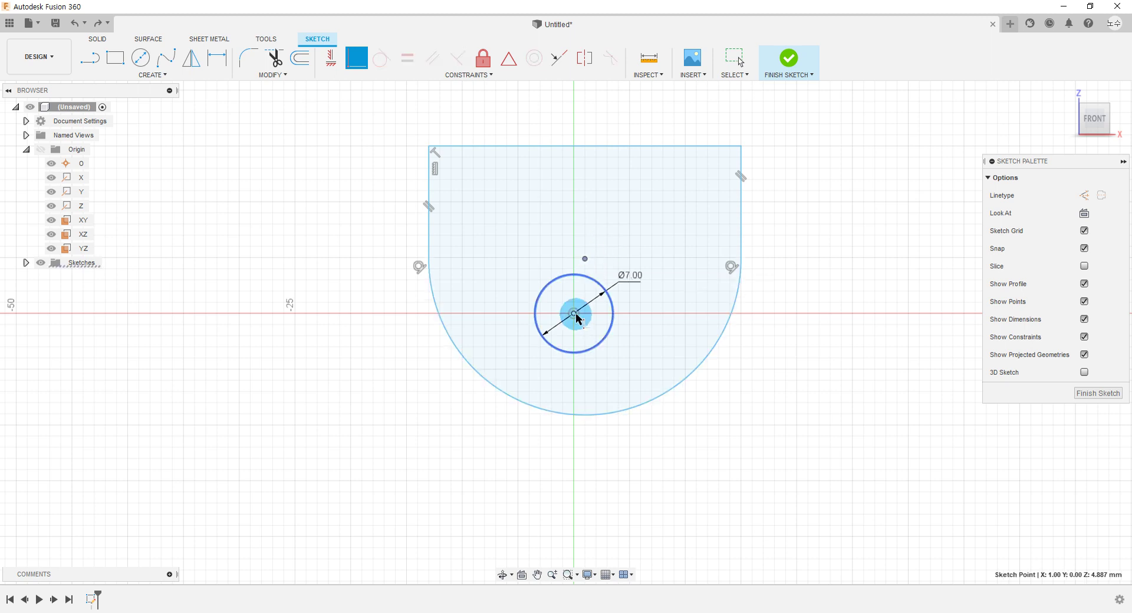
left_click(575, 314)
left_click(704, 484)
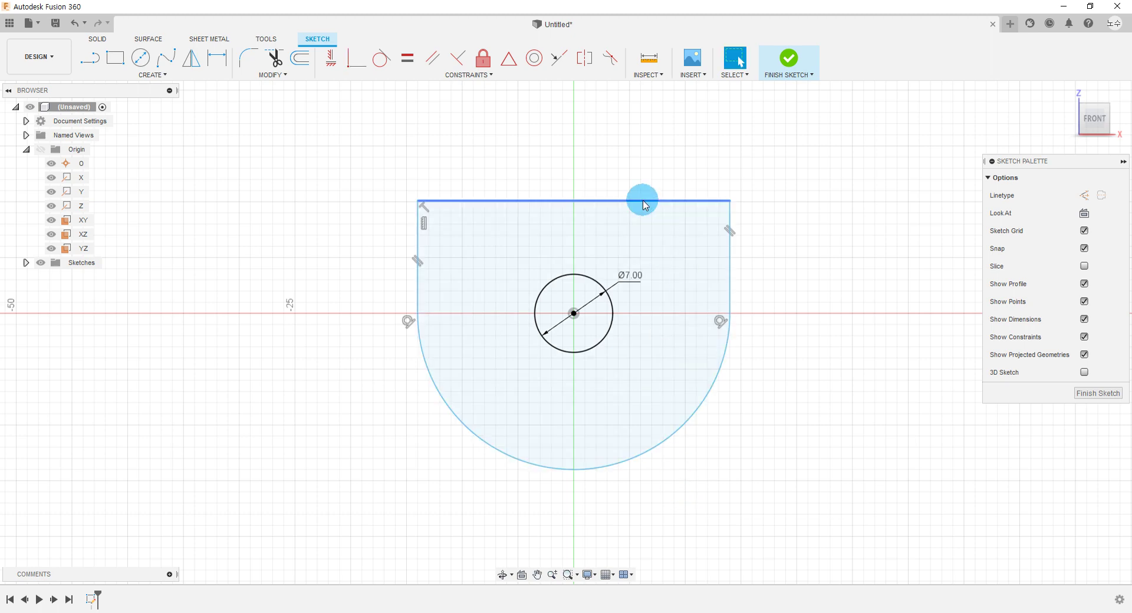
scroll(642, 198, "down", 3)
left_click_drag(607, 295, 607, 213)
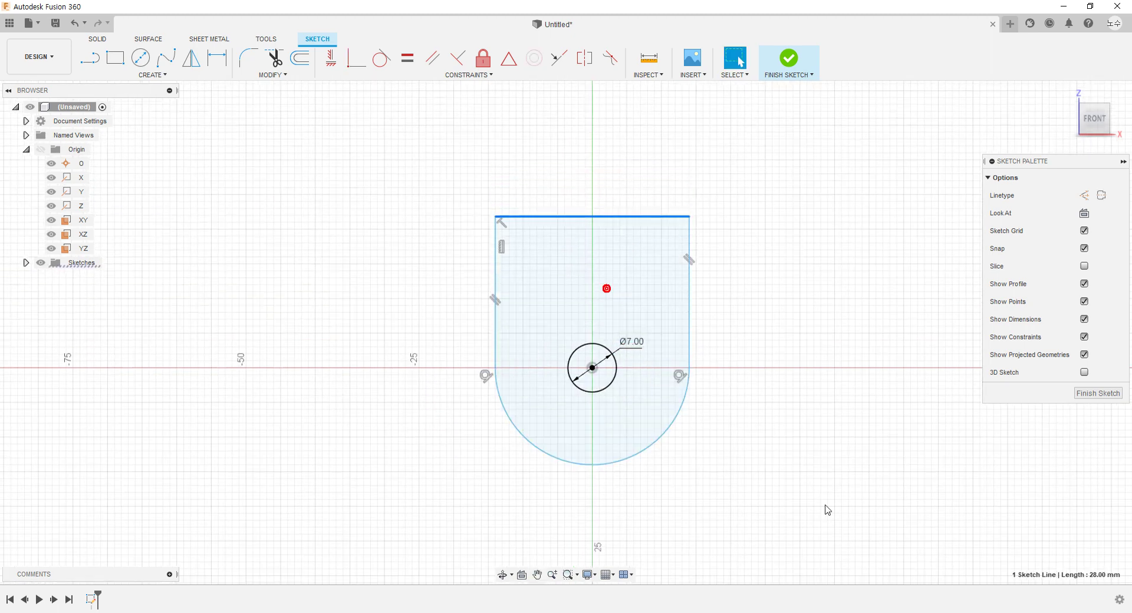
Trace the rounded bottom and circle the R8 radius note in red on the drawing
key("alt+Tab")
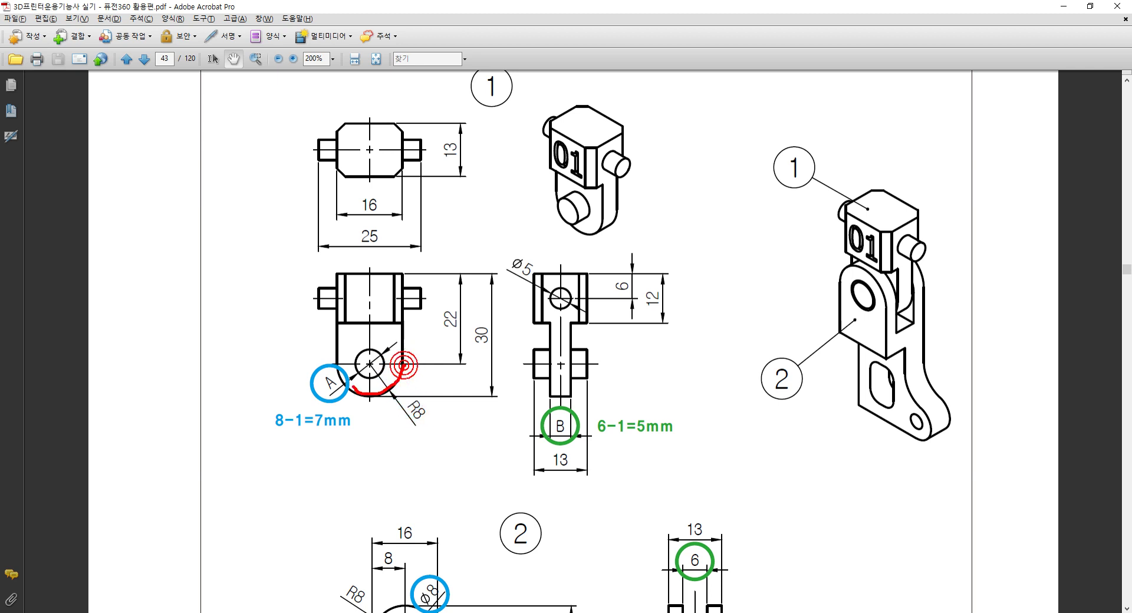
left_click_drag(404, 365, 340, 367)
left_click_drag(438, 422, 439, 424)
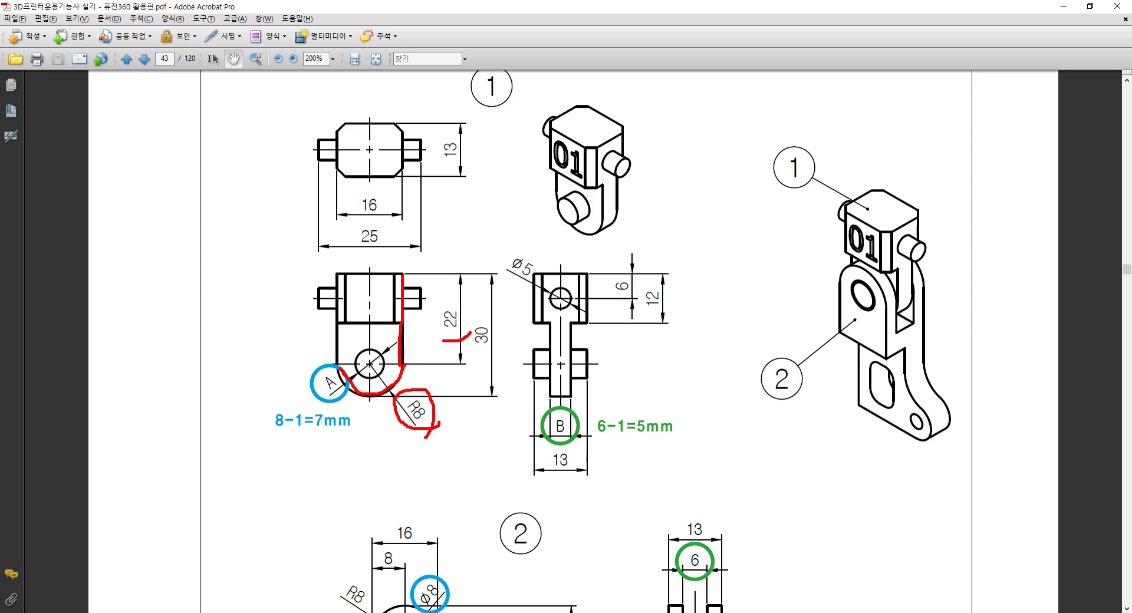
key("alt+Tab")
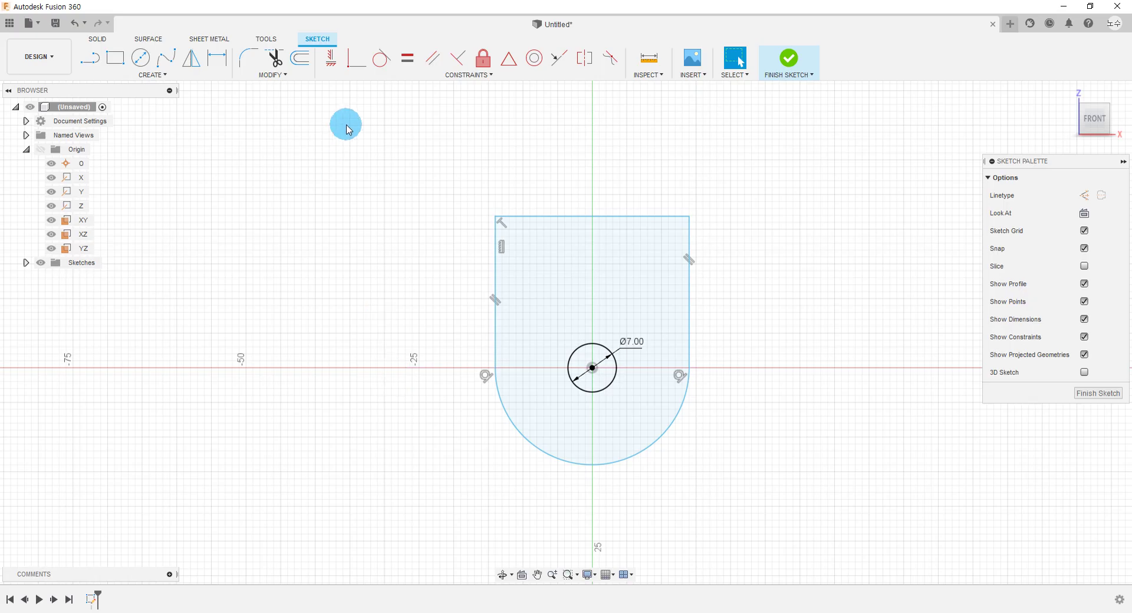
Dimension the right side to 22 mm and the bottom arc to radius 8 mm
left_click(222, 62)
left_click(687, 293)
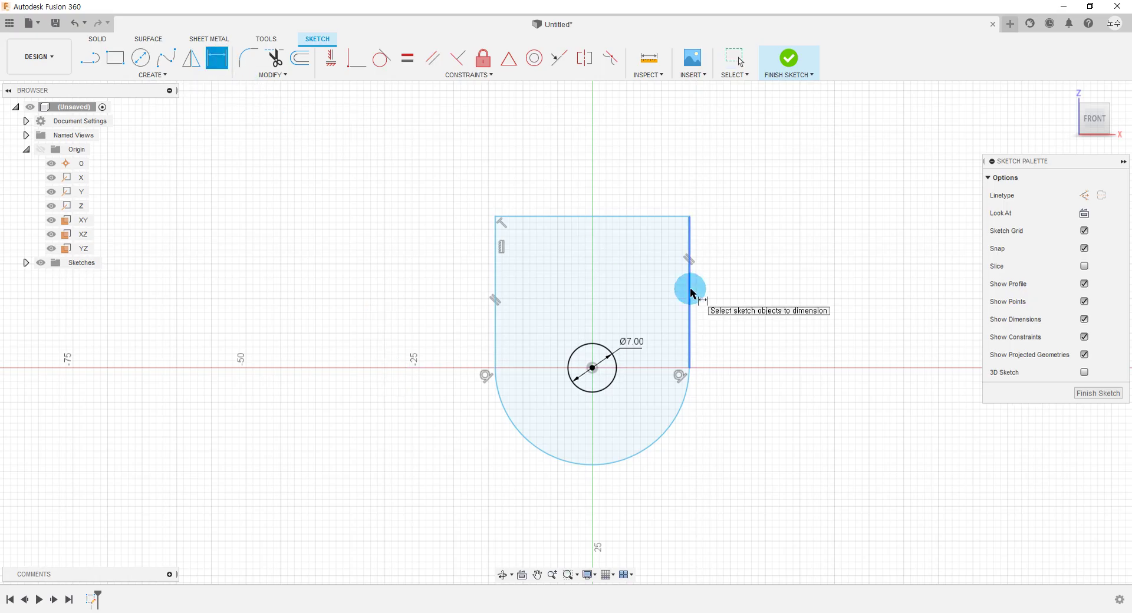
left_click(732, 290)
type("22")
key("Return")
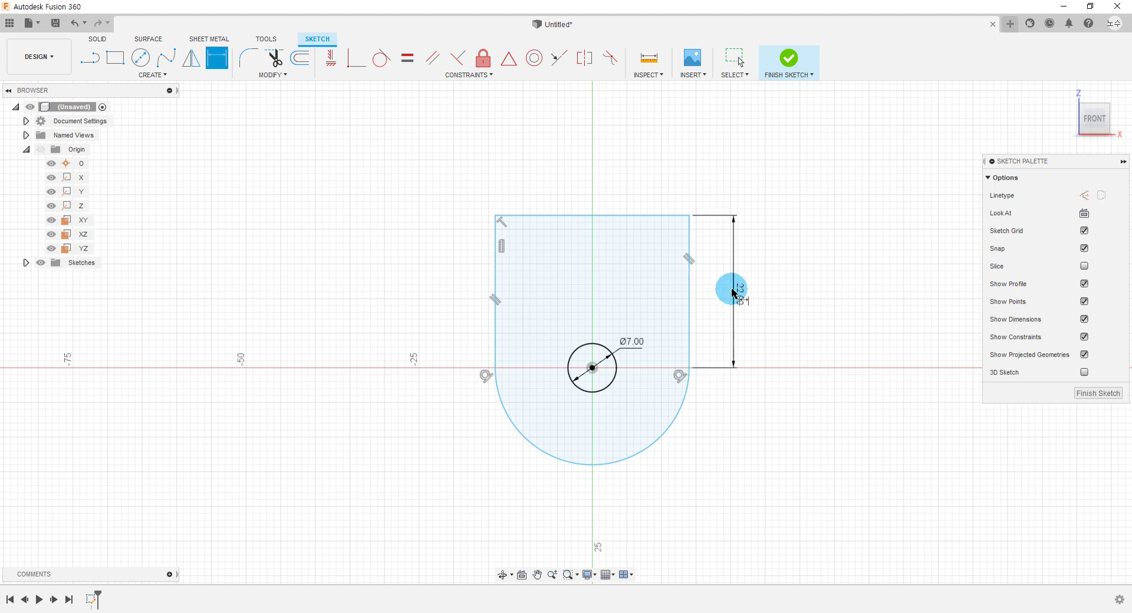
left_click(677, 425)
left_click(709, 467)
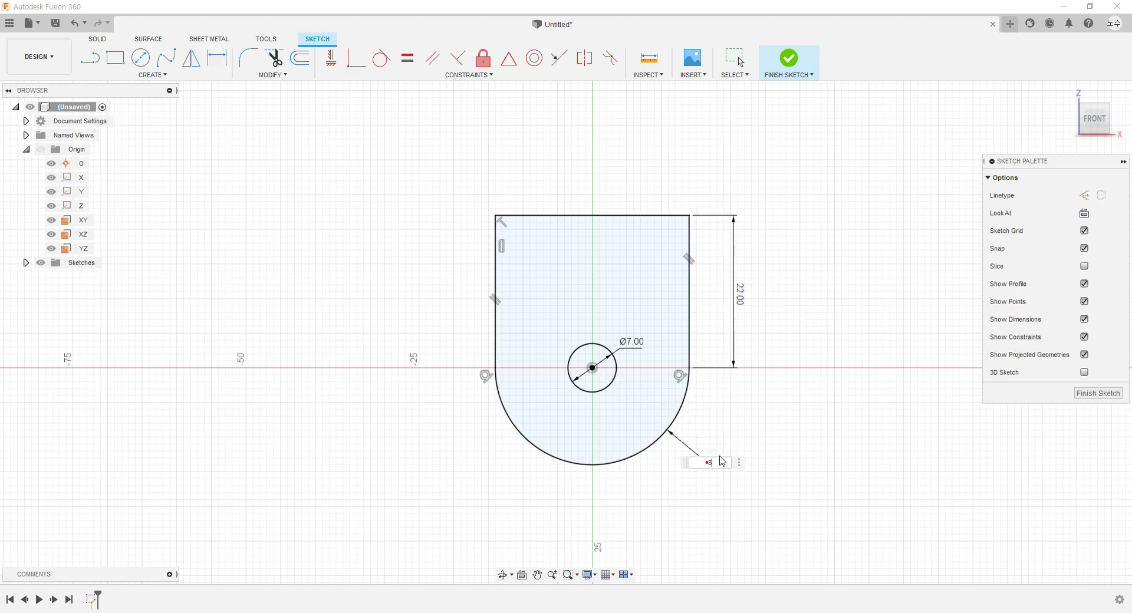
type("8")
key("Return")
scroll(642, 363, "up", 1)
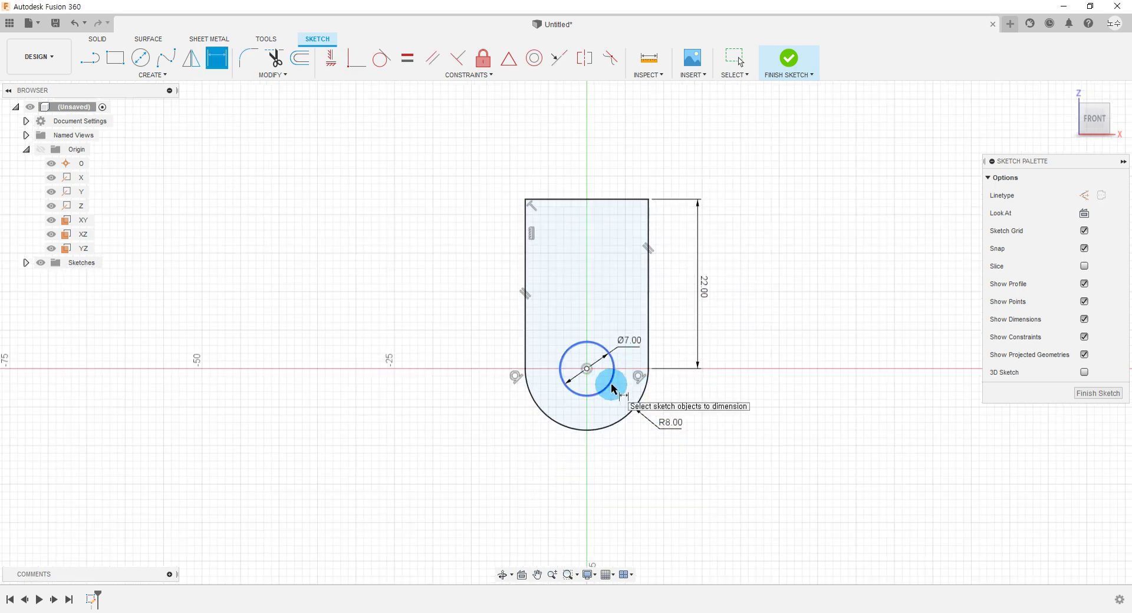
key("Escape")
key("alt+Tab")
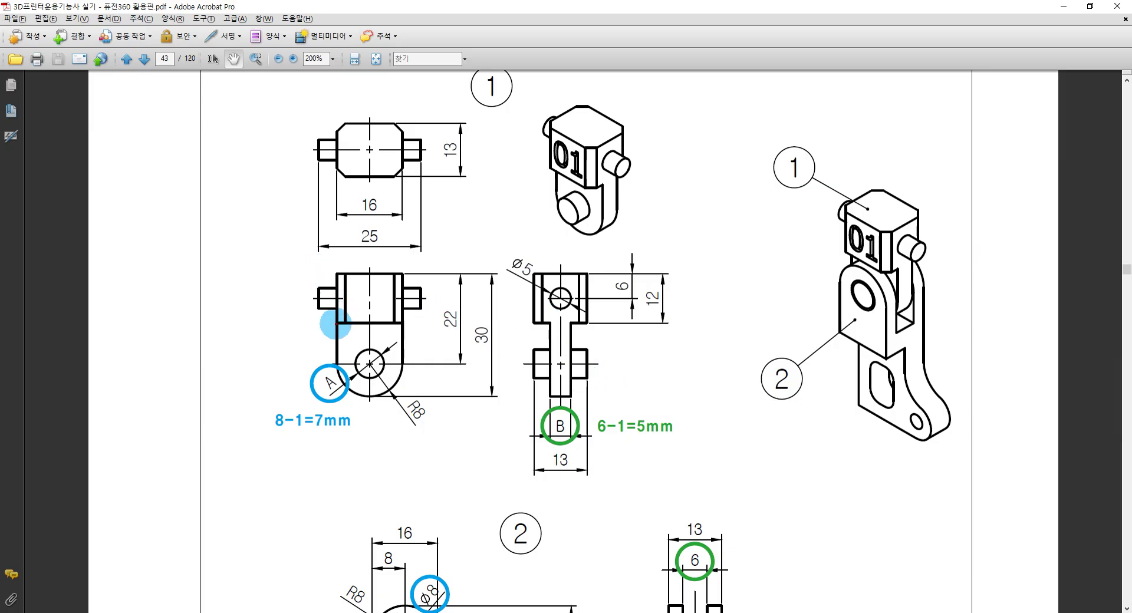
left_click_drag(336, 324, 409, 324)
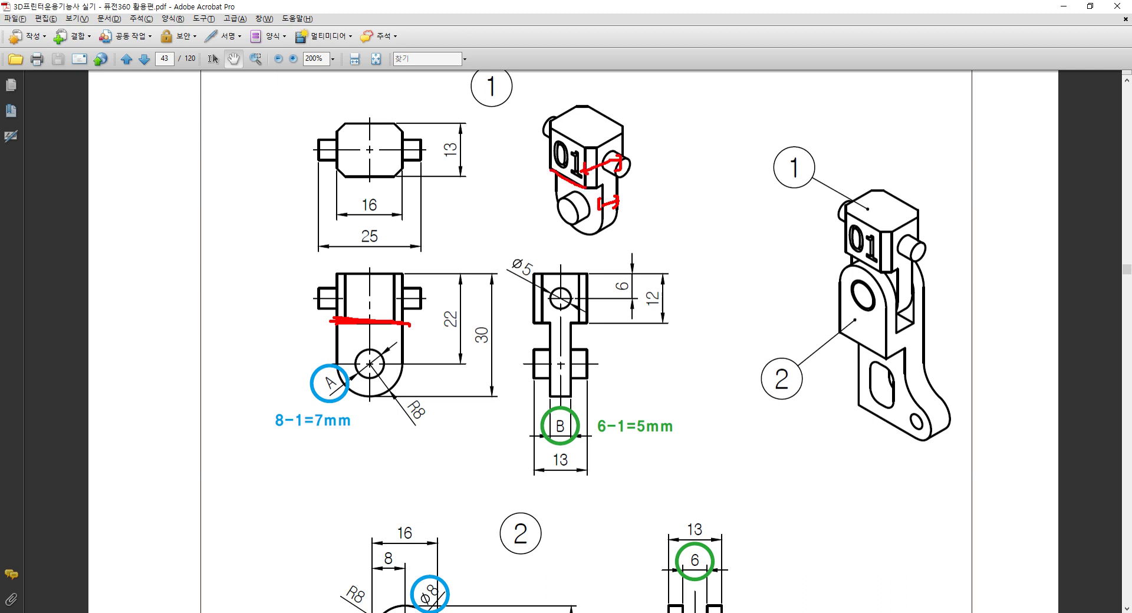
key("Escape")
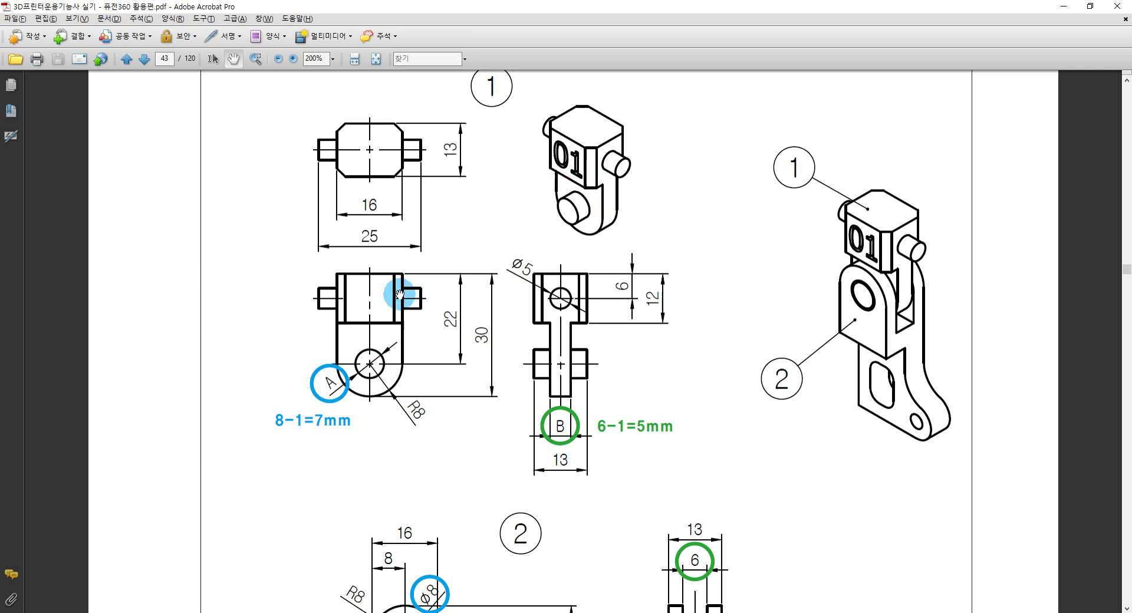
left_click_drag(338, 324, 641, 324)
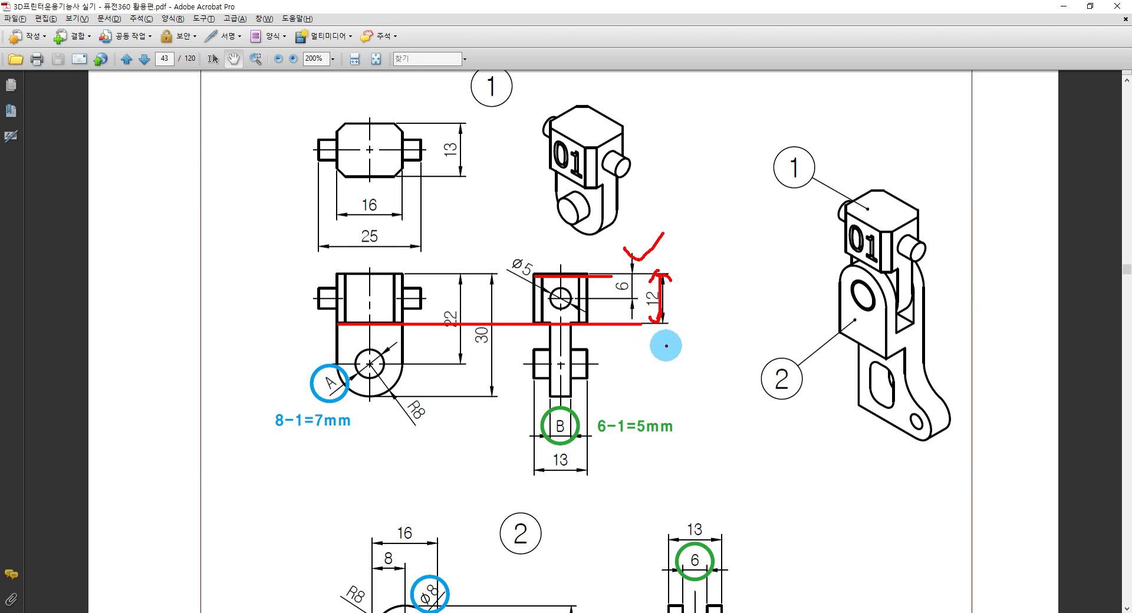
key("Escape")
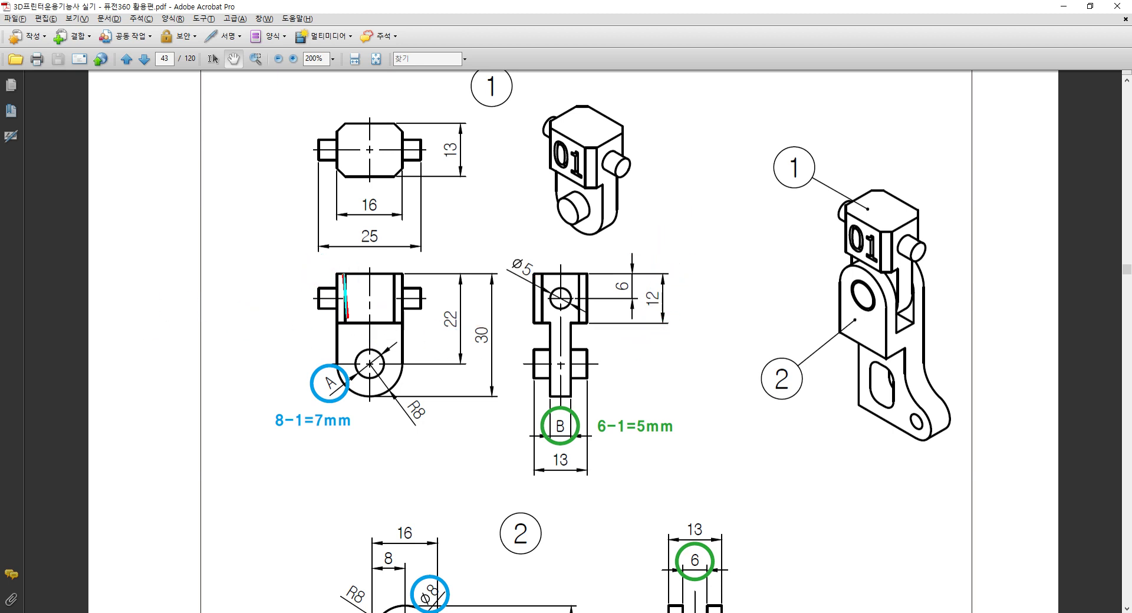
left_click_drag(392, 273, 393, 319)
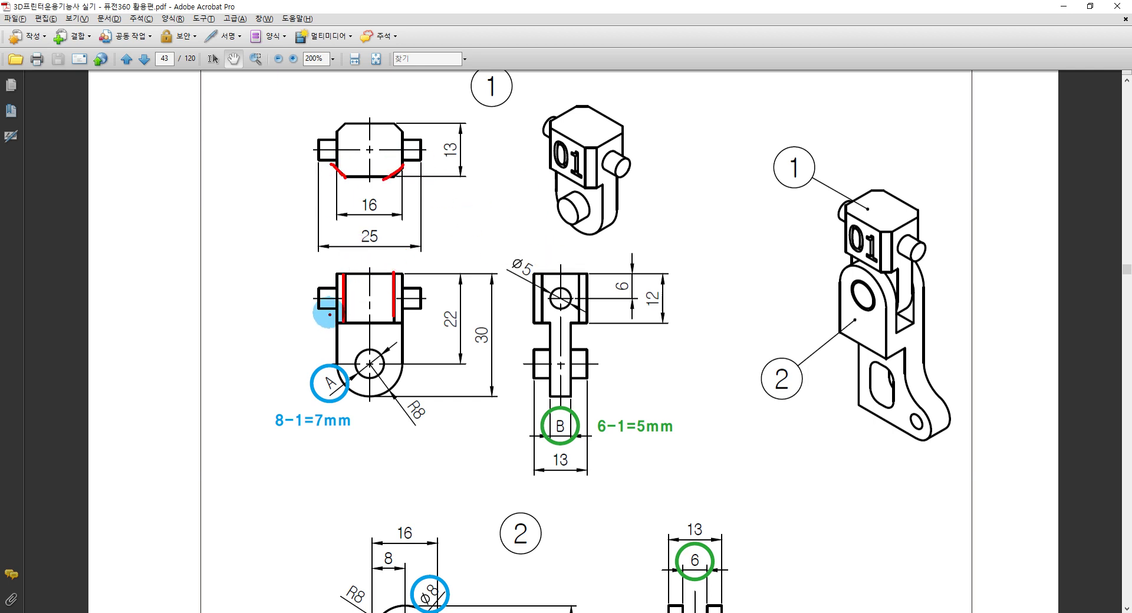
mouse_move(335, 273)
left_mouse_down()
mouse_move(379, 273)
mouse_move(395, 323)
left_mouse_up()
left_click(404, 315)
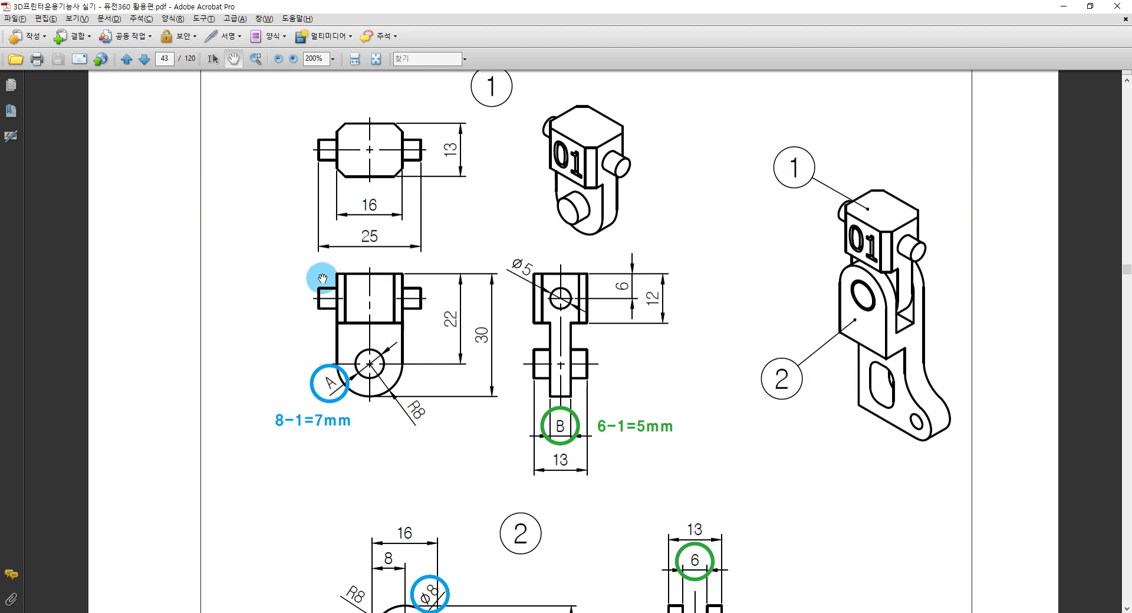
key("alt+Tab")
Draw a horizontal line across the profile from its left edge to its right edge
left_click(150, 74)
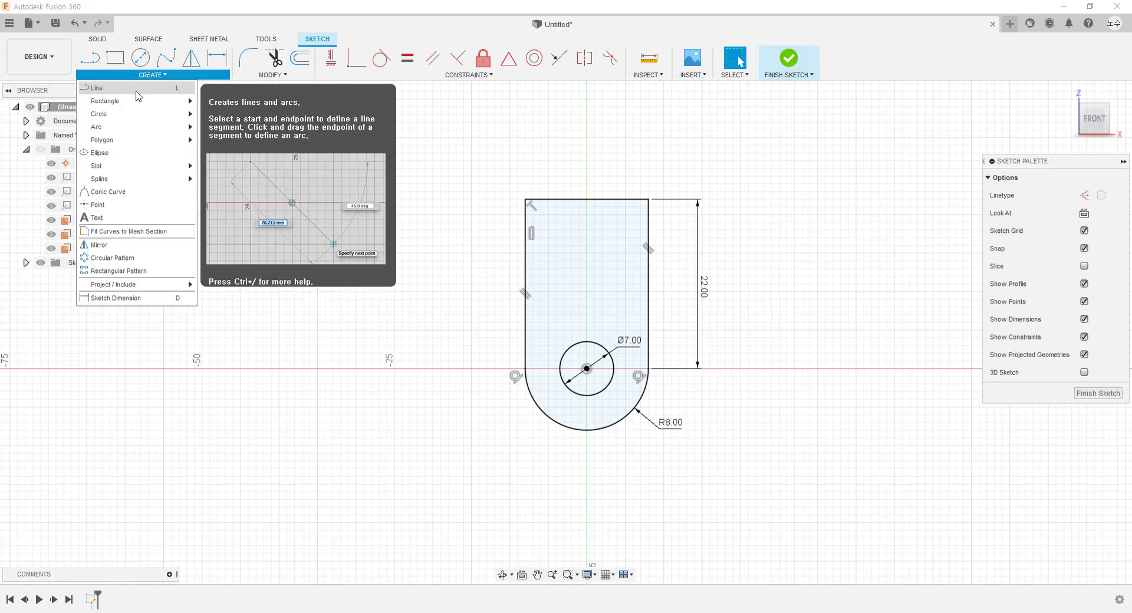
left_click(137, 96)
left_click(525, 260)
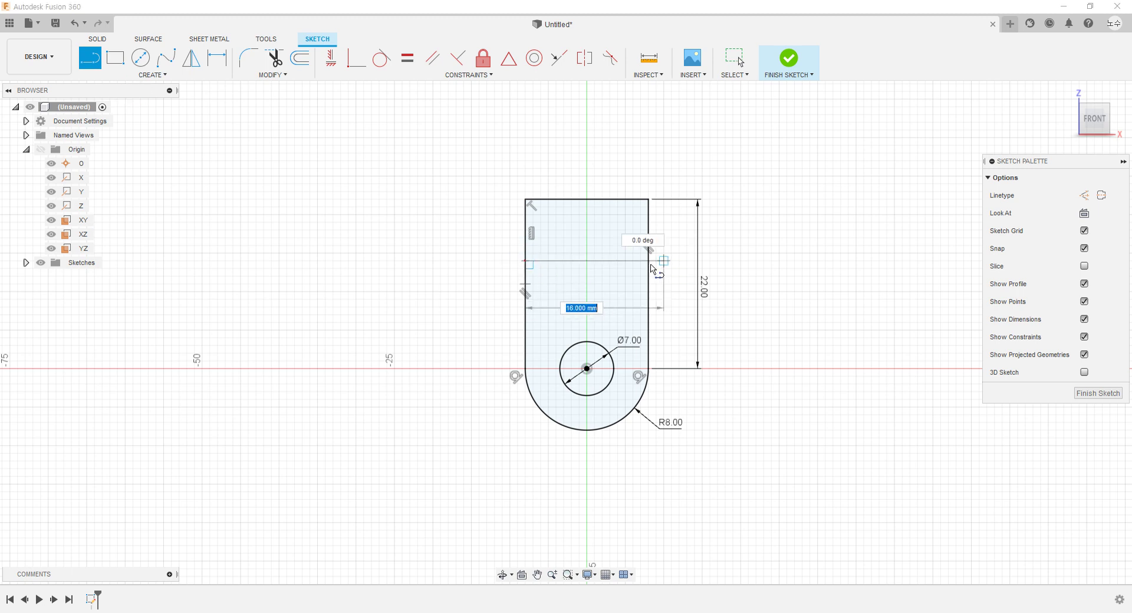
left_click(648, 261)
key("Escape")
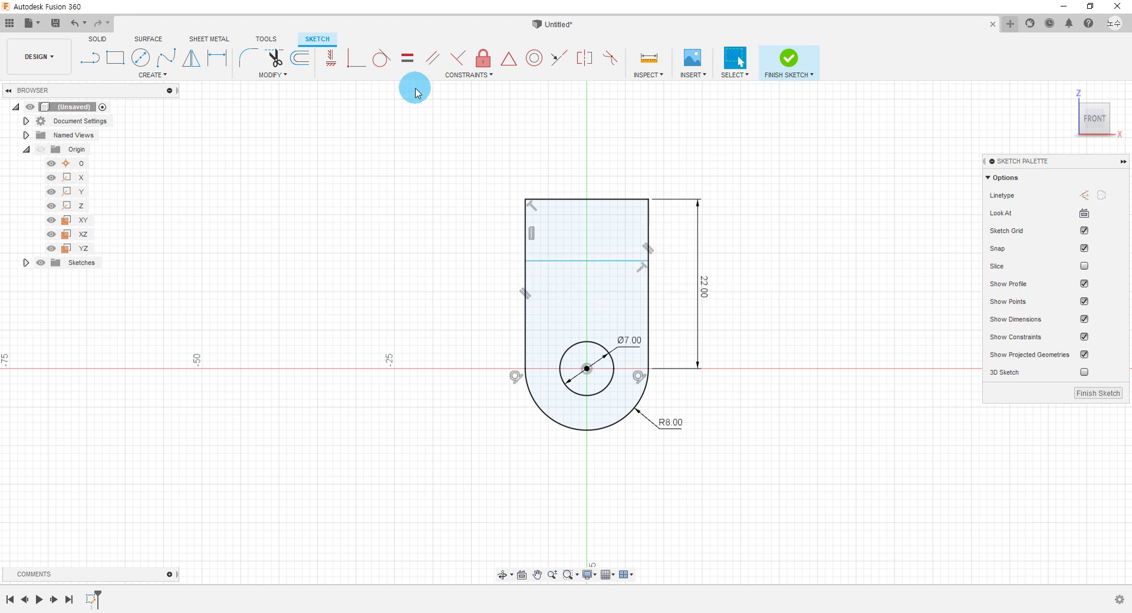
Dimension the line 12 mm below the top edge and finish the sketch
left_click(218, 57)
left_click(649, 202)
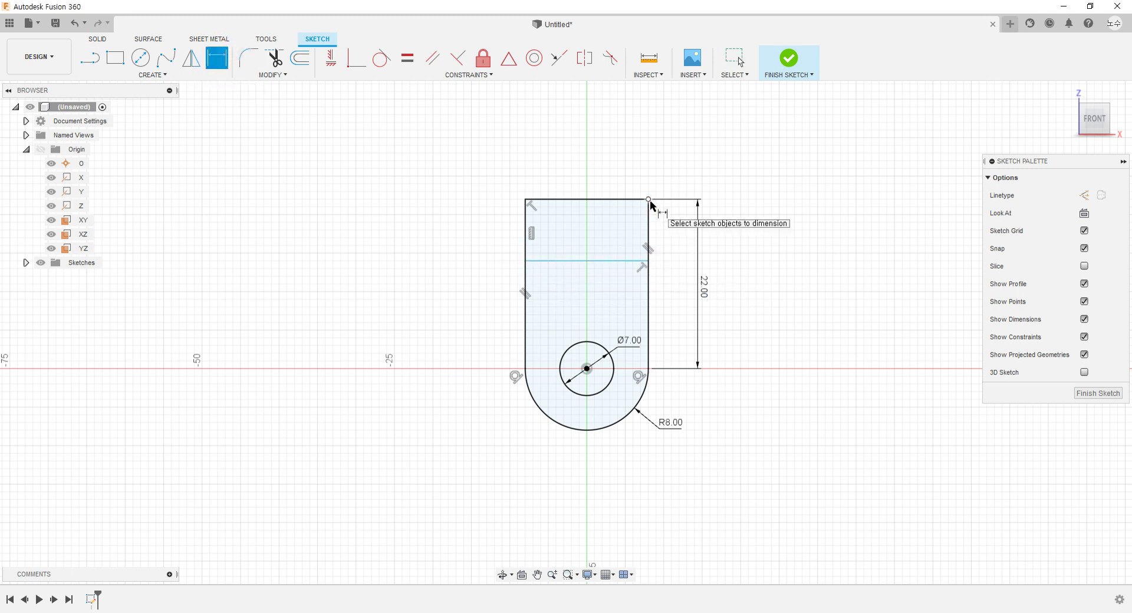
left_click(652, 263)
left_click(675, 234)
type("12")
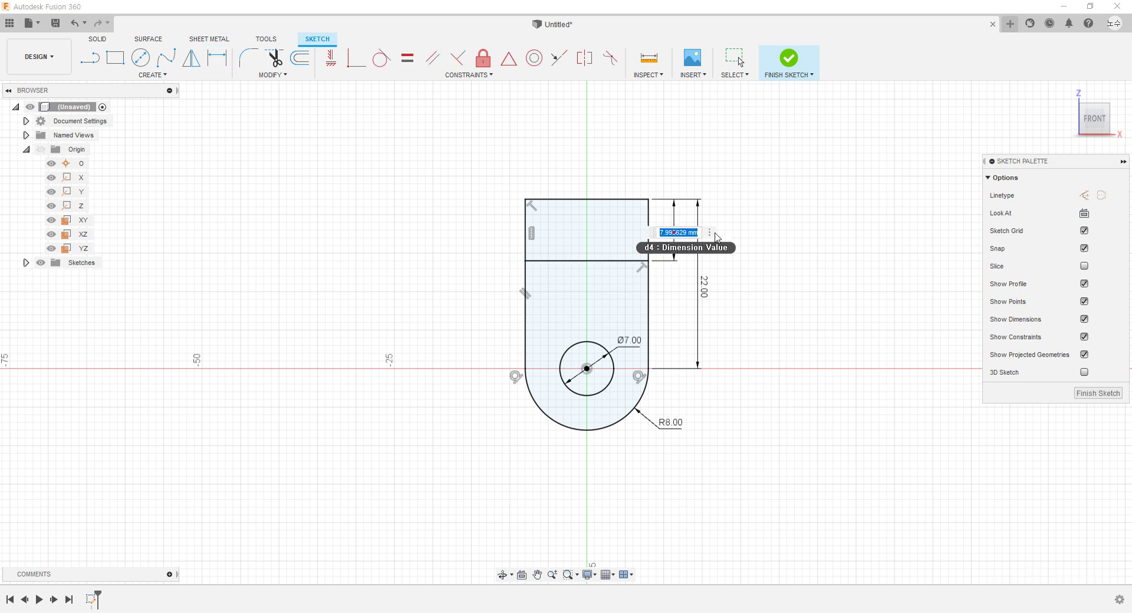
left_click(714, 233)
key("Escape")
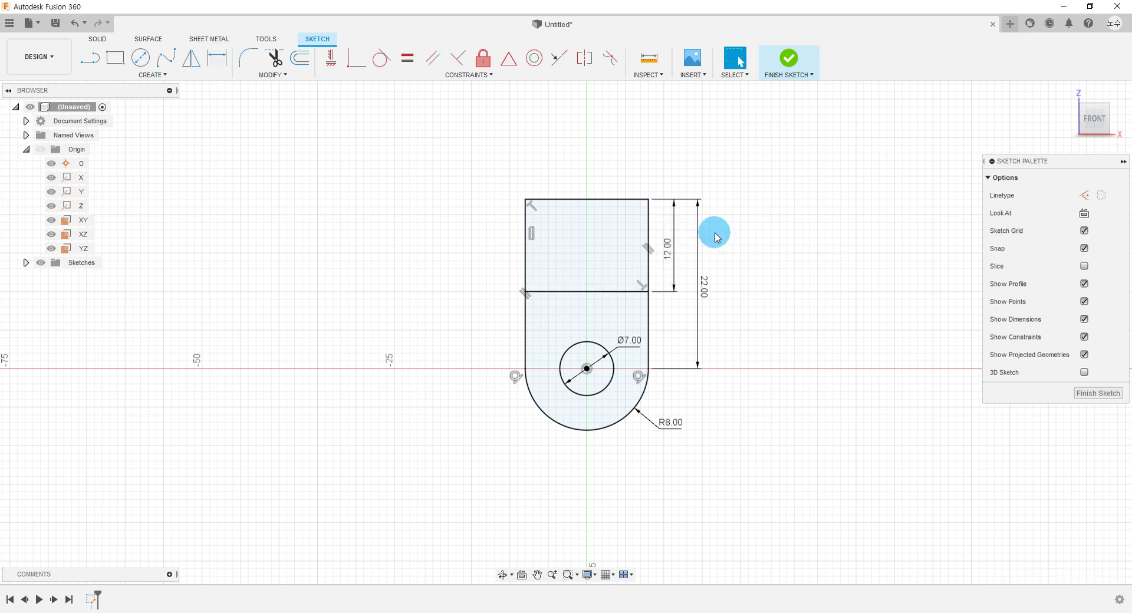
left_click(788, 59)
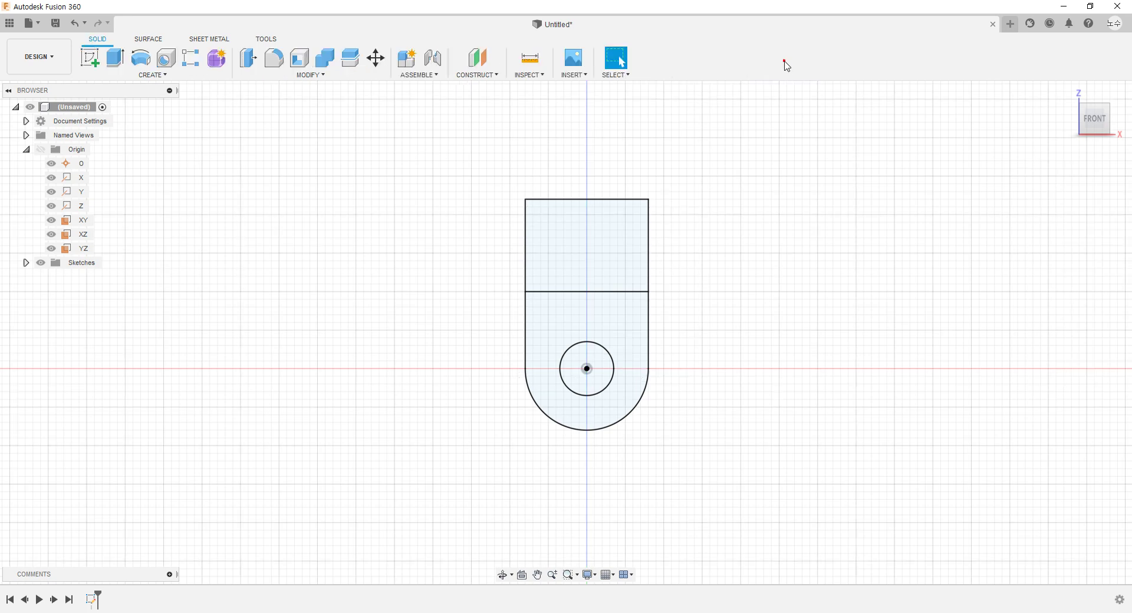
Extrude the upper rectangle profile with the direction set to Symmetric
left_click(154, 77)
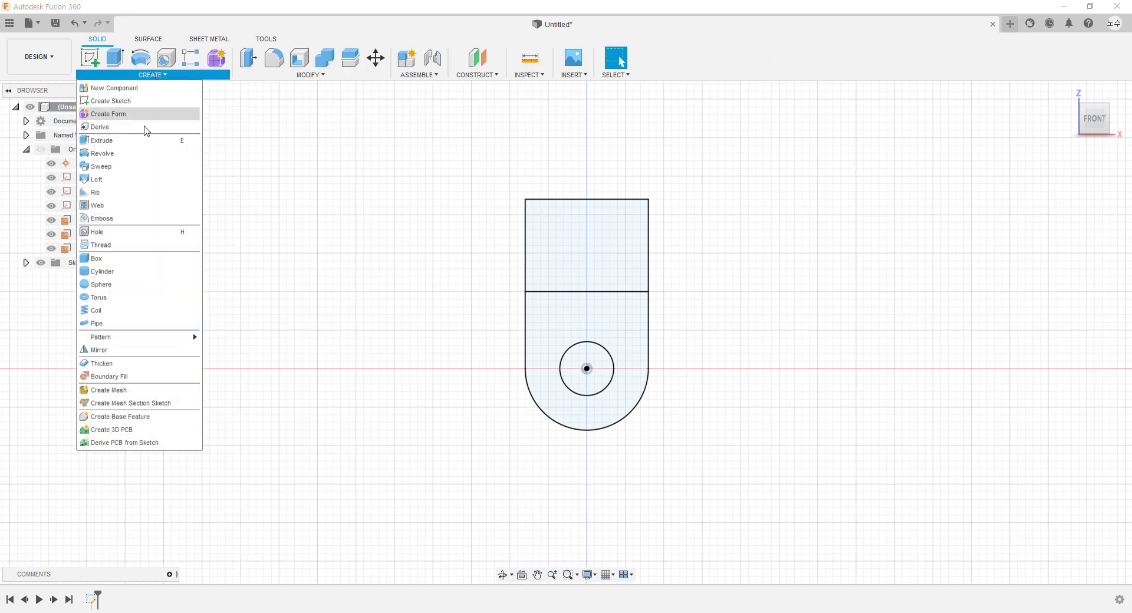
left_click(129, 146)
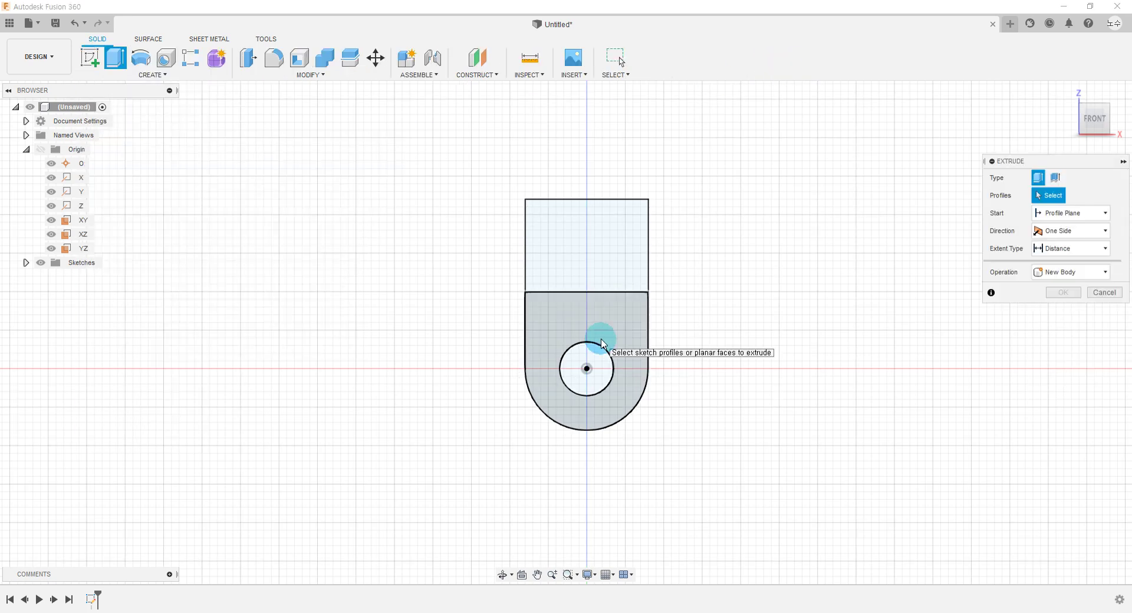
left_click(612, 249)
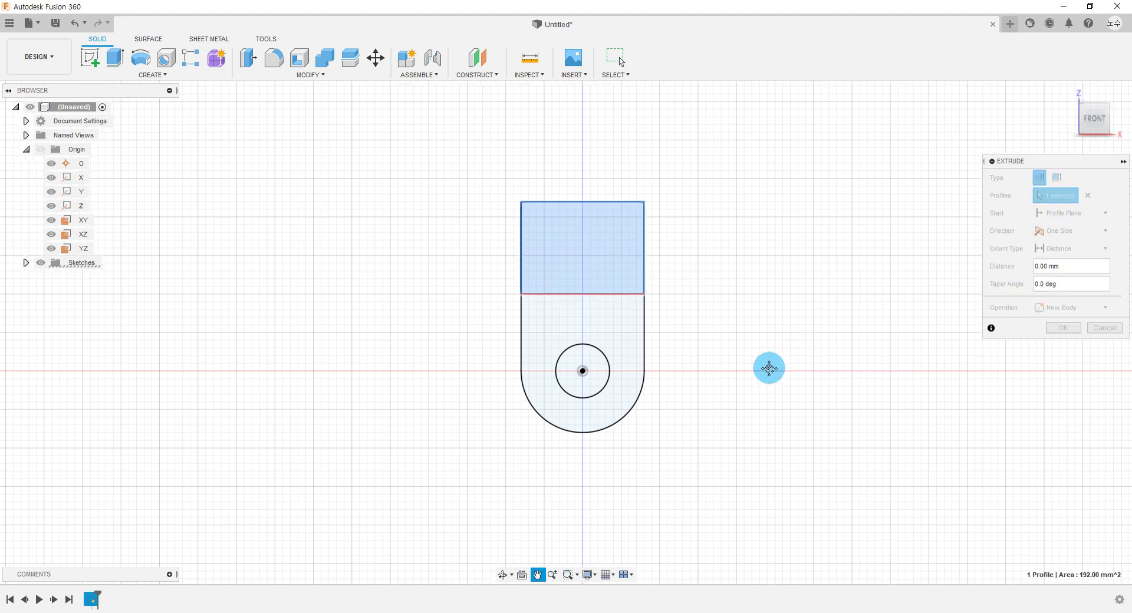
middle_click_drag(768, 369, 726, 409)
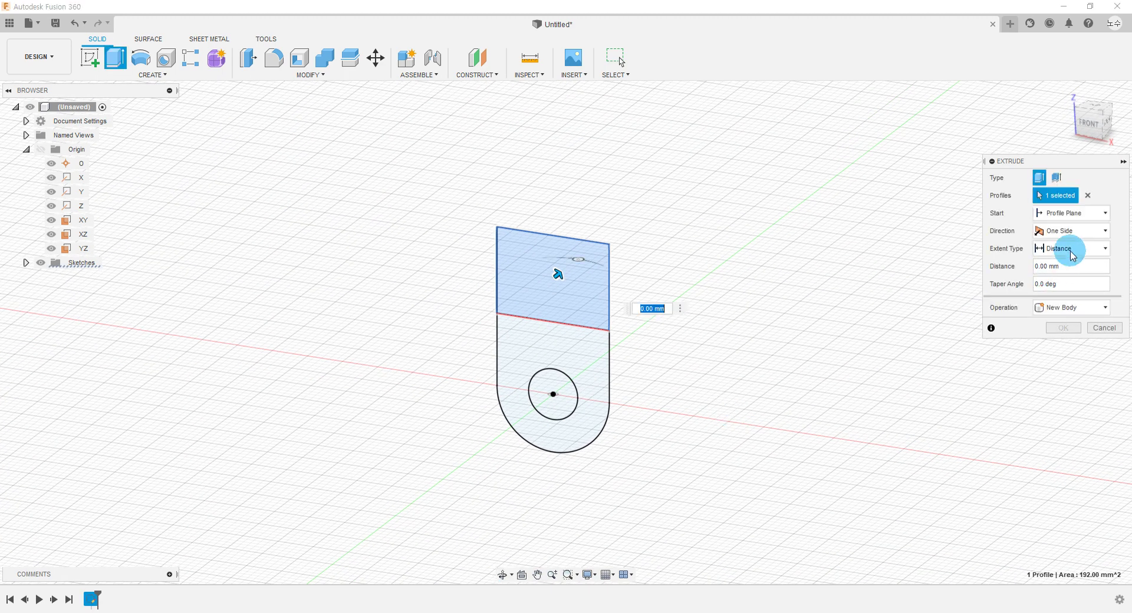
left_click(1061, 233)
left_click(1061, 273)
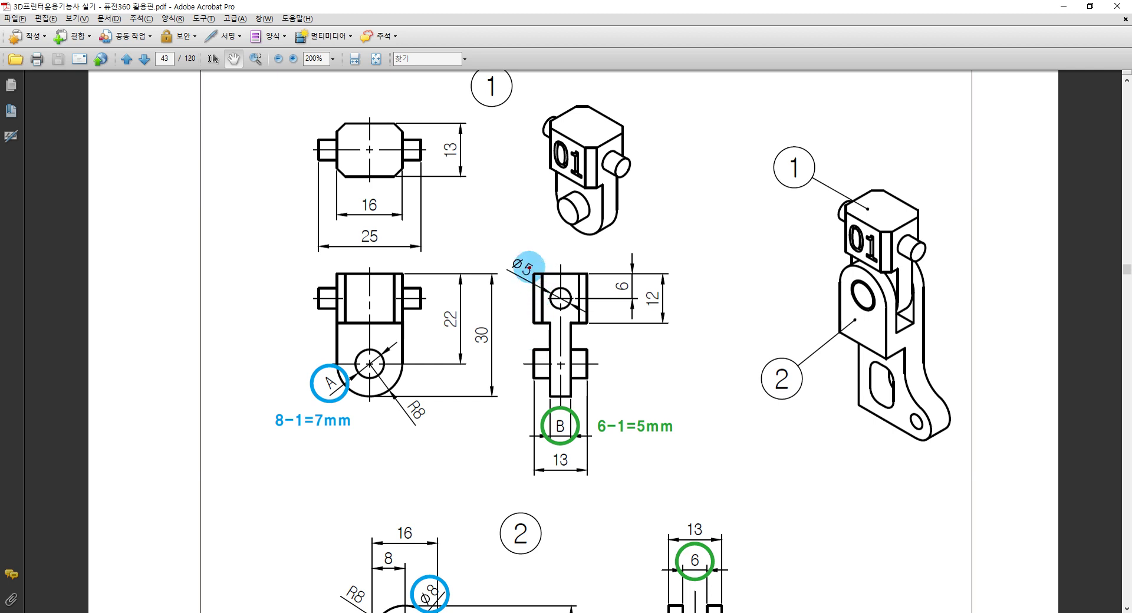
Mark part 1's ø5 and 13 mm width dimensions in red on the drawing
left_click_drag(529, 266, 527, 422)
left_click_drag(590, 261, 590, 414)
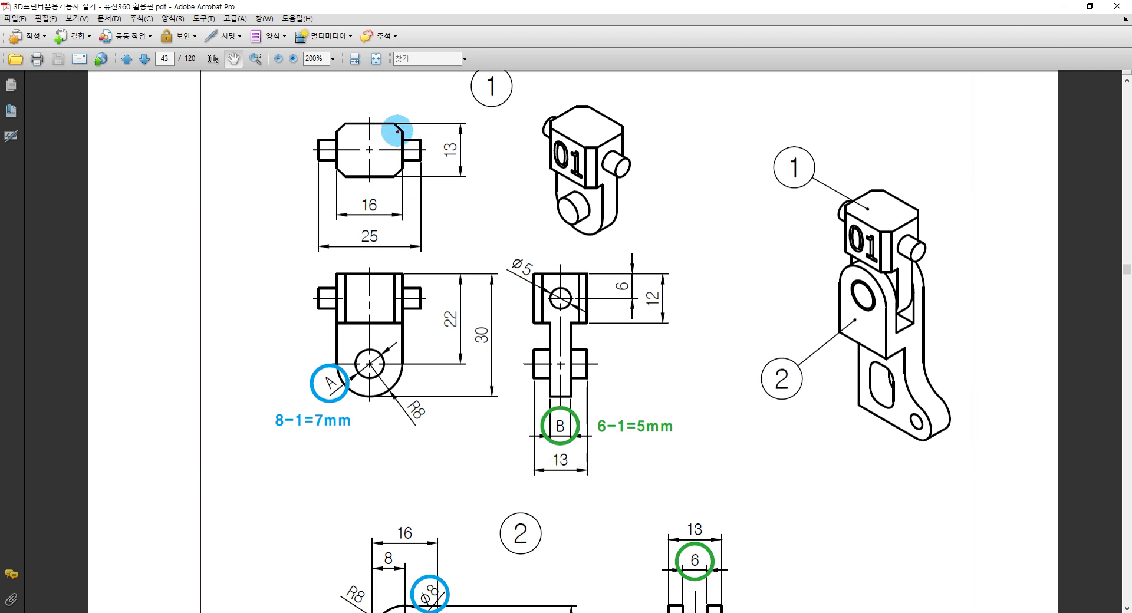
left_click_drag(401, 123, 403, 159)
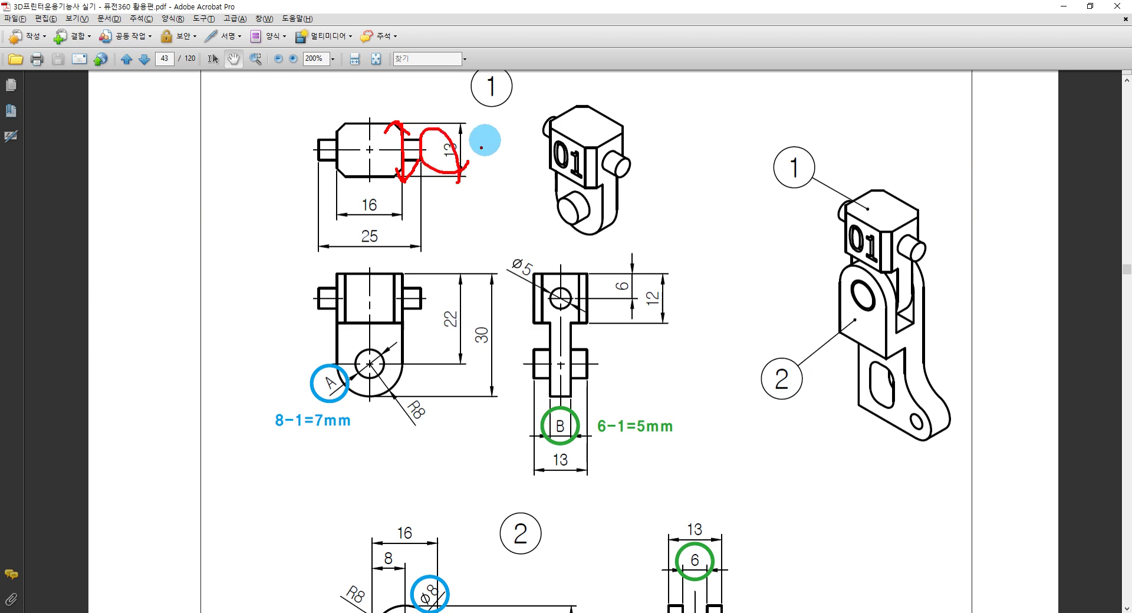
left_click_drag(482, 128, 507, 154)
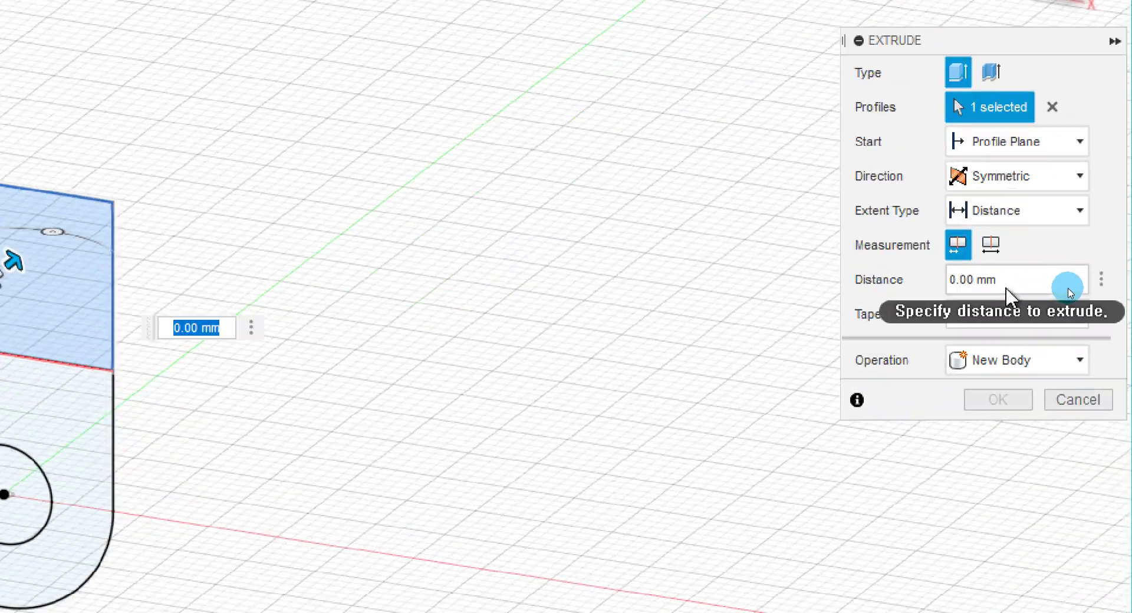
Extrude the upper rectangle symmetrically by (13/2) mm and make Sketch1 visible again
left_click(1069, 284)
type("( 13 / 2 ) * 1")
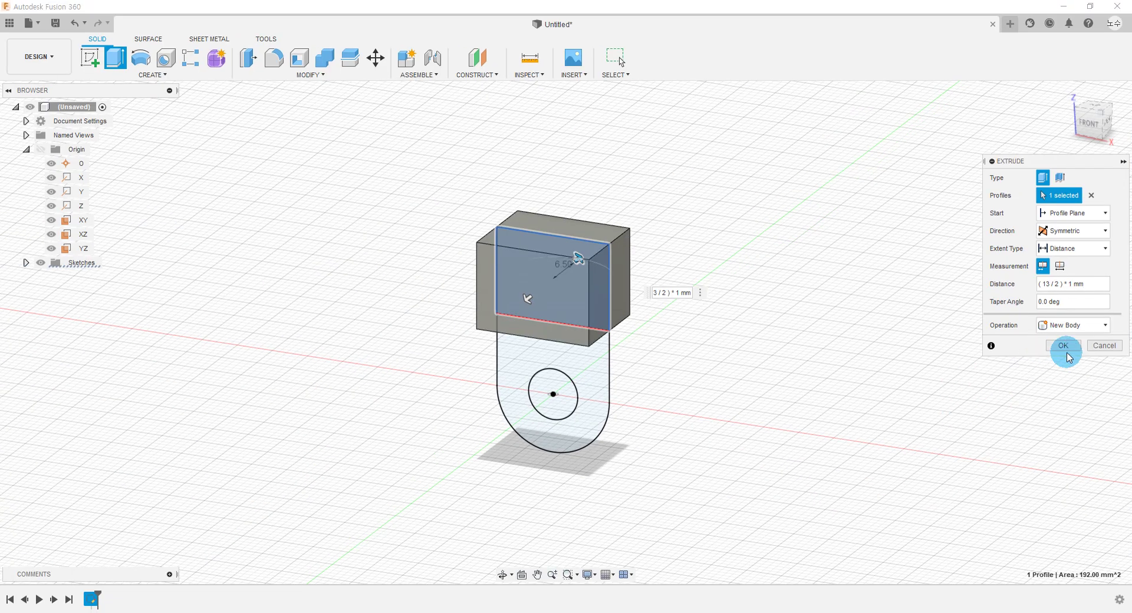
left_click(1064, 348)
left_click(32, 294)
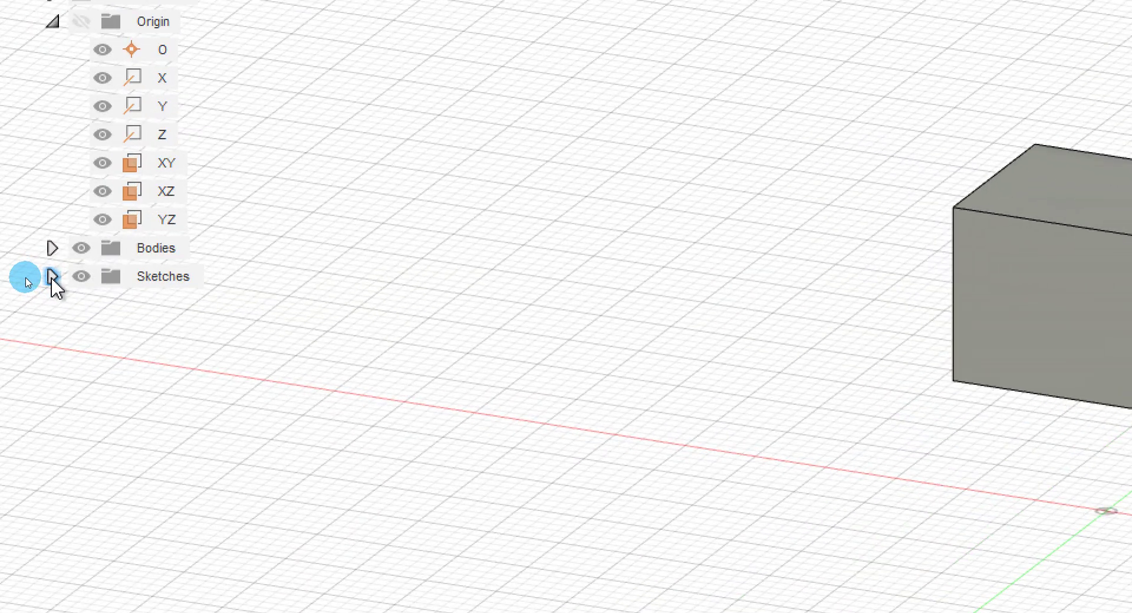
left_click(51, 277)
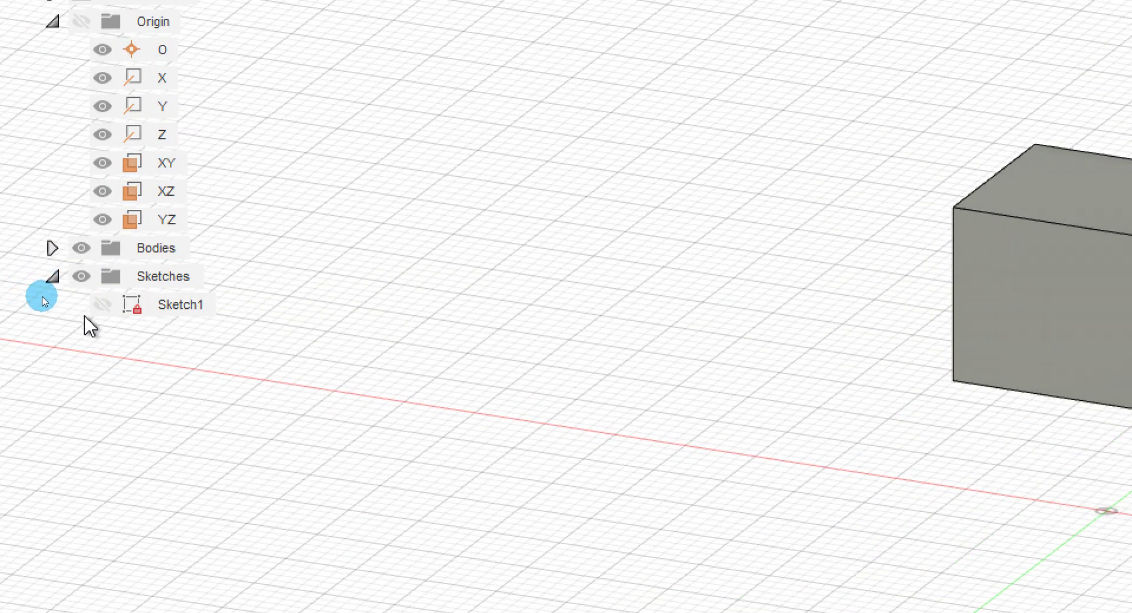
left_click(101, 306)
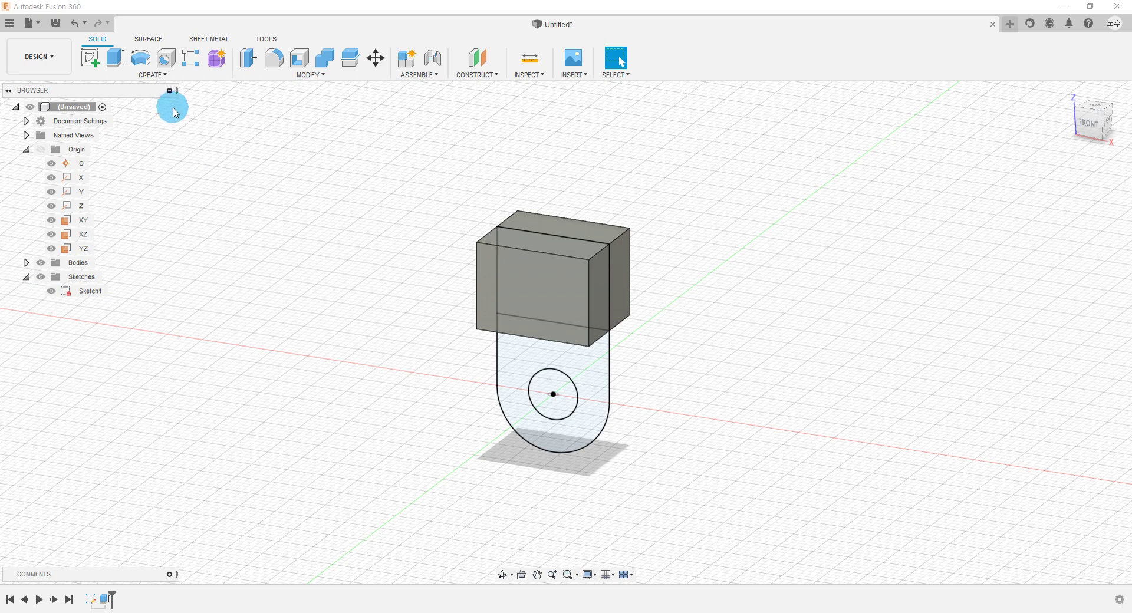
left_click(144, 75)
left_click(122, 140)
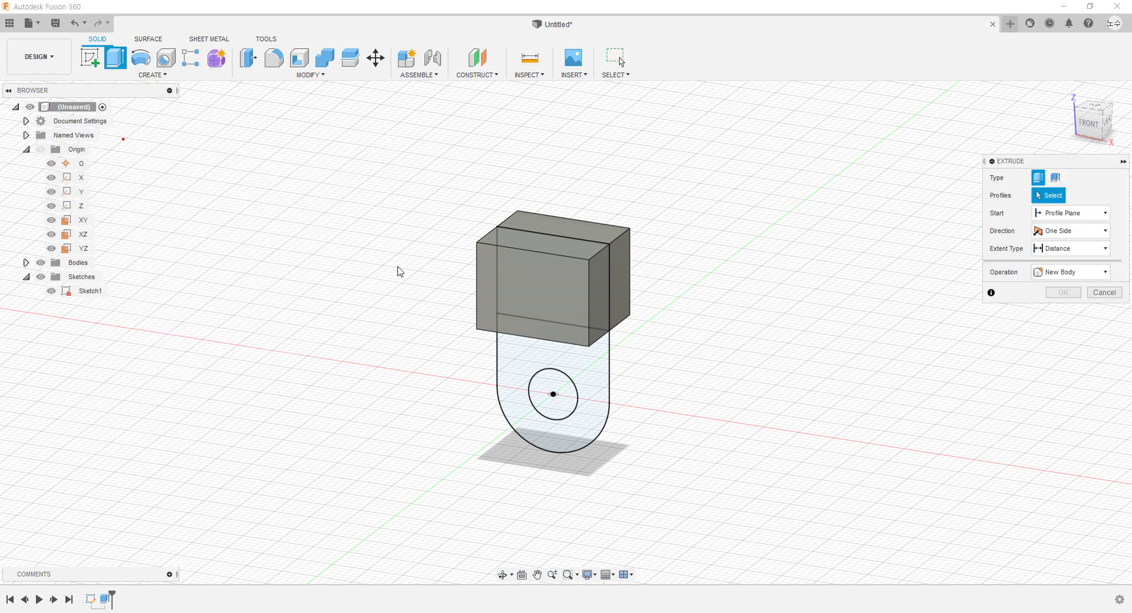
Pick the lower rounded U-shaped profile around the hole as the extrude profile
left_click(602, 372)
left_click(602, 374)
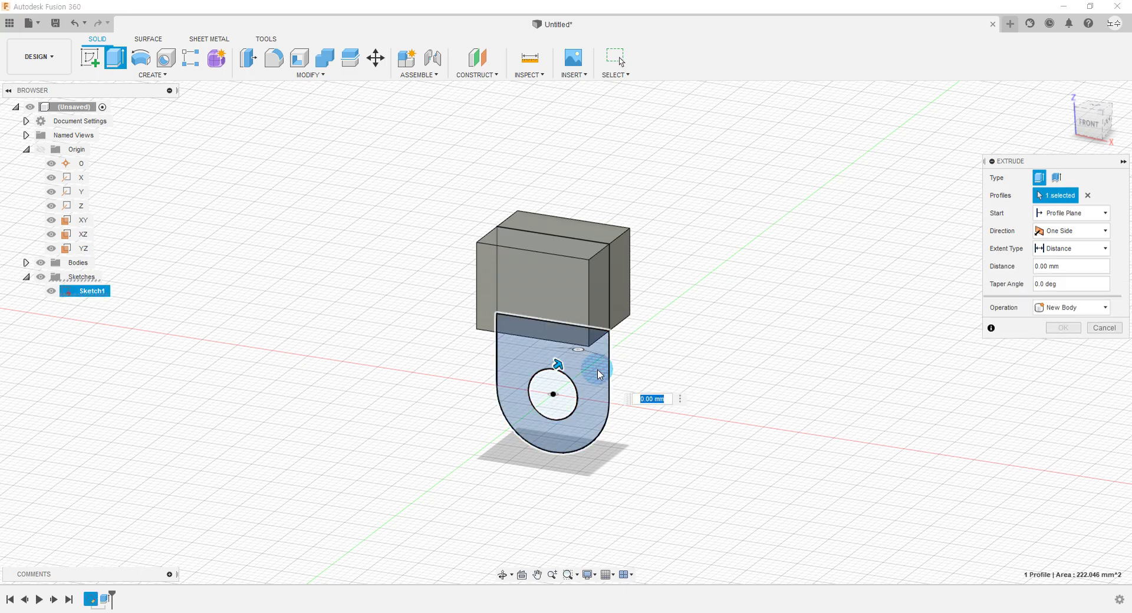
key("alt+Tab")
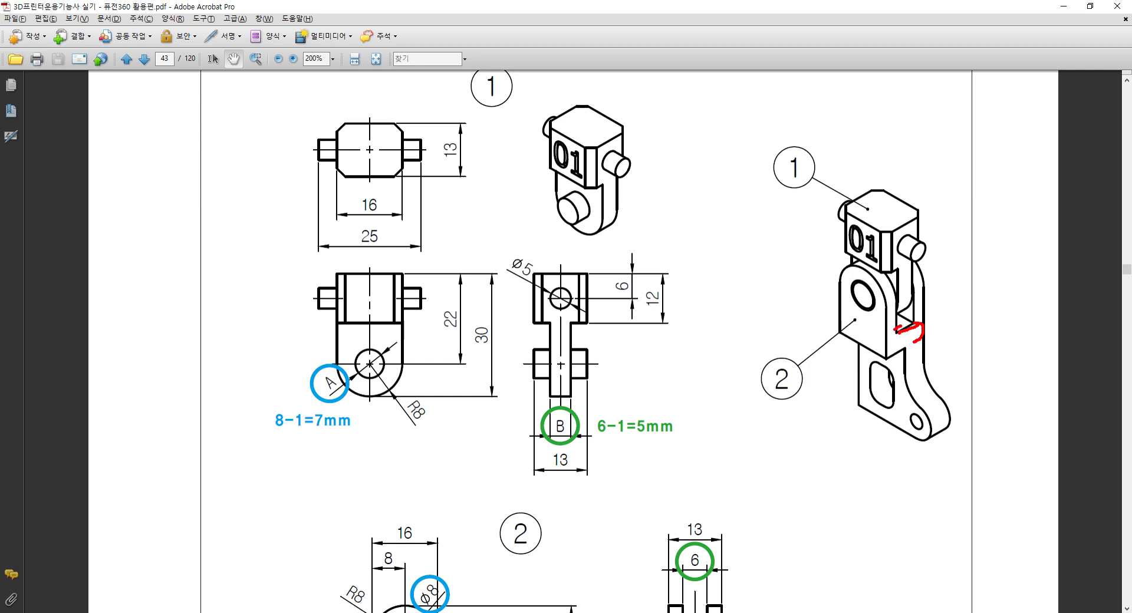
Mark the slot depth in red, then clear the marks and scroll back to part 1's views
scroll(767, 401, "down", 5)
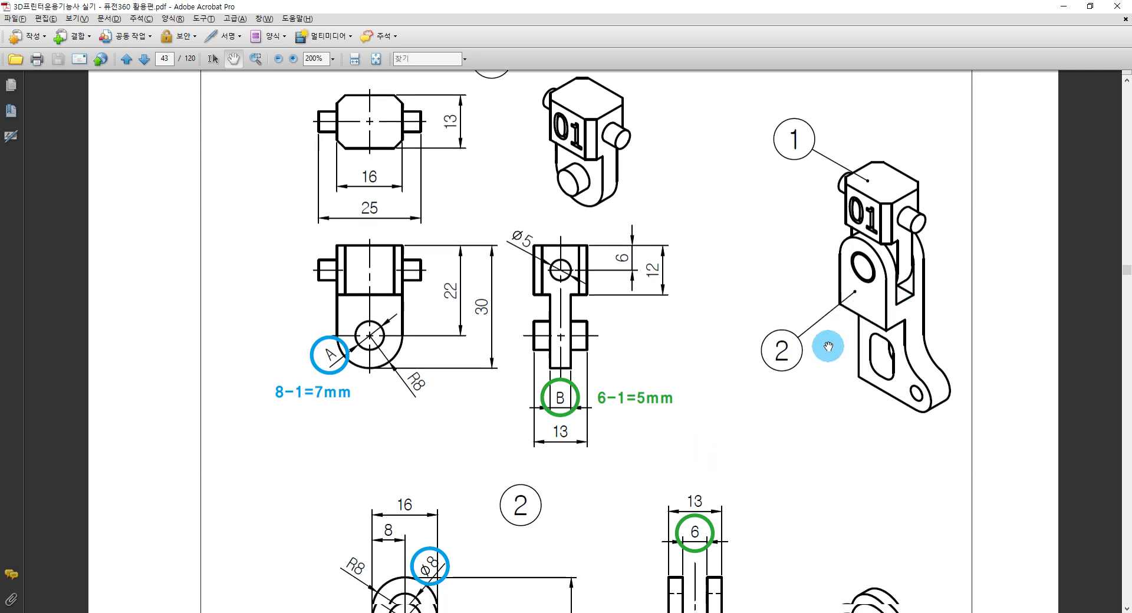
scroll(779, 362, "down", 1)
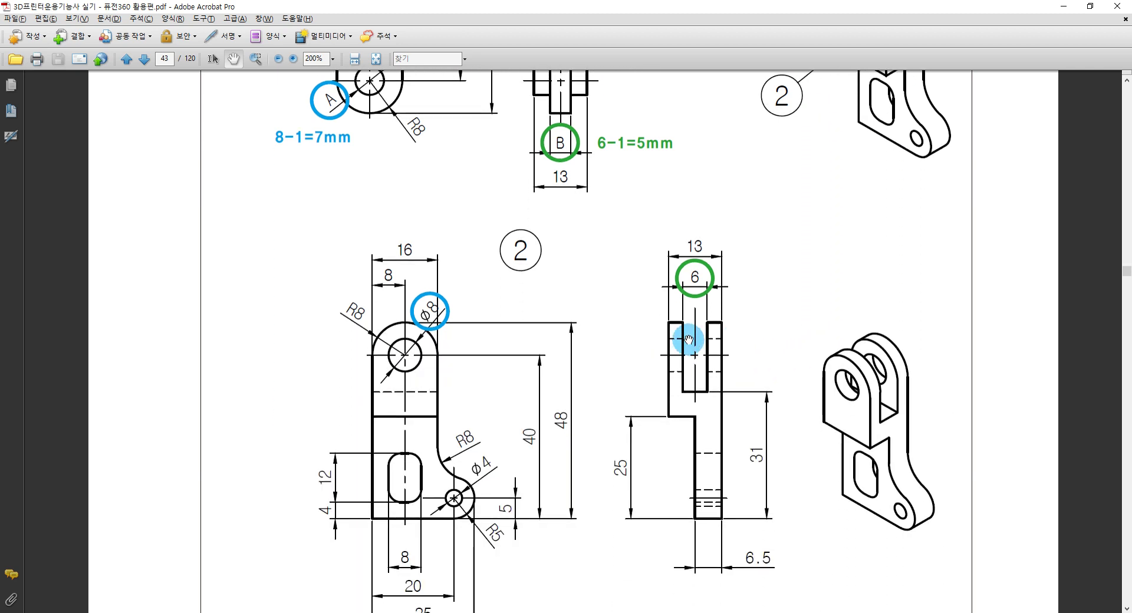
left_click_drag(683, 336, 710, 336)
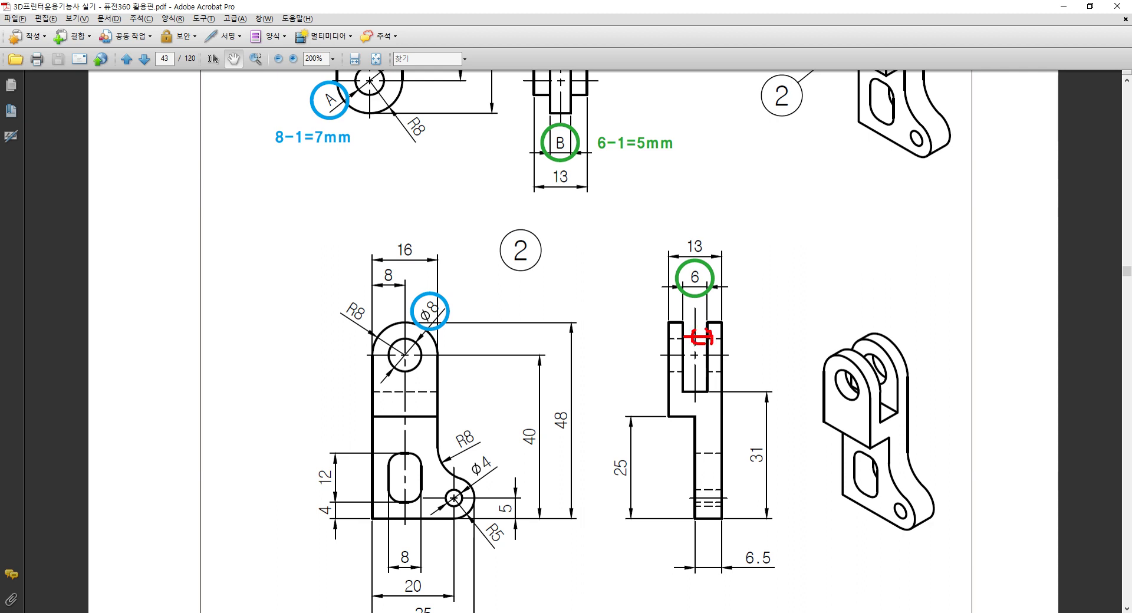
left_click(699, 316)
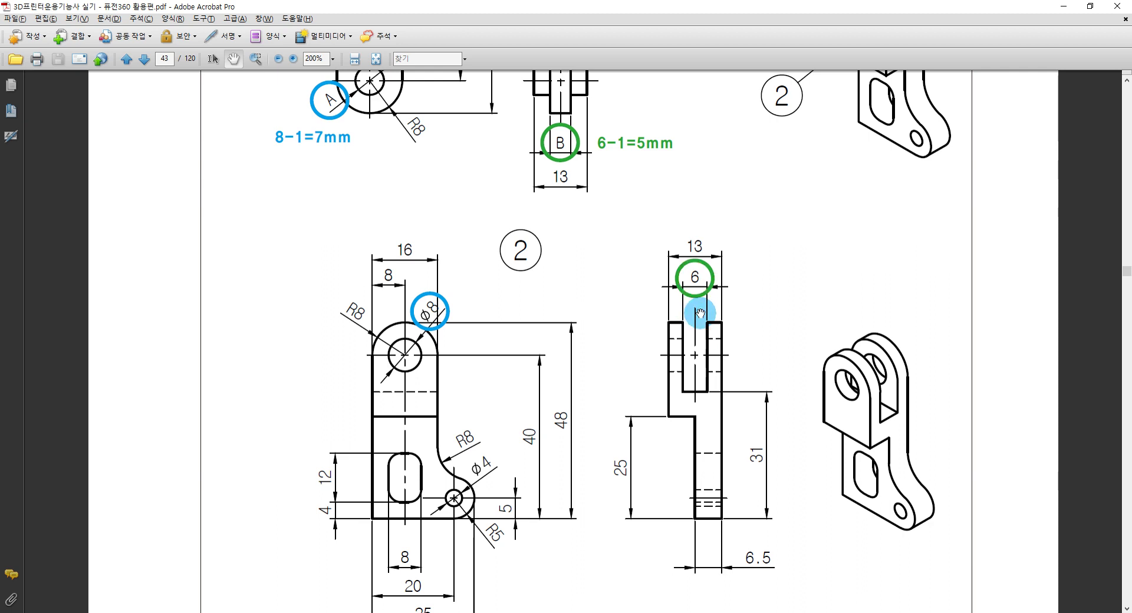
mouse_move(690, 317)
left_mouse_down()
mouse_move(690, 358)
mouse_move(703, 306)
left_mouse_up()
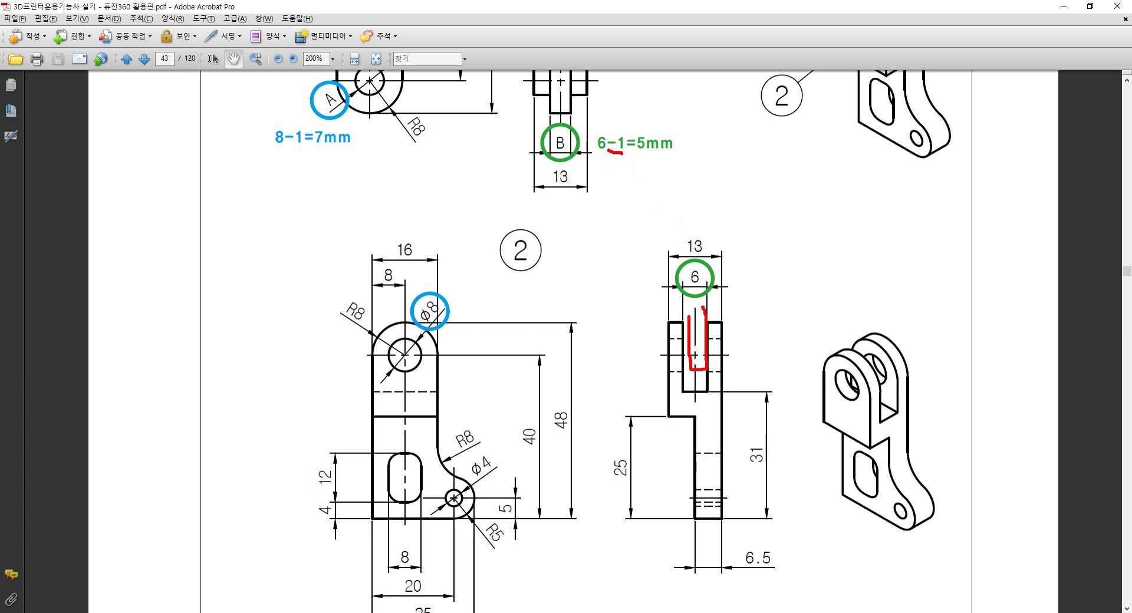
left_click(701, 310)
scroll(684, 324, "up", 5)
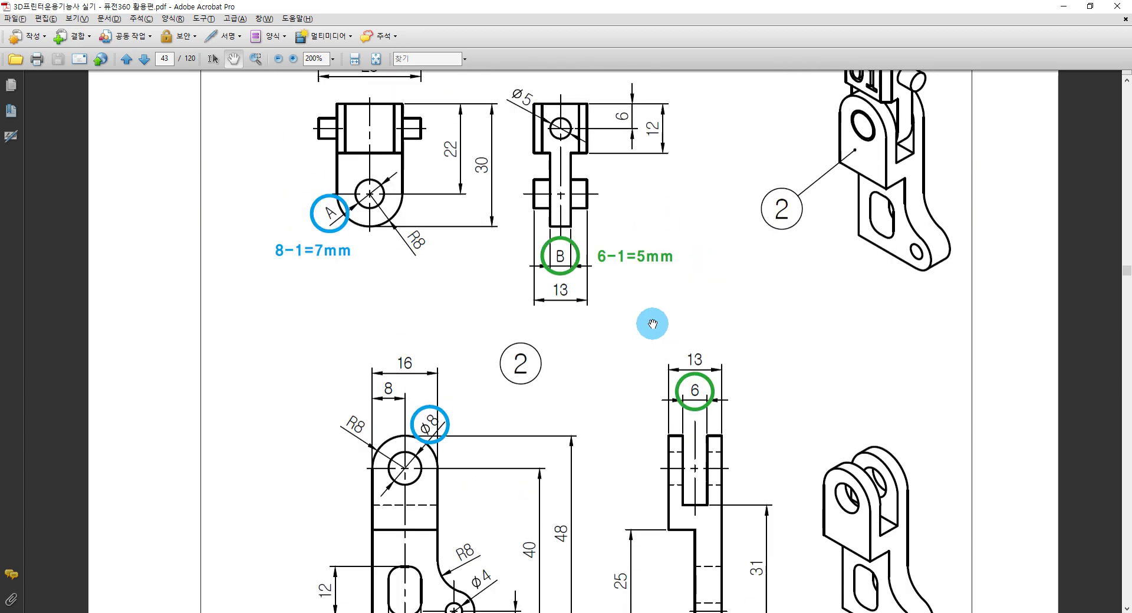
Extrude the lower tab symmetrically to 5 mm whole length, joined to the block
key("alt+Tab")
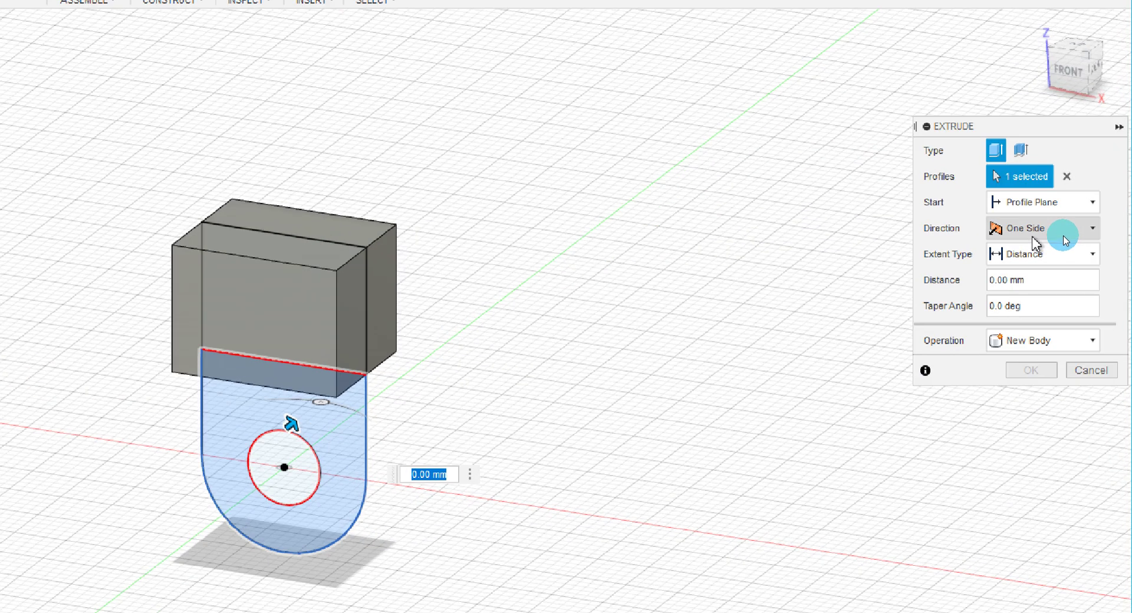
left_click(1085, 230)
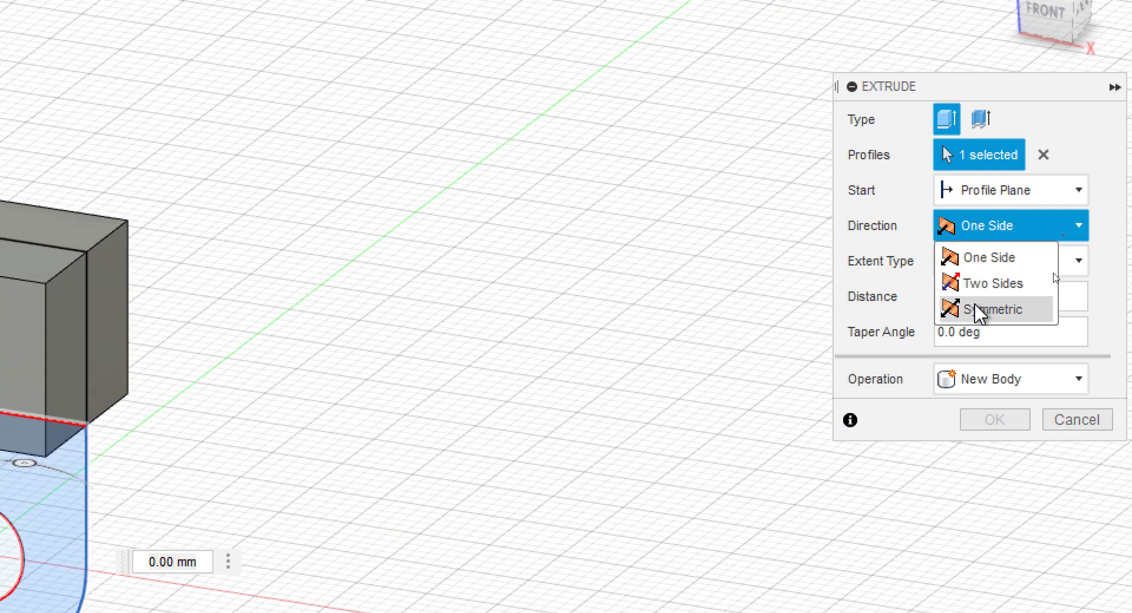
left_click(1057, 273)
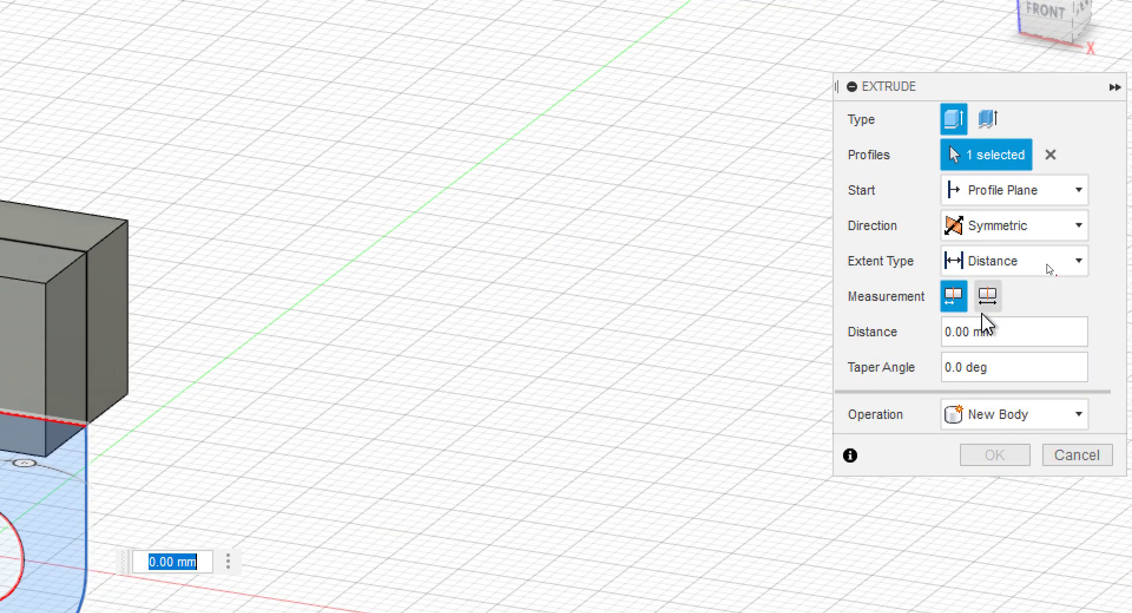
double_click(1029, 340)
type("5/2")
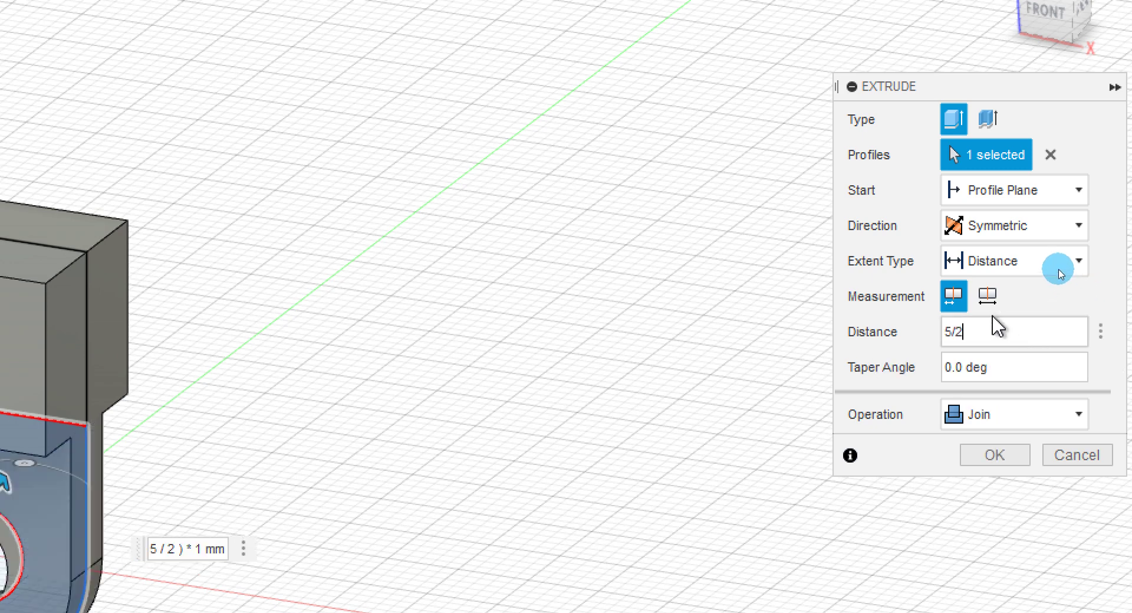
left_click(987, 296)
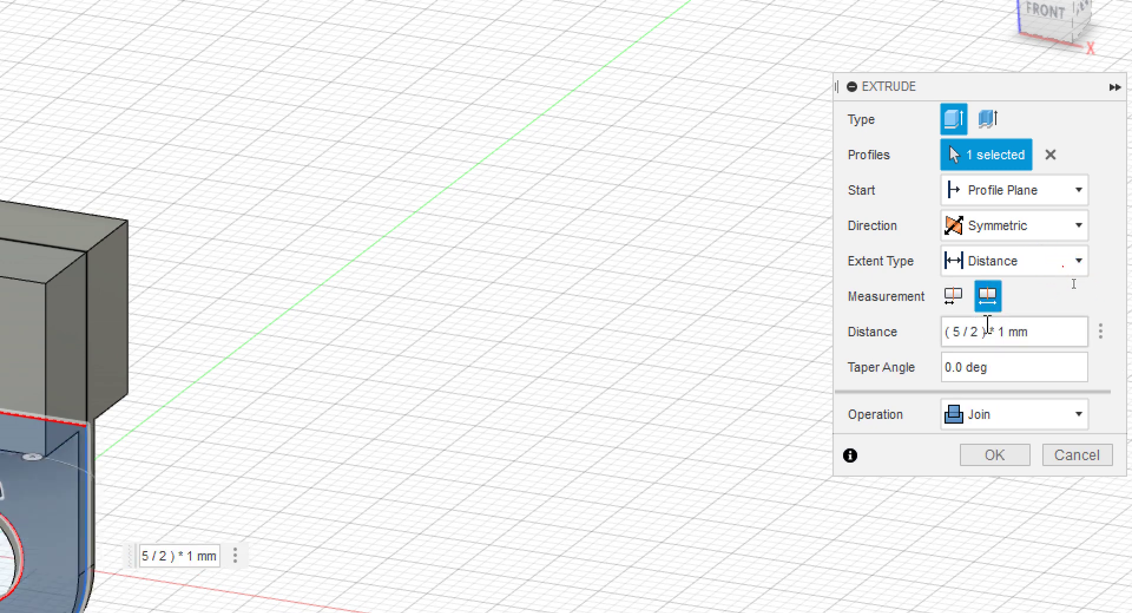
triple_click(1047, 332)
type("5")
left_click(1090, 286)
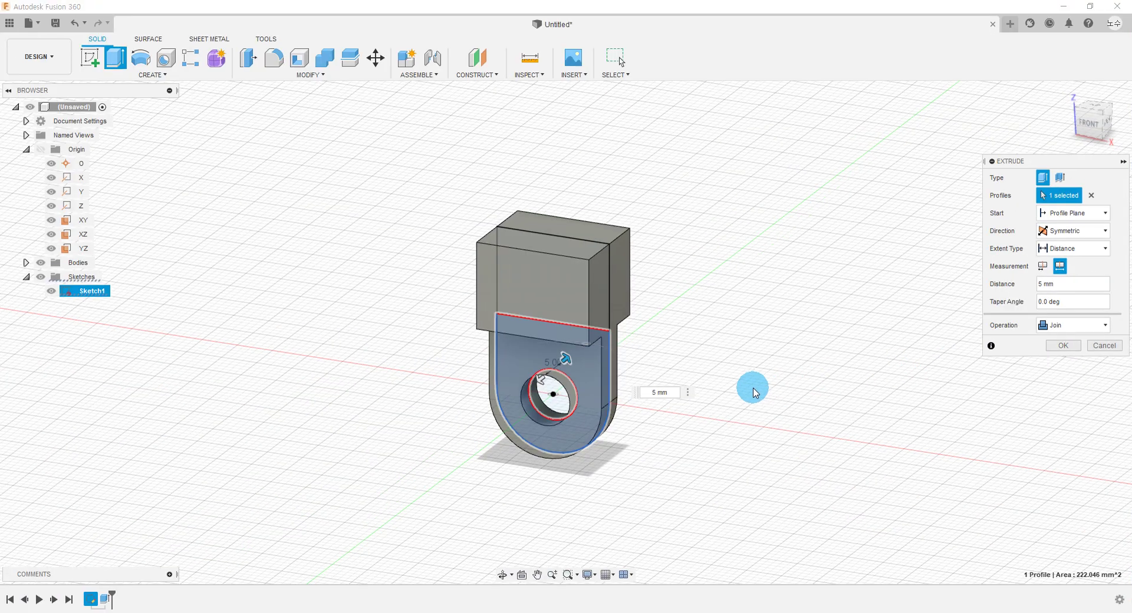
mouse_move(750, 387)
middle_mouse_down("shift")
mouse_move(682, 369)
mouse_move(665, 348)
mouse_move(702, 359)
middle_mouse_up("shift")
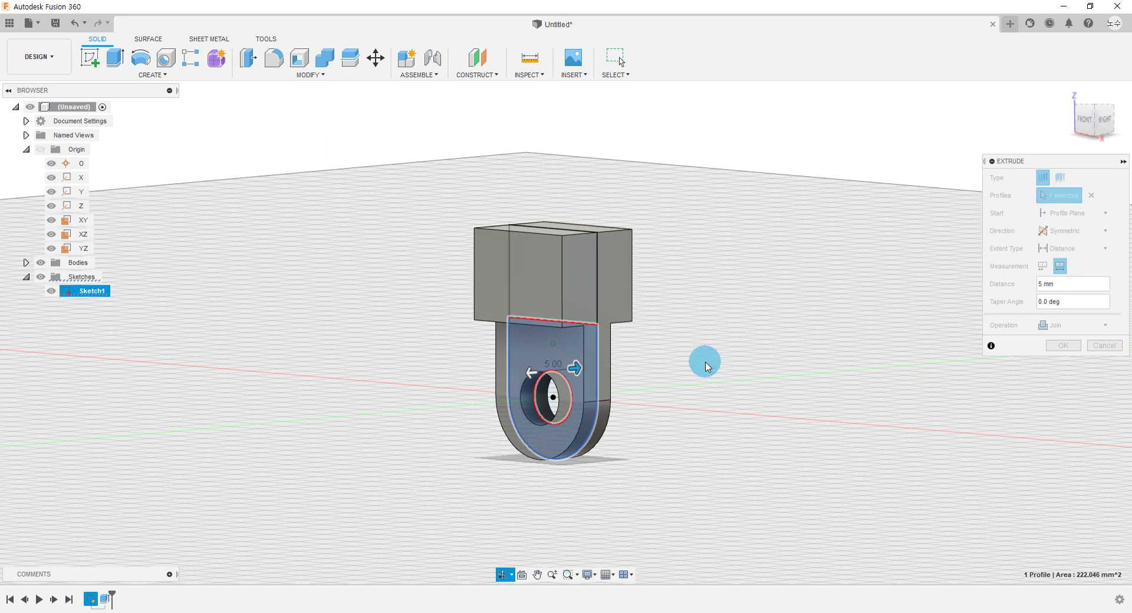
left_click(1063, 345)
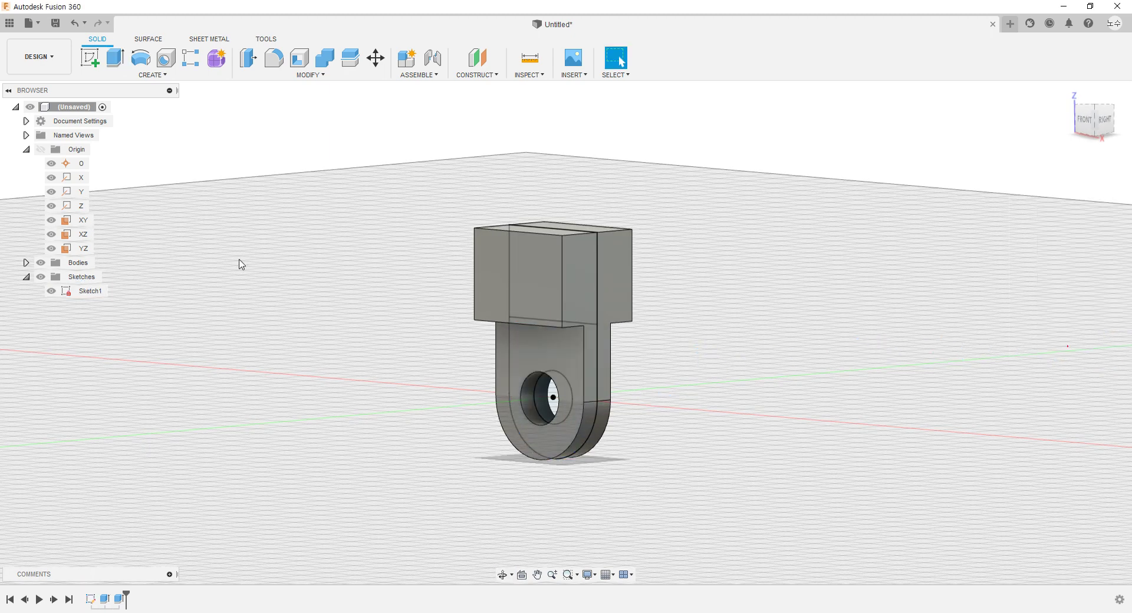
Start an extrusion on the hole circle and check the pin length on the drawing
left_click(152, 75)
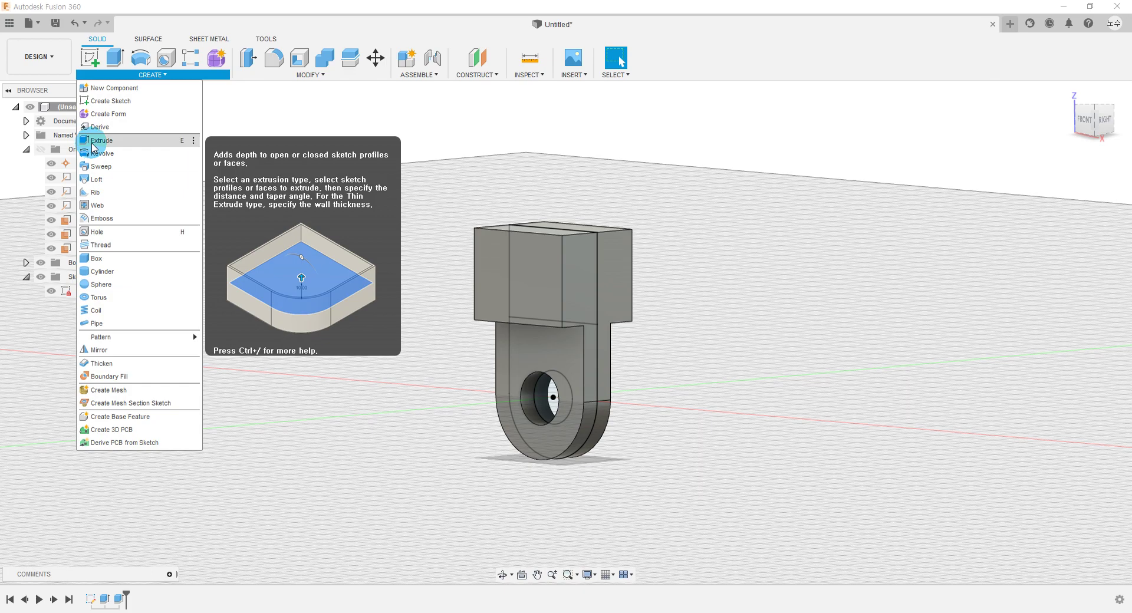
left_click(93, 141)
middle_click_drag(442, 353, 485, 374, "shift")
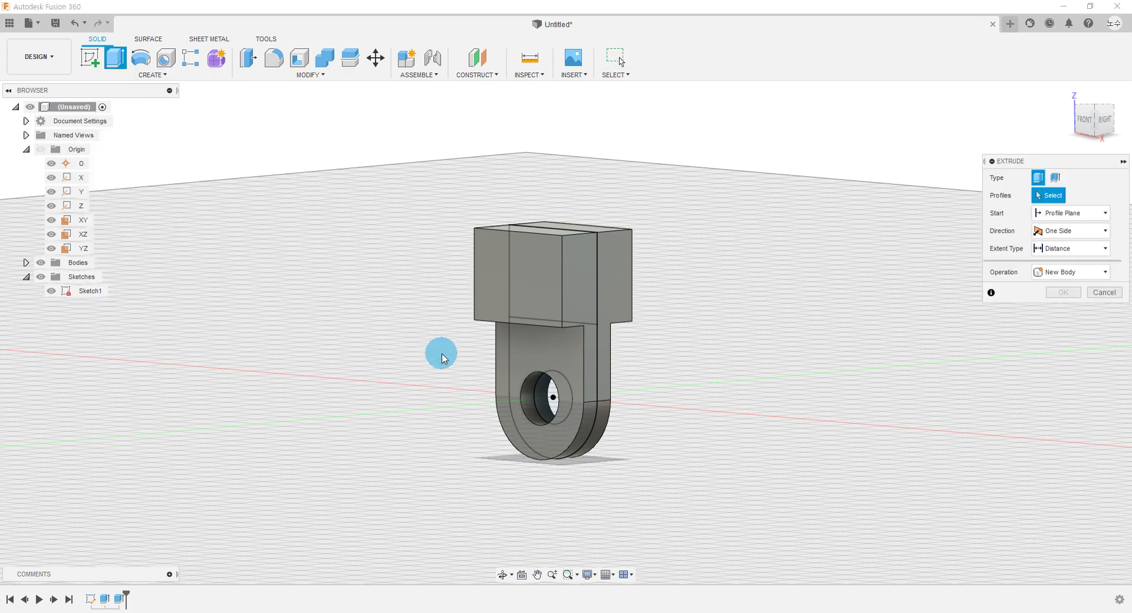
left_click(562, 401)
key("alt+Tab")
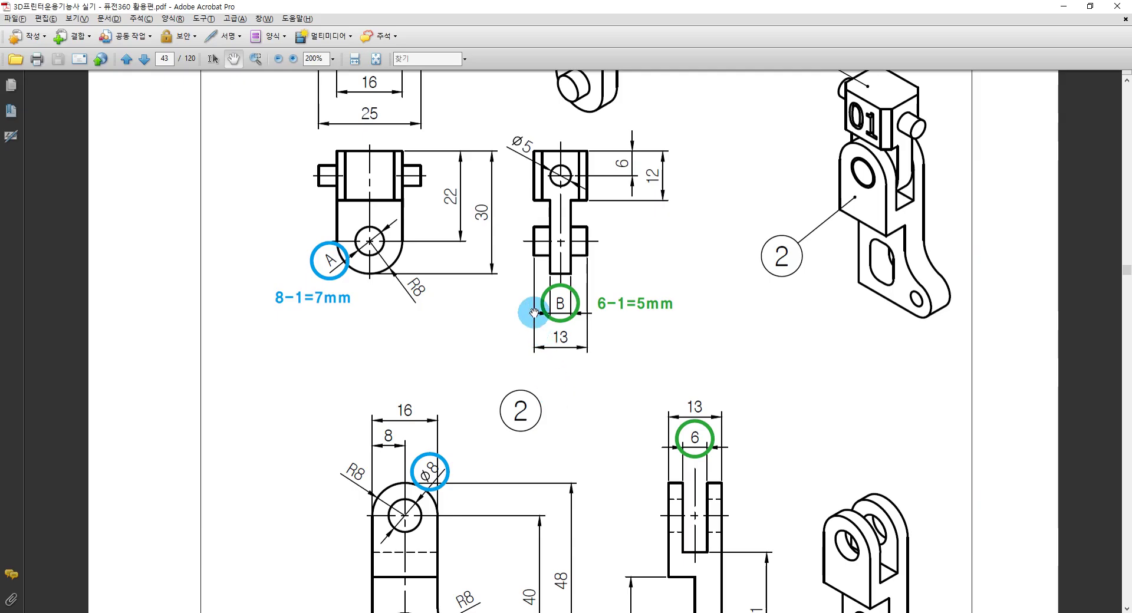
scroll(532, 301, "up", 1)
scroll(532, 301, "up", 1)
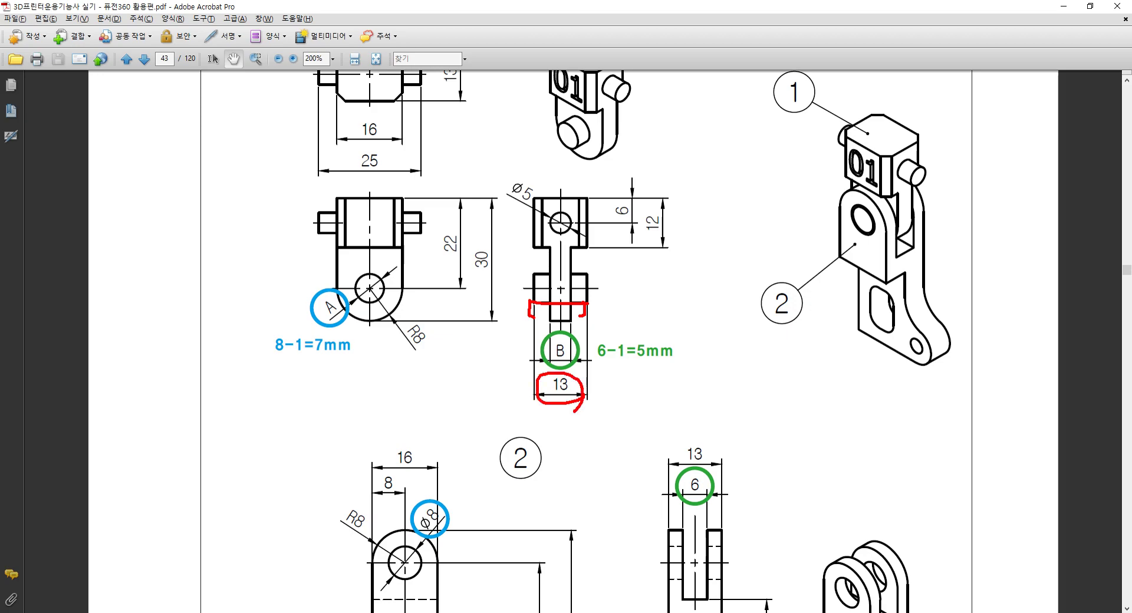
key("alt+Tab")
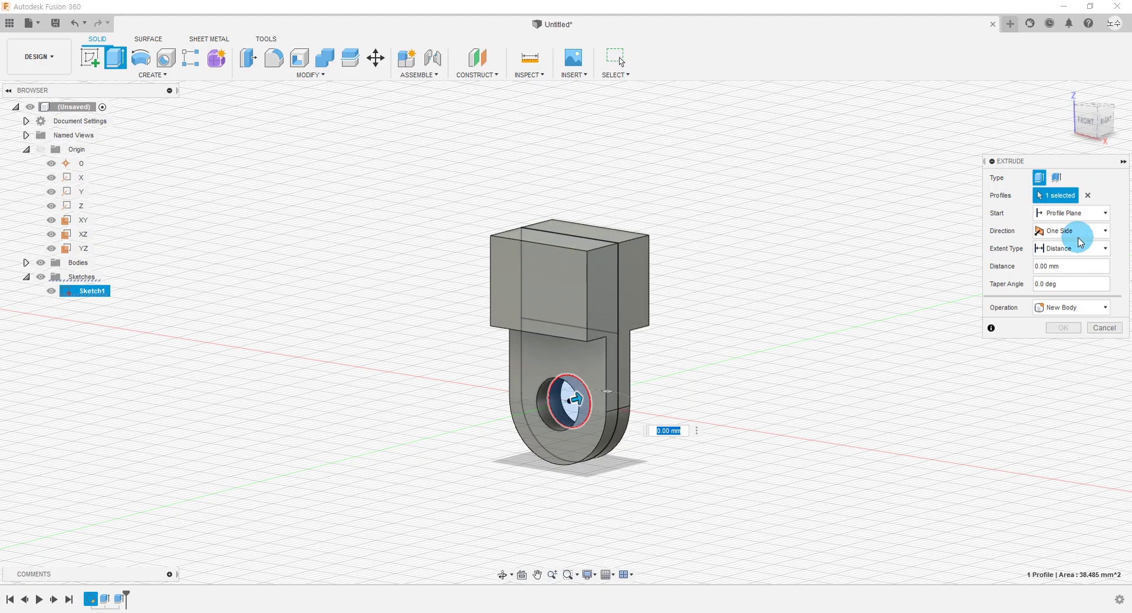
Extrude the pin symmetrically by 13/2 mm, joined to the tab
left_click(1082, 230)
left_click(1067, 272)
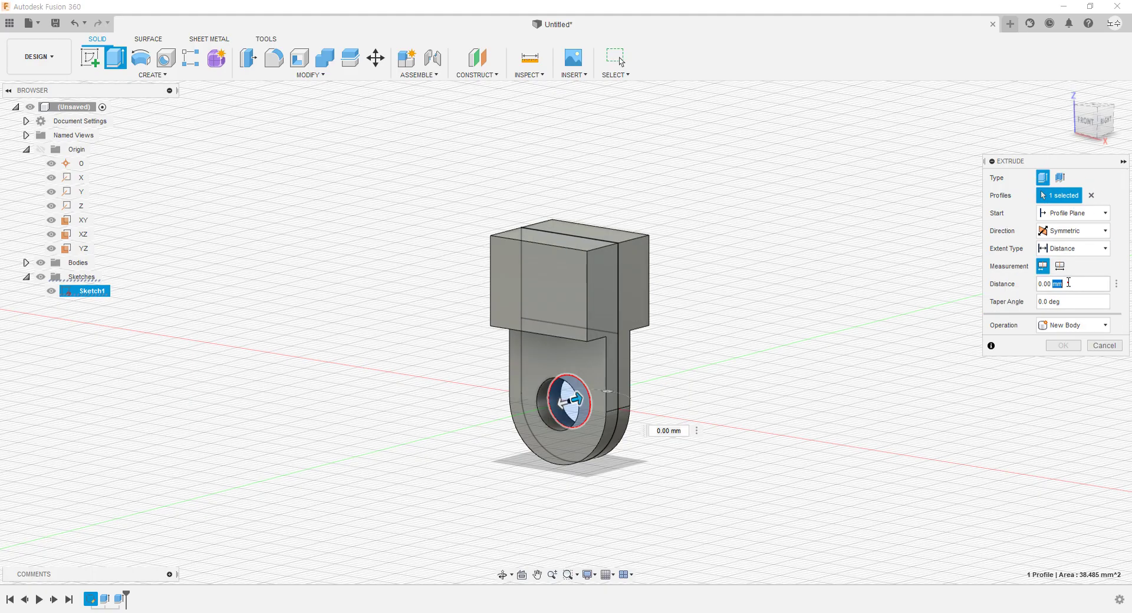
type("13/2")
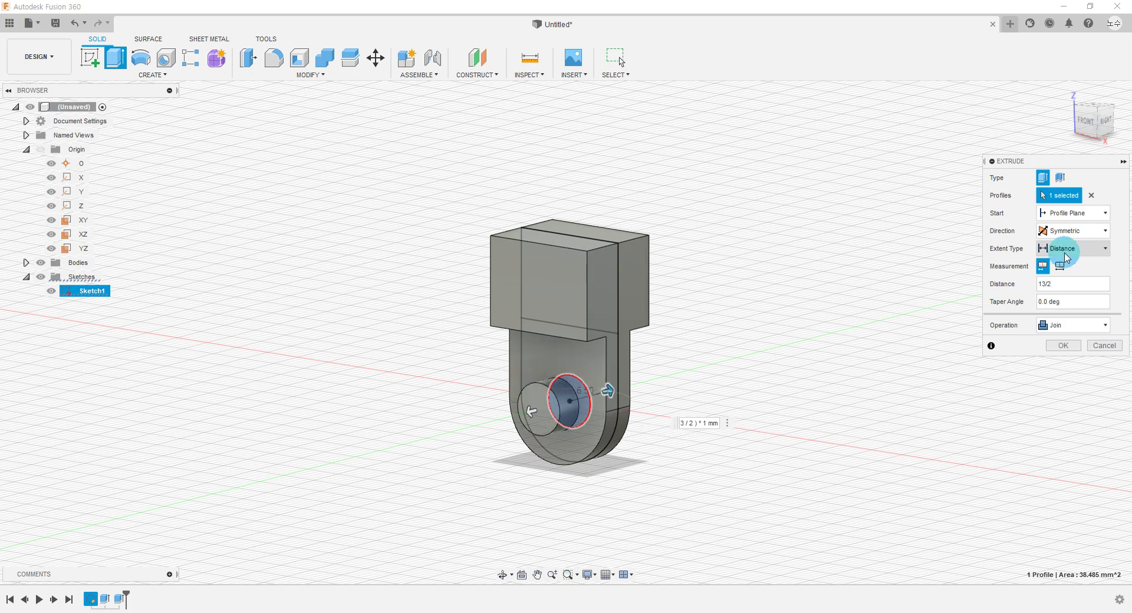
mouse_move(877, 420)
middle_mouse_down("shift")
mouse_move(799, 412)
mouse_move(825, 416)
middle_mouse_up("shift")
left_click(1063, 345)
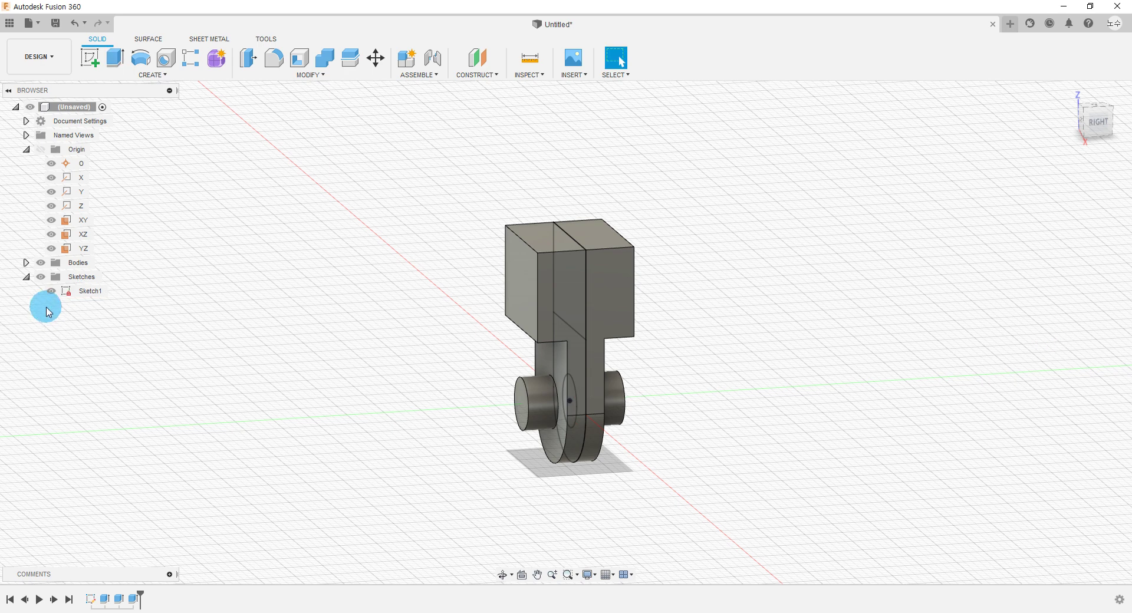
Hide Sketch1 and return to an isometric view of the part
left_click(48, 301)
left_click(51, 291)
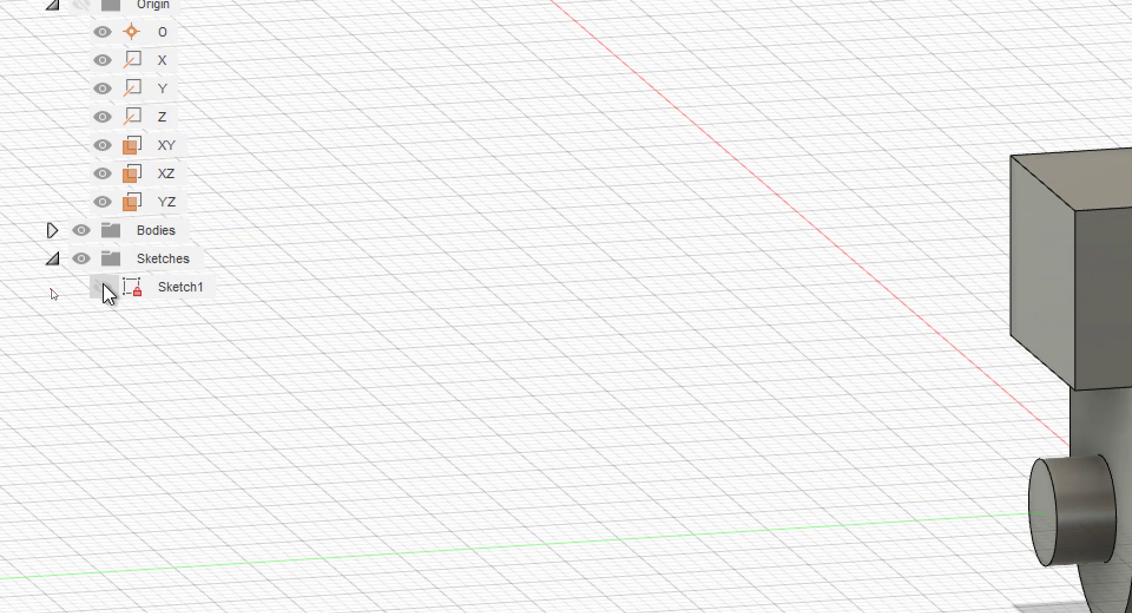
middle_click_drag(564, 446, 635, 458, "shift")
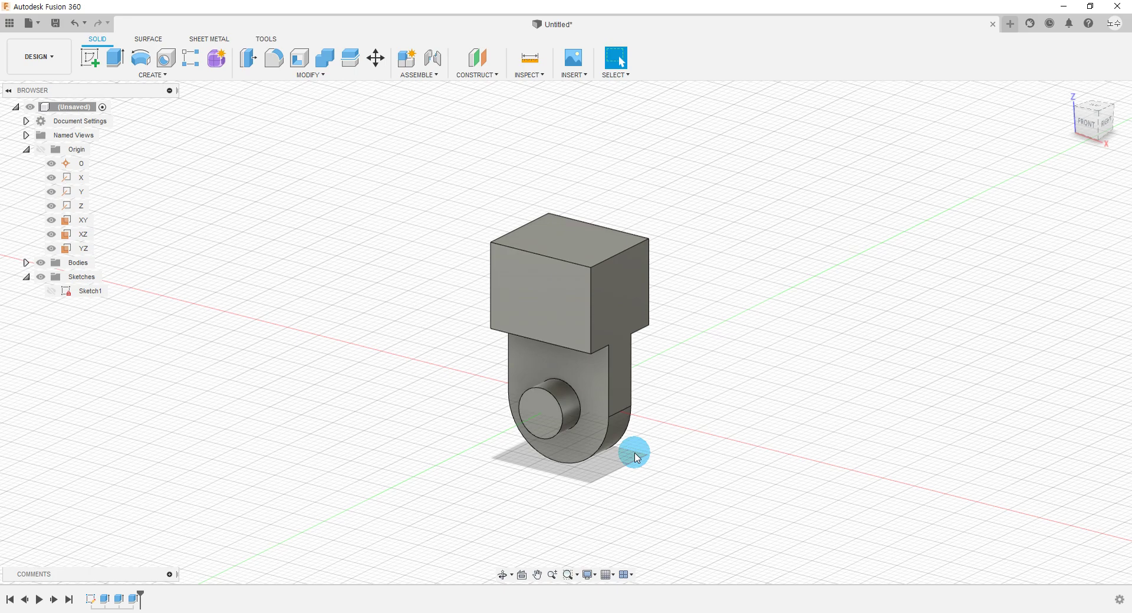
Circle the side pegs on part 1's isometric view in the drawing
key("alt+Tab")
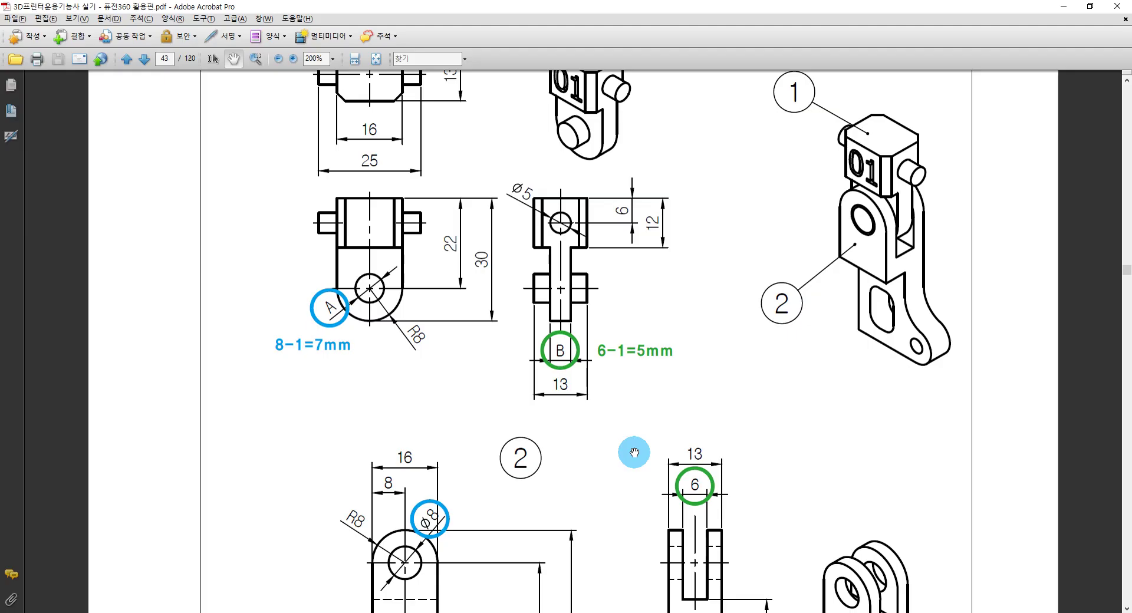
scroll(631, 454, "up", 1)
scroll(619, 437, "up", 3)
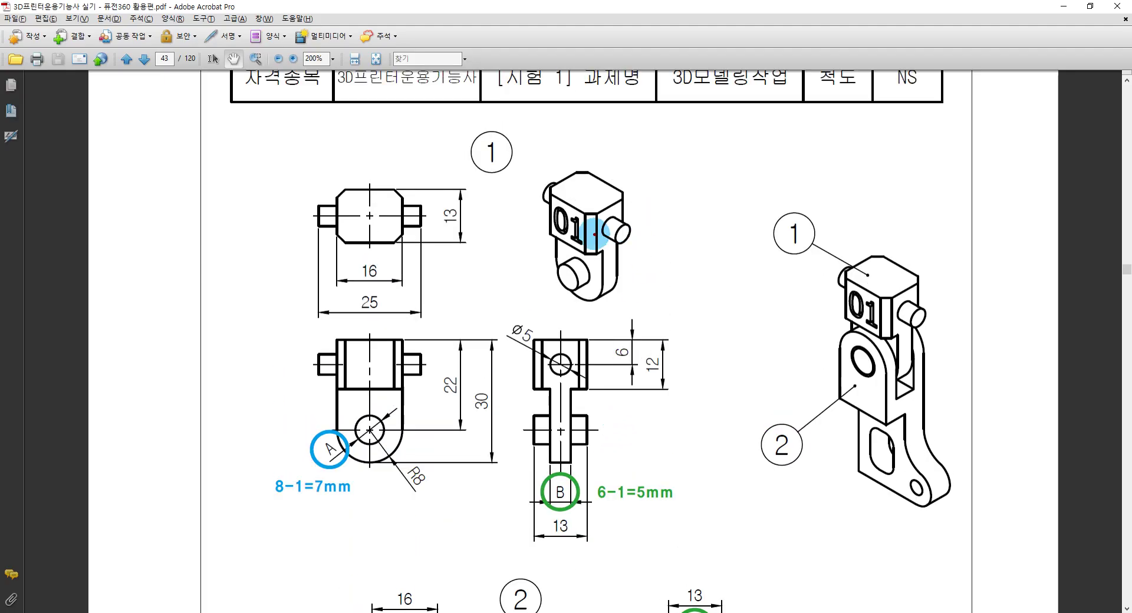
left_click_drag(622, 213, 634, 242)
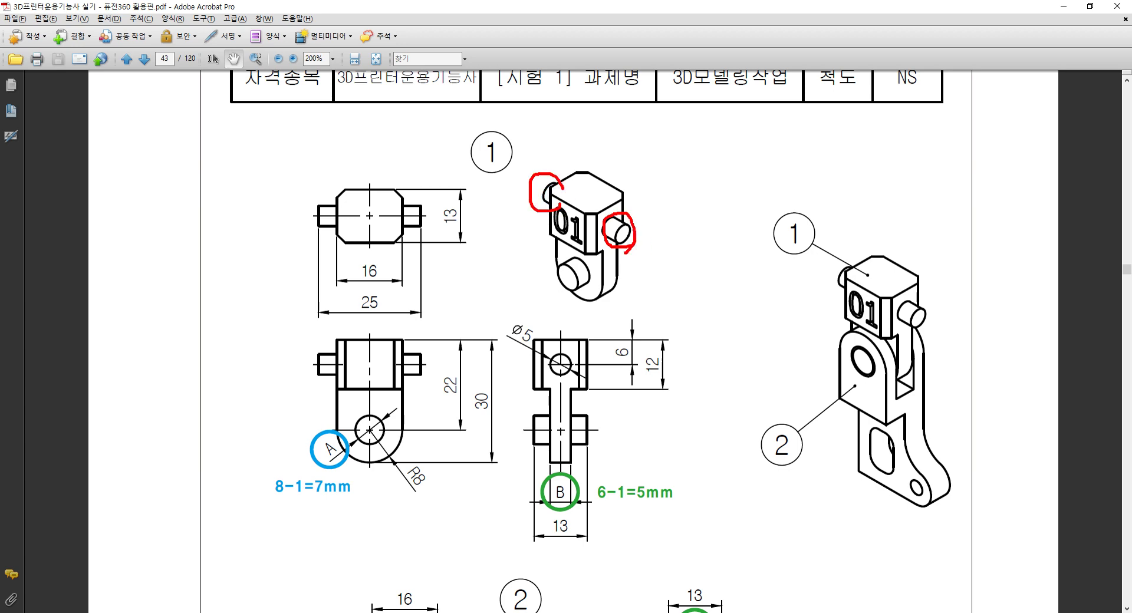
key("alt+Tab")
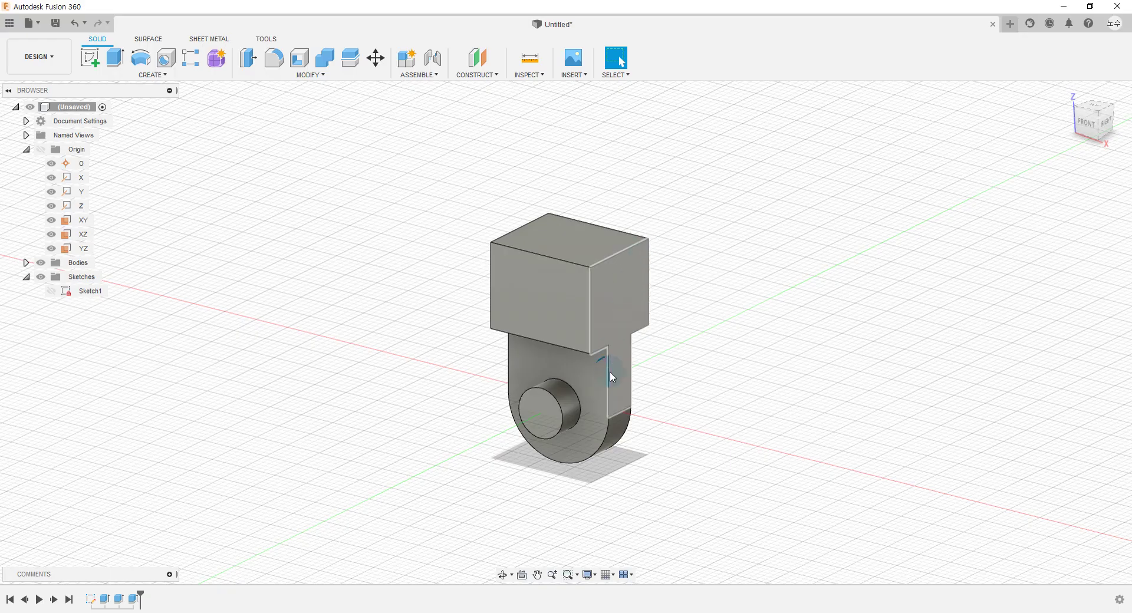
Create Sketch2 on the YZ origin plane
left_click(84, 249)
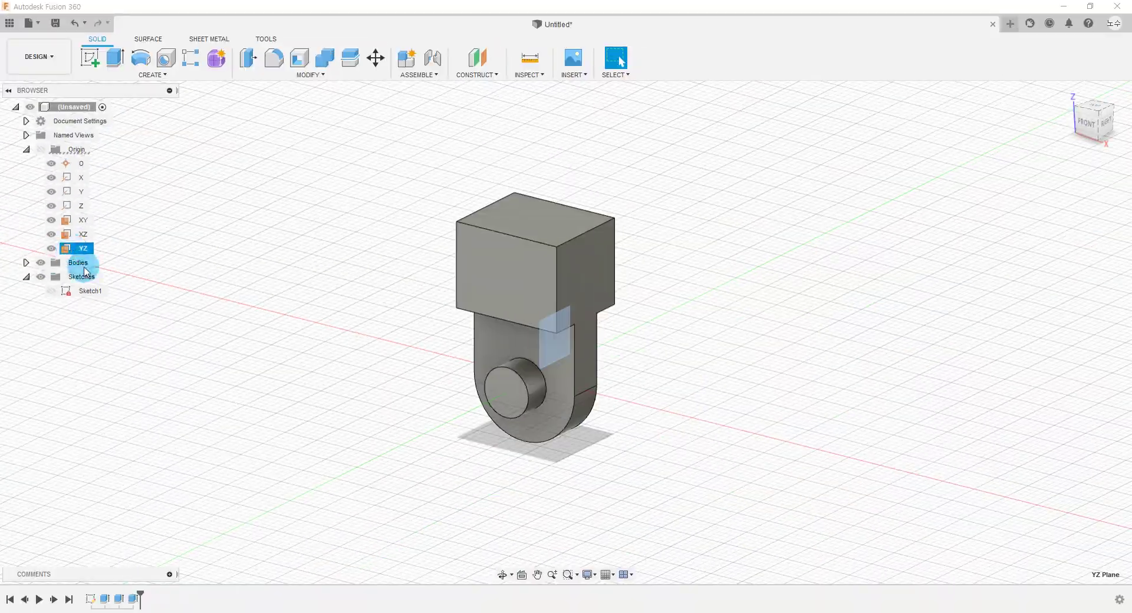
mouse_move(277, 379)
middle_mouse_down("shift")
mouse_move(250, 379)
mouse_move(281, 397)
mouse_move(265, 452)
mouse_move(222, 402)
mouse_move(270, 399)
mouse_move(212, 377)
middle_mouse_up("shift")
right_click(87, 248)
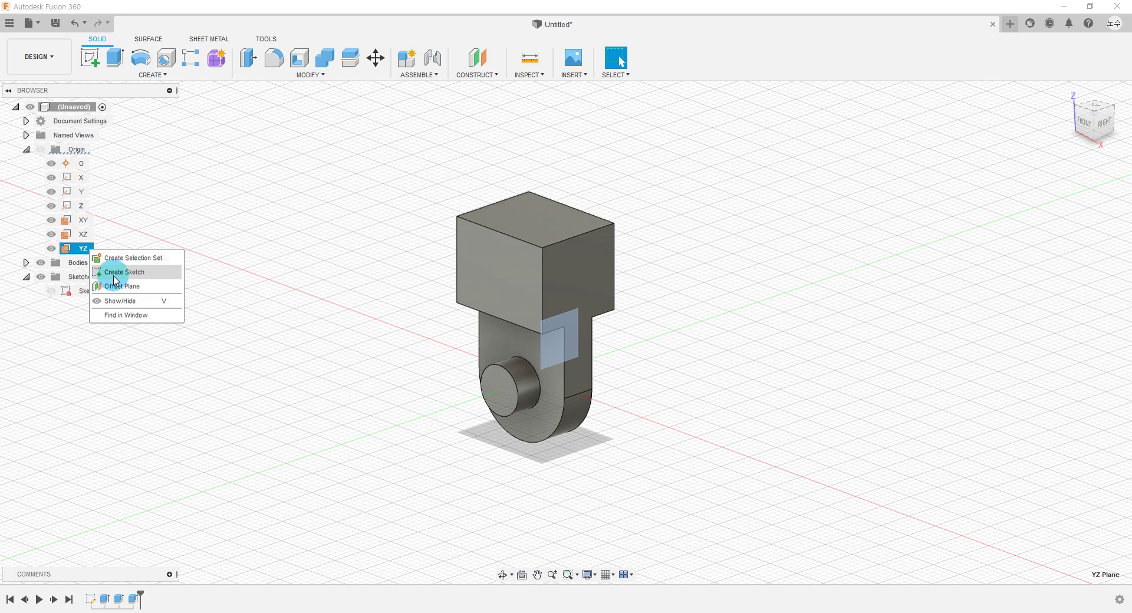
left_click(116, 278)
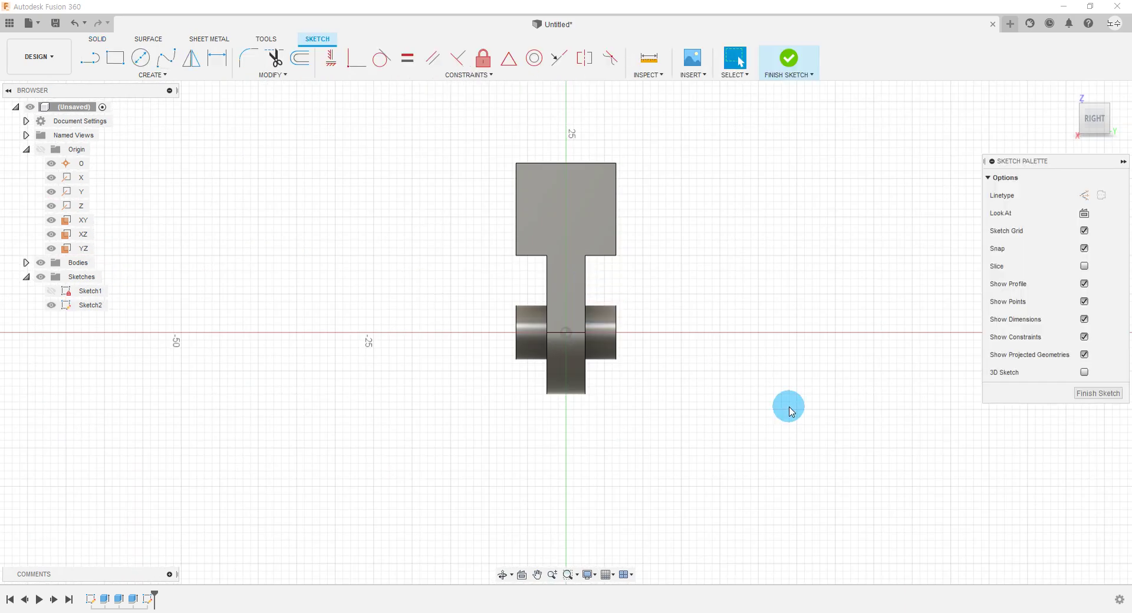
key("alt+Tab")
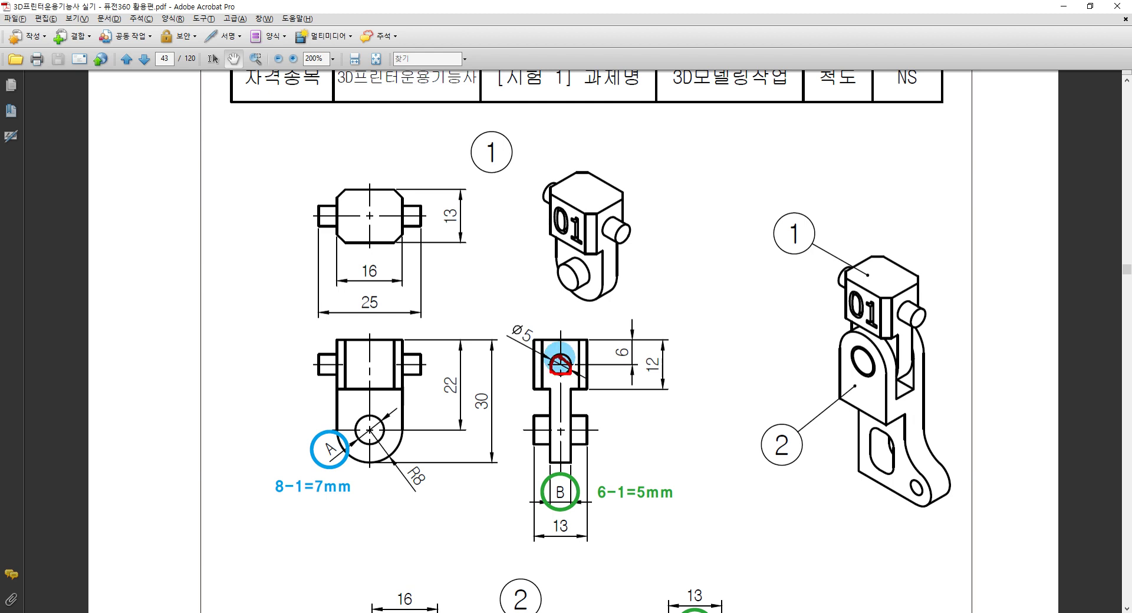
Clear the drawing's red markup and draw a circle on the upper block's face in Sketch2
left_click(601, 326)
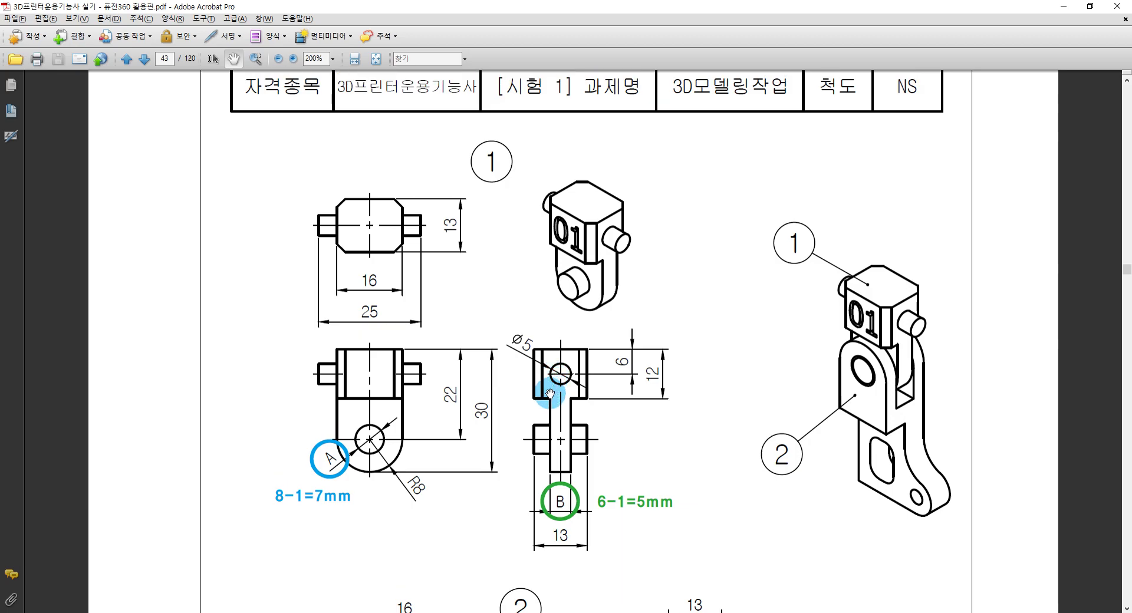
key("alt+Tab")
left_click(140, 57)
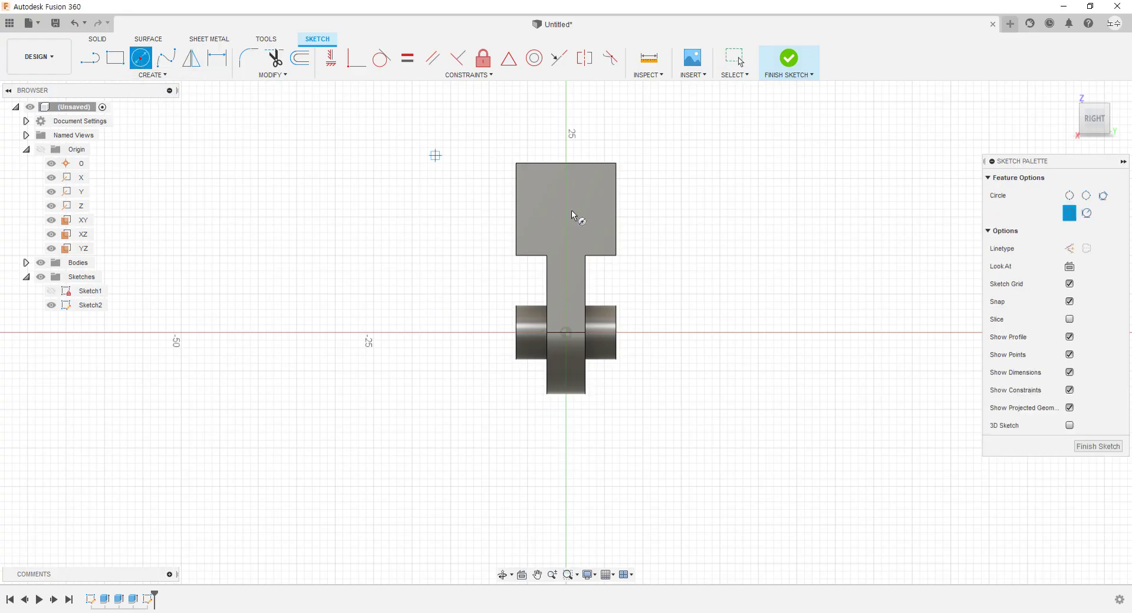
scroll(576, 215, "up", 2)
key("Escape")
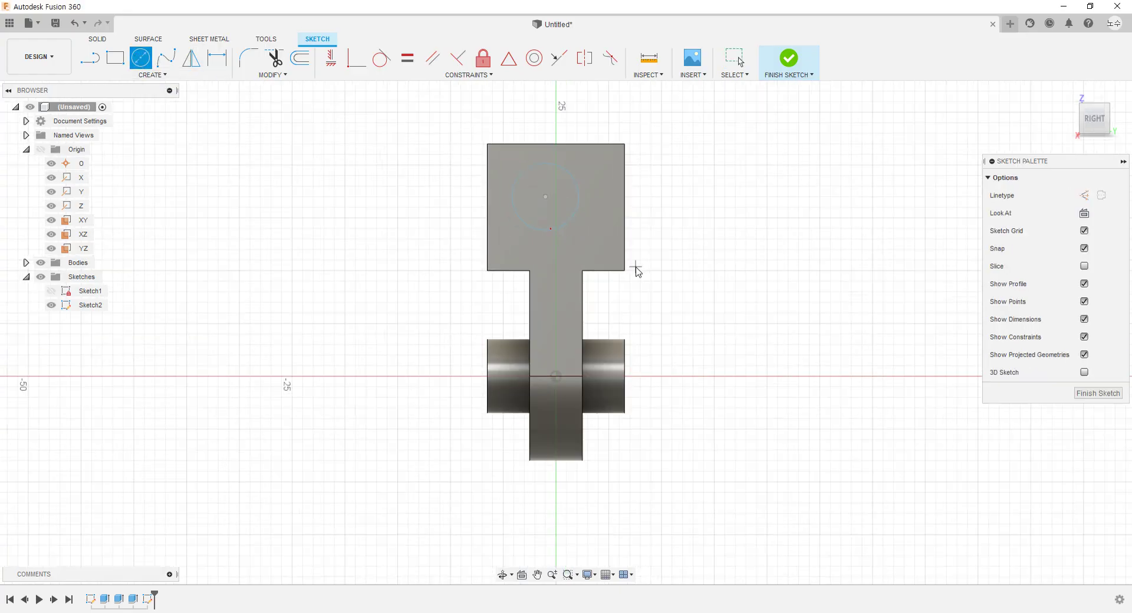
Mark the Ø5 hole in part 1's side view, then return to the hinge sketch
left_click(636, 267)
key("alt+Tab")
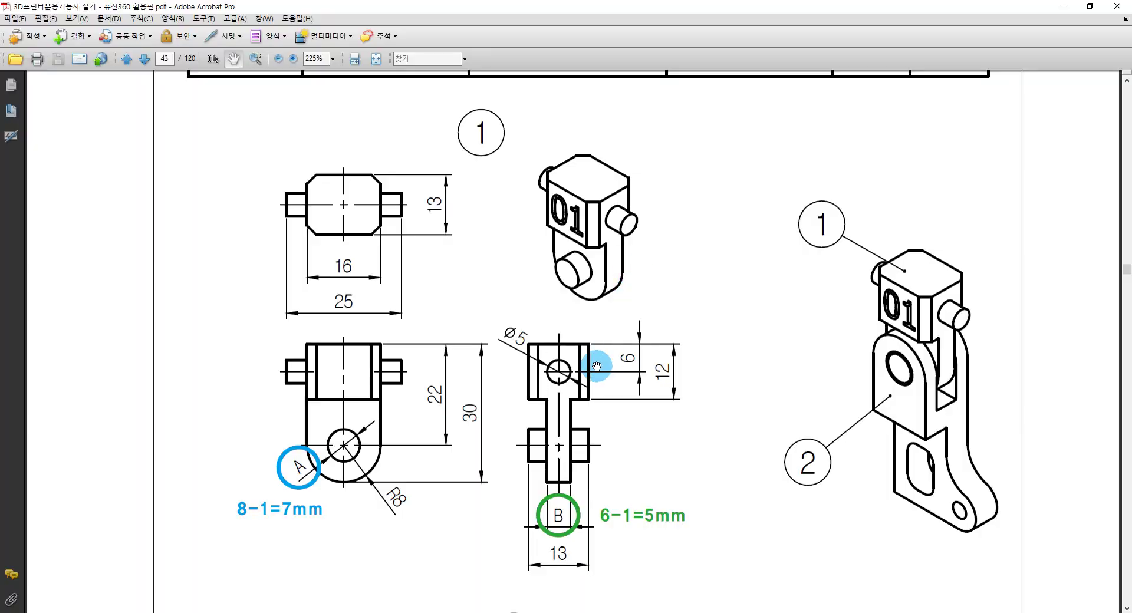
left_click(557, 371)
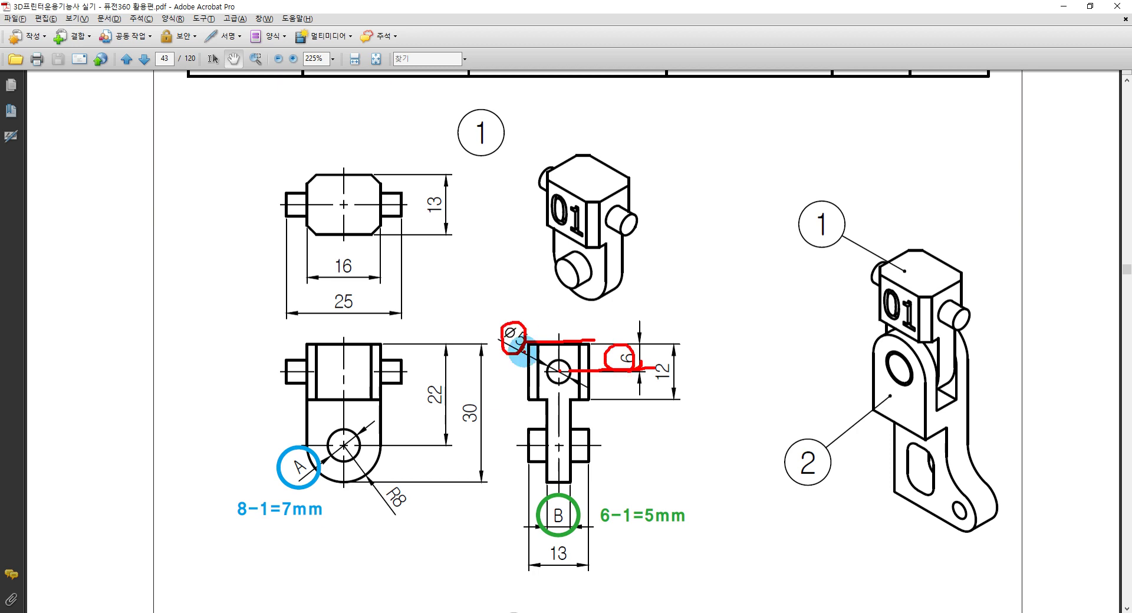
key("alt+Tab")
left_click(217, 59)
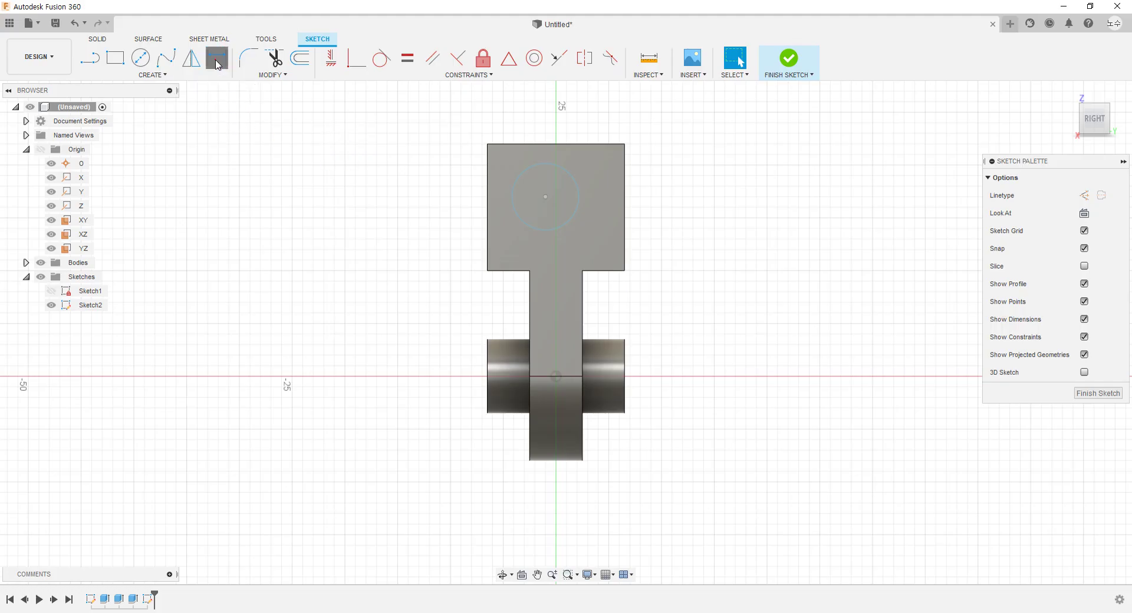
Dimension the circle to Ø5 mm and 6 mm below the block's top edge
scroll(628, 186, "up", 2)
left_click(576, 181)
left_click(563, 182)
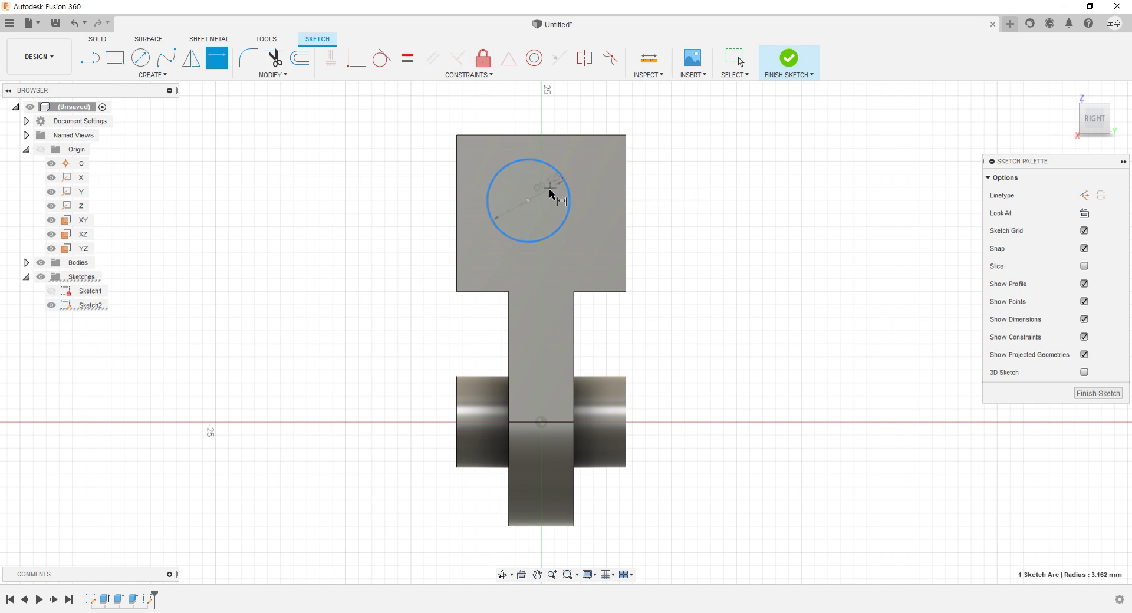
left_click(581, 187)
type("5")
key("Return")
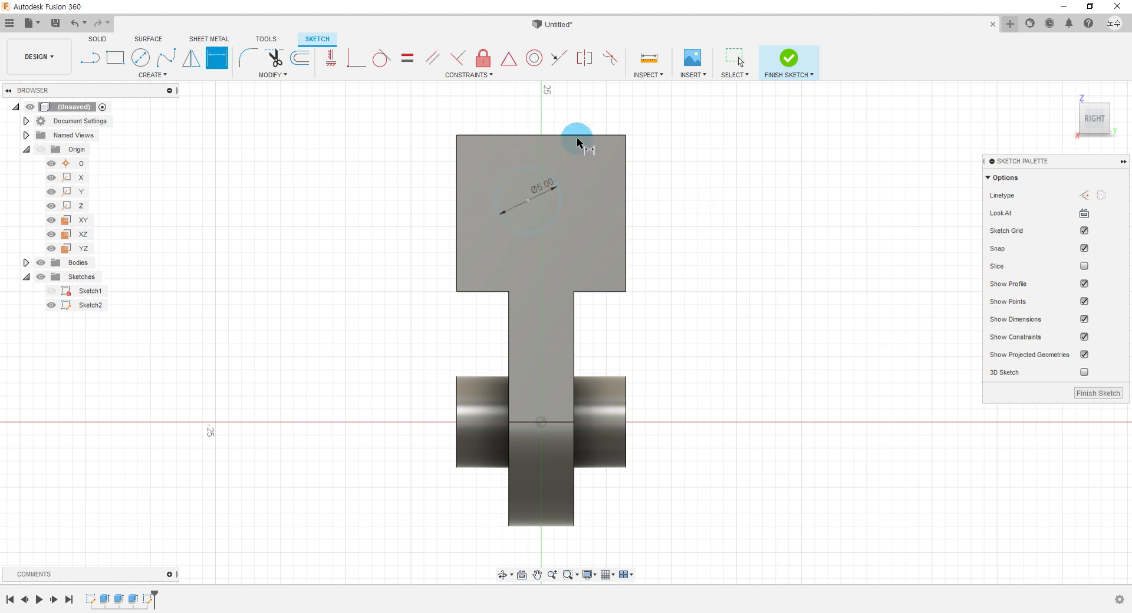
left_click(582, 136)
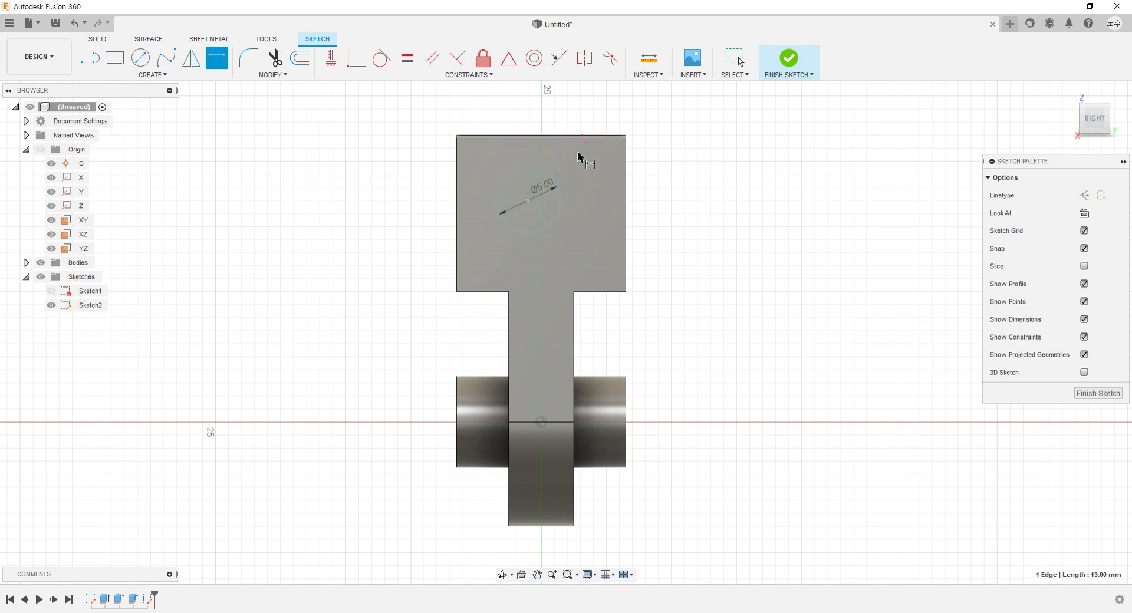
left_click(529, 202)
left_click(677, 170)
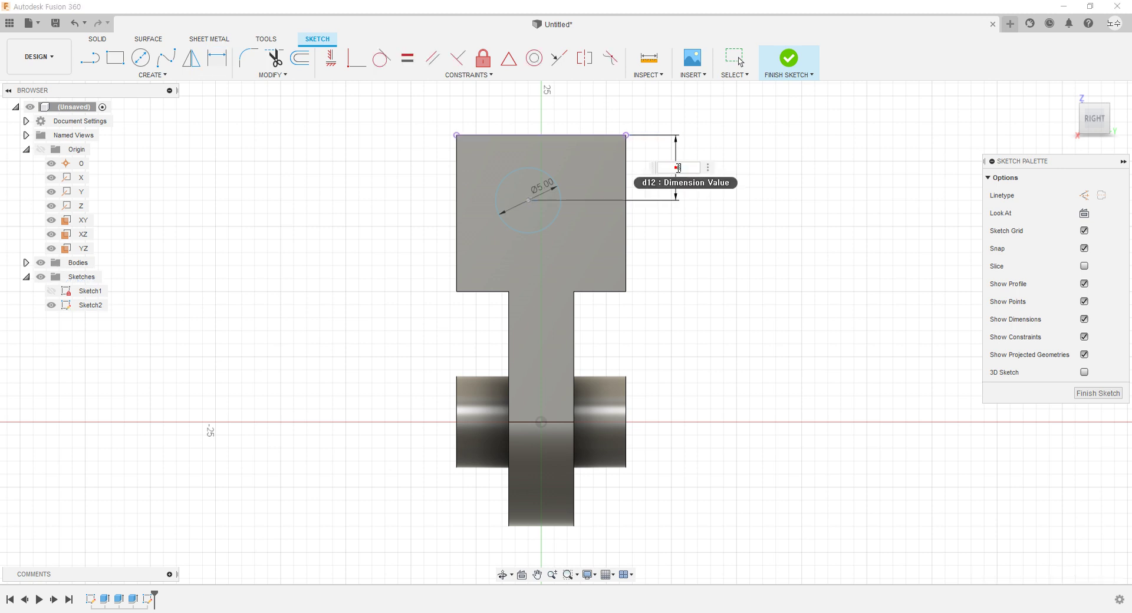
type("6")
key("Return")
key("Escape")
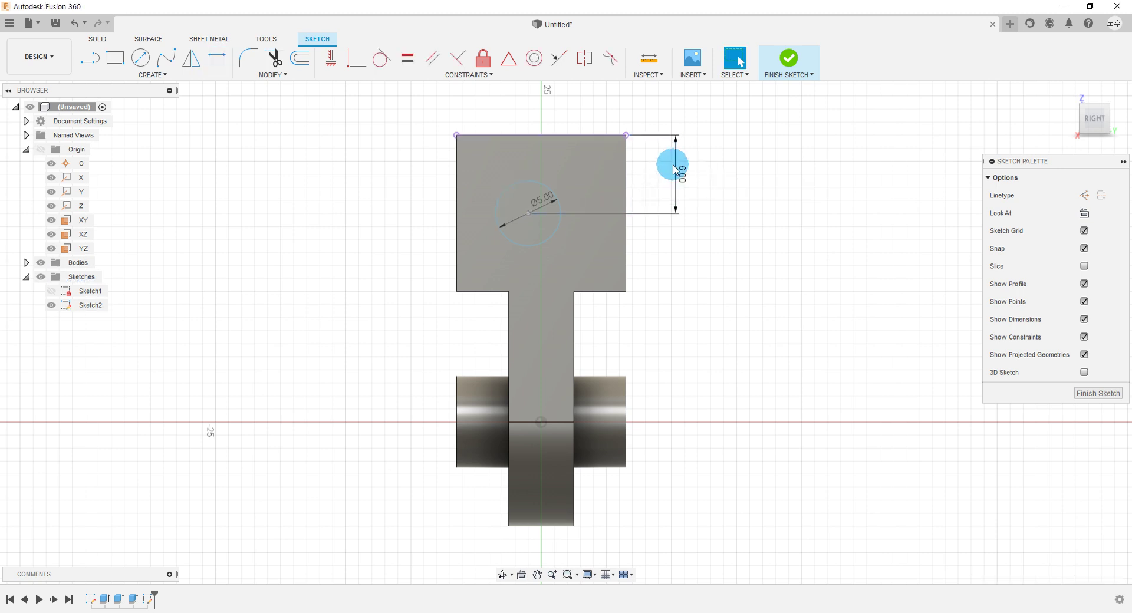
Add a Vertical constraint centring the circle under the top edge's midpoint
left_click(529, 216)
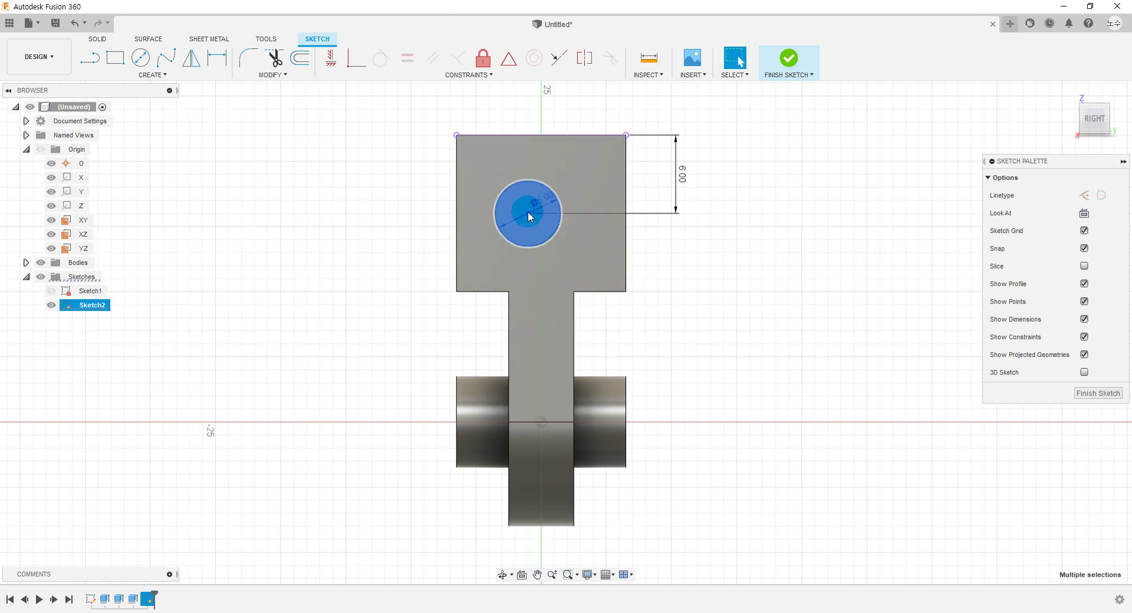
left_click(413, 217)
left_click(66, 201)
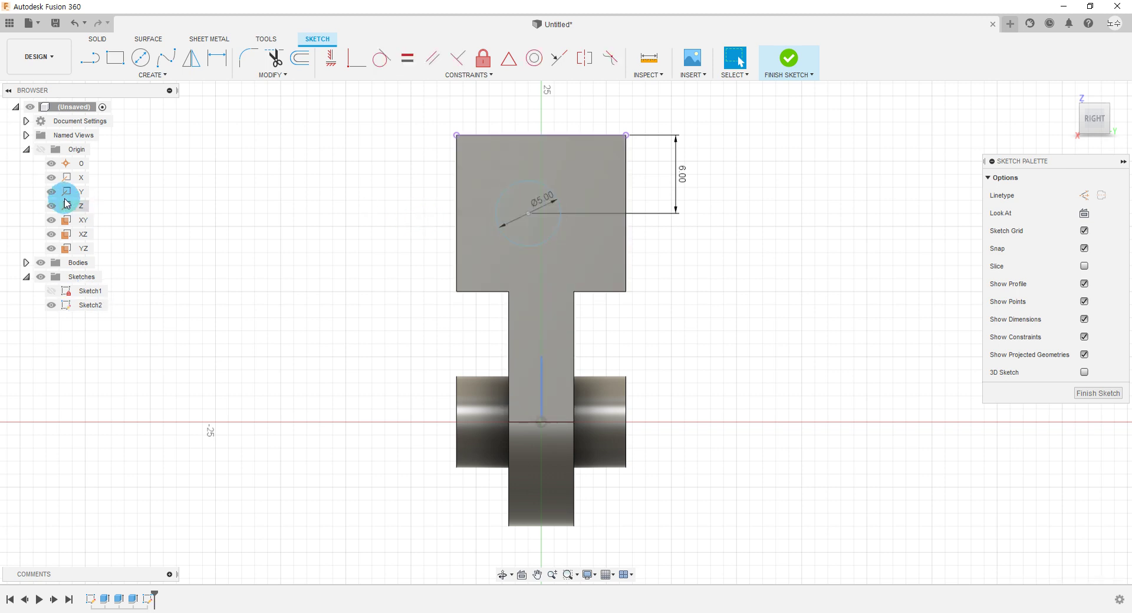
left_click(152, 75)
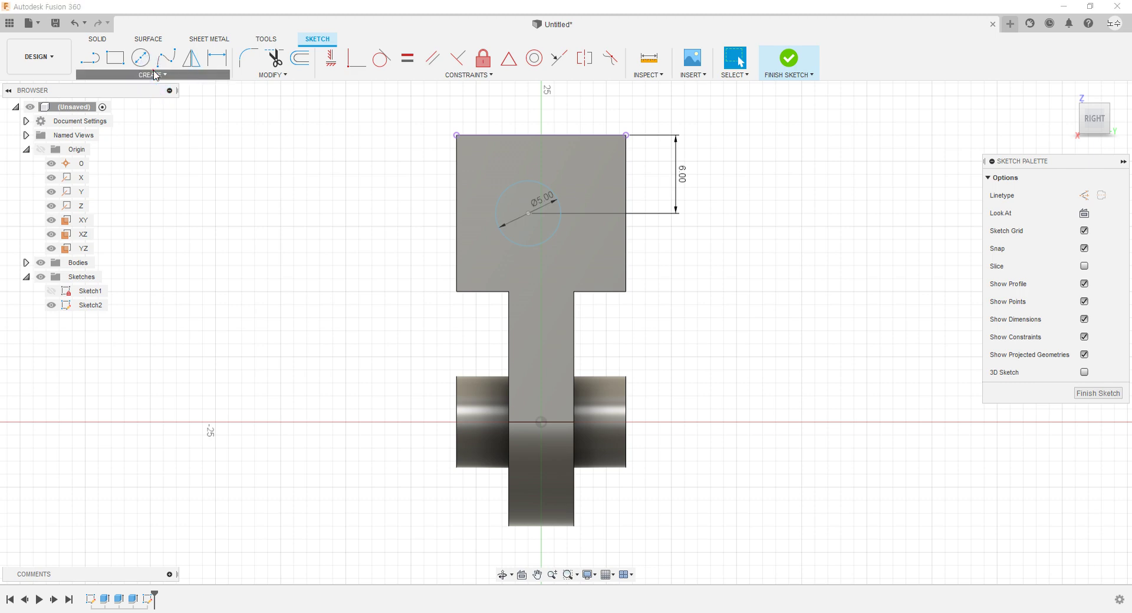
left_click(116, 205)
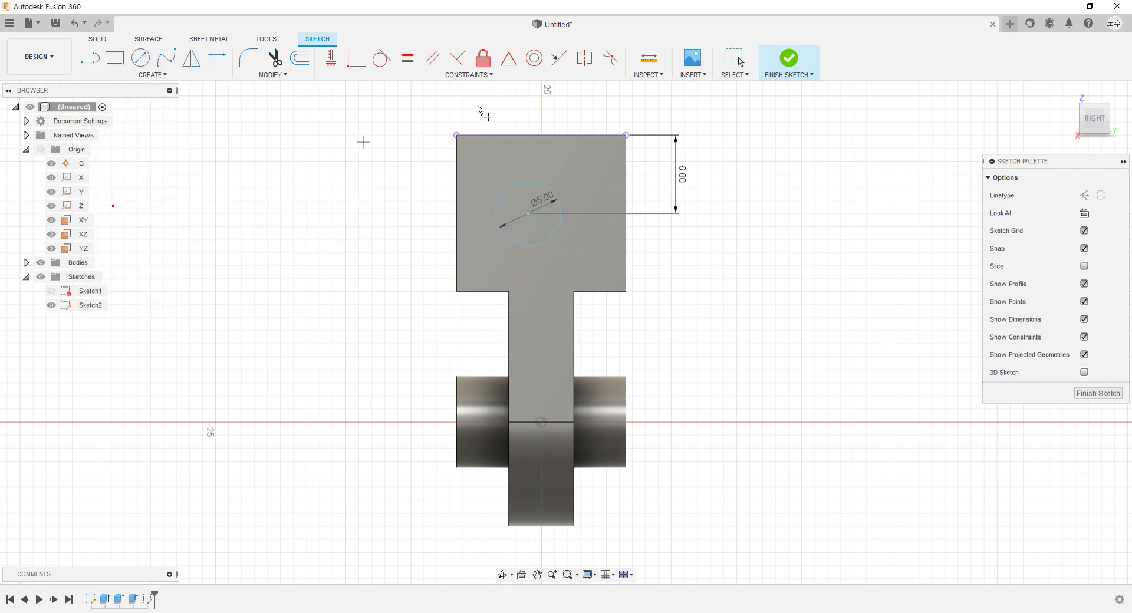
scroll(480, 108, "up", 2)
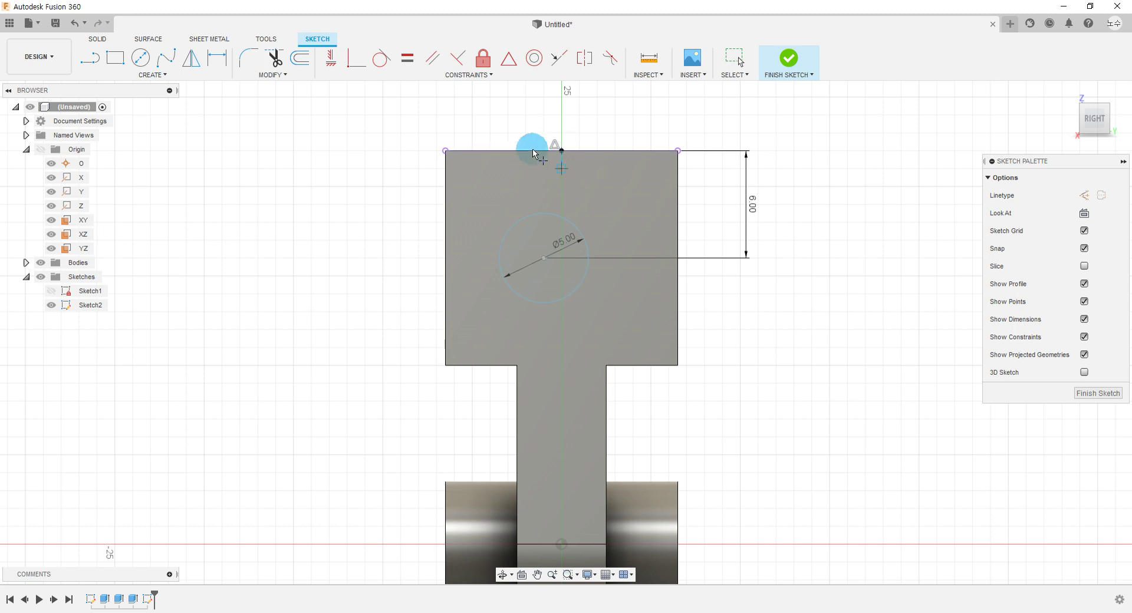
left_click(561, 151)
left_click(330, 57)
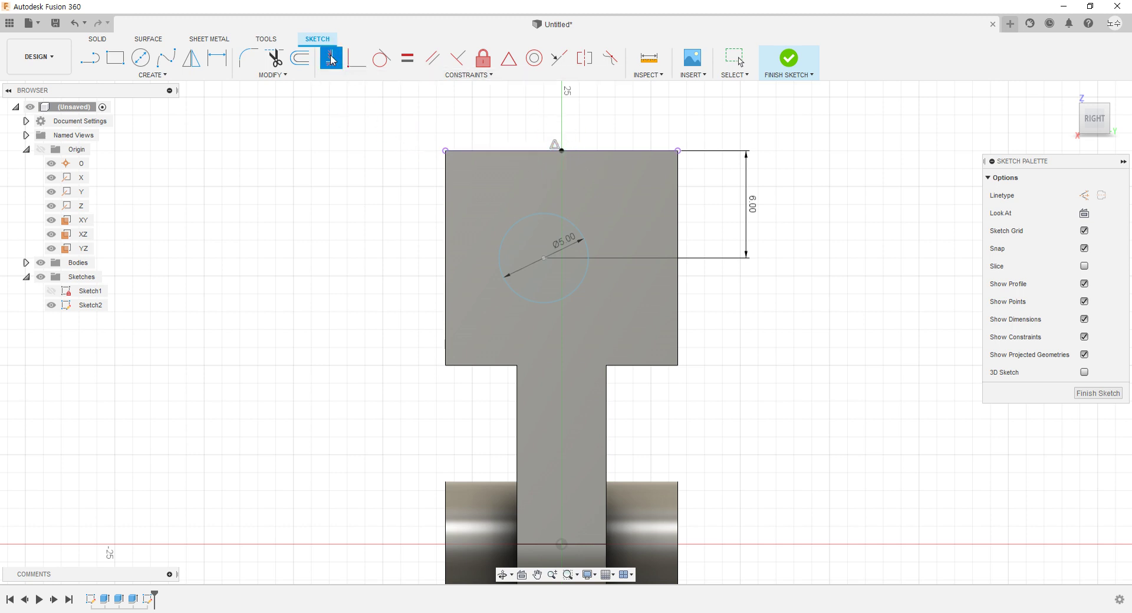
left_click(561, 150)
left_click(543, 257)
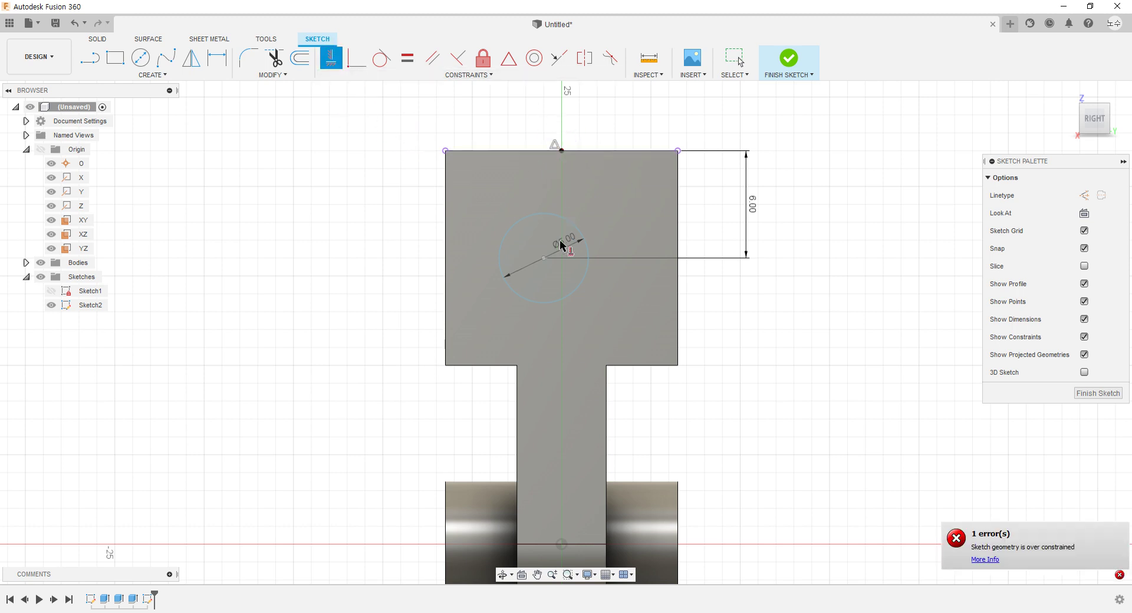
left_click(330, 58)
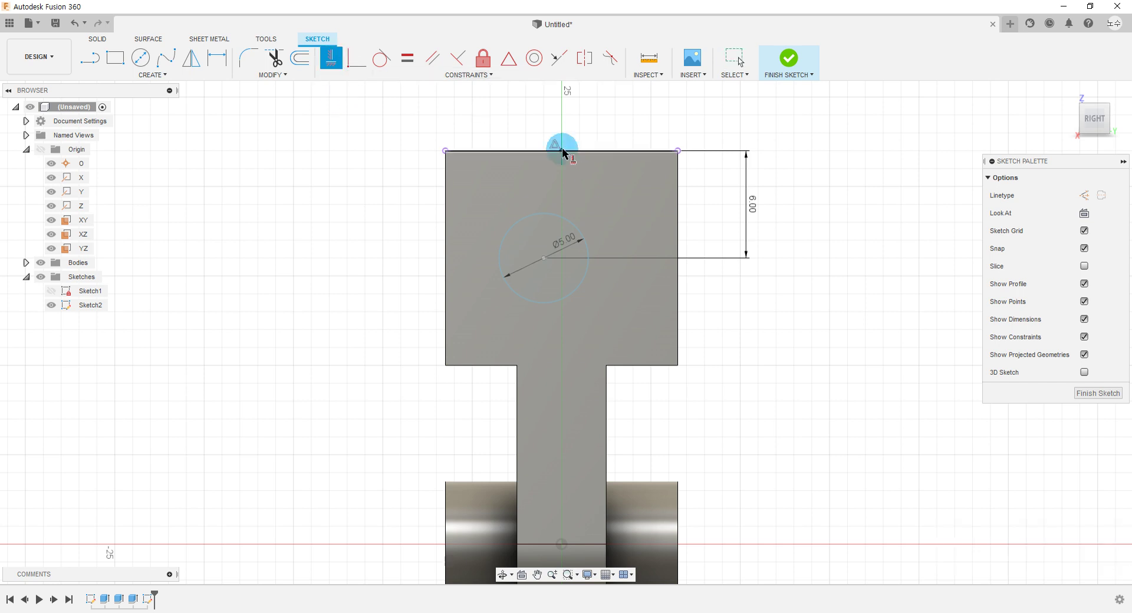
left_click(562, 154)
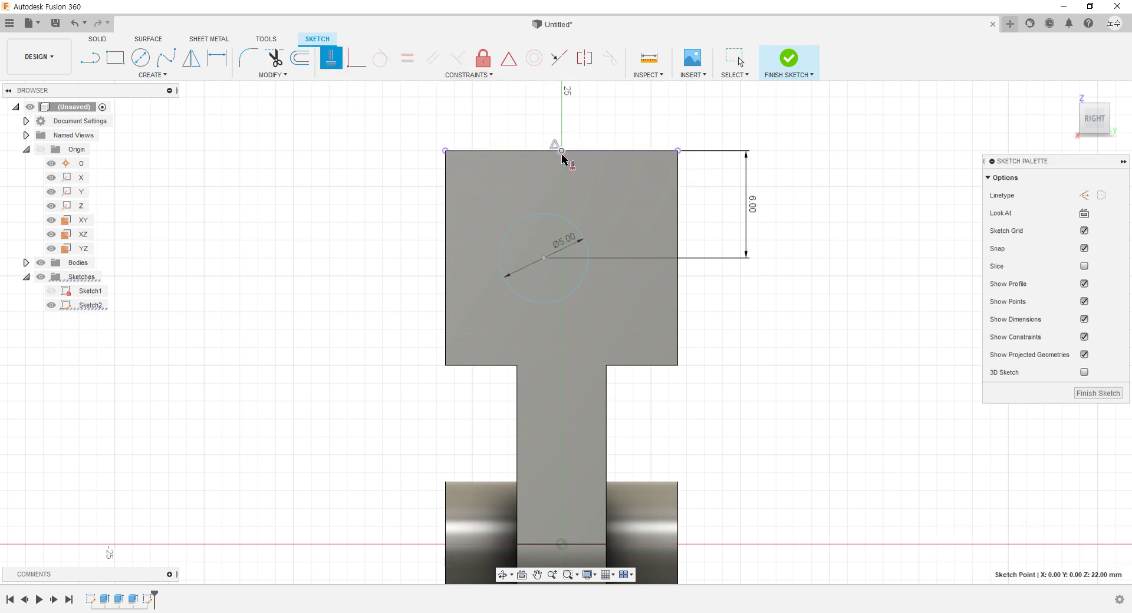
left_click(545, 259)
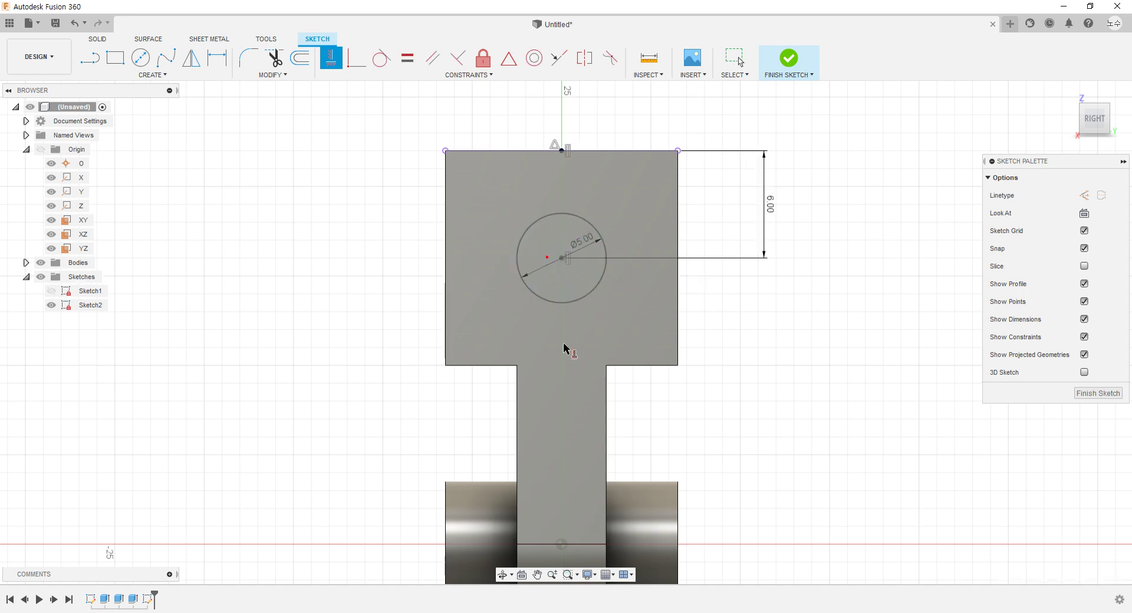
key("Escape")
scroll(742, 366, "down", 2)
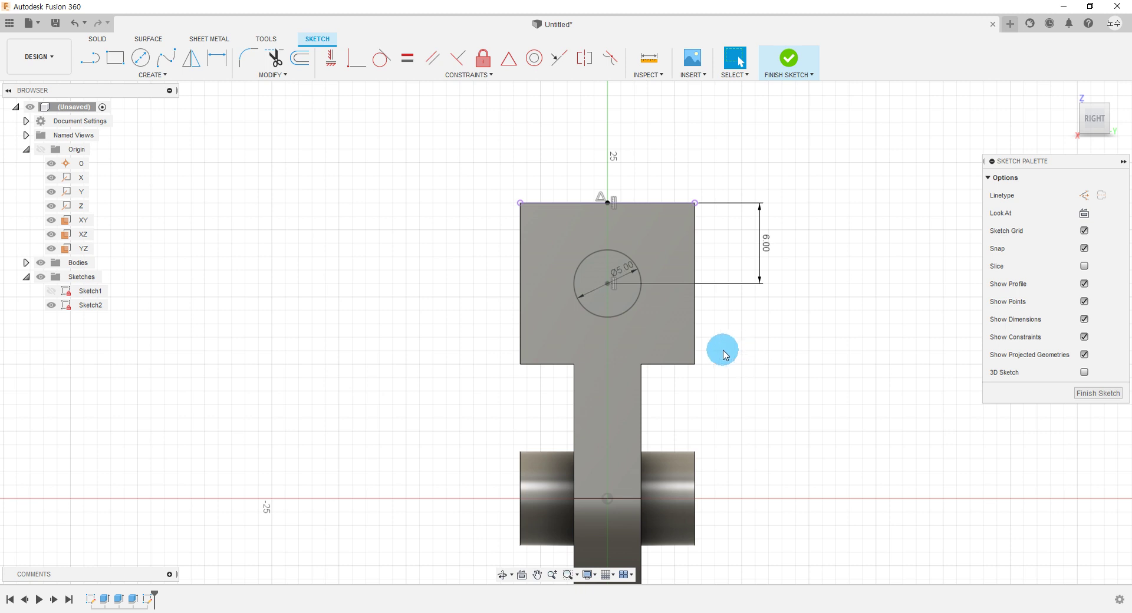
Finish Sketch2 and start extruding the Ø5 circle profile
left_click(791, 59)
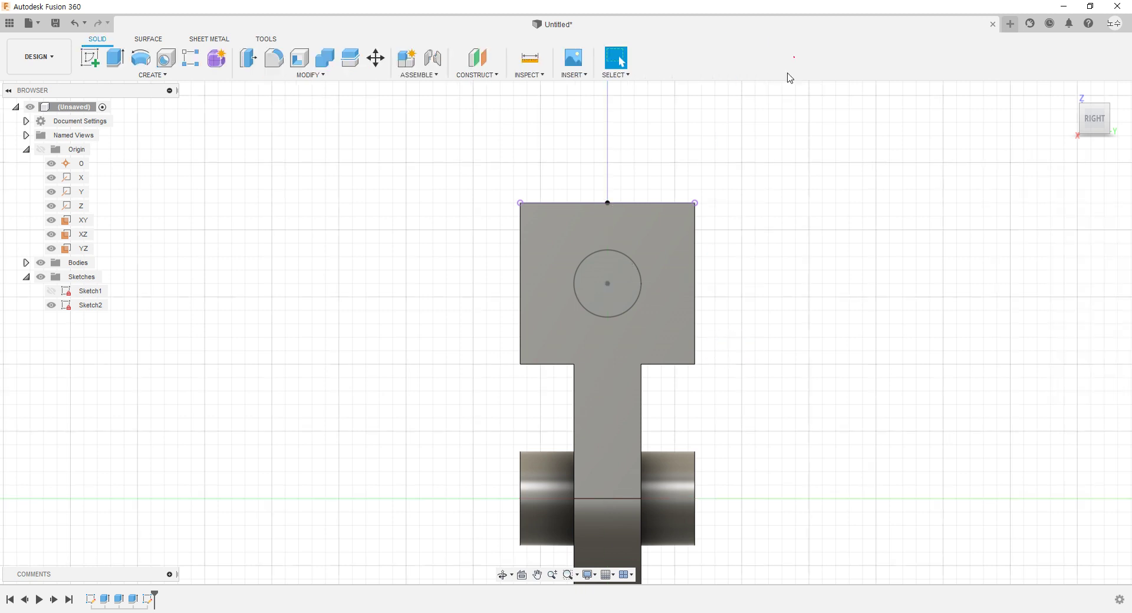
left_click(152, 74)
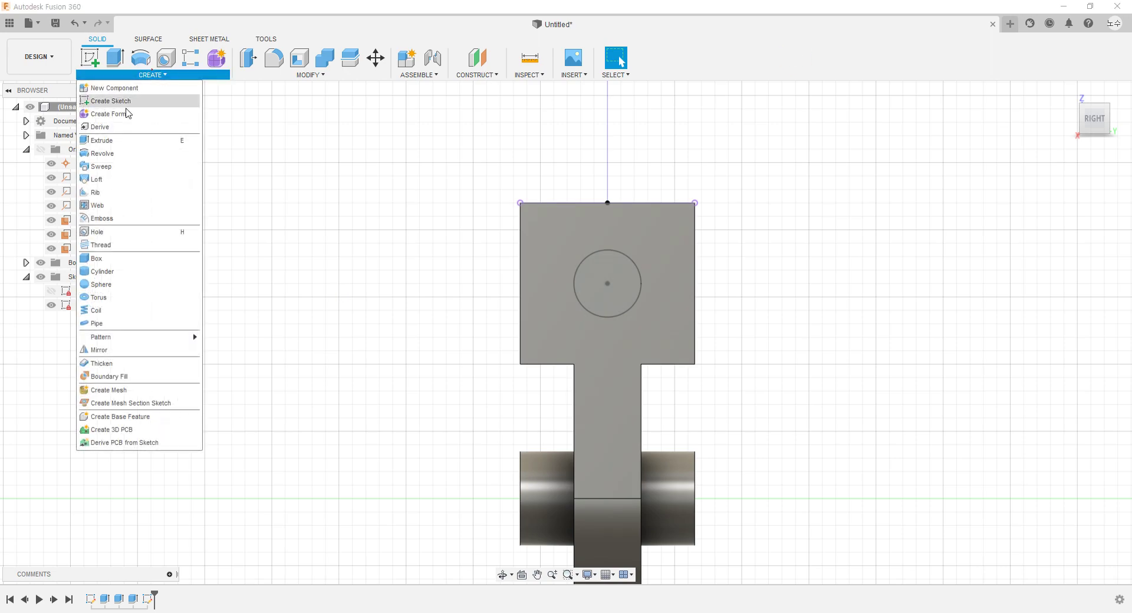
left_click(100, 149)
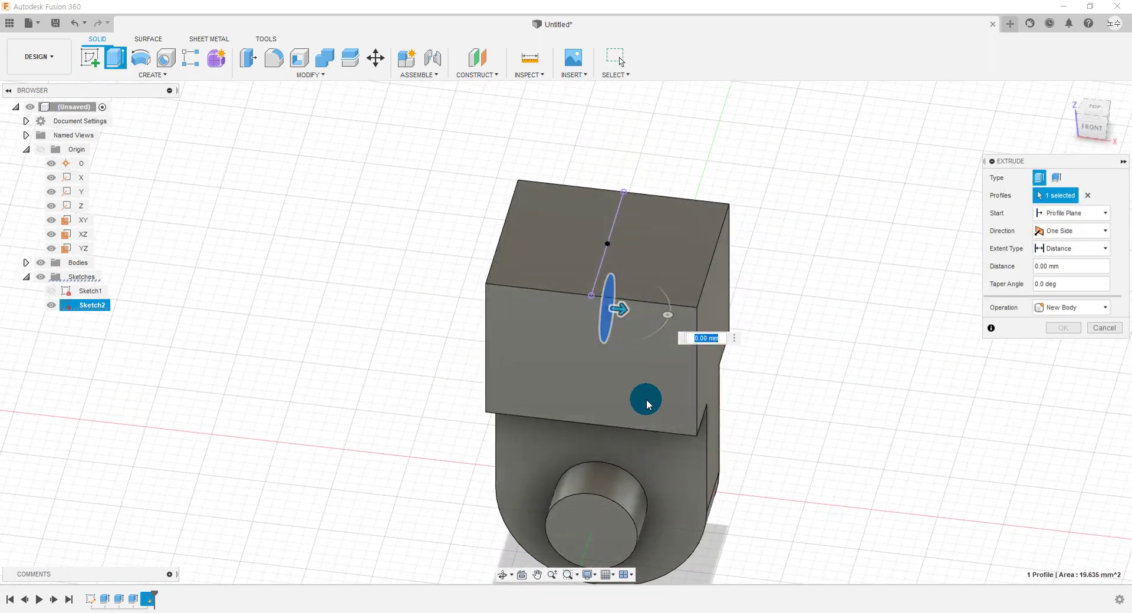
middle_click_drag(647, 397, 622, 369, "shift")
key("alt+Tab")
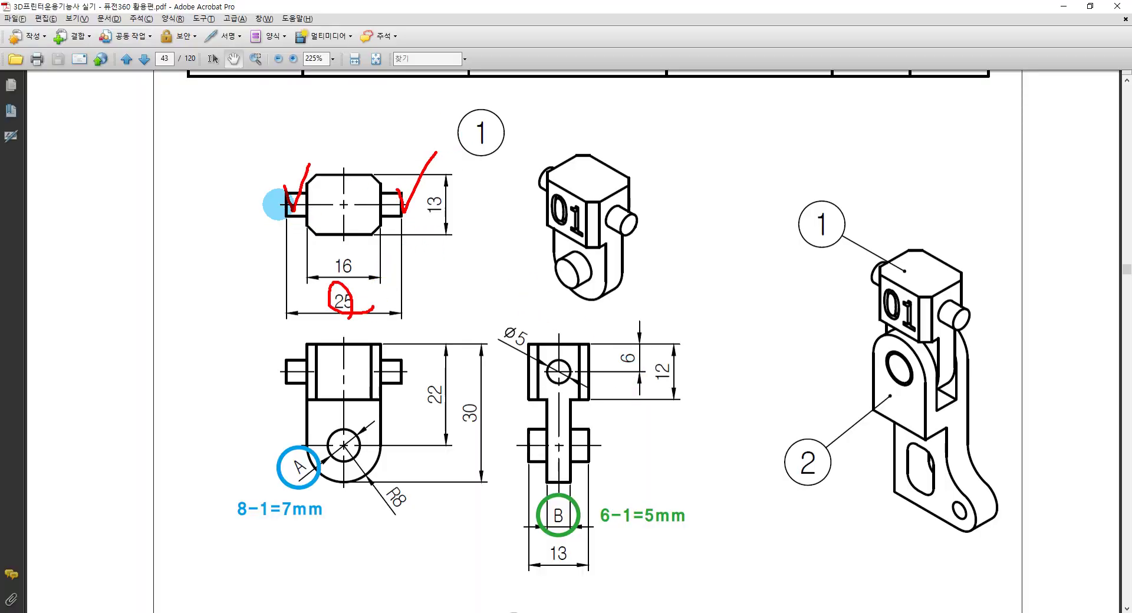
key("alt+Tab")
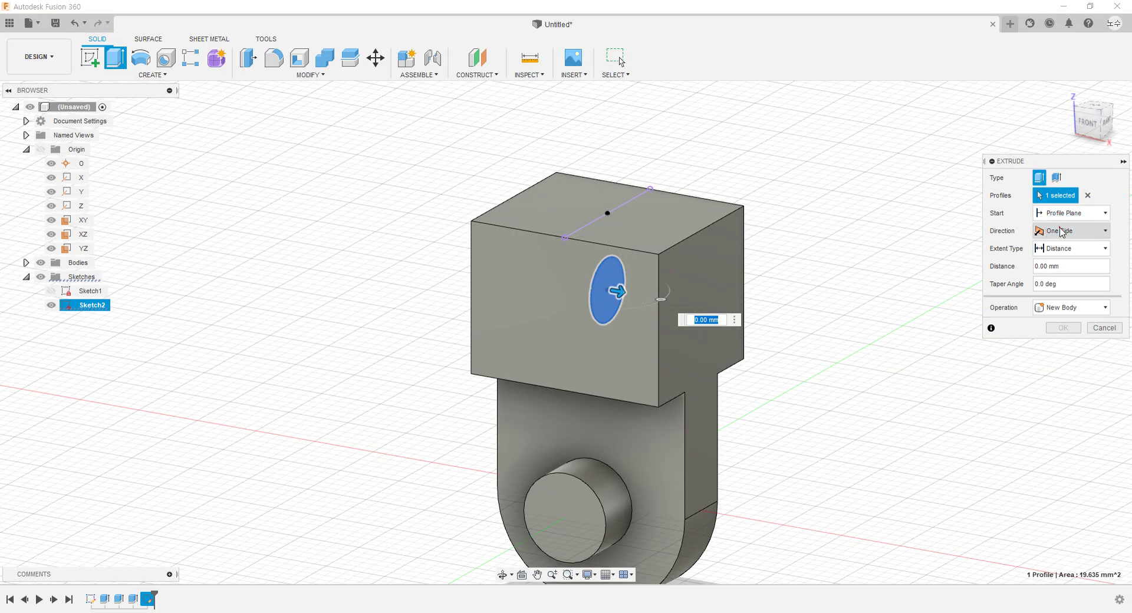
Extrude the circle symmetrically by 25/2 mm with a Join operation
left_click(1061, 232)
left_click(1061, 272)
type("25/2")
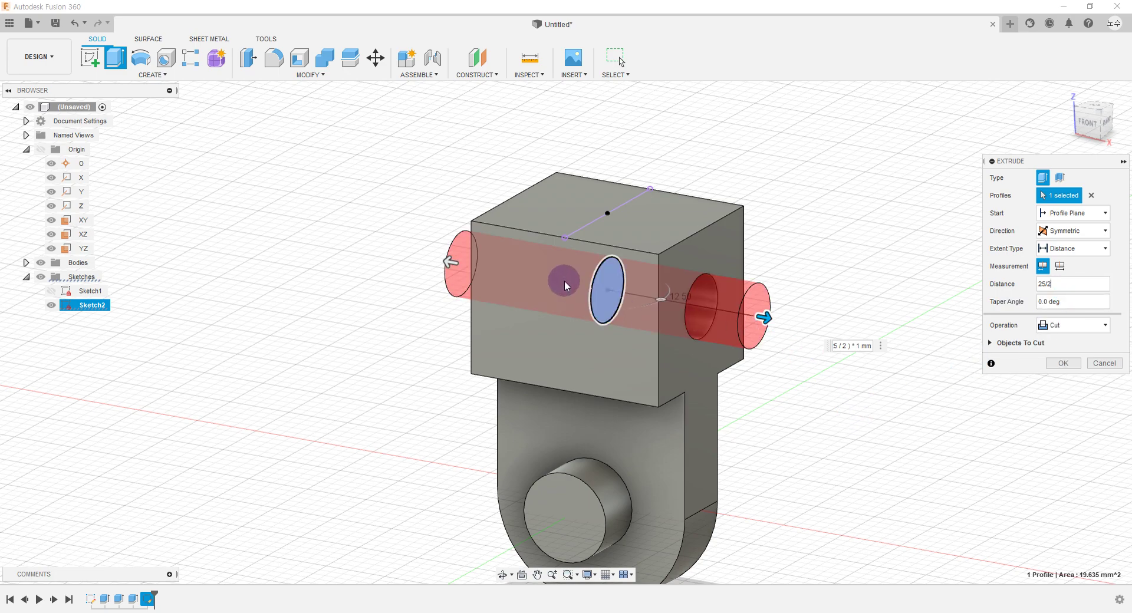
middle_click_drag(644, 403, 733, 305, "shift")
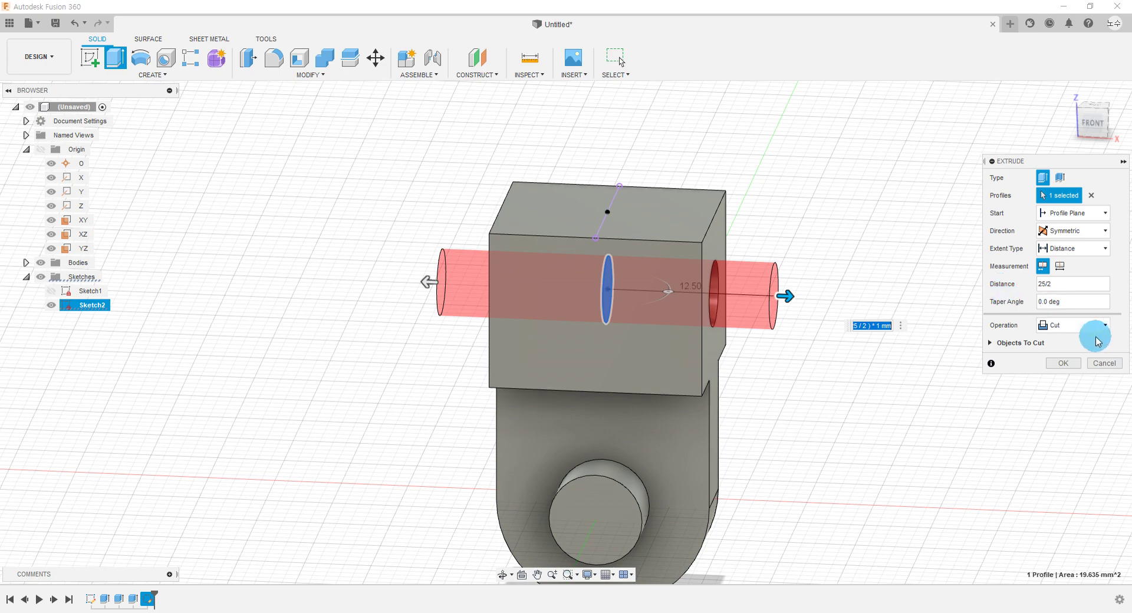
left_click(1080, 328)
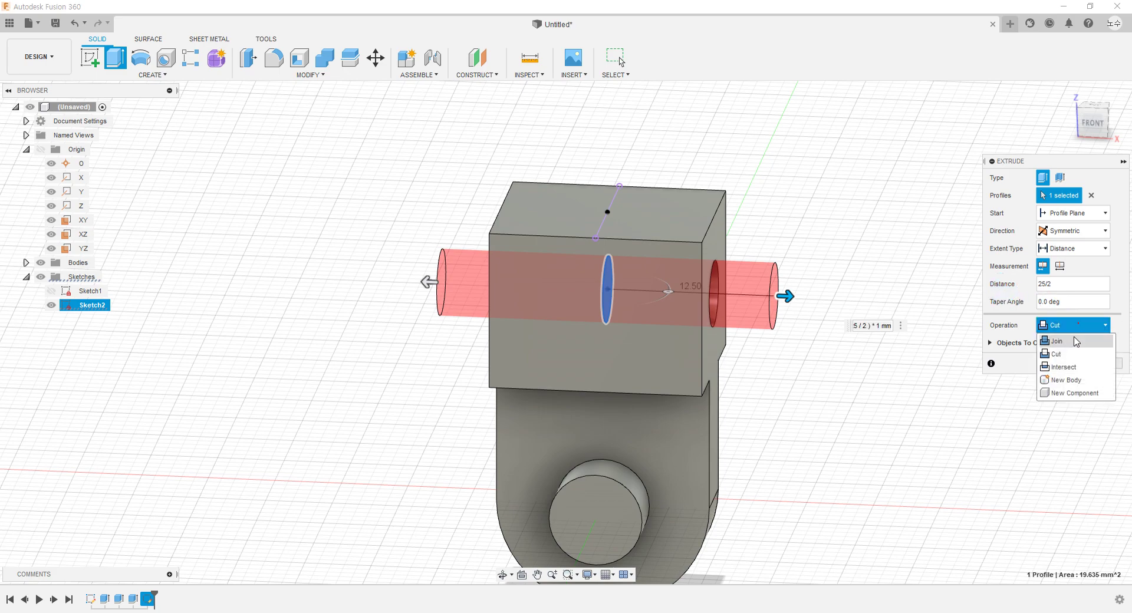
left_click(1072, 340)
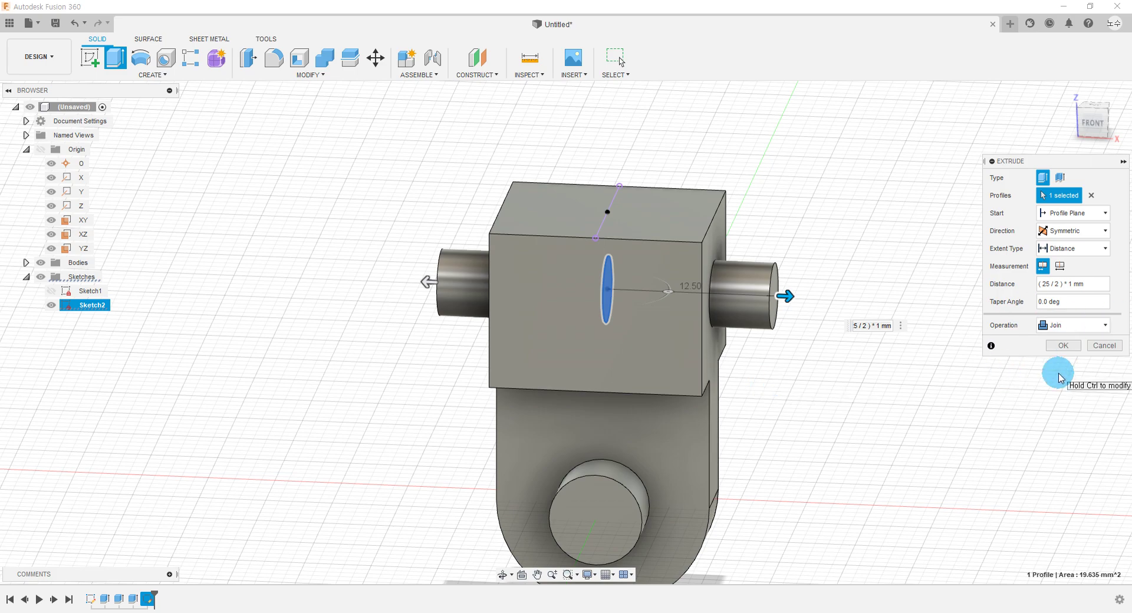
left_click(1061, 345)
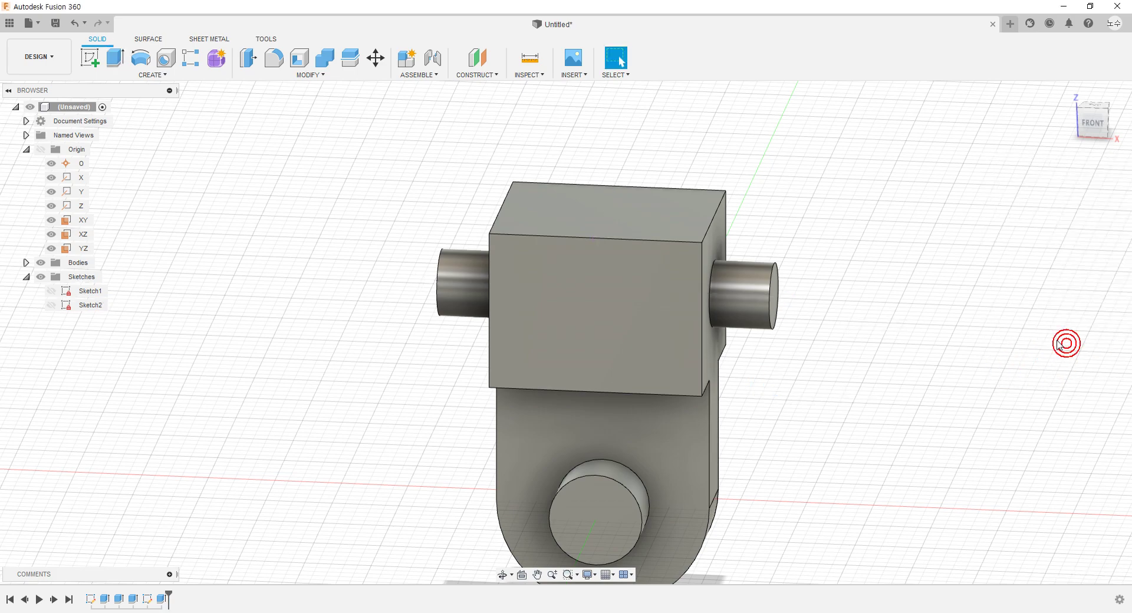
Scroll the PDF drawing down to part 2 and back up to part 1, then return to Fusion 360
key("alt+Tab")
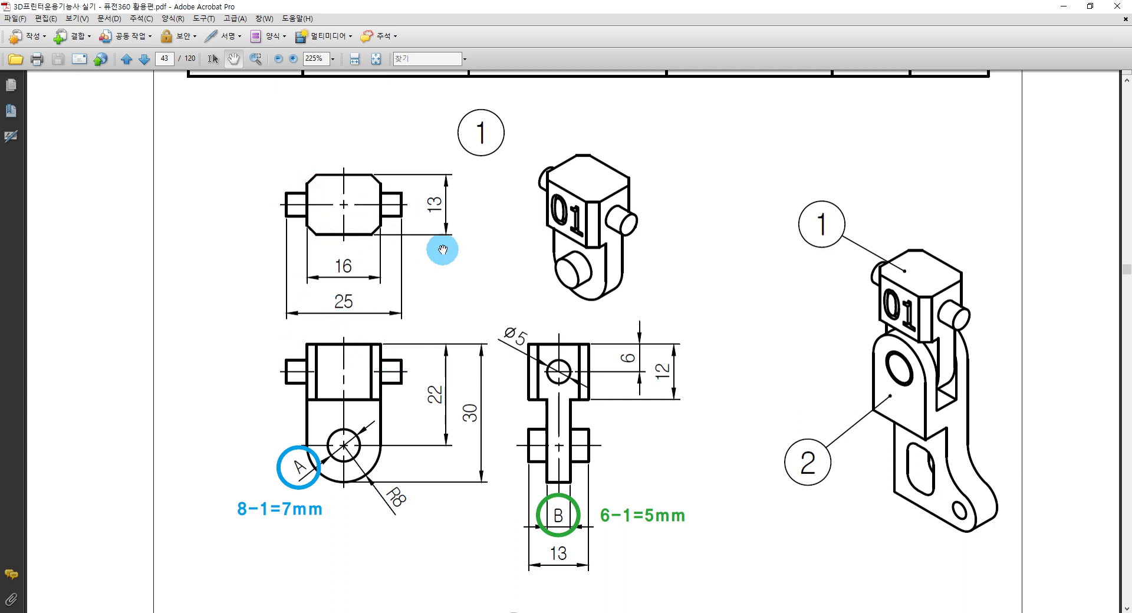
scroll(442, 250, "down", 2)
scroll(430, 235, "down", 5)
scroll(427, 239, "down", 7)
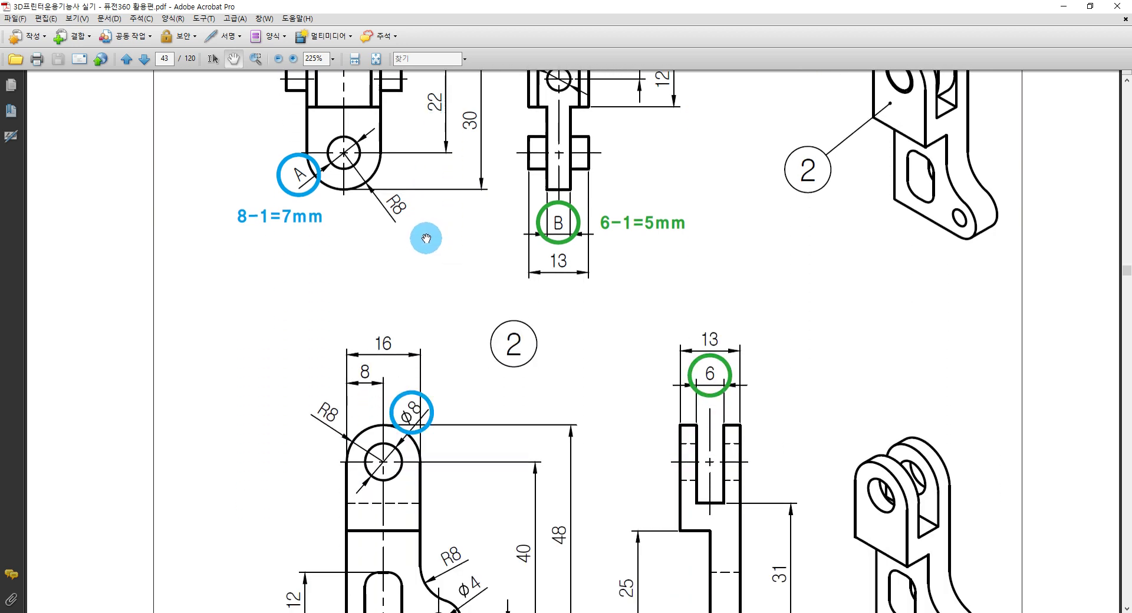
scroll(422, 239, "down", 4)
scroll(419, 240, "down", 5)
scroll(416, 247, "down", 2)
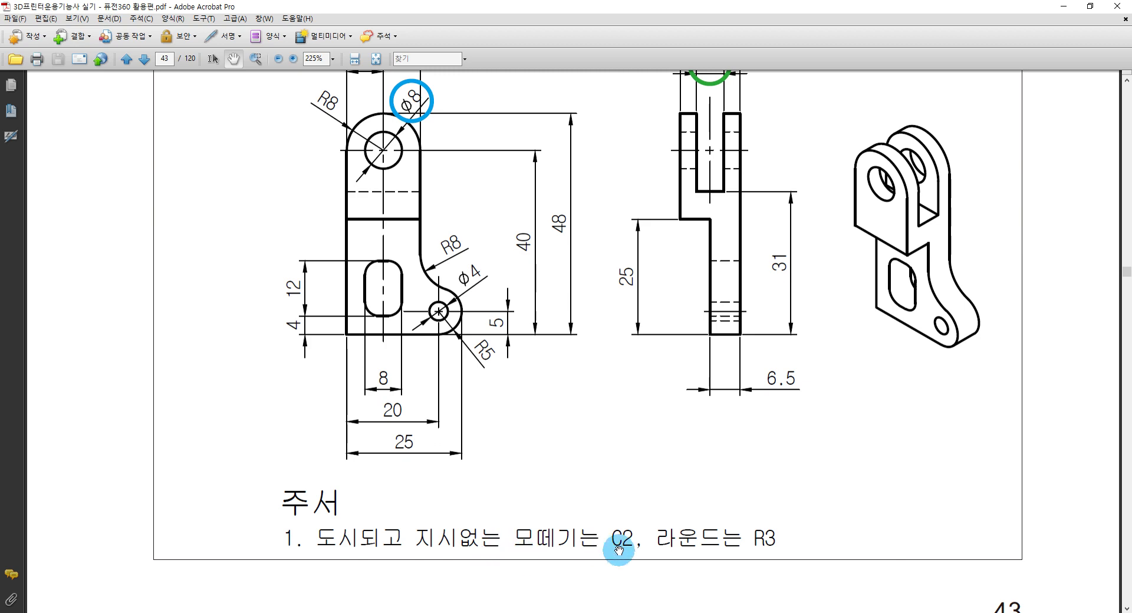
scroll(646, 564, "up", 2)
scroll(598, 470, "up", 4)
scroll(578, 404, "up", 5)
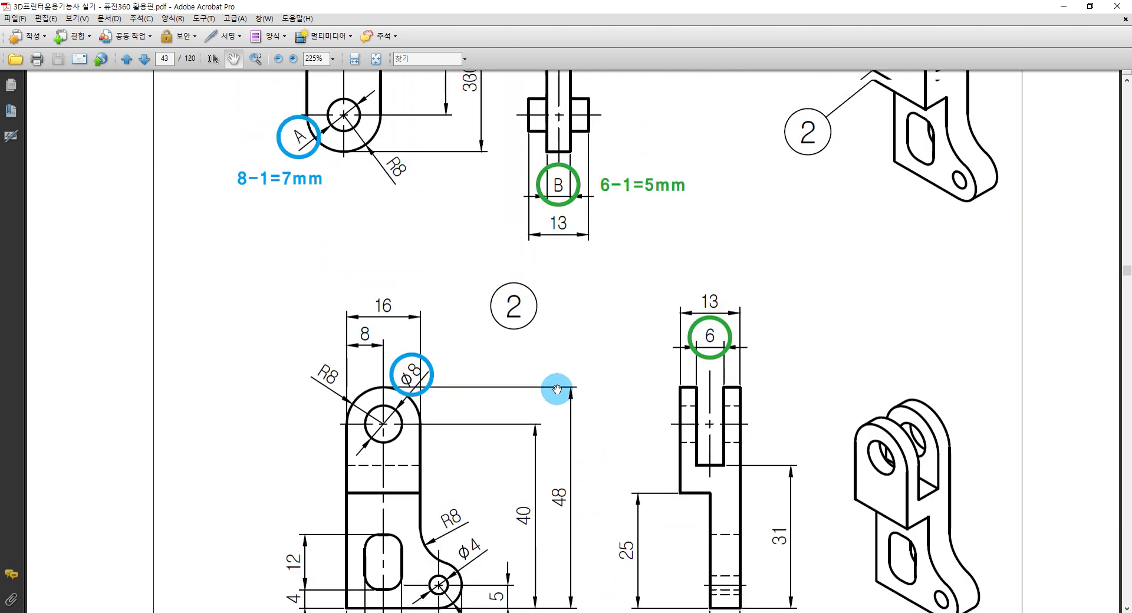
scroll(558, 388, "up", 5)
scroll(554, 381, "up", 3)
scroll(557, 383, "up", 5)
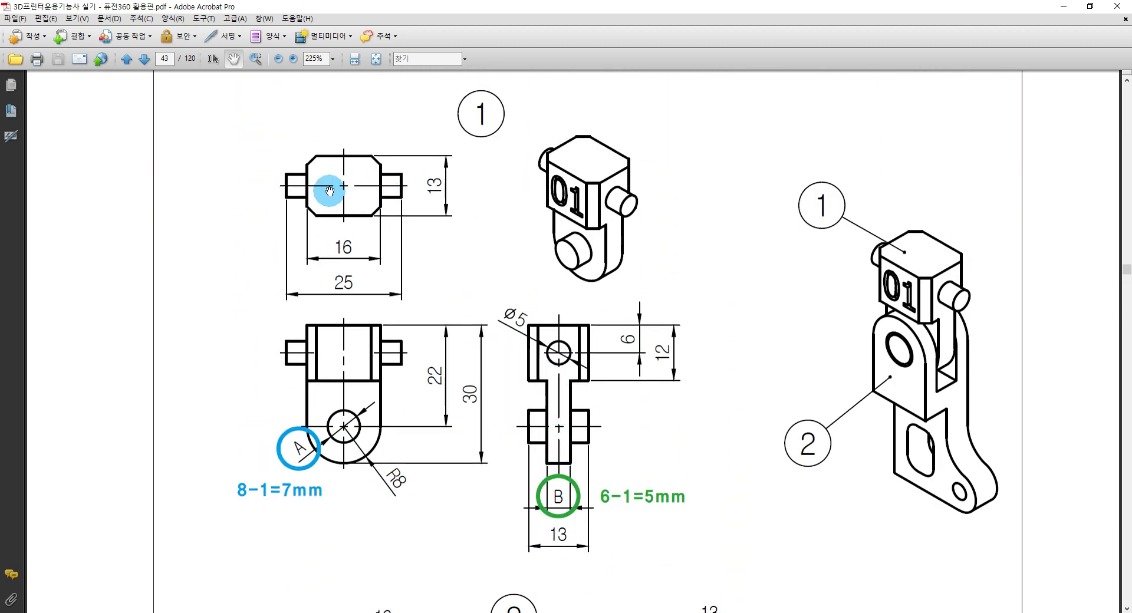
key("alt+Tab")
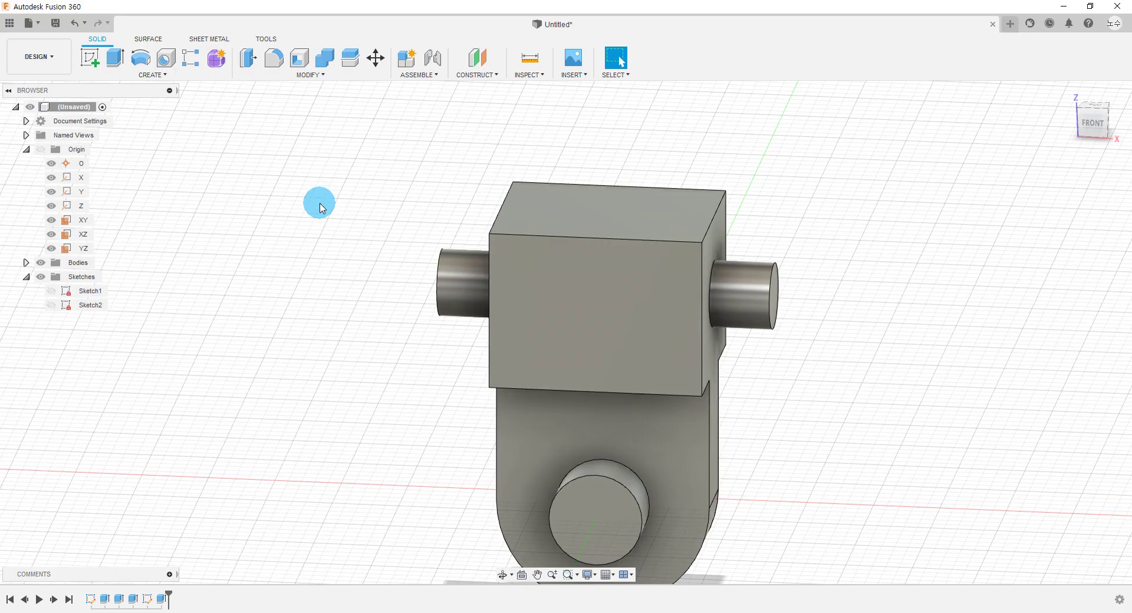
Apply a 2 mm equal-distance chamfer to all four vertical edges of the block
left_click(311, 75)
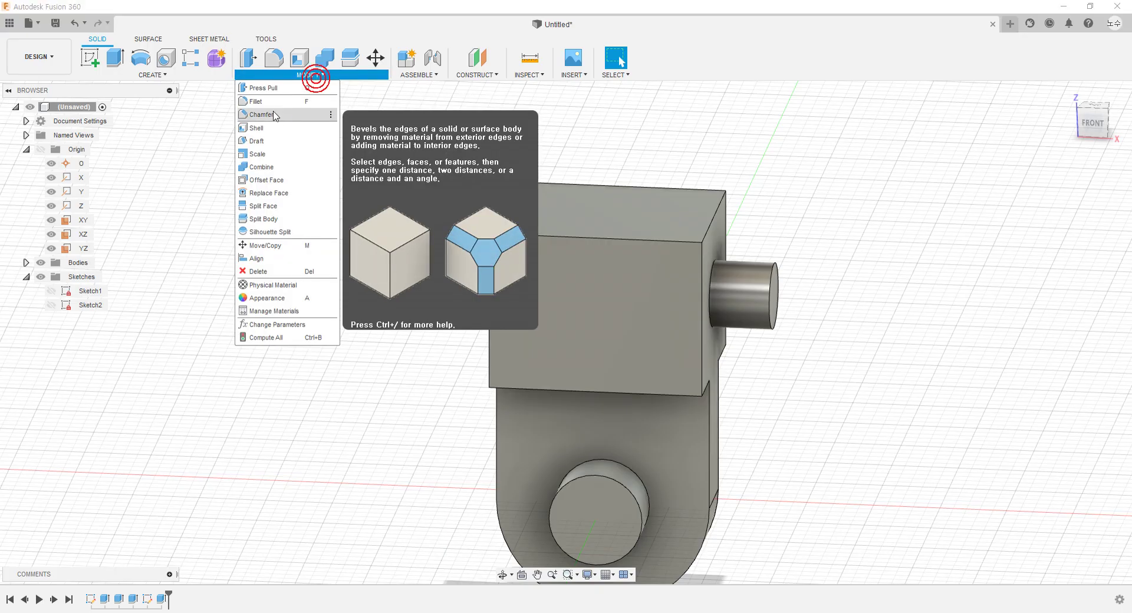
left_click(274, 115)
left_click(702, 262)
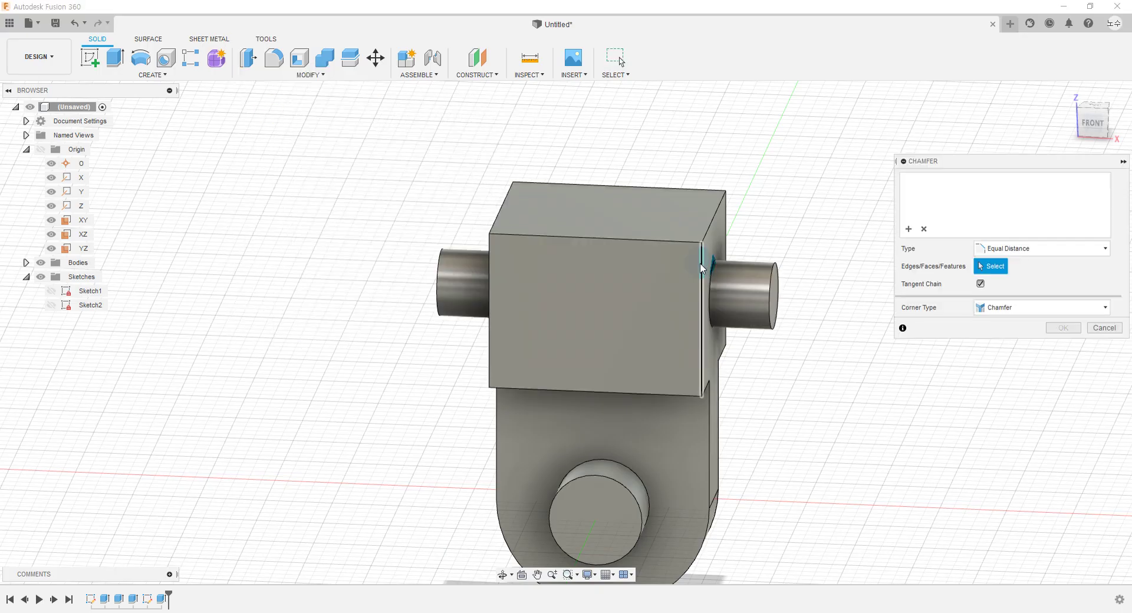
left_click(490, 259)
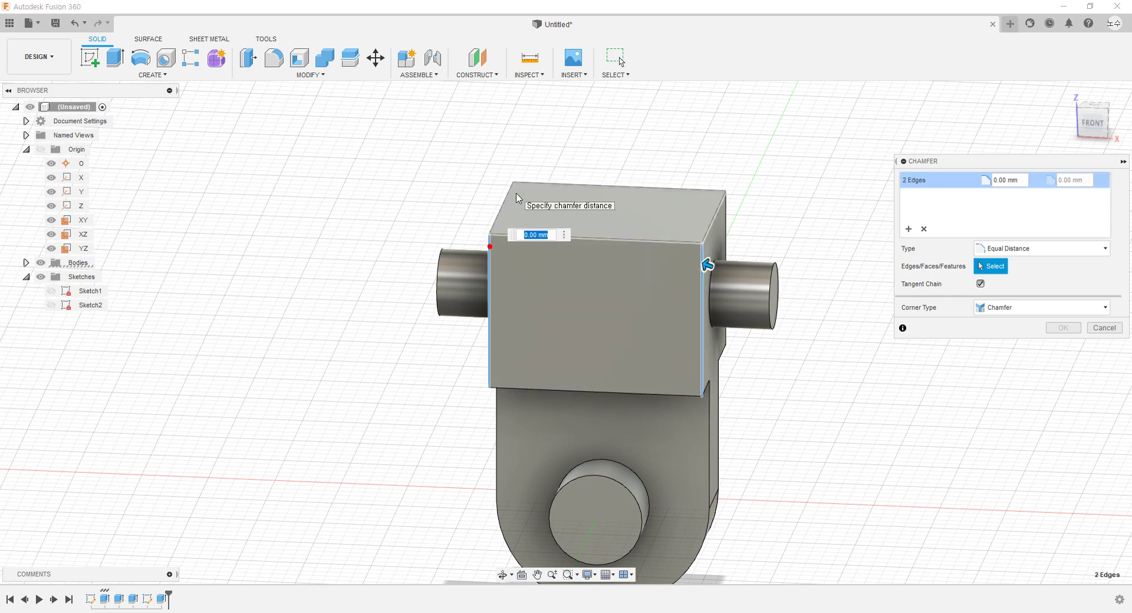
middle_click_drag(447, 254, 467, 245, "shift")
left_click(755, 247)
middle_click_drag(755, 247, 691, 296, "shift")
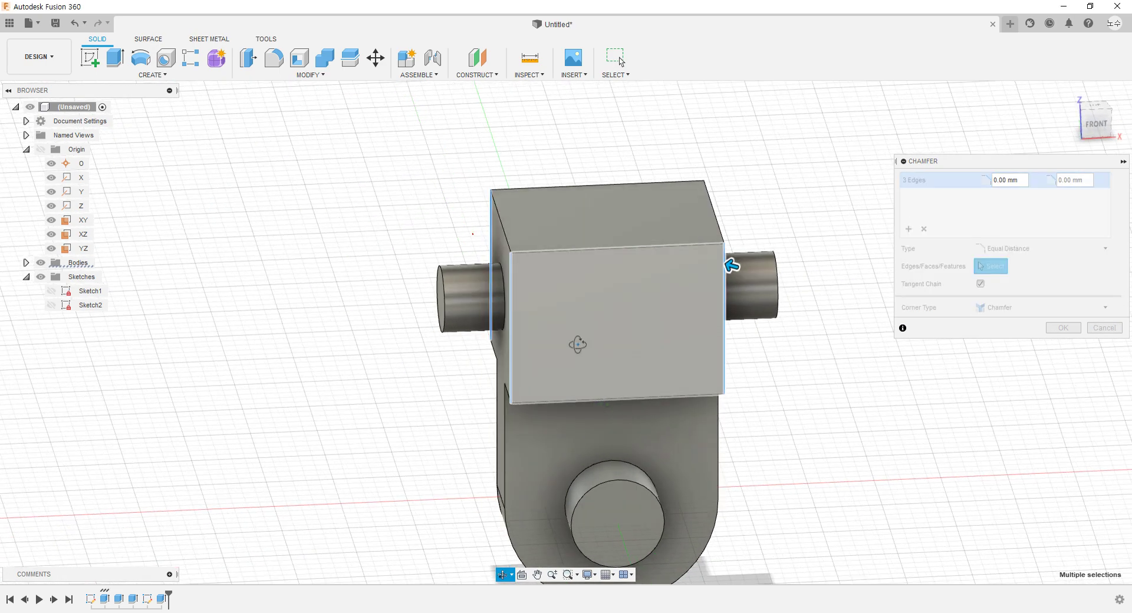
left_click(731, 260)
mouse_move(798, 391)
middle_mouse_down("shift")
mouse_move(860, 447)
mouse_move(840, 422)
mouse_move(831, 437)
mouse_move(818, 411)
middle_mouse_up("shift")
type("2")
key("Return")
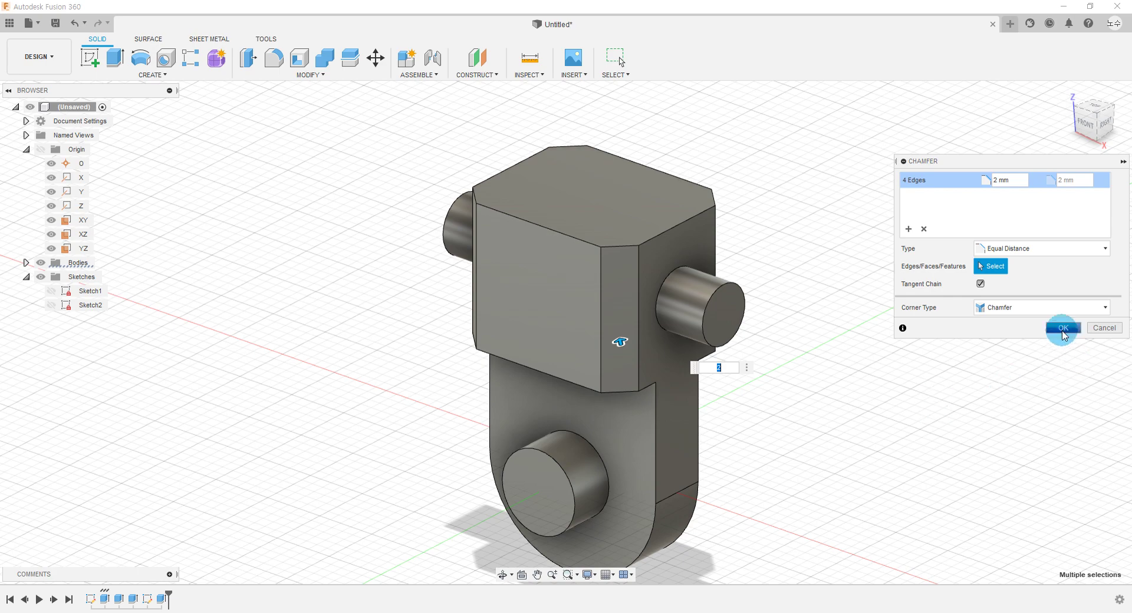
left_click(1063, 328)
key("alt+Tab")
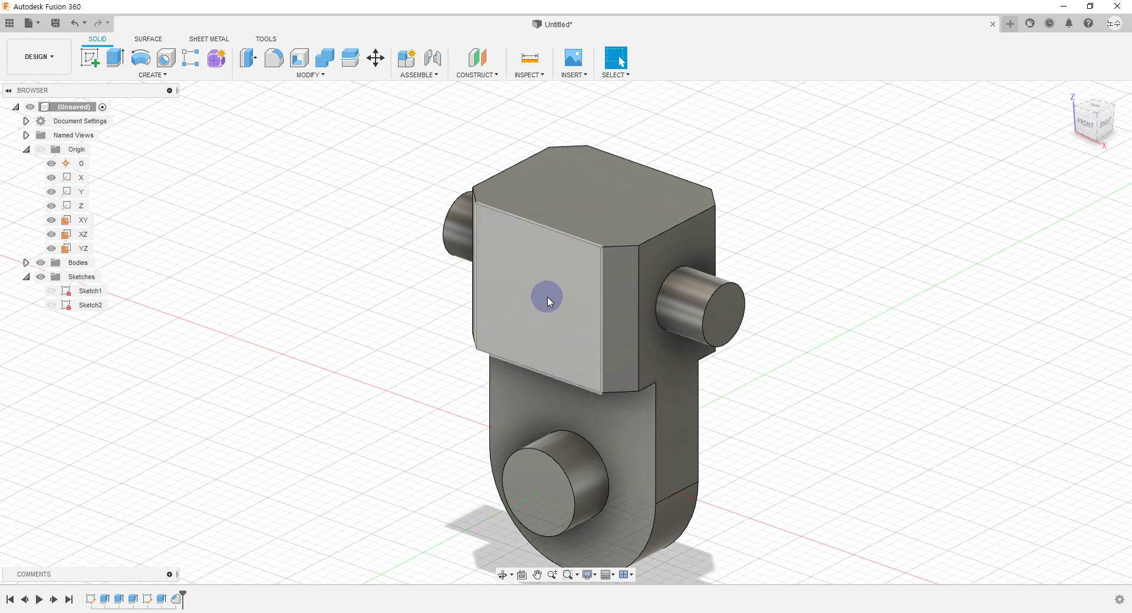
Create a new sketch on the block's front face
left_click(561, 272)
right_click(582, 280)
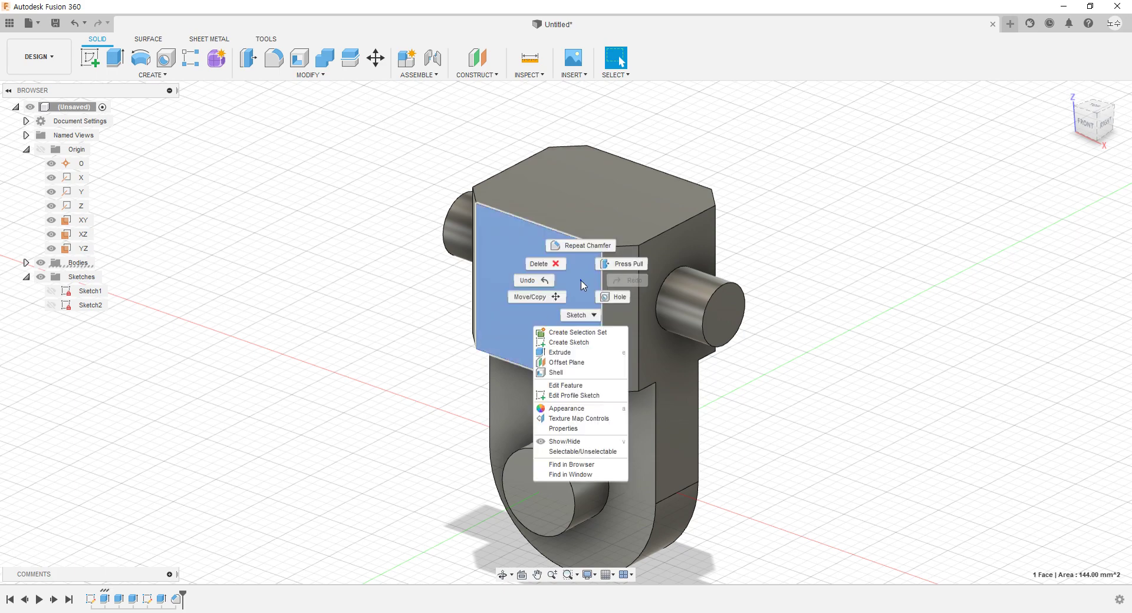
left_click(594, 349)
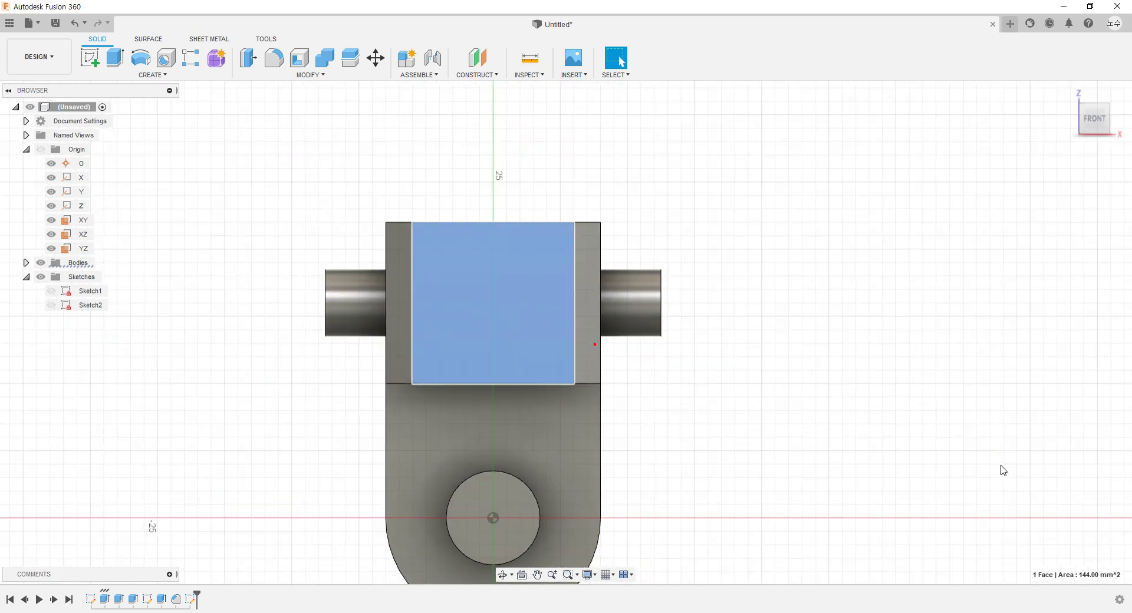
Add a text box across the front face reading '00'
left_click(159, 76)
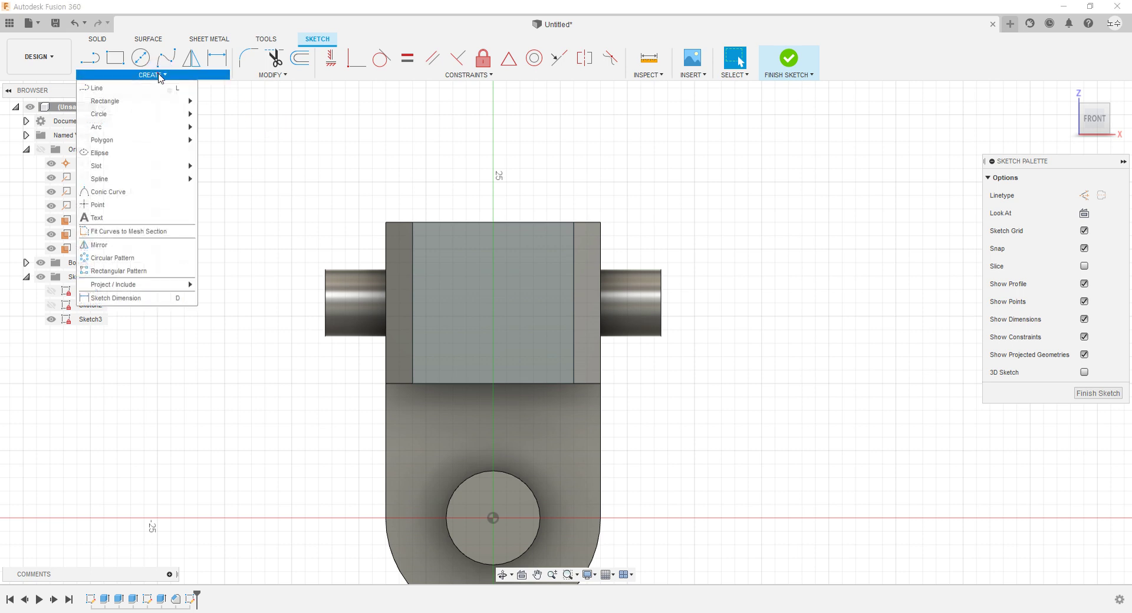
left_click(109, 219)
left_click(109, 219)
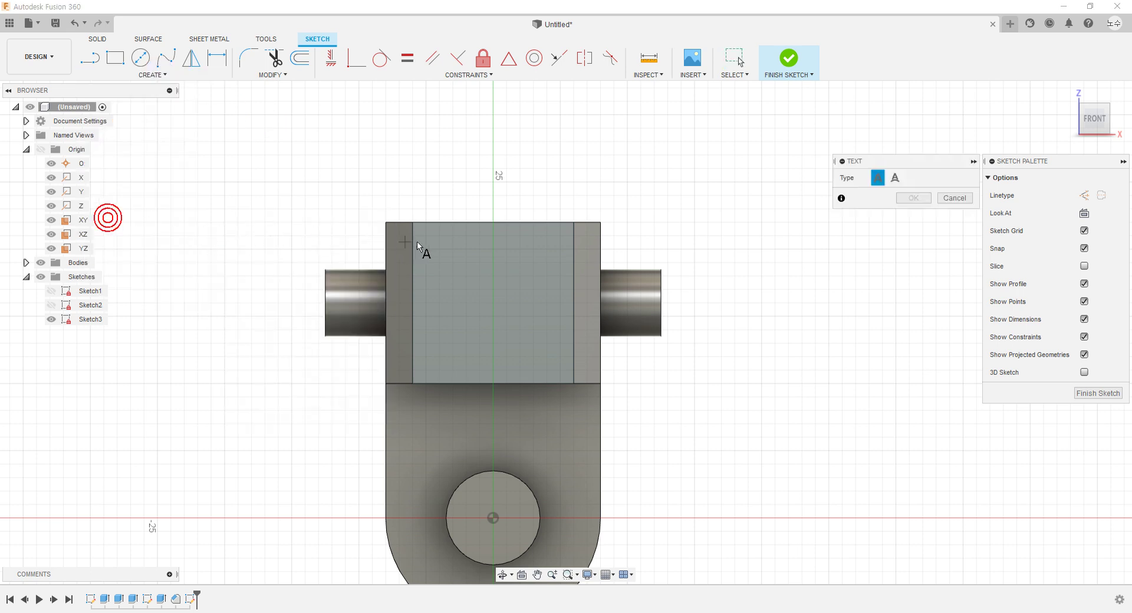
left_click(557, 360)
type("00")
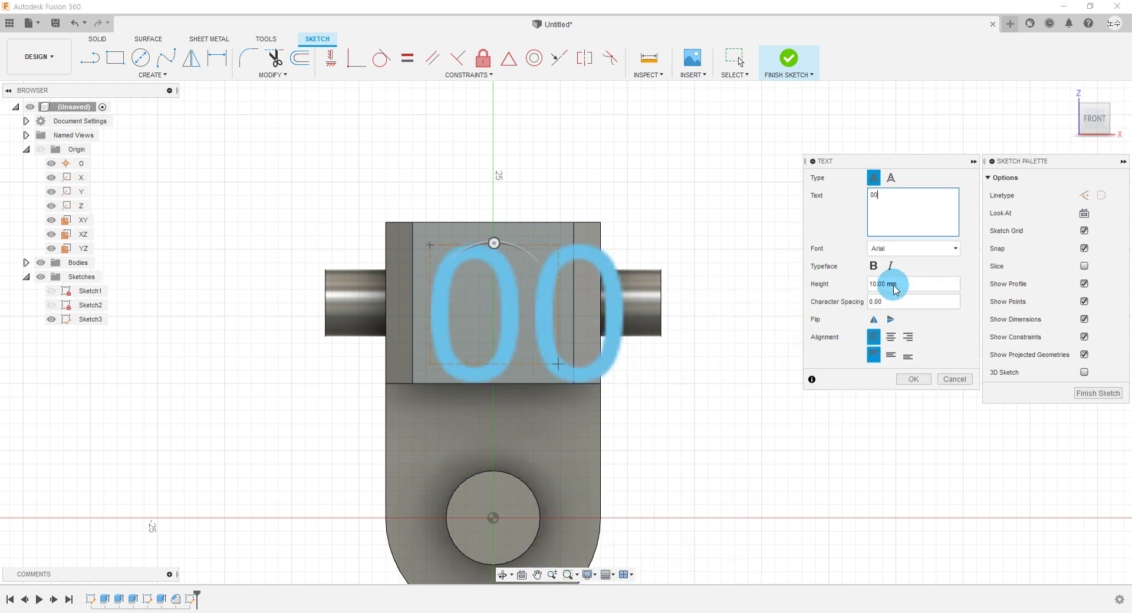
key("alt+Tab")
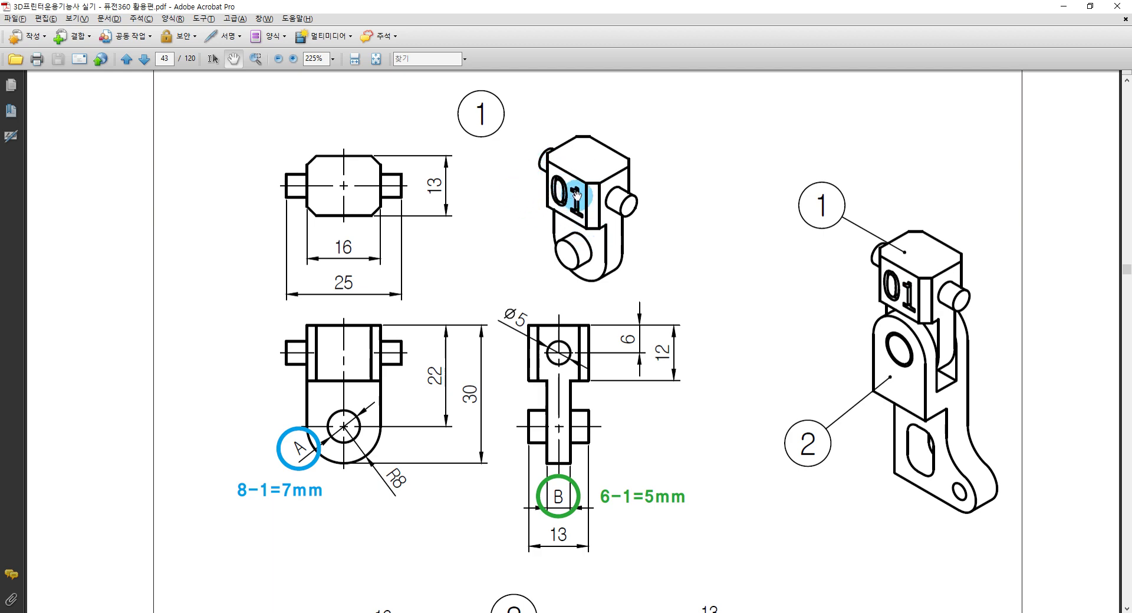
key("alt+Tab")
Set the '00' text height to 7 mm, confirm it, and finish the sketch
left_click(881, 282)
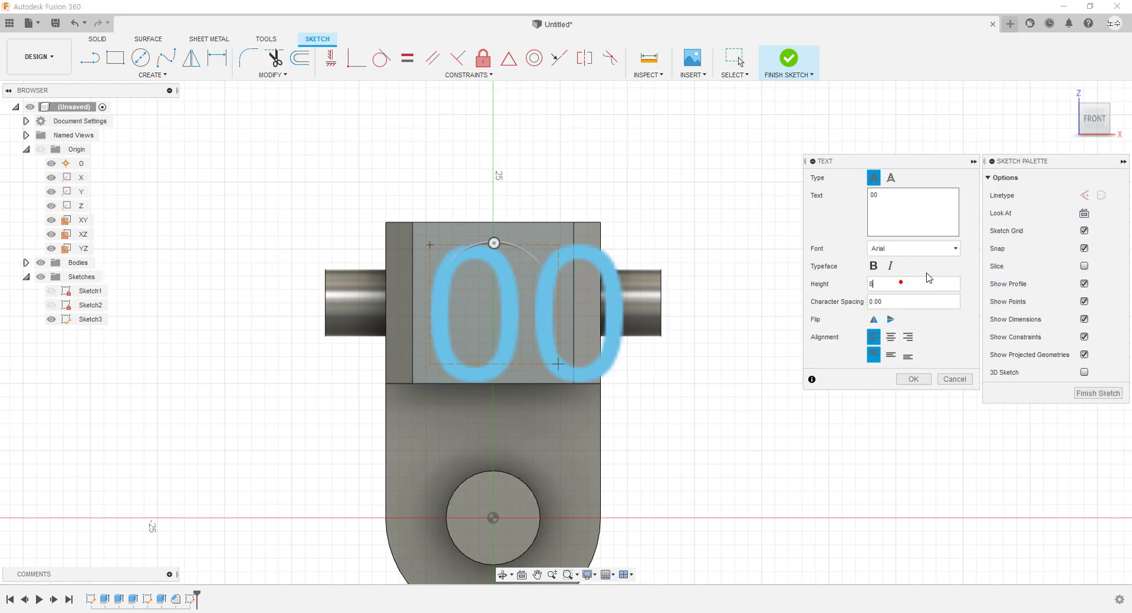
left_click(927, 273)
left_click(911, 280)
type("7")
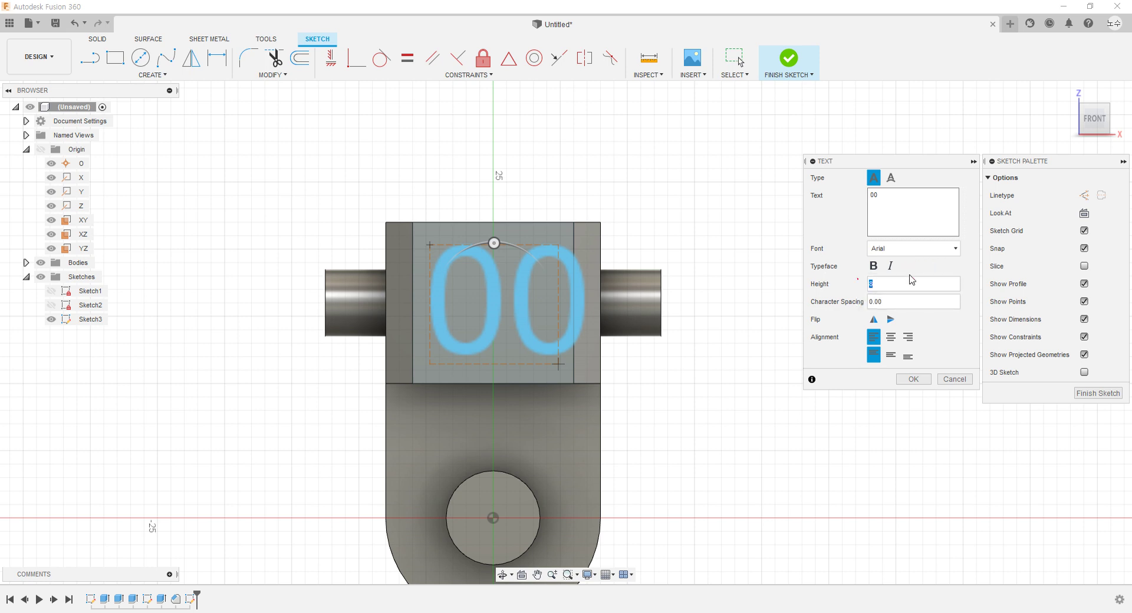
left_click(912, 279)
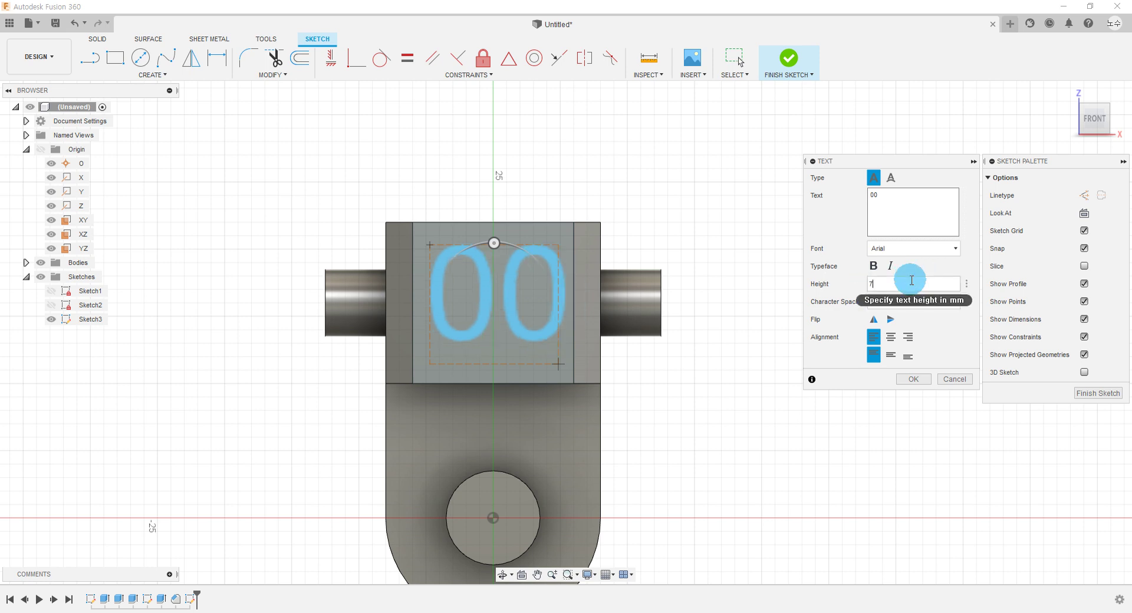
left_click(911, 379)
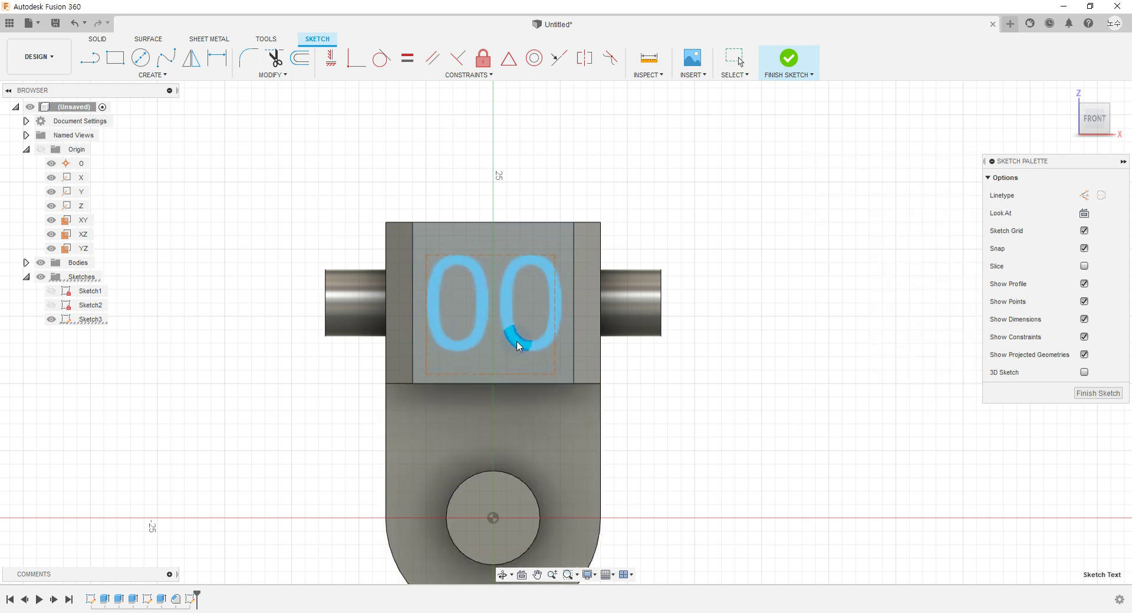
left_click(767, 394)
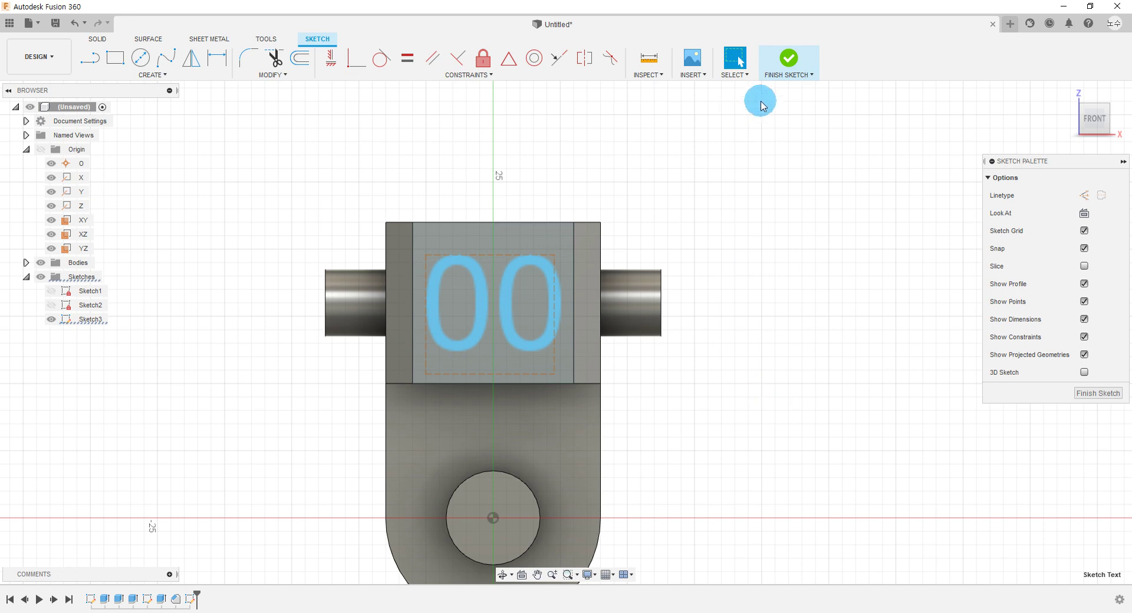
left_click(788, 59)
left_click(160, 74)
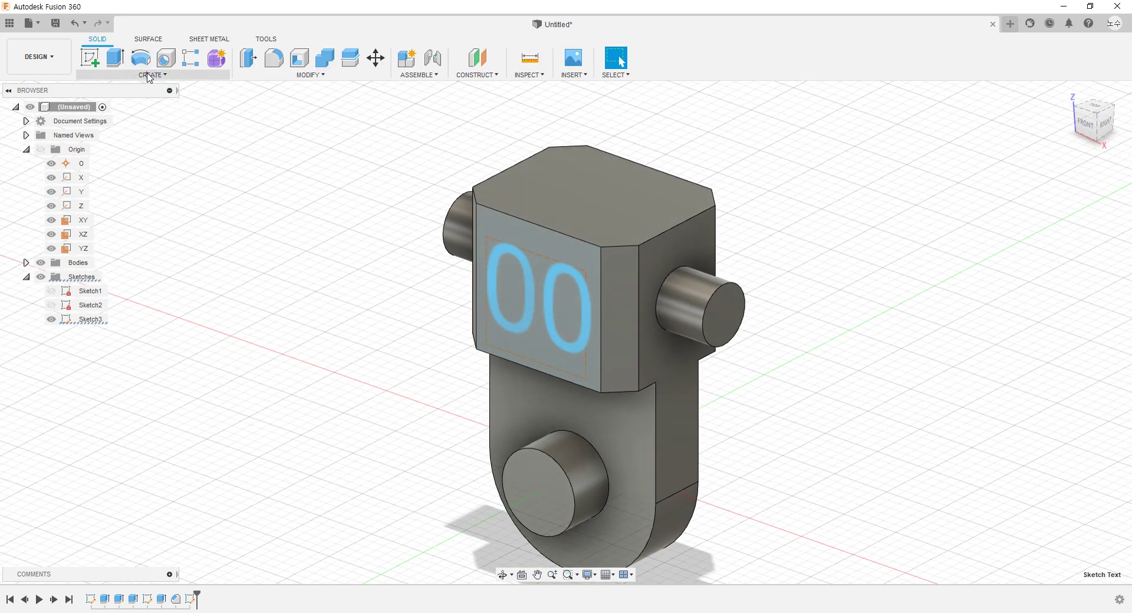
Extrude the '00' text as a 1.5 mm deep cut into the block's front face
left_click(118, 141)
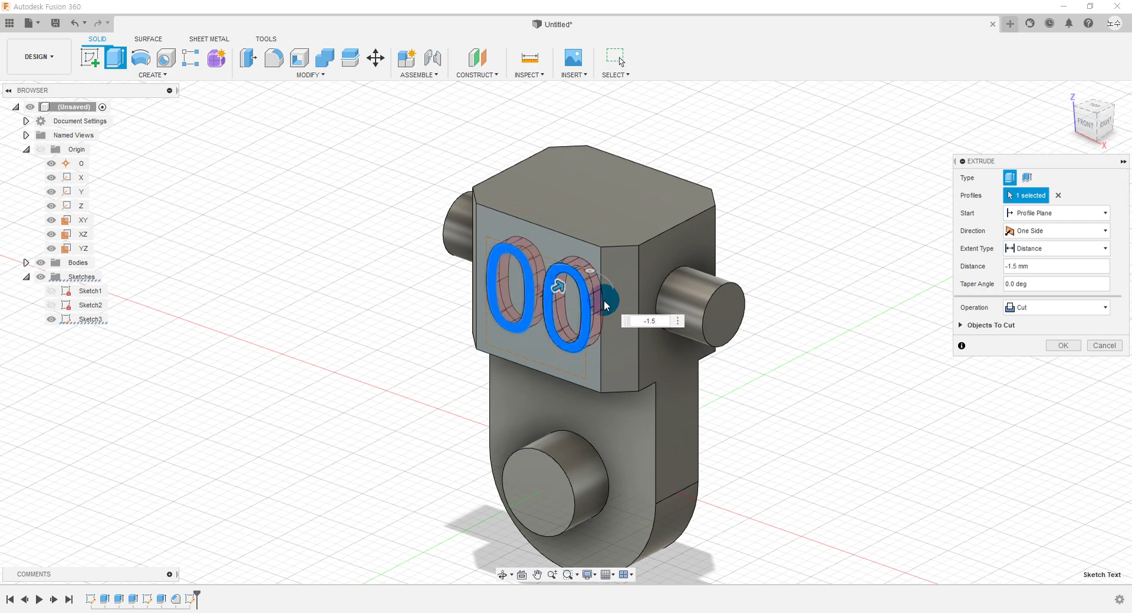
mouse_move(570, 287)
middle_mouse_down("shift")
mouse_move(695, 426)
mouse_move(725, 404)
middle_mouse_up("shift")
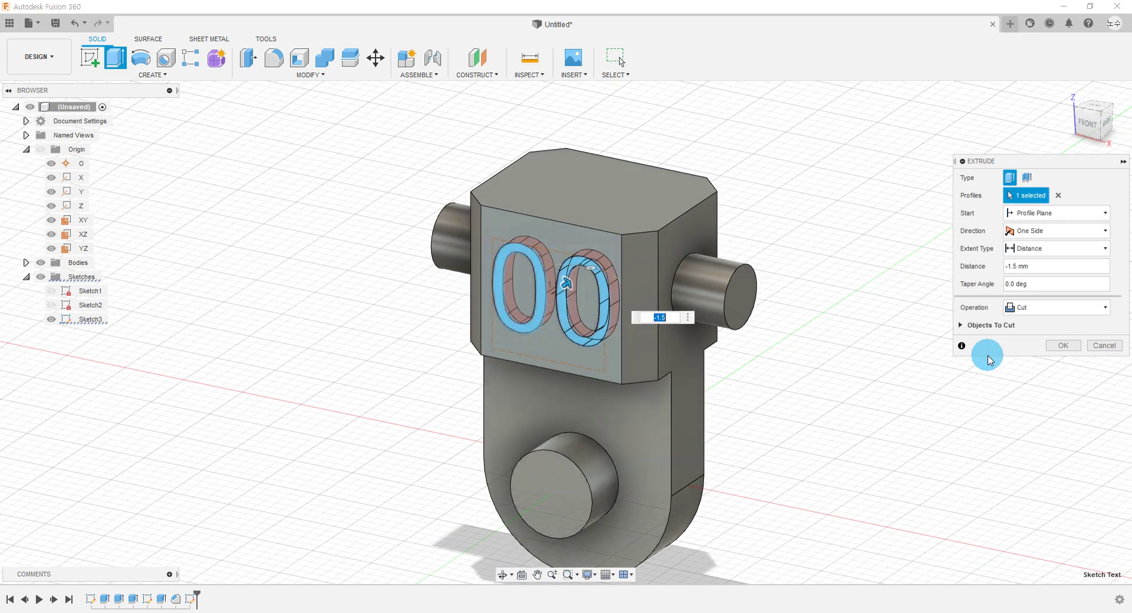
left_click(1063, 346)
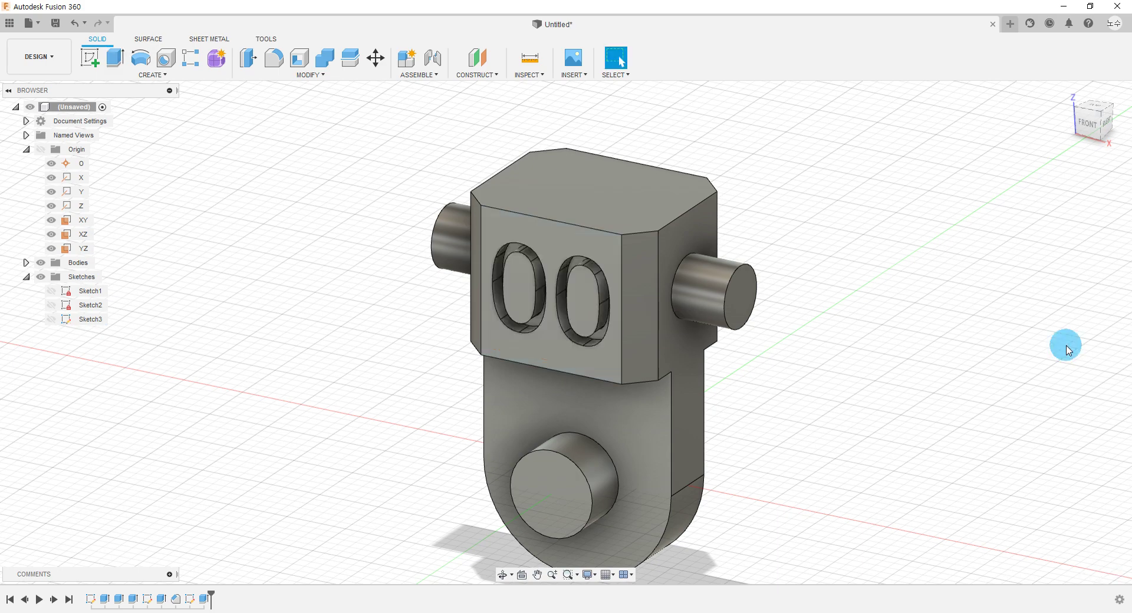
scroll(801, 354, "down", 2)
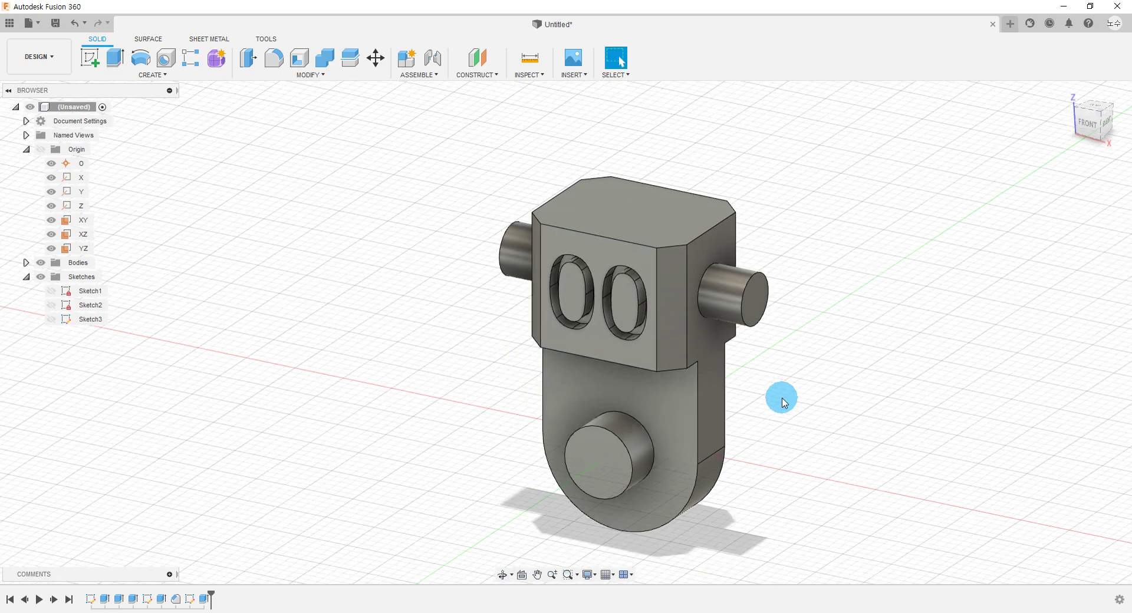
middle_click_drag(783, 398, 713, 370)
Scroll the PDF drawing down to part 2's front view
key("alt+Tab")
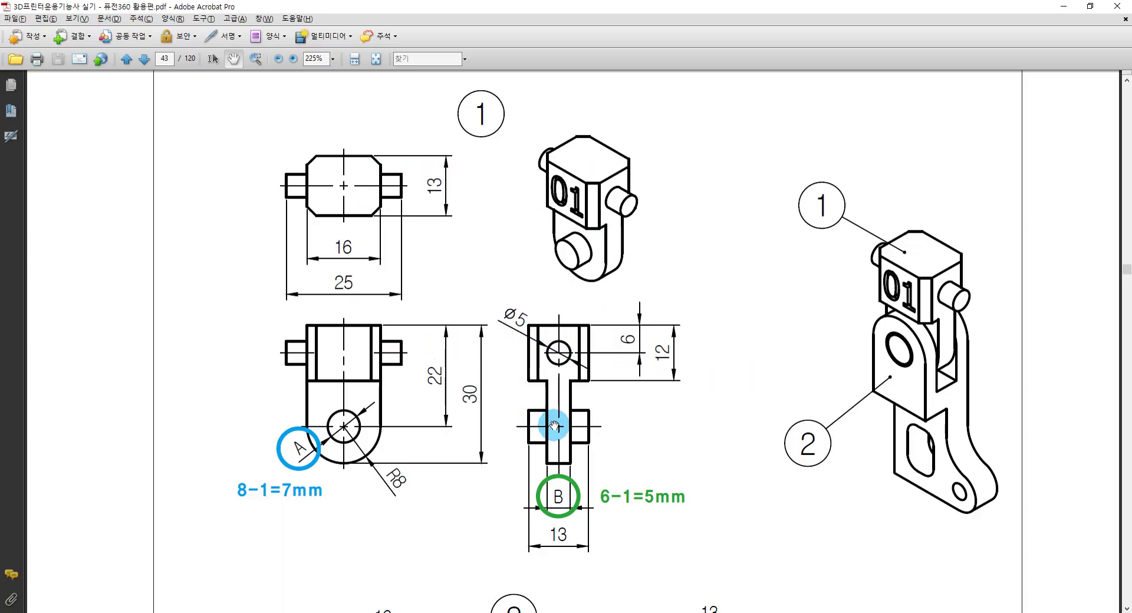
scroll(597, 417, "down", 2)
scroll(589, 416, "down", 3)
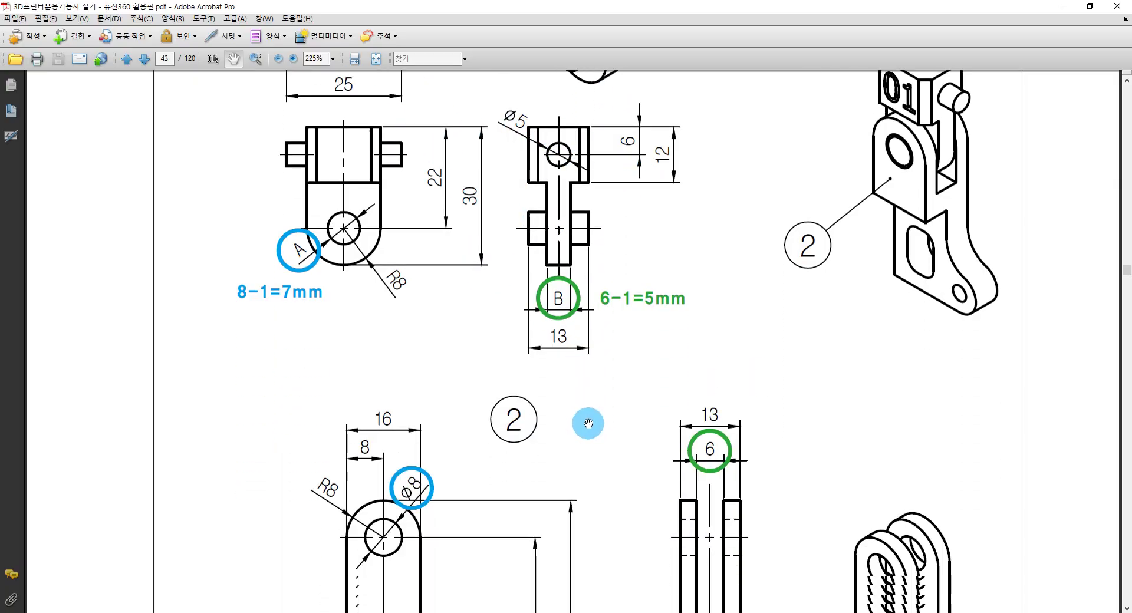
scroll(589, 416, "down", 3)
scroll(589, 418, "down", 2)
scroll(587, 423, "down", 1)
scroll(586, 424, "down", 1)
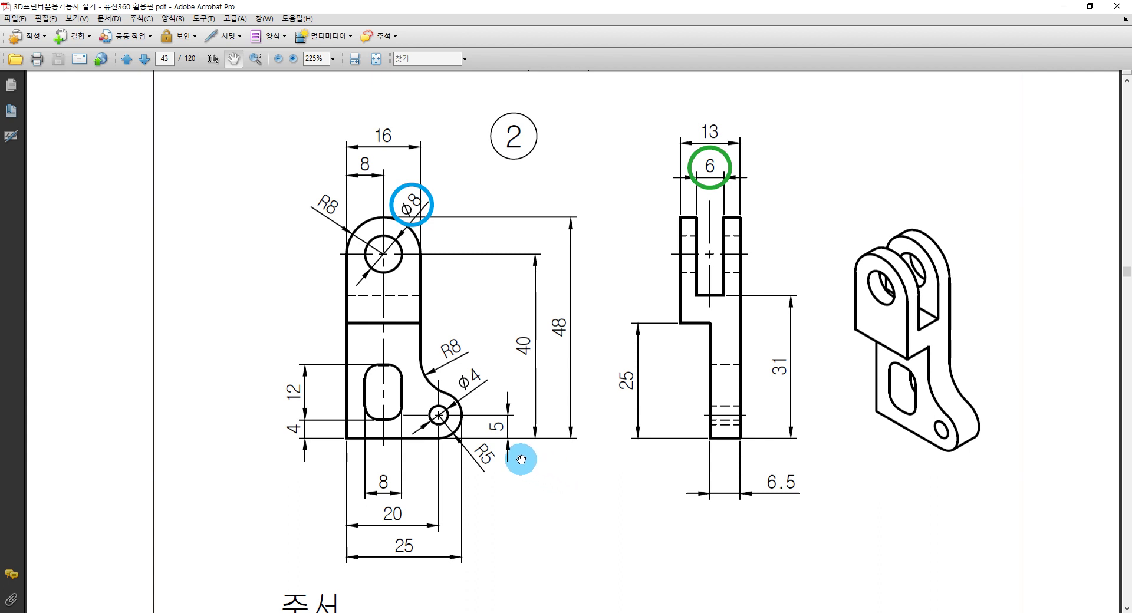
Trace part 2's outline, R8 inner curve and R5 corner in red, then clear the marks
left_click_drag(485, 452, 466, 464)
left_click_drag(276, 285, 480, 463)
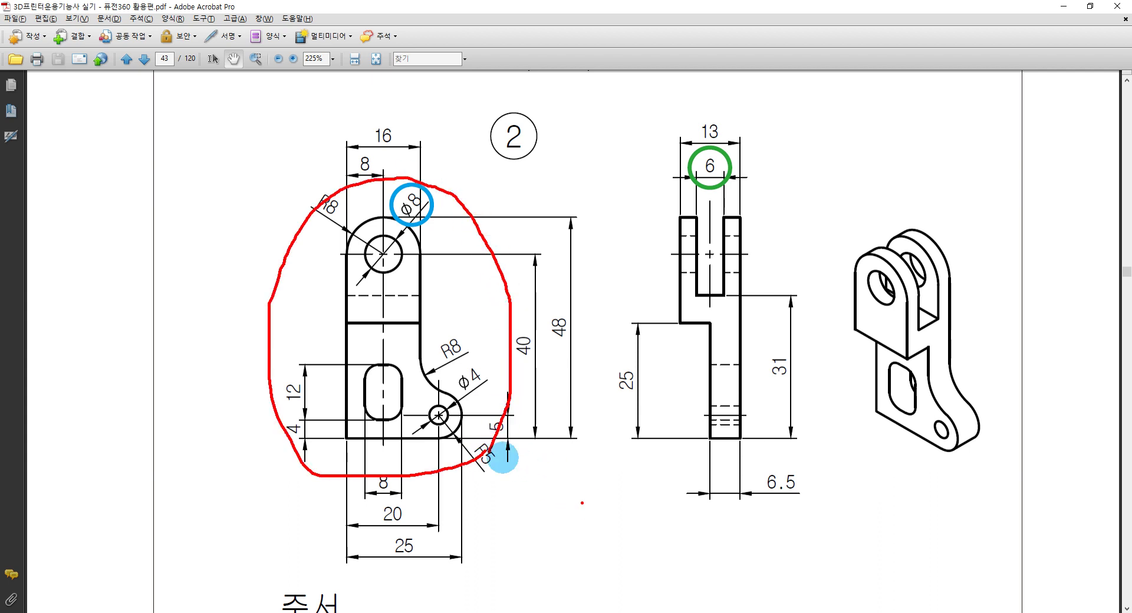
key("Escape")
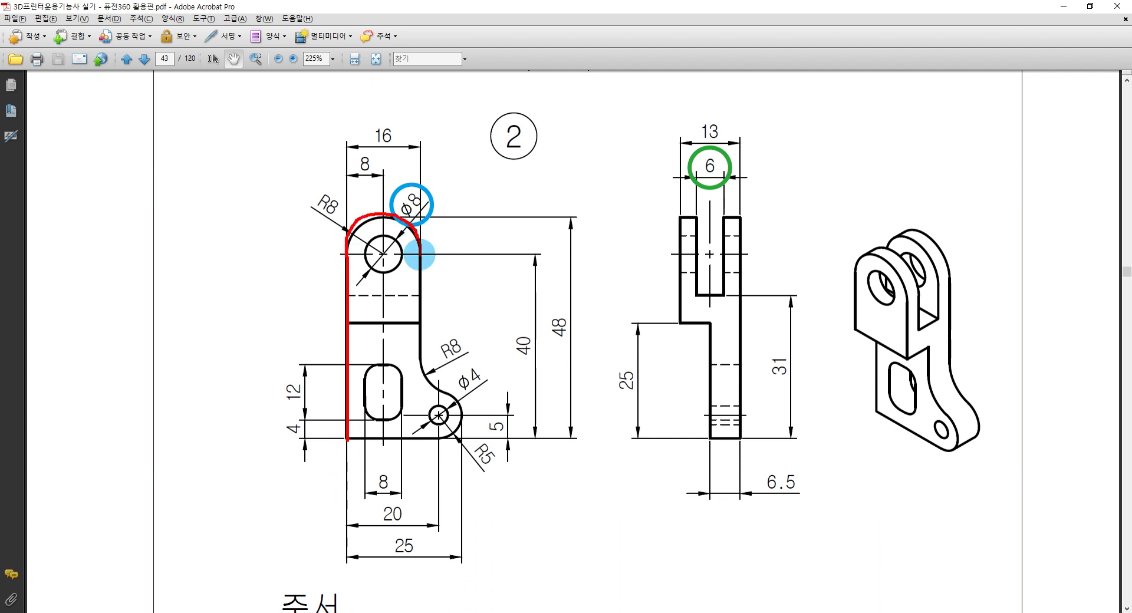
left_click(420, 358)
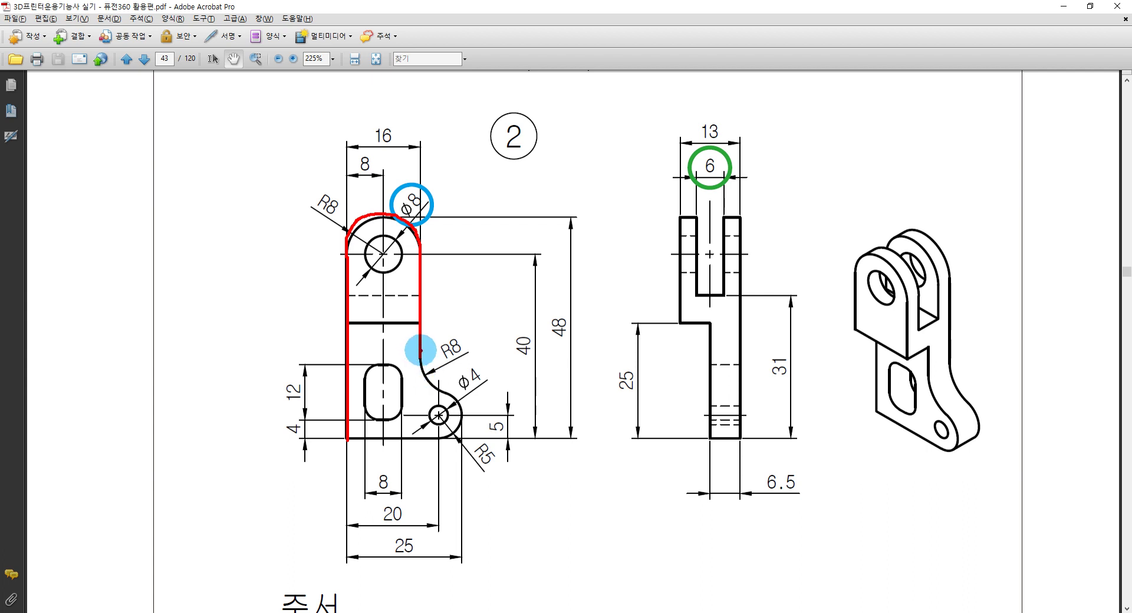
left_click_drag(419, 350, 422, 372)
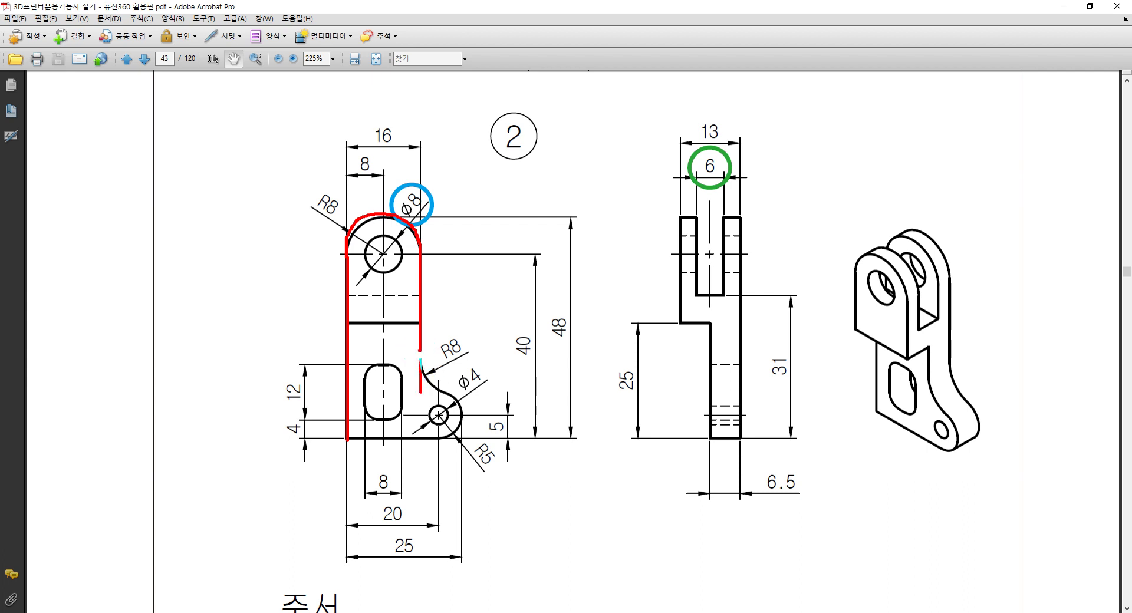
left_click(438, 438)
left_click_drag(461, 420, 419, 388)
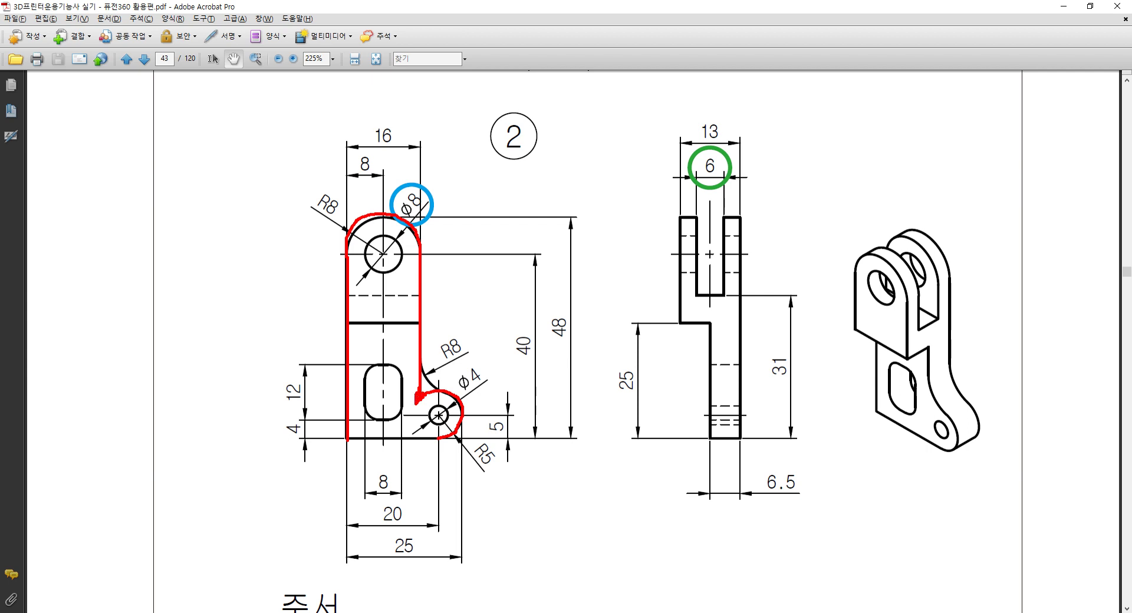
left_click_drag(420, 386, 422, 377)
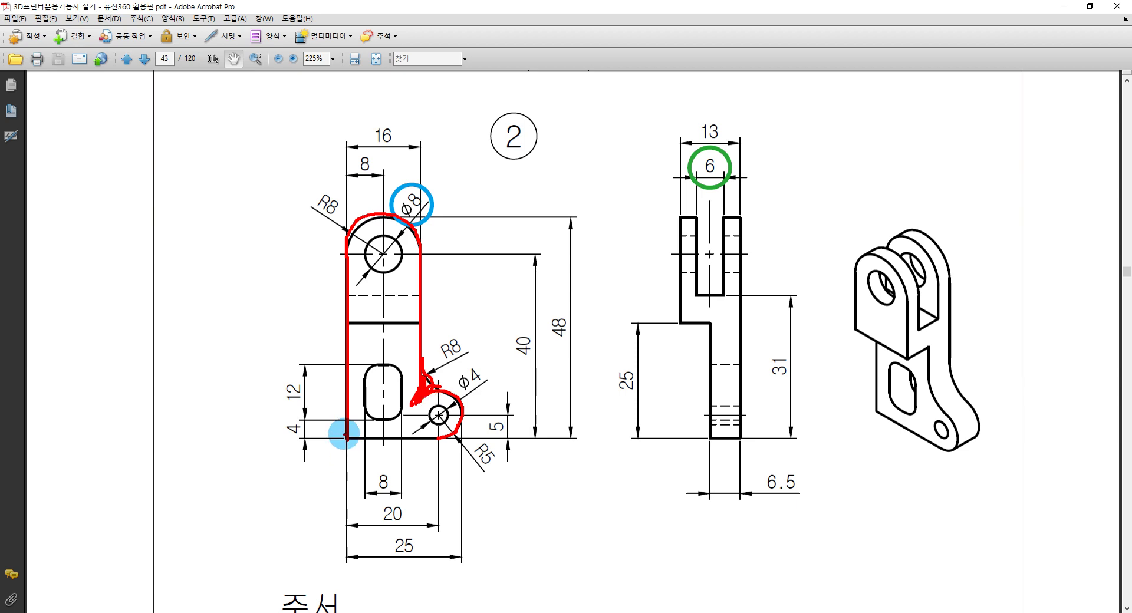
right_click(346, 464)
key("alt+Tab")
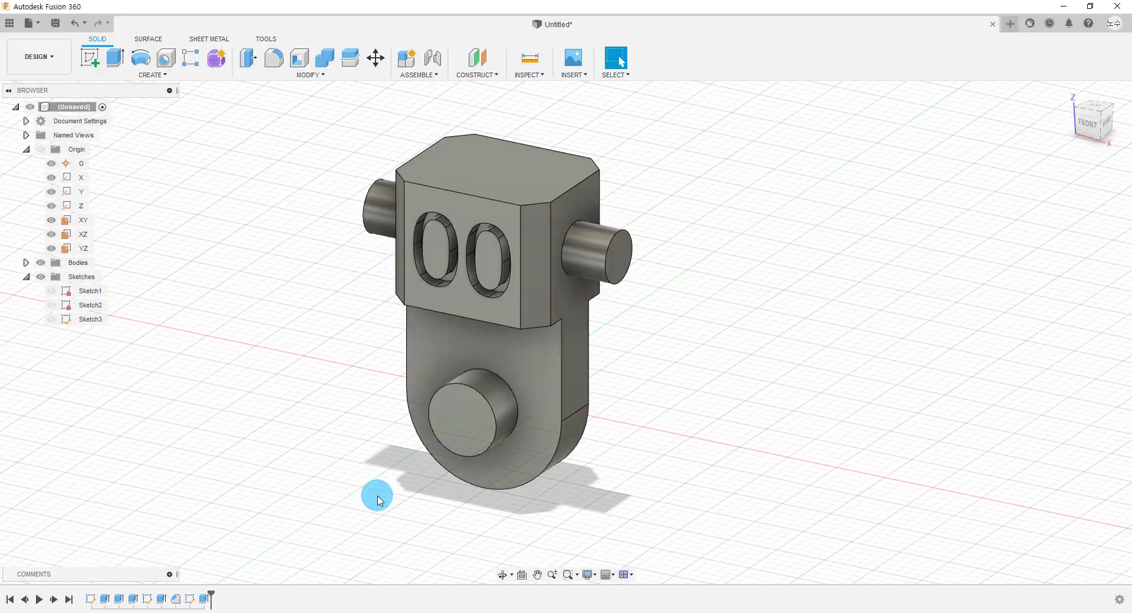
Create a new sketch on the XZ origin plane and pan to clear drawing space
left_click(93, 235)
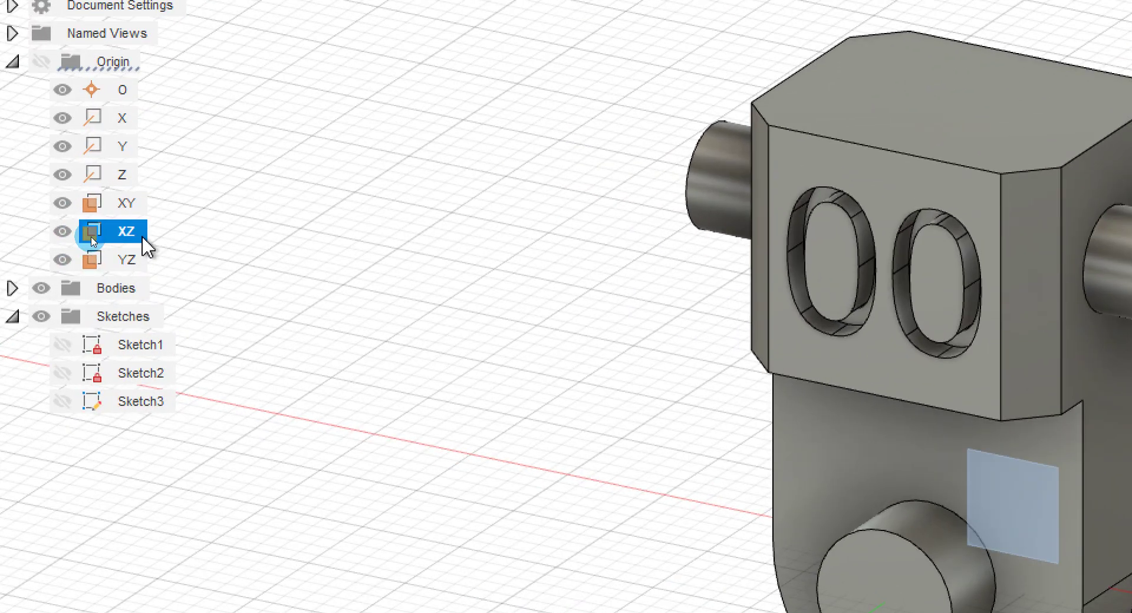
right_click(143, 238)
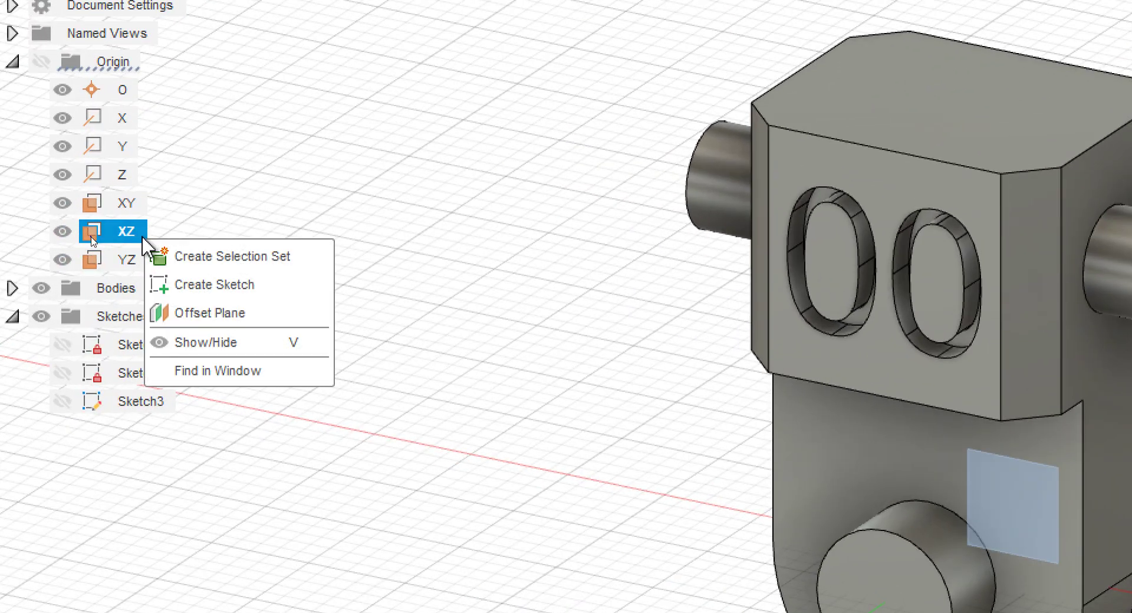
left_click(222, 289)
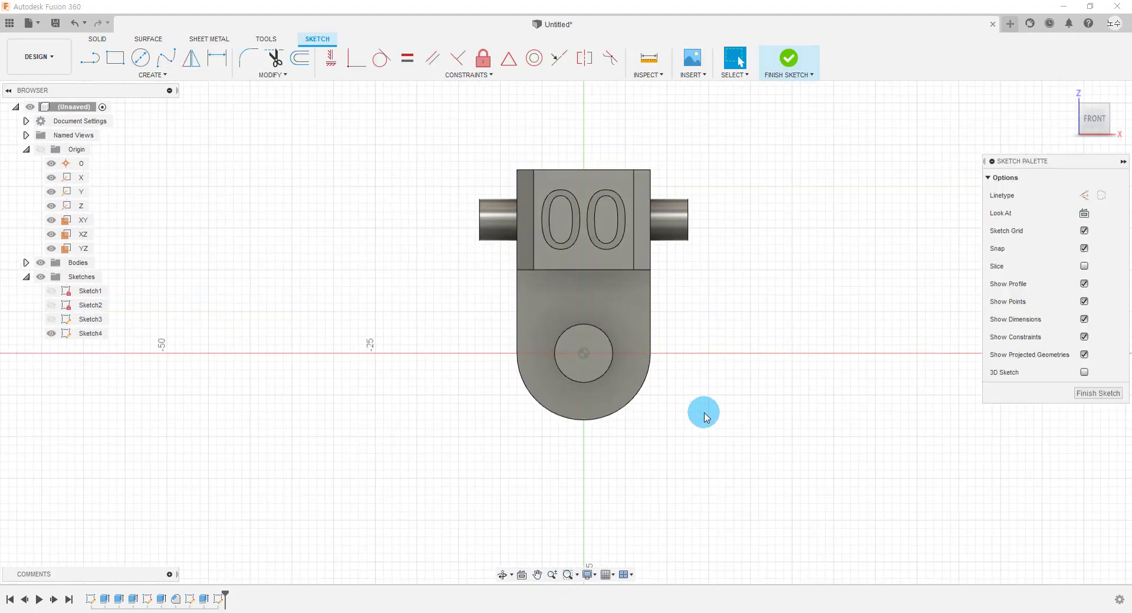
middle_click_drag(704, 416, 331, 433)
middle_click_drag(605, 395, 566, 444)
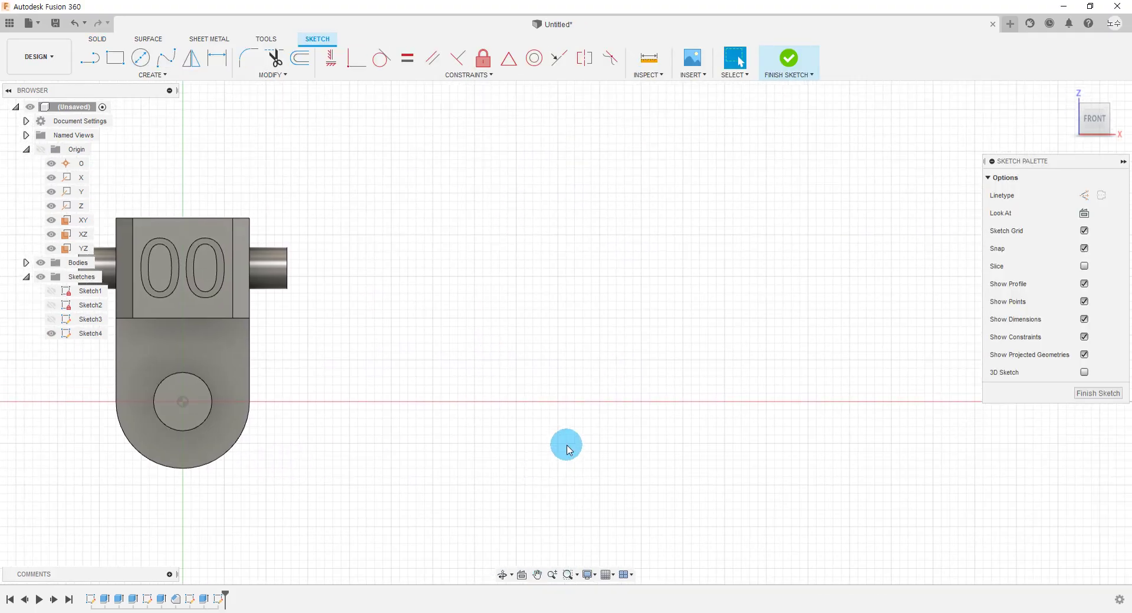
Draw a 24 mm vertical left edge, a tangent arc over the top, and a 17 mm right side
left_click(101, 75)
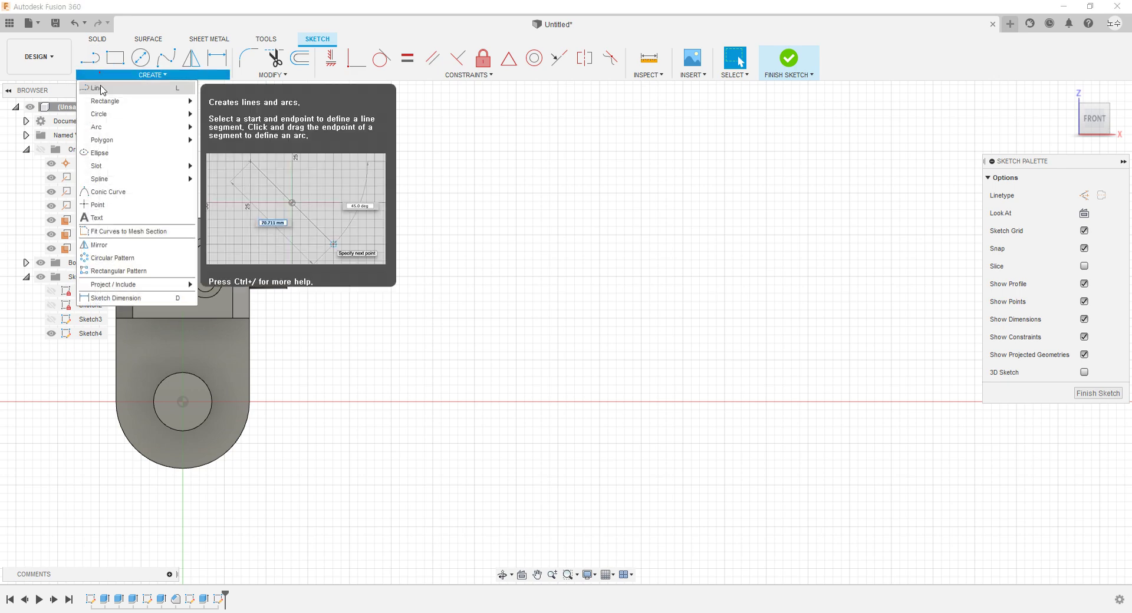
left_click(102, 89)
scroll(434, 467, "down", 1)
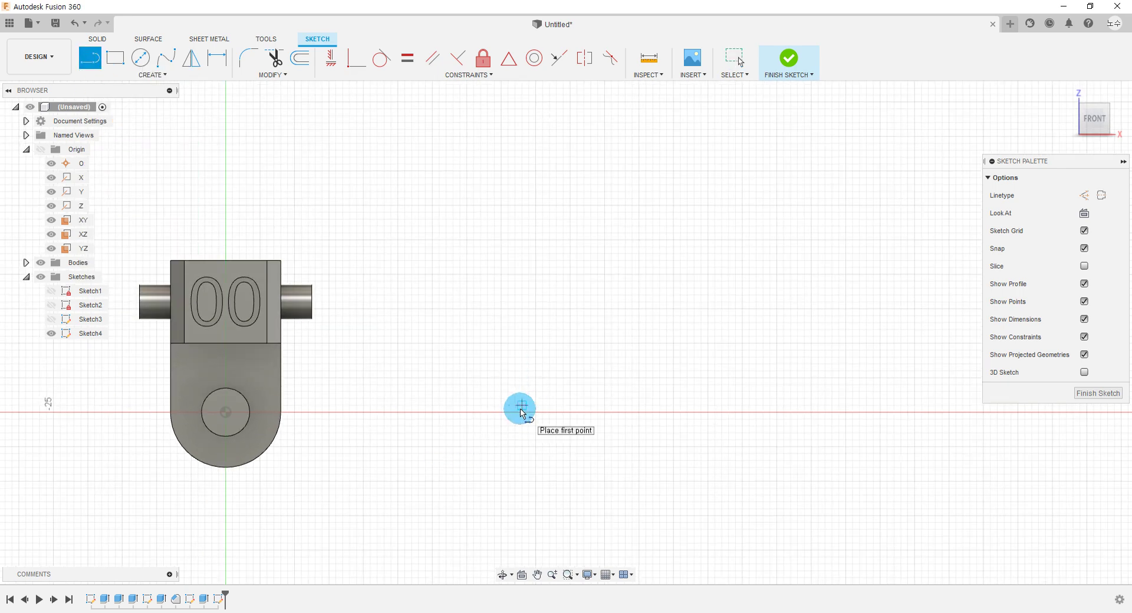
left_click(522, 405)
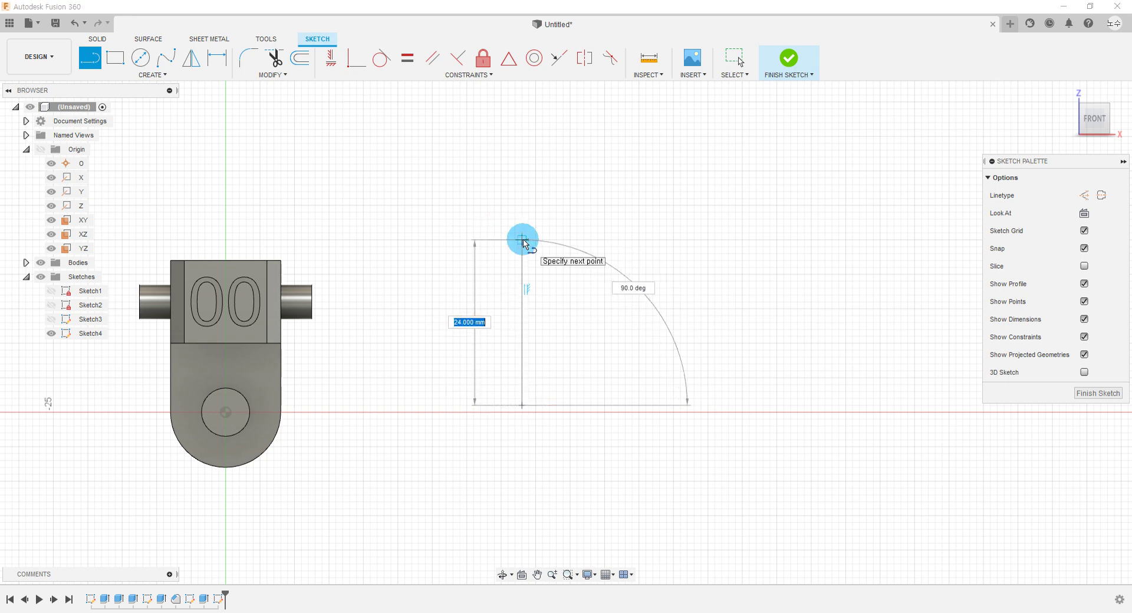
left_click(522, 240)
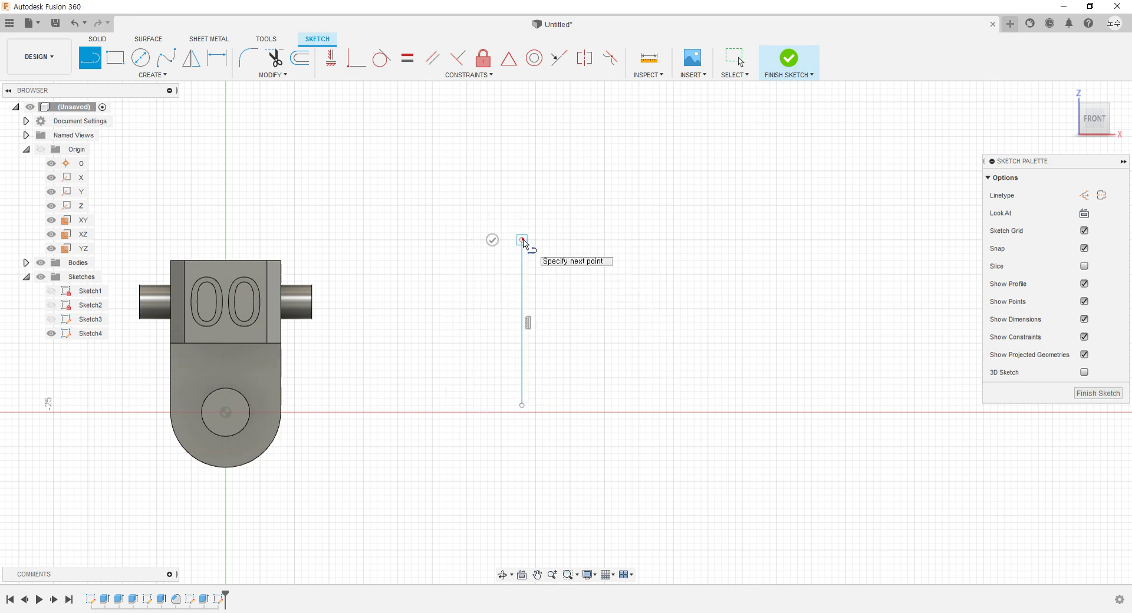
scroll(544, 251, "up", 2)
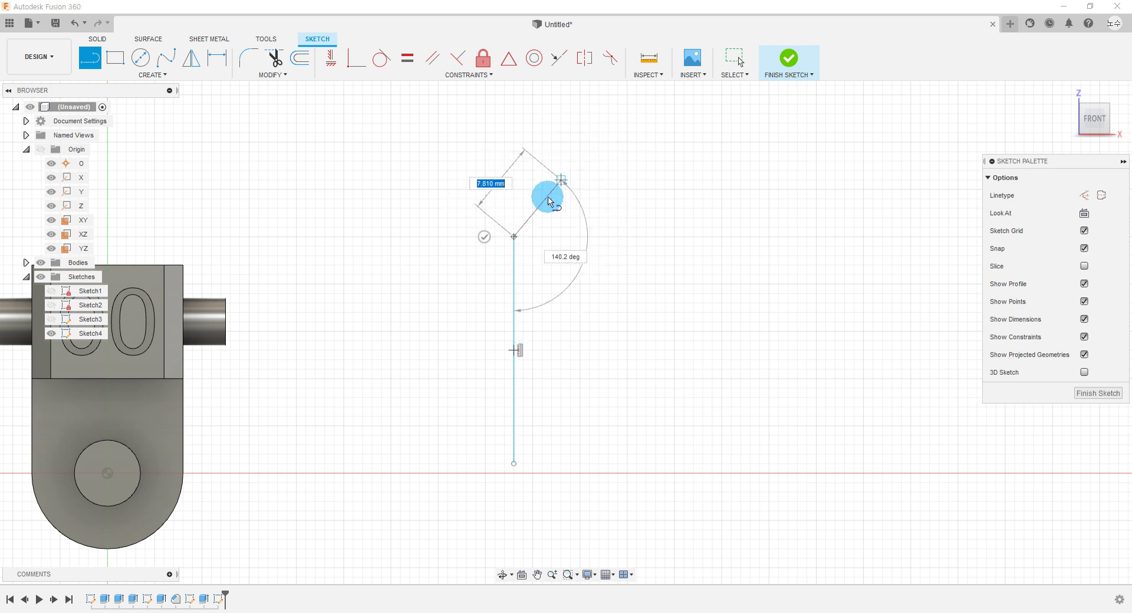
left_click(514, 237)
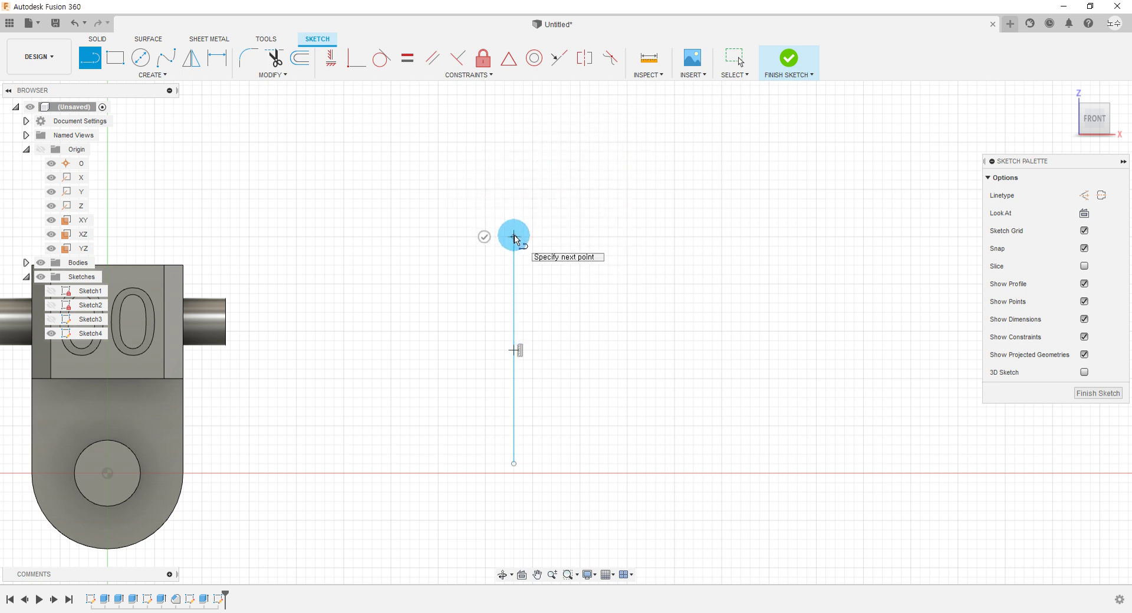
mouse_move(514, 236)
left_mouse_down()
mouse_move(598, 194)
mouse_move(617, 237)
left_mouse_up()
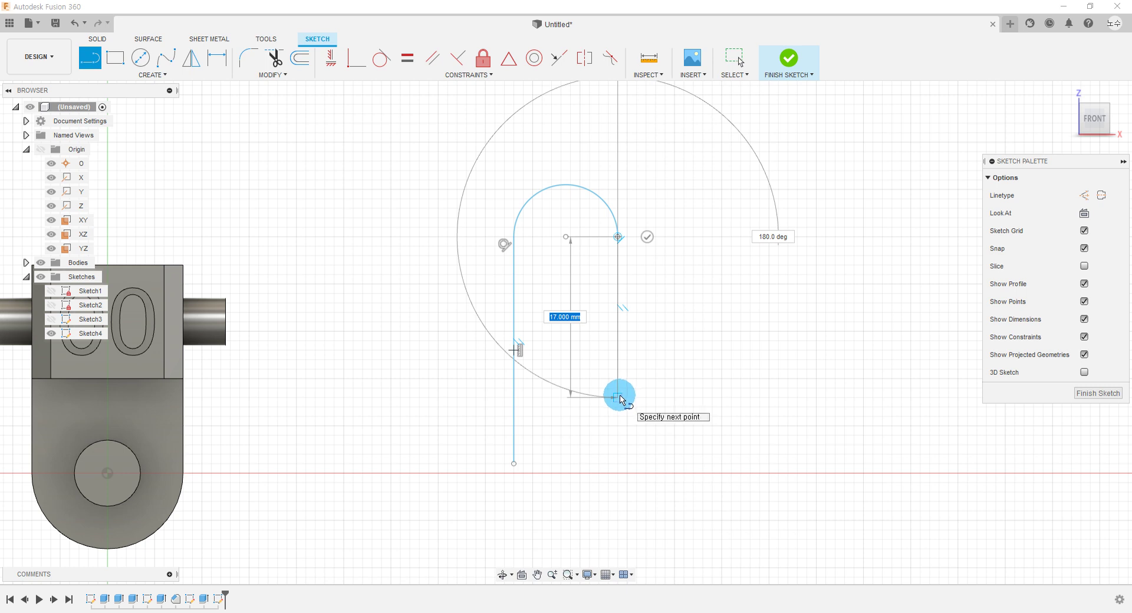
left_click(619, 397)
key("Escape")
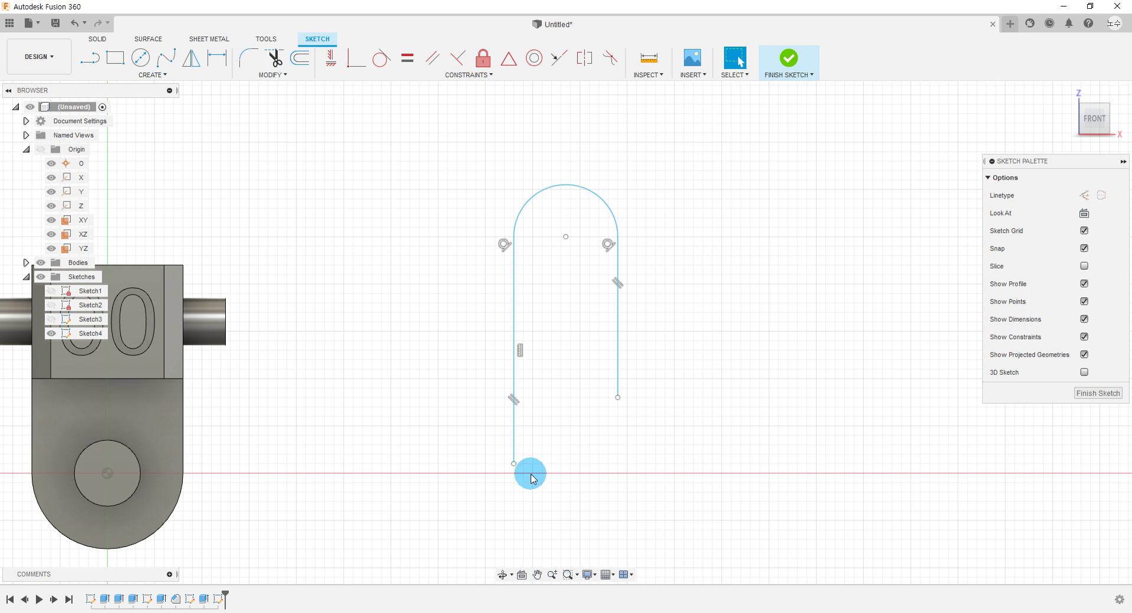
Close the profile with a 17 mm bottom line and a tangent arc back to the right edge
left_click(126, 77)
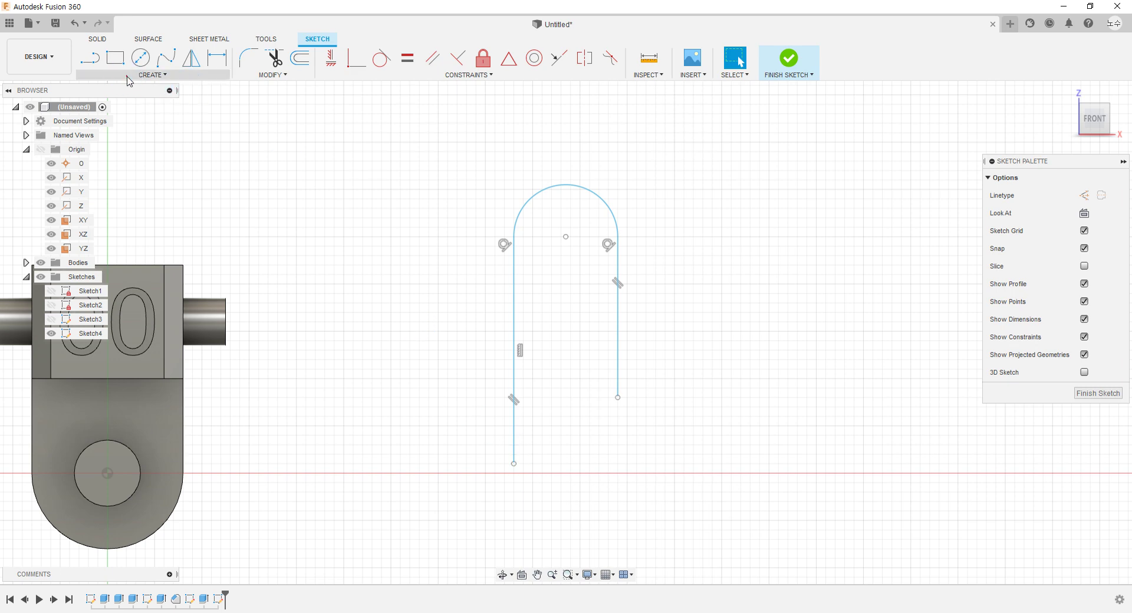
left_click(120, 91)
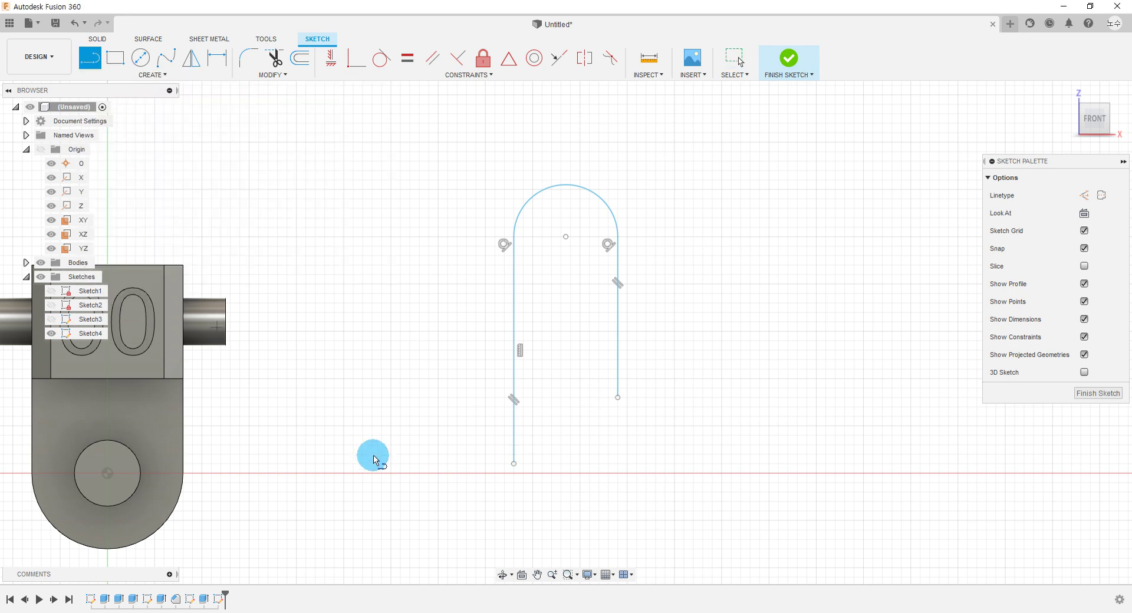
scroll(654, 548, "up", 1)
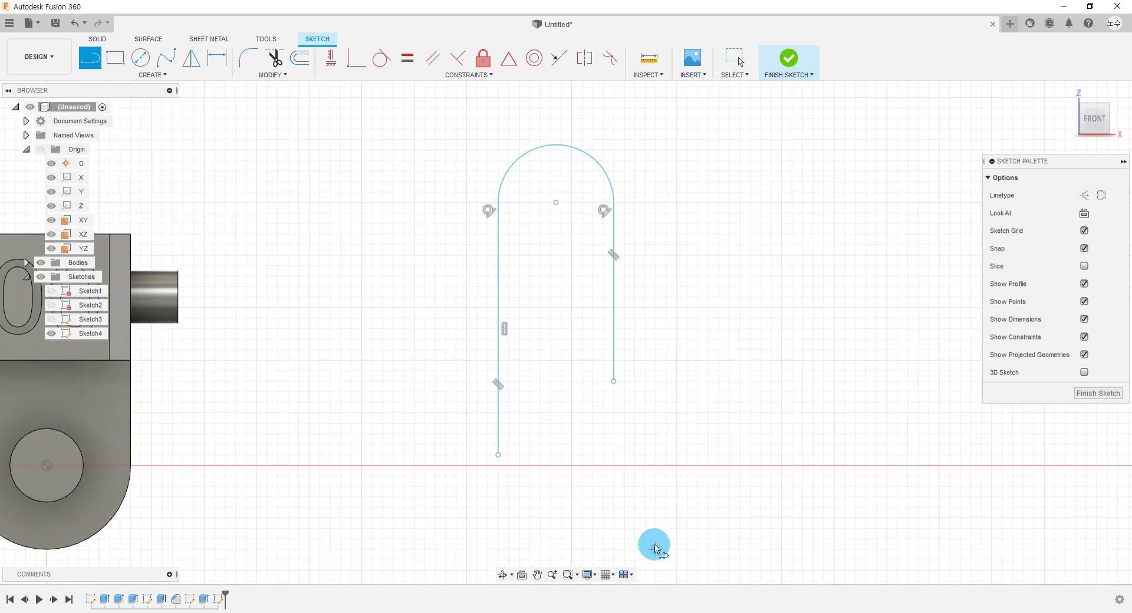
left_click(499, 454)
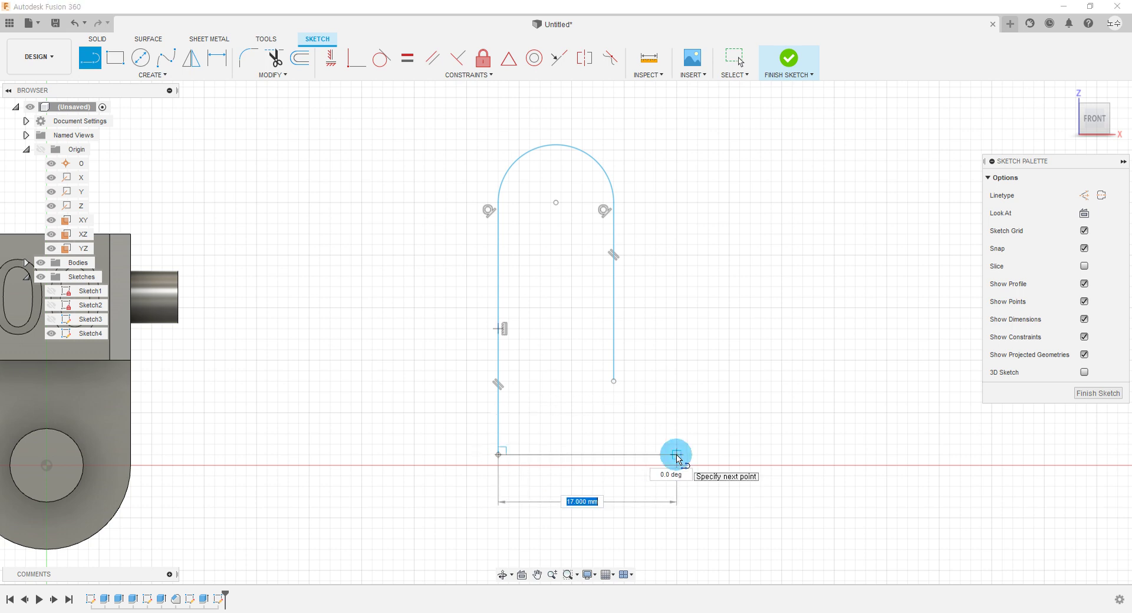
left_click(676, 455)
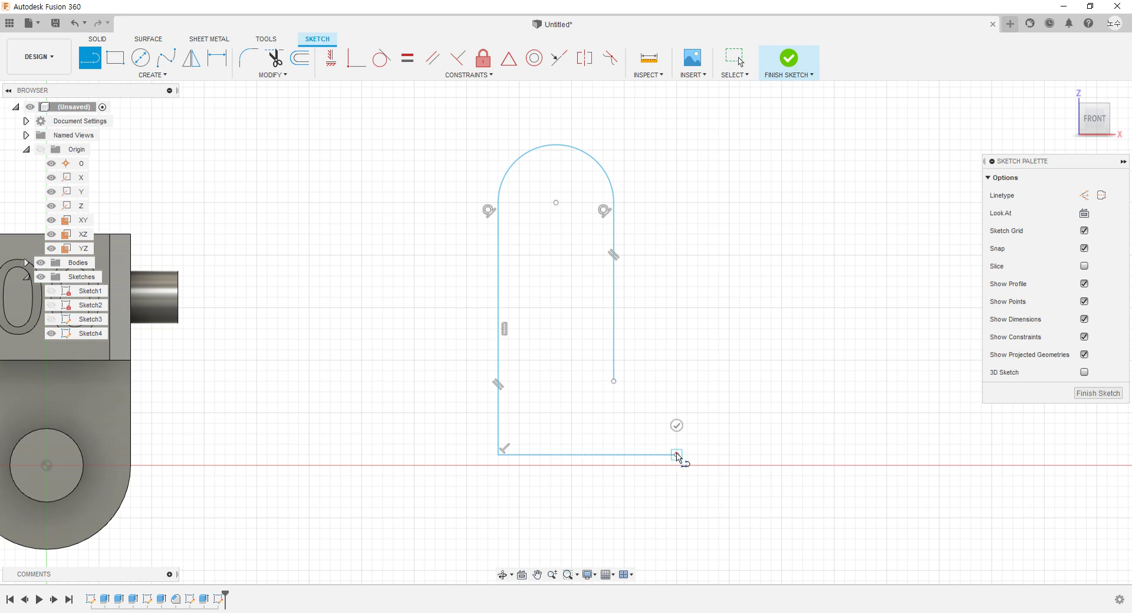
mouse_move(676, 455)
left_mouse_down()
mouse_move(613, 381)
mouse_move(618, 402)
mouse_move(655, 391)
mouse_move(634, 389)
left_mouse_up()
scroll(720, 469, "down", 1)
key("Escape")
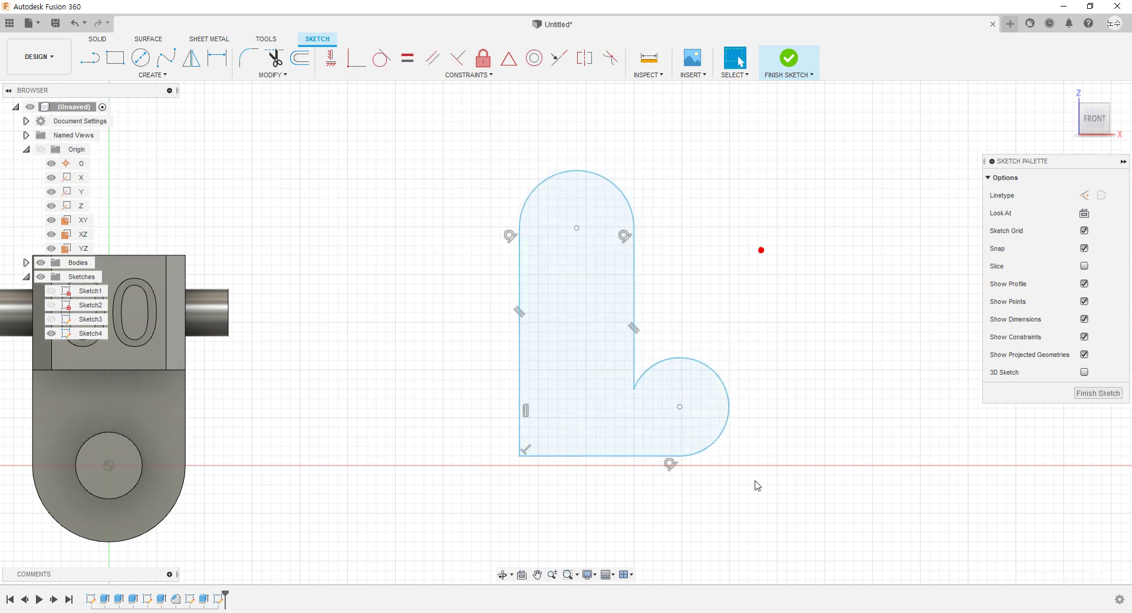
Fix the profile's left and bottom edges in place
left_click(707, 392)
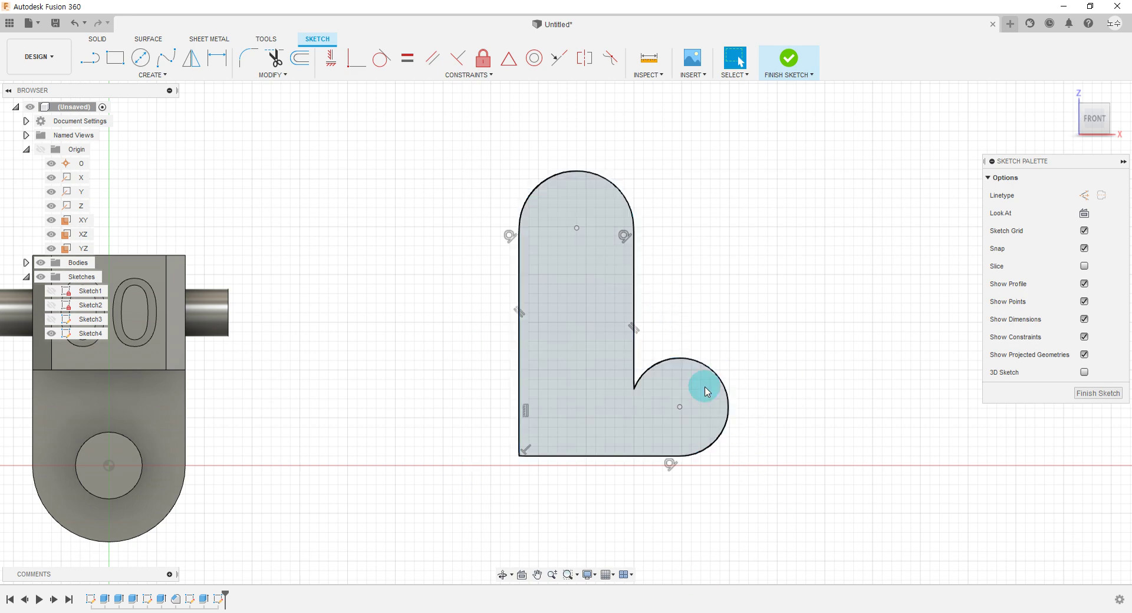
left_click(492, 62)
left_click(520, 458)
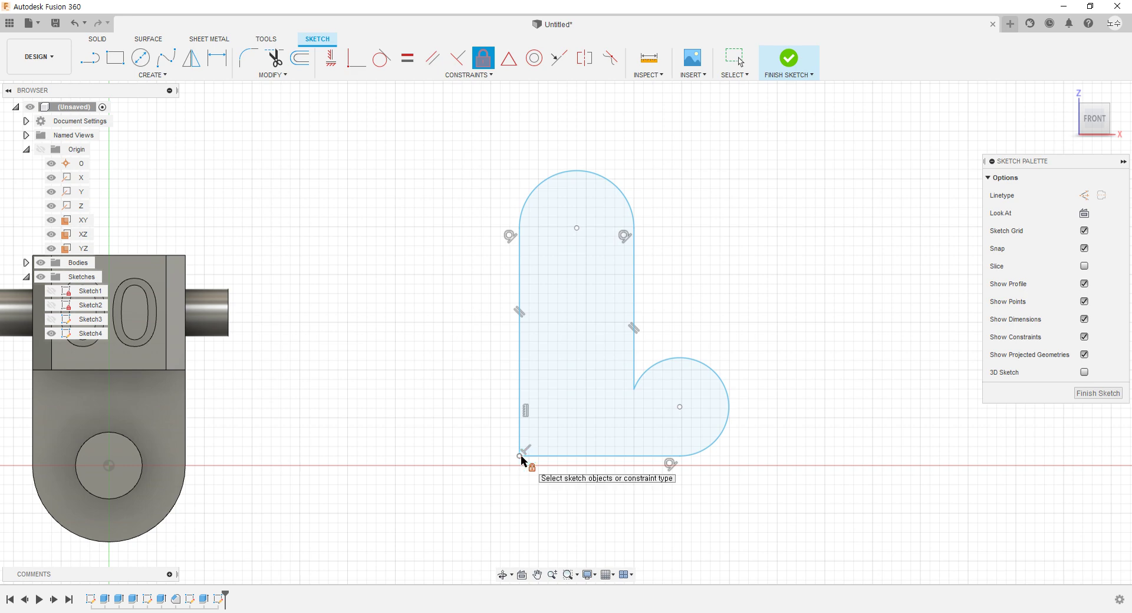
key("Escape")
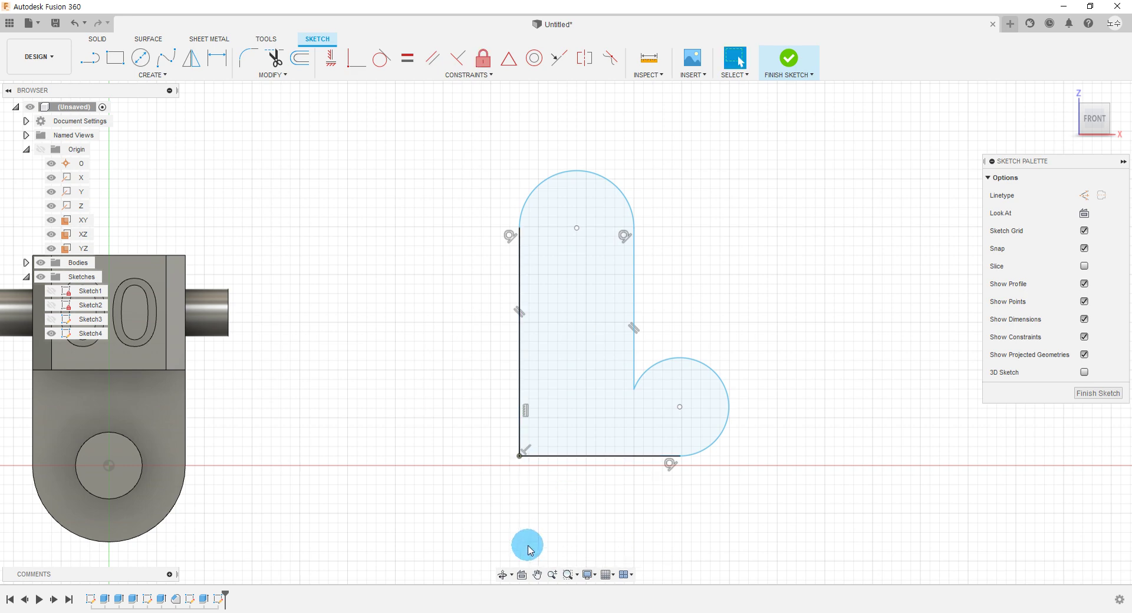
key("alt+Tab")
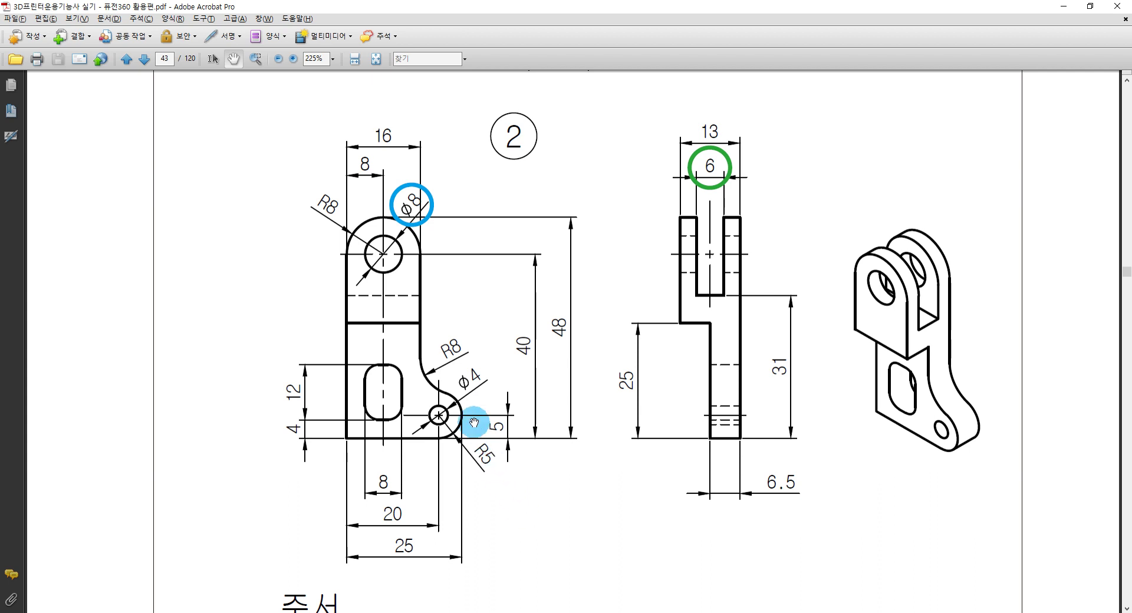
Circle the R5 rounded end around the φ4 hole and the R8 boss in red, then clear the marks
left_click_drag(460, 407, 441, 436)
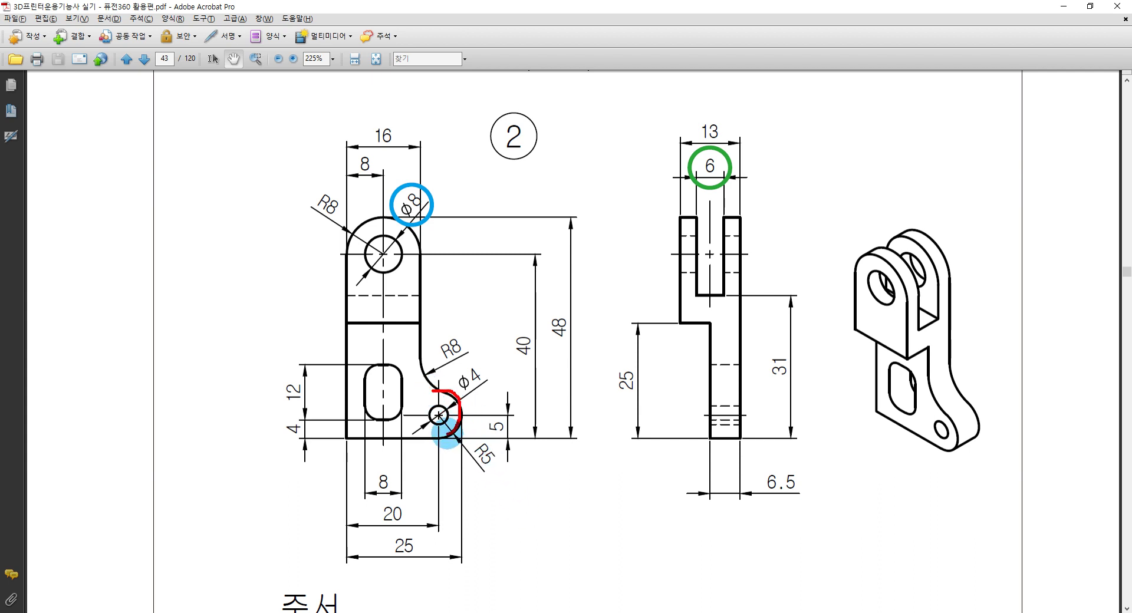
left_click_drag(500, 470, 480, 440)
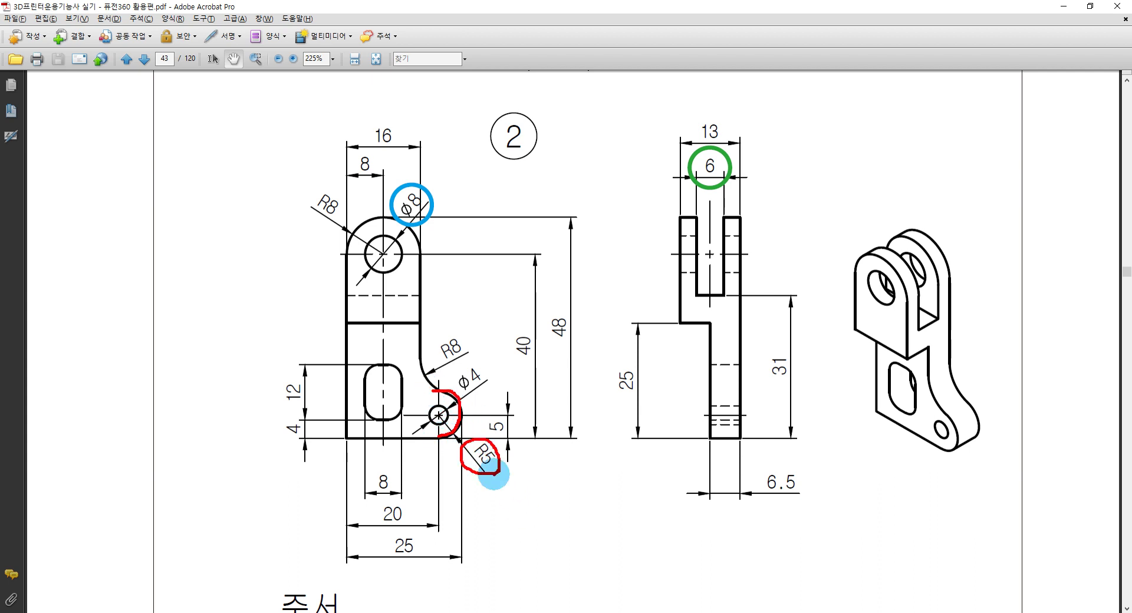
mouse_move(425, 256)
left_mouse_down()
mouse_move(386, 213)
mouse_move(343, 258)
left_mouse_up()
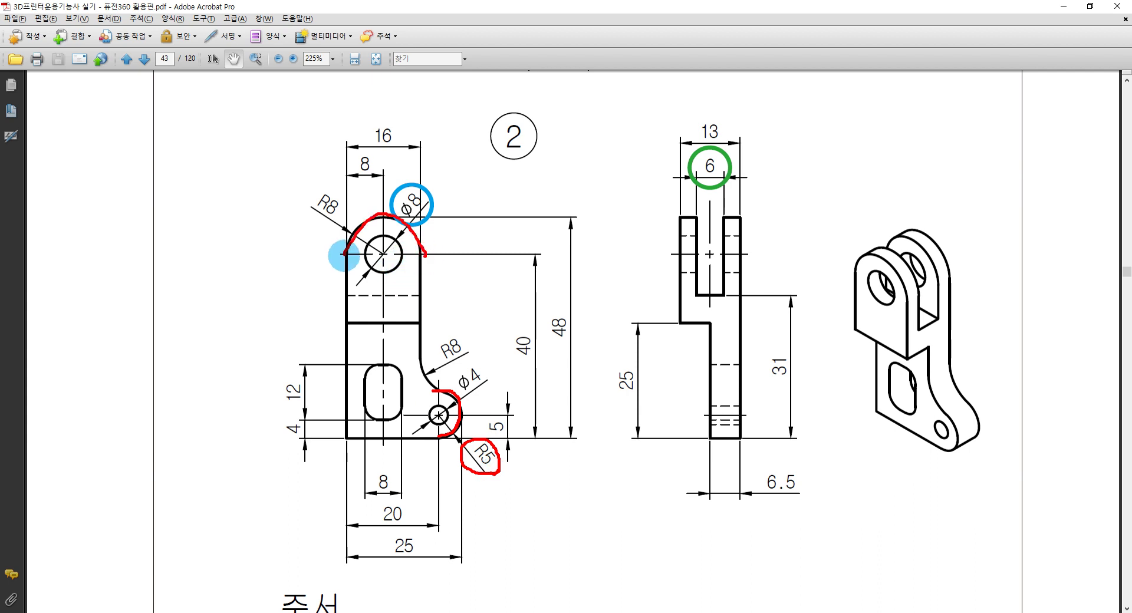
left_click_drag(314, 190, 354, 203)
key("Escape")
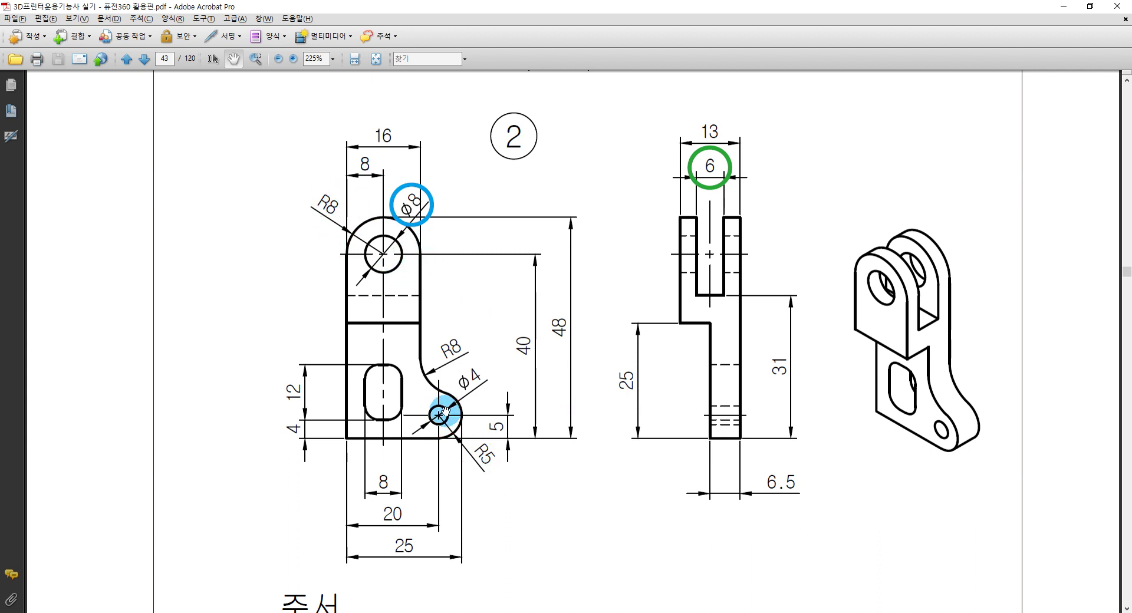
key("alt+Tab")
left_click(217, 58)
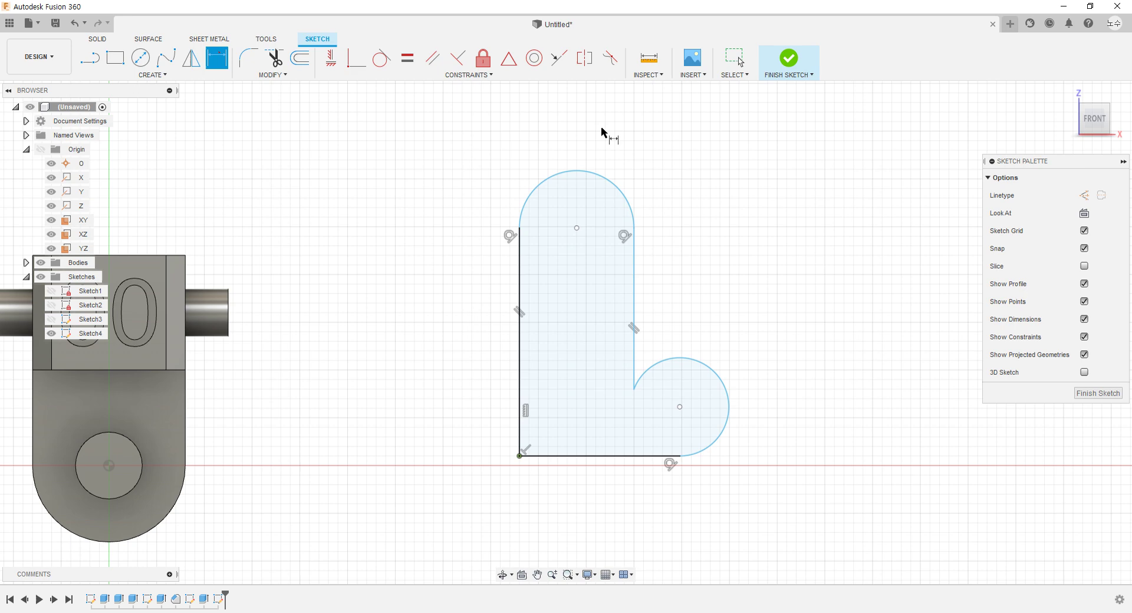
Dimension the top arc with an R8 radius
left_click(568, 172)
left_click(560, 144)
type("8")
key("Return")
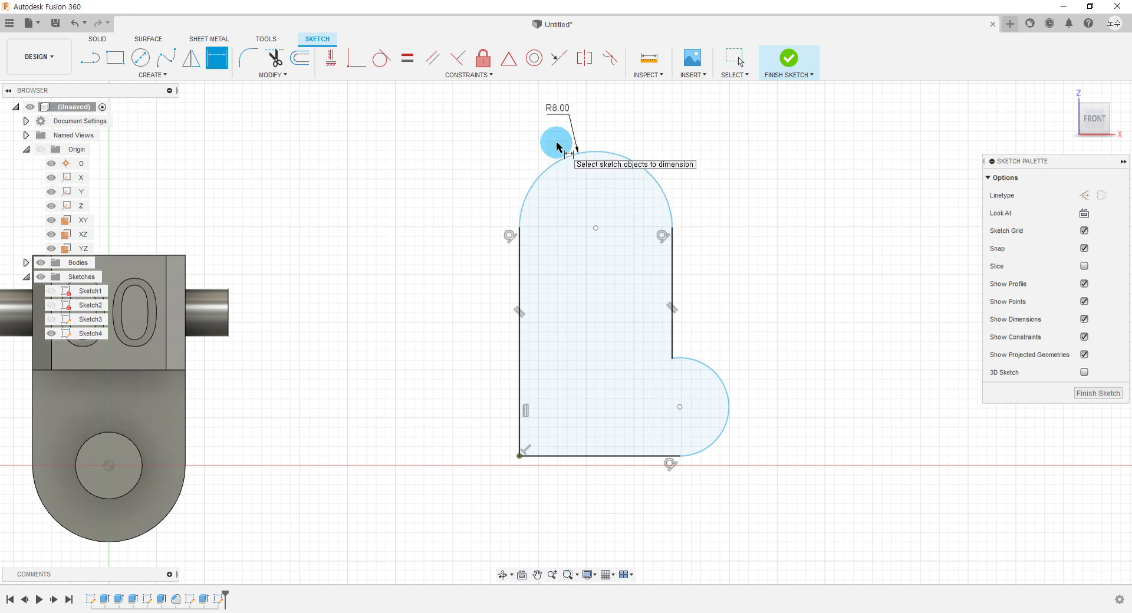
Dimension the lower-right arc with an R5 radius and clear the selection
left_click(706, 450)
left_click(719, 473)
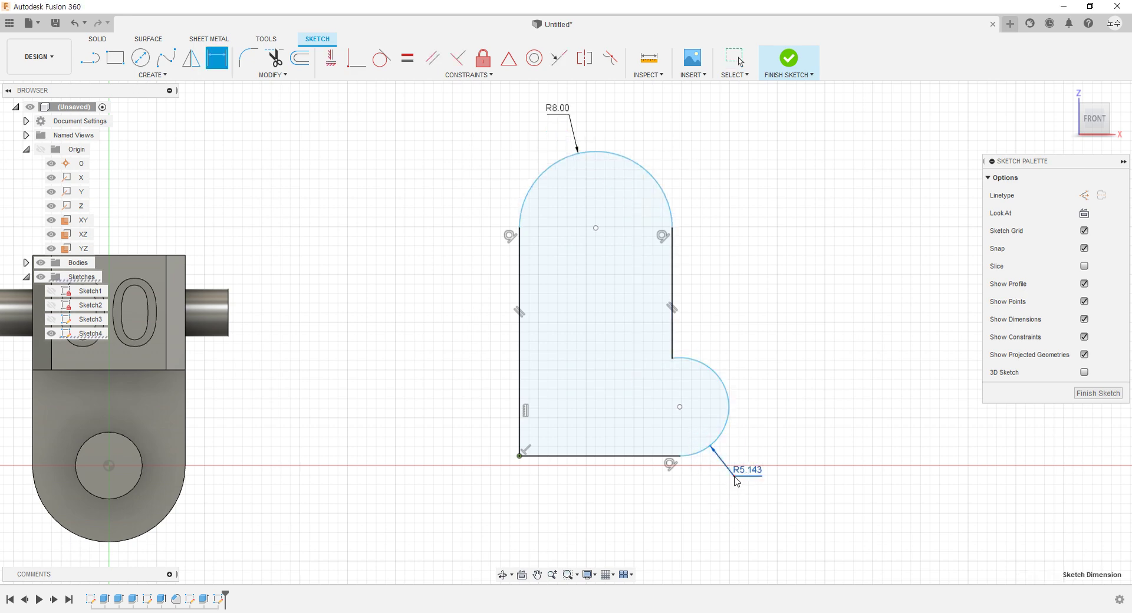
type("5.142757")
left_click(736, 472)
key("Escape")
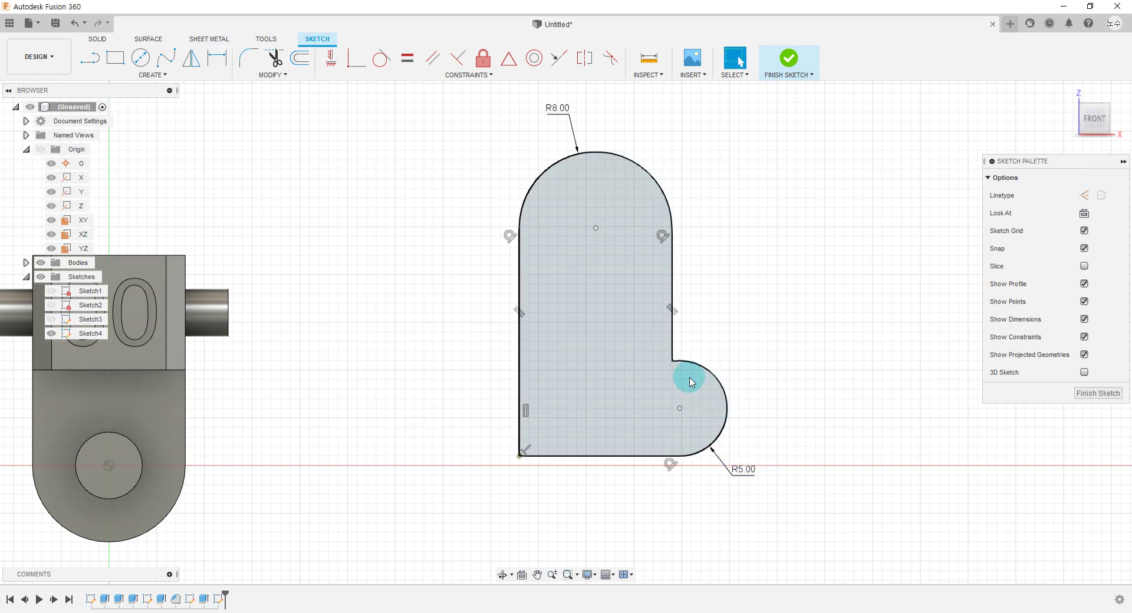
left_click_drag(672, 361, 644, 382)
left_click(832, 451)
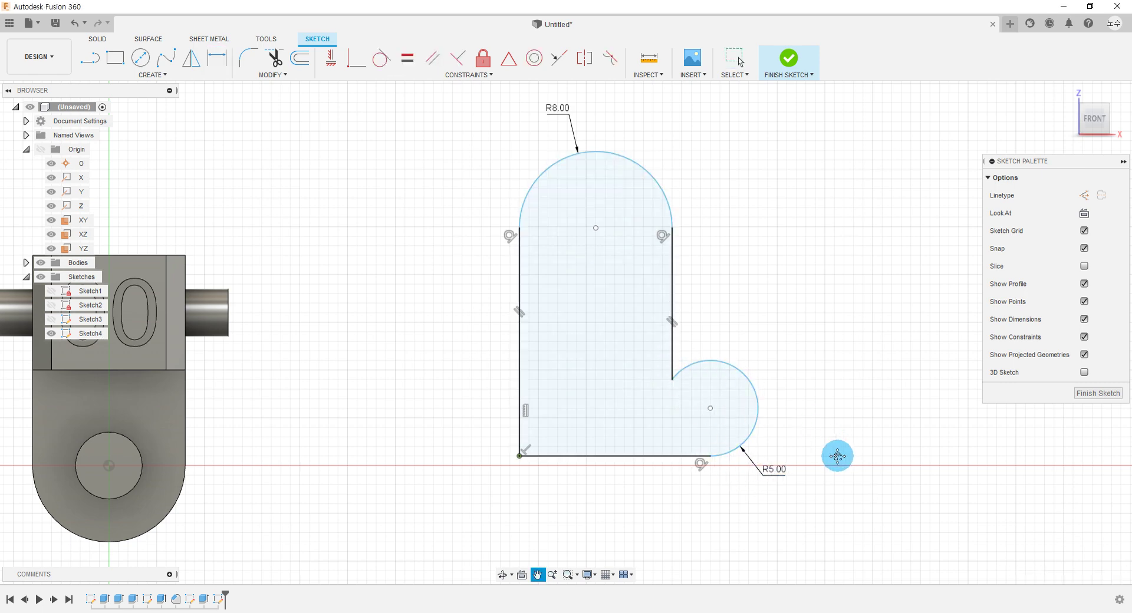
left_click(836, 460)
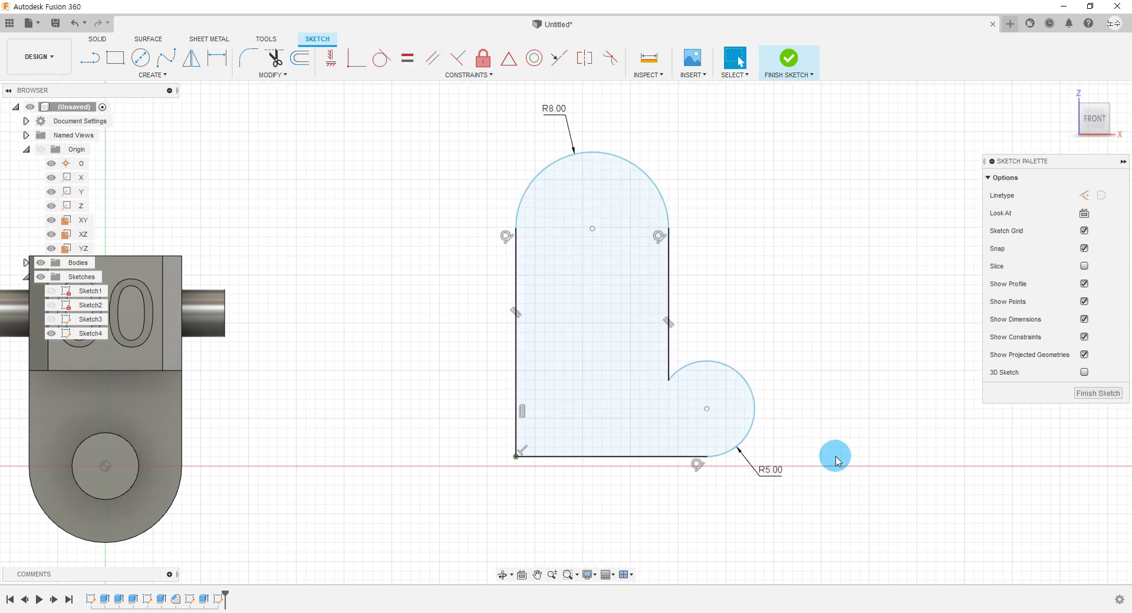
key("alt+Tab")
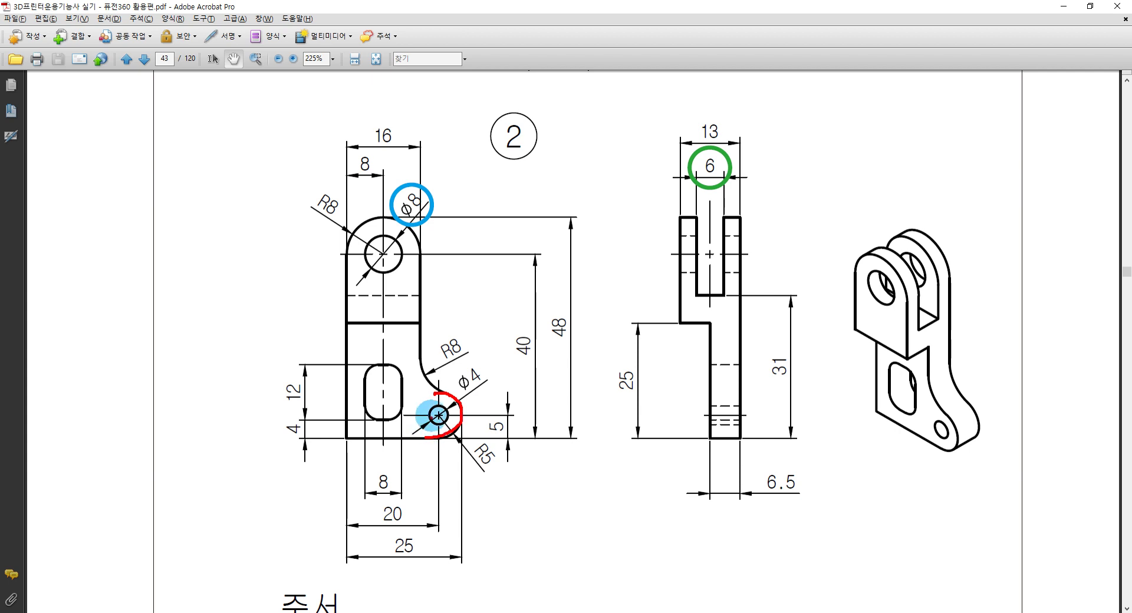
Mark the bottom edge, φ8 hole centre, 20 width and 40 height in red, then clear them
left_click_drag(344, 436, 345, 444)
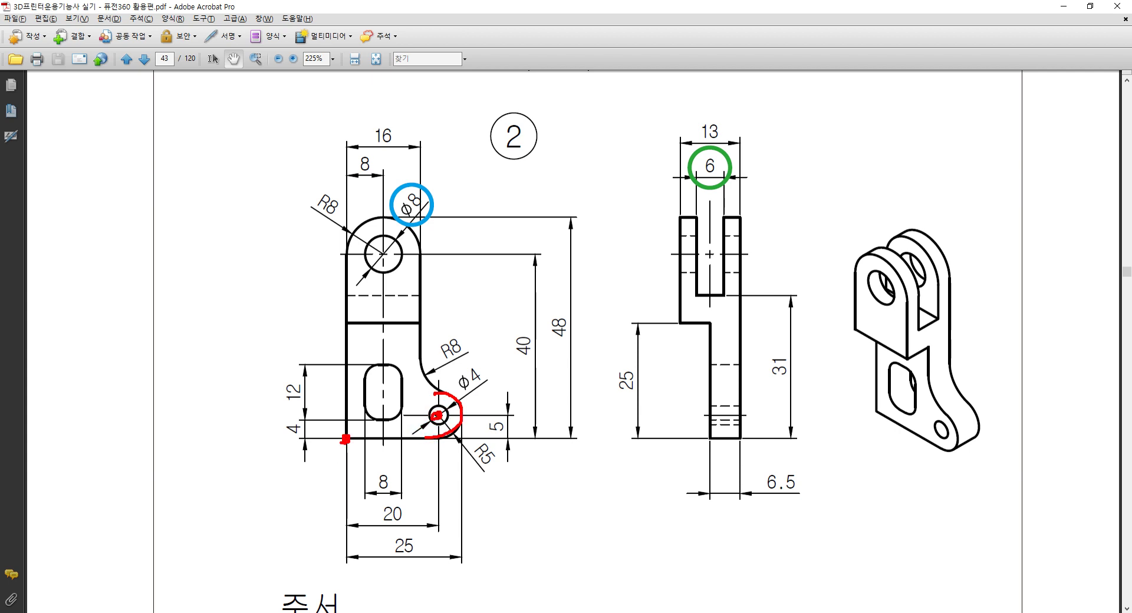
left_click(342, 436)
left_click_drag(437, 416, 436, 459)
mouse_move(335, 521)
left_mouse_down()
mouse_move(389, 524)
mouse_move(430, 508)
left_mouse_up()
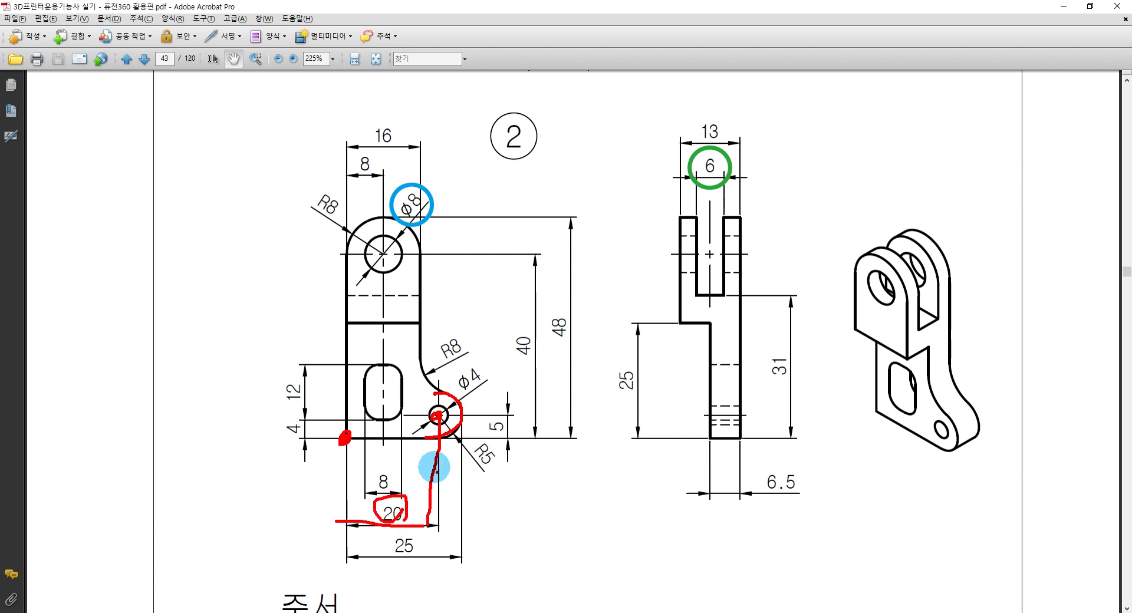
key("e")
left_click_drag(343, 438, 435, 438, "shift")
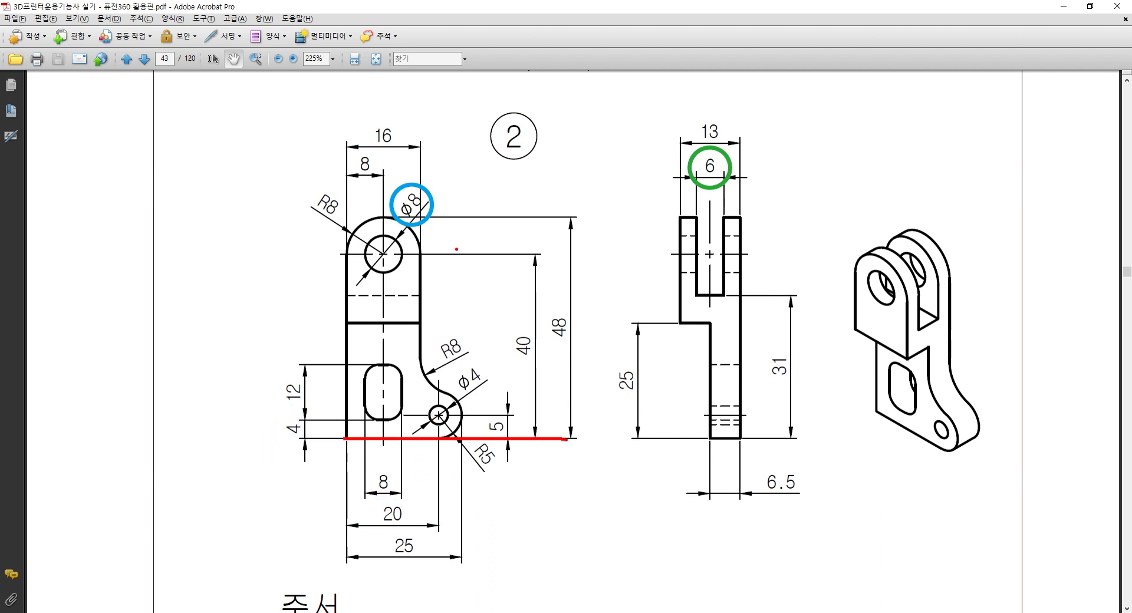
left_click(393, 257)
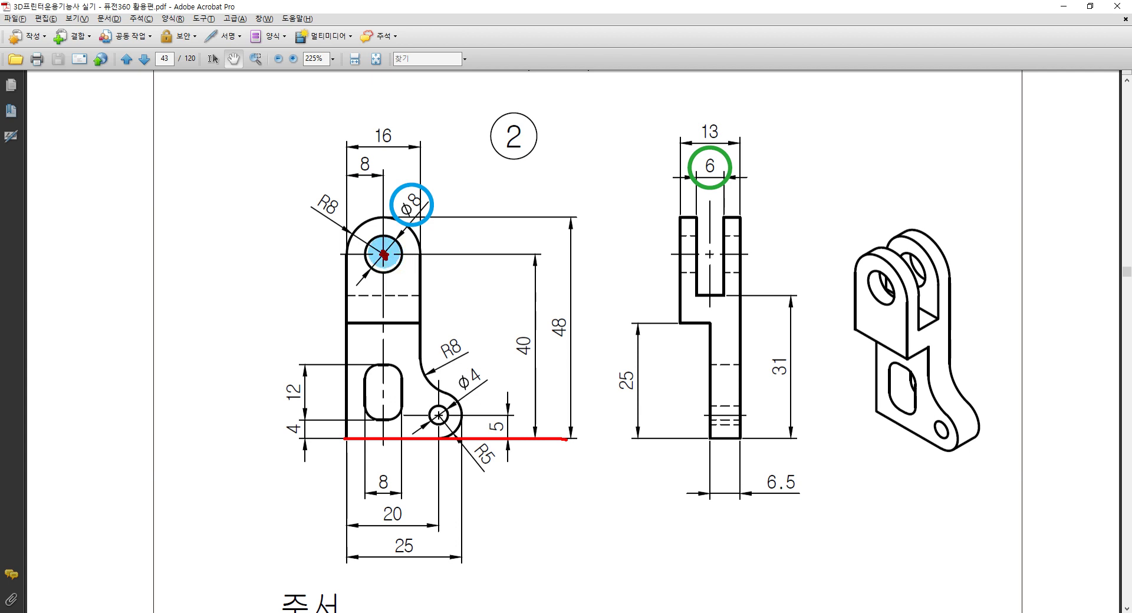
left_click_drag(552, 365, 538, 352)
key("e")
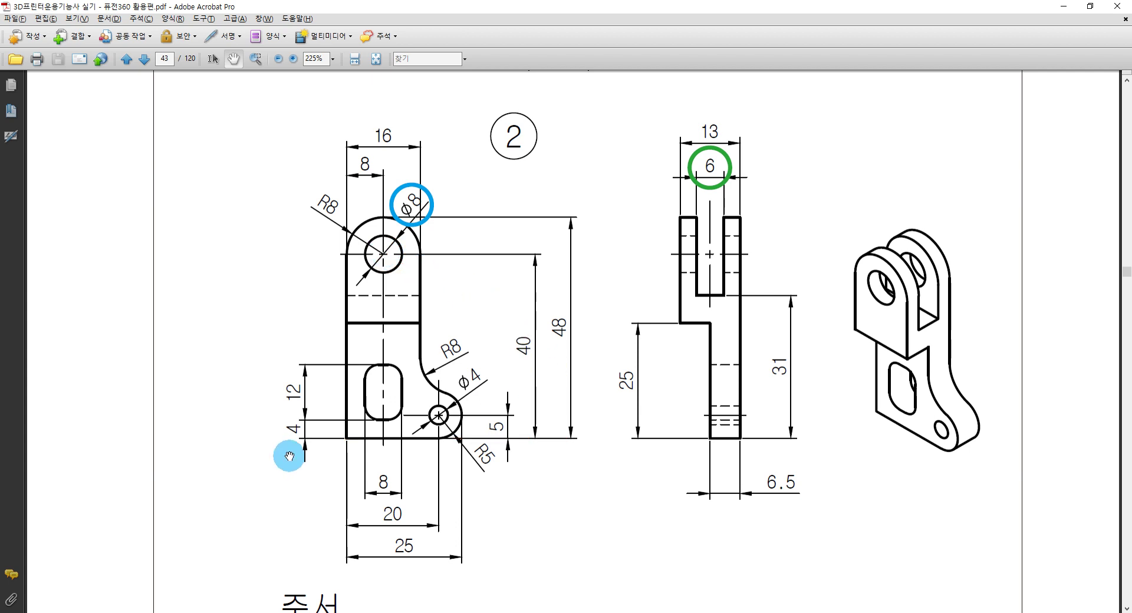
key("alt+Tab")
Dimension the sketch's bottom edge to 20 mm
left_click(226, 59)
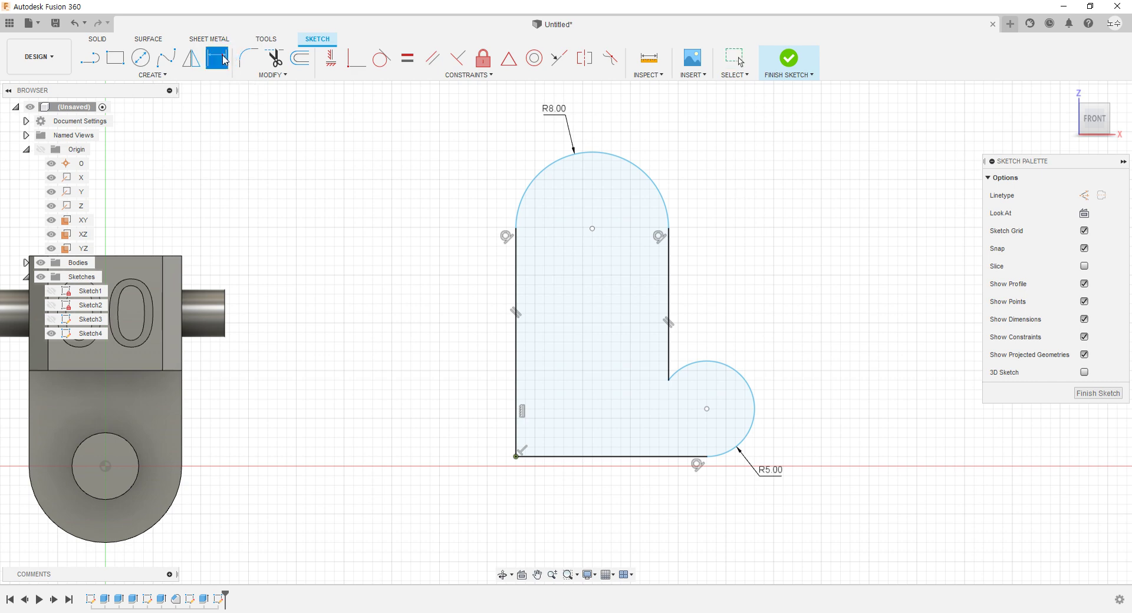
scroll(530, 351, "down", 2)
left_click(520, 424)
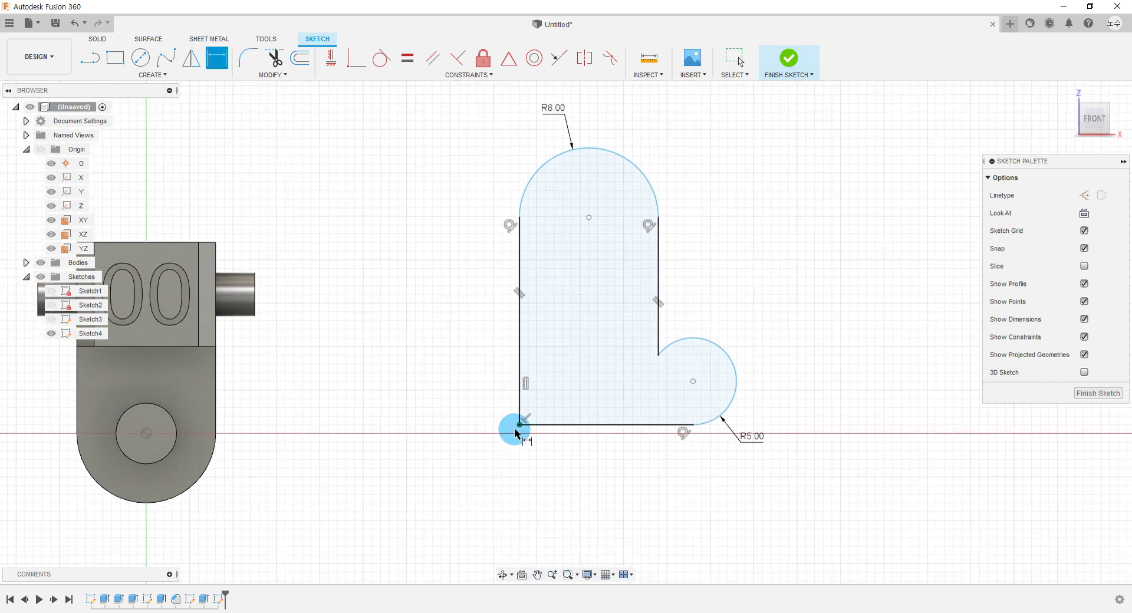
left_click(694, 382)
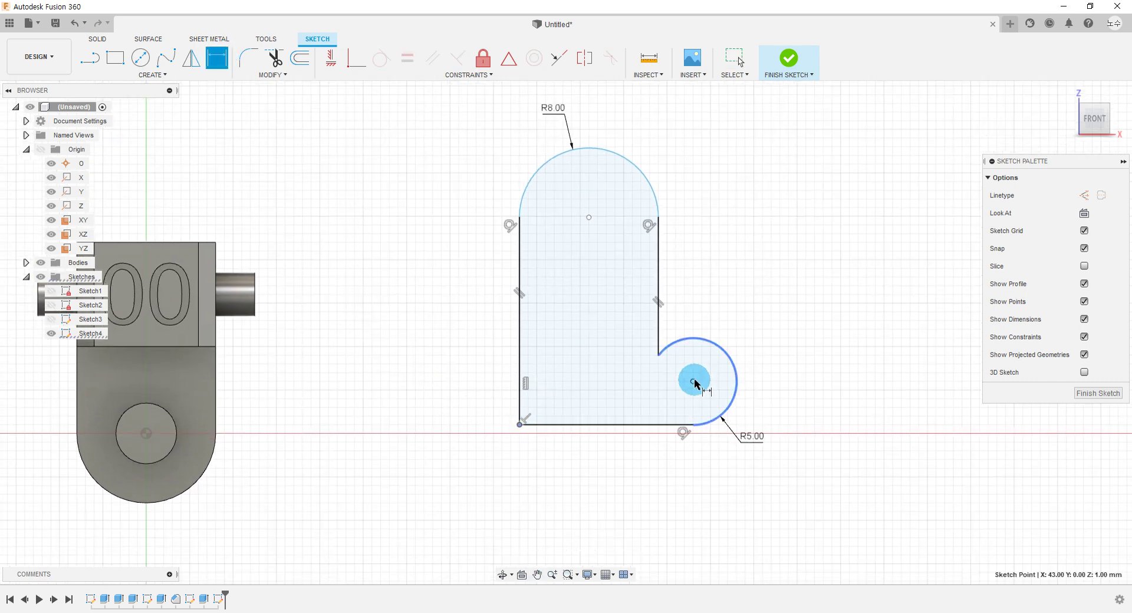
key("Escape")
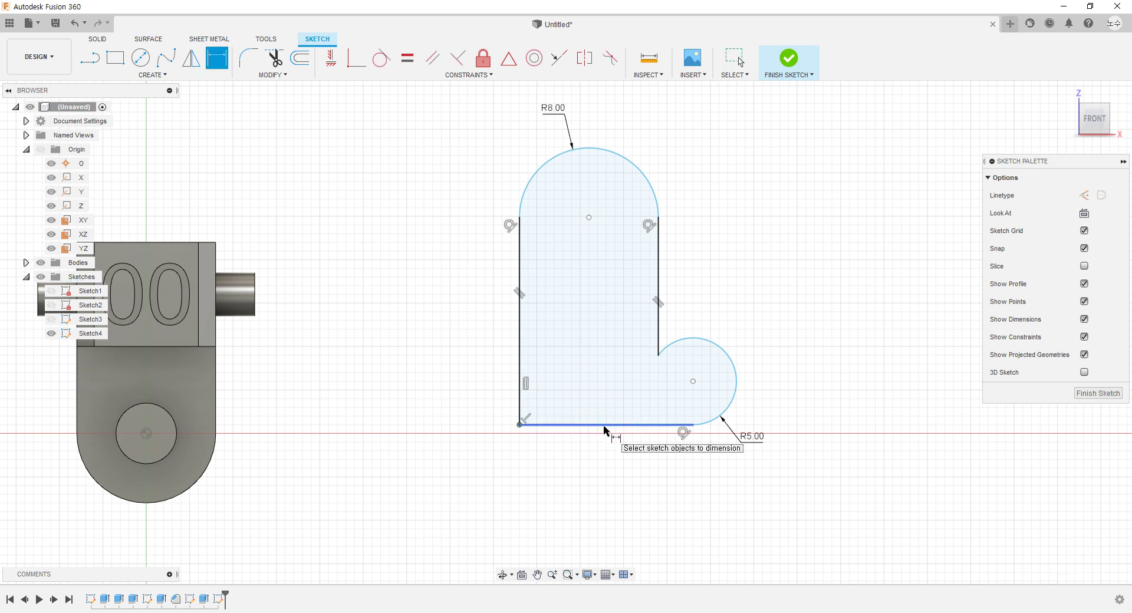
left_click(604, 431)
left_click(595, 471)
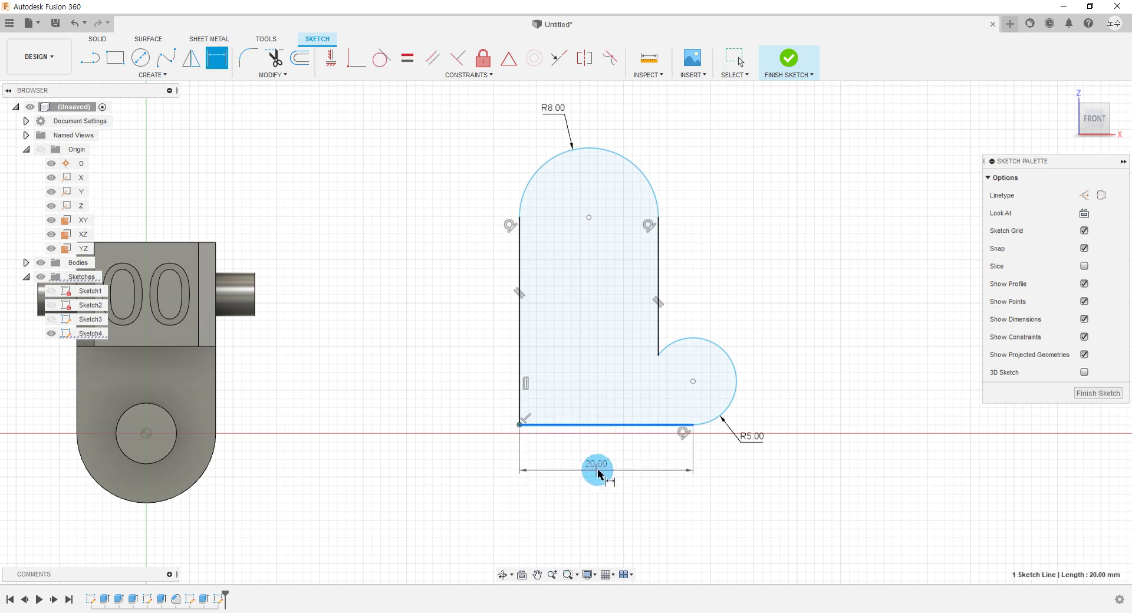
left_click(730, 447)
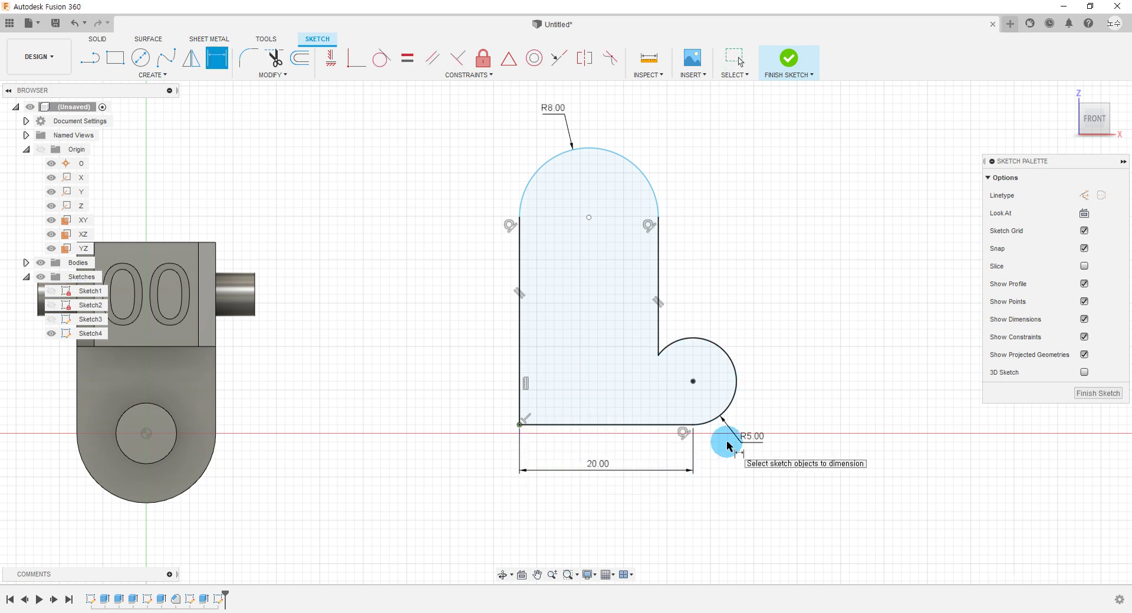
Set the top arc centre 40 mm above the bottom-left corner, then return to the PDF drawing
left_click(519, 425)
left_click(588, 217)
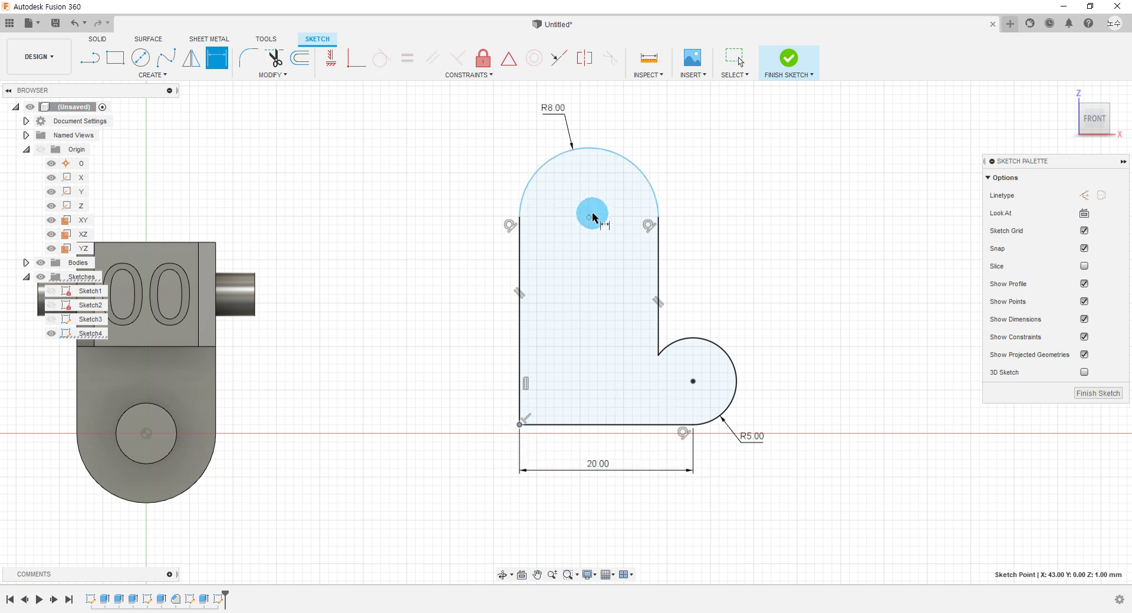
left_click(471, 309)
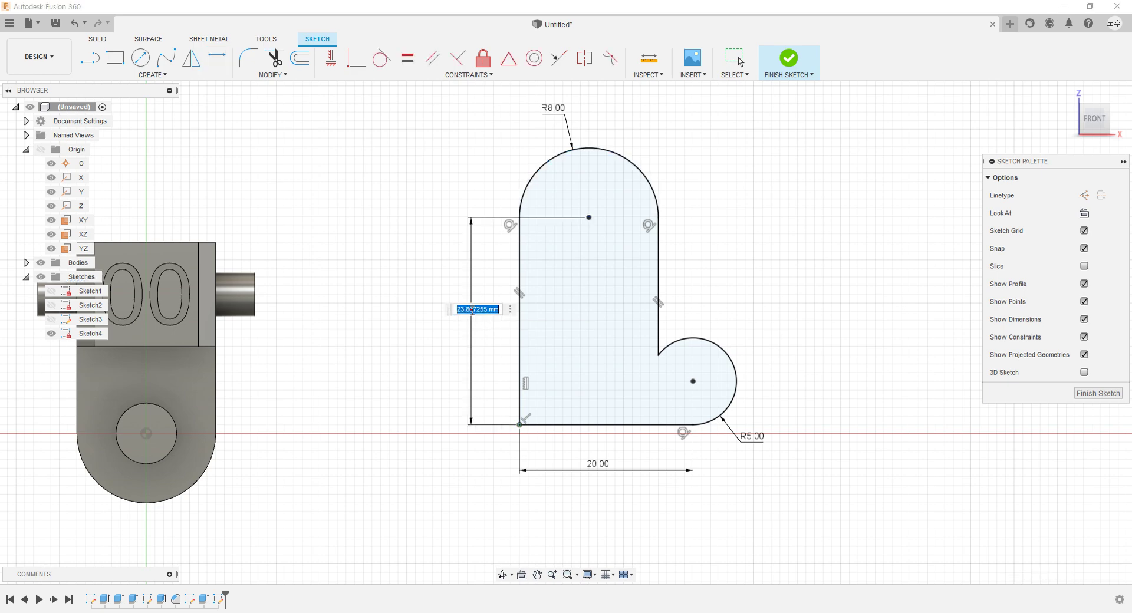
type("40")
key("Return")
scroll(607, 430, "down", 3)
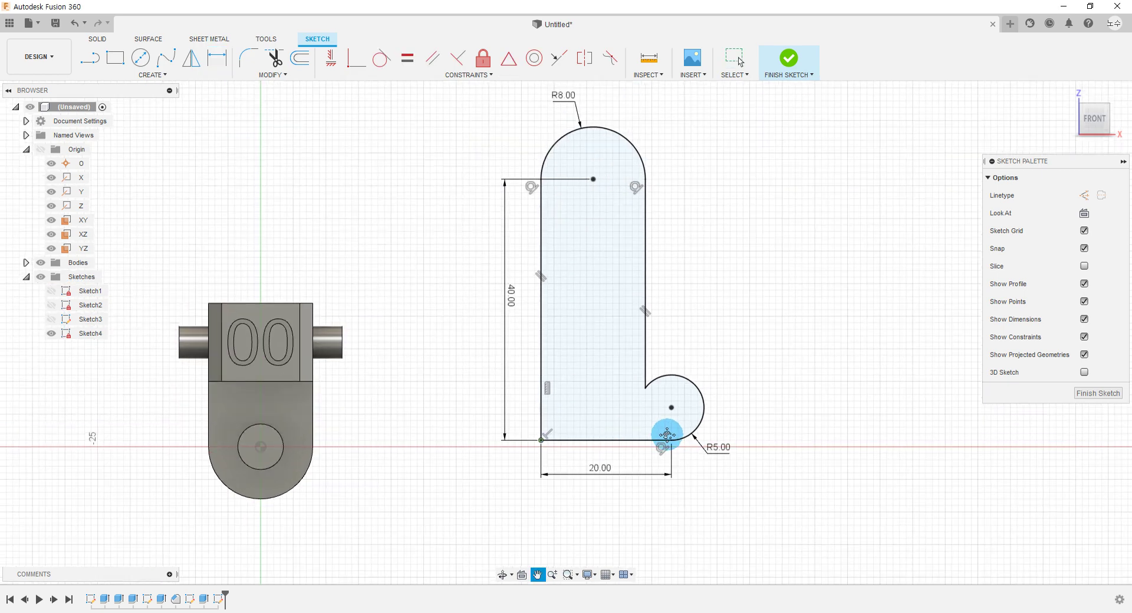
key("Escape")
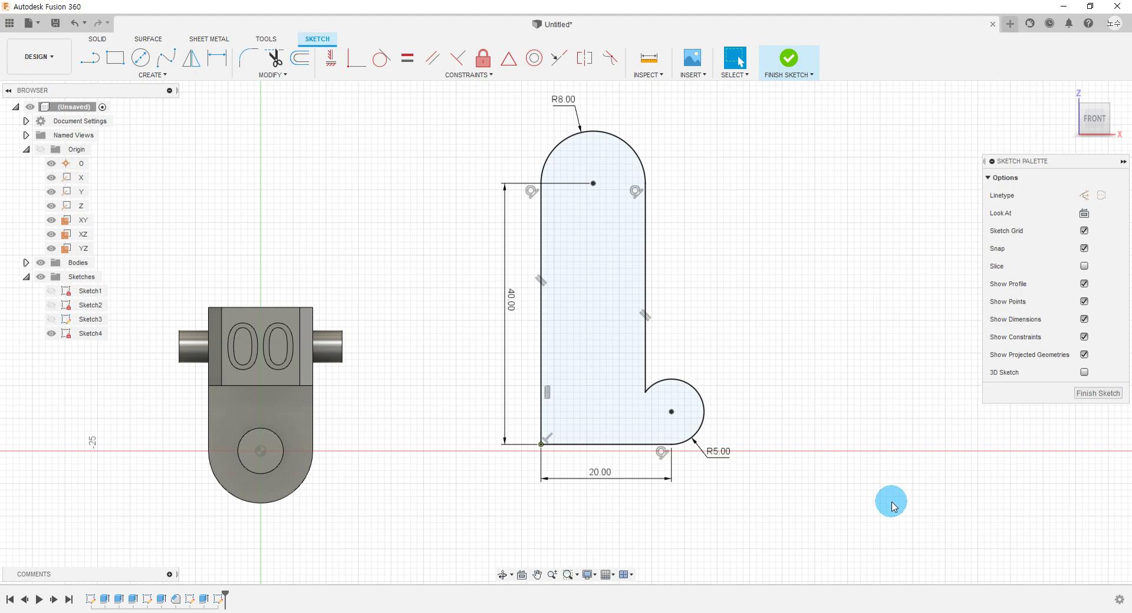
key("alt+Tab")
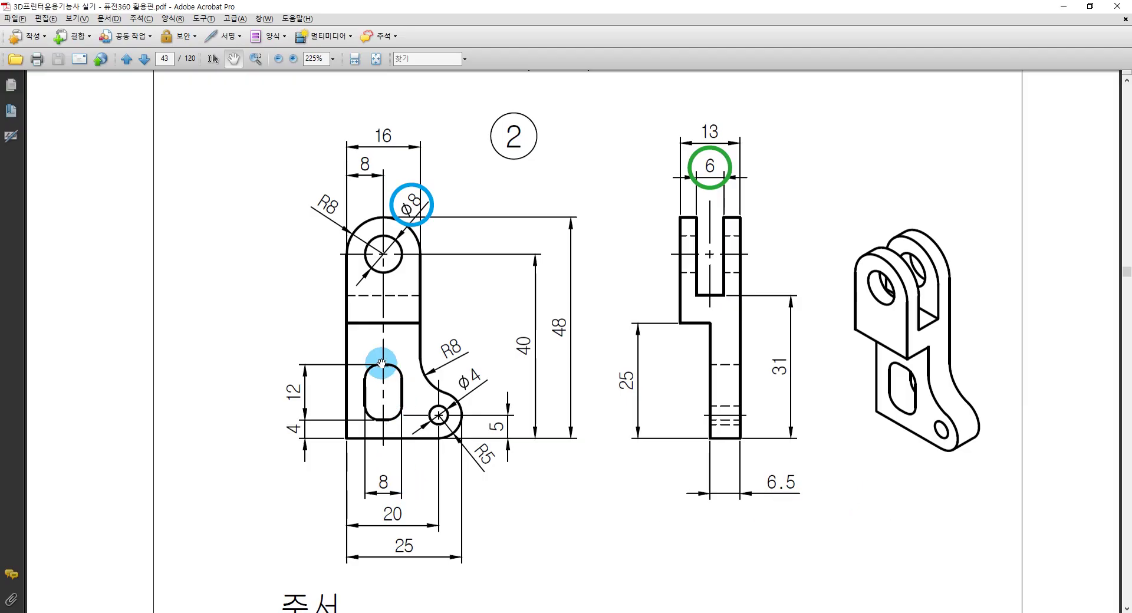
Mark the φ8 hole and trace part 2's rounded slot outline in red pen
left_click_drag(370, 246, 385, 236)
left_click_drag(366, 367, 366, 367)
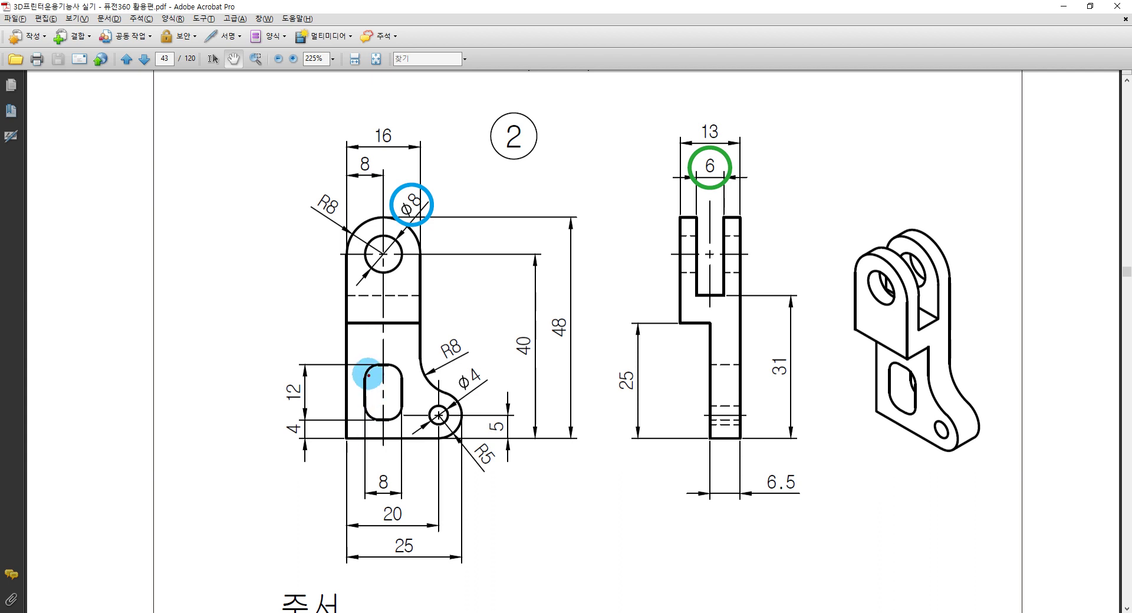
left_click_drag(377, 364, 377, 365)
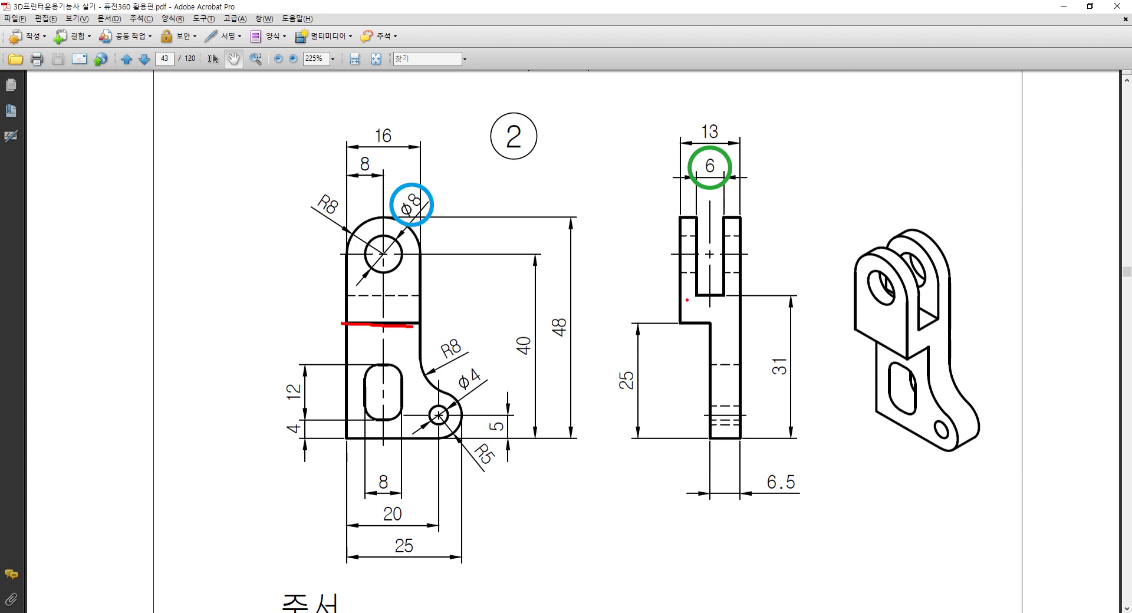
Mark the step corner in the side view of drawing ② with the pen markup
left_click(701, 328)
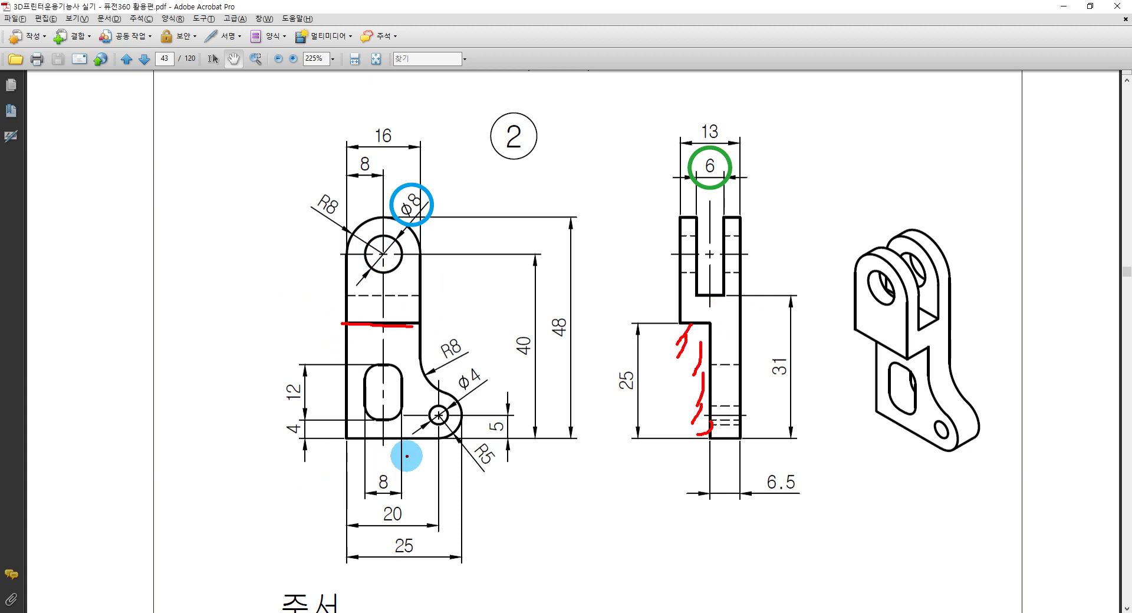
Draw a centre-diameter circle at the top R8 arc centre and a smaller one at the R5 arc centre
key("alt+Tab")
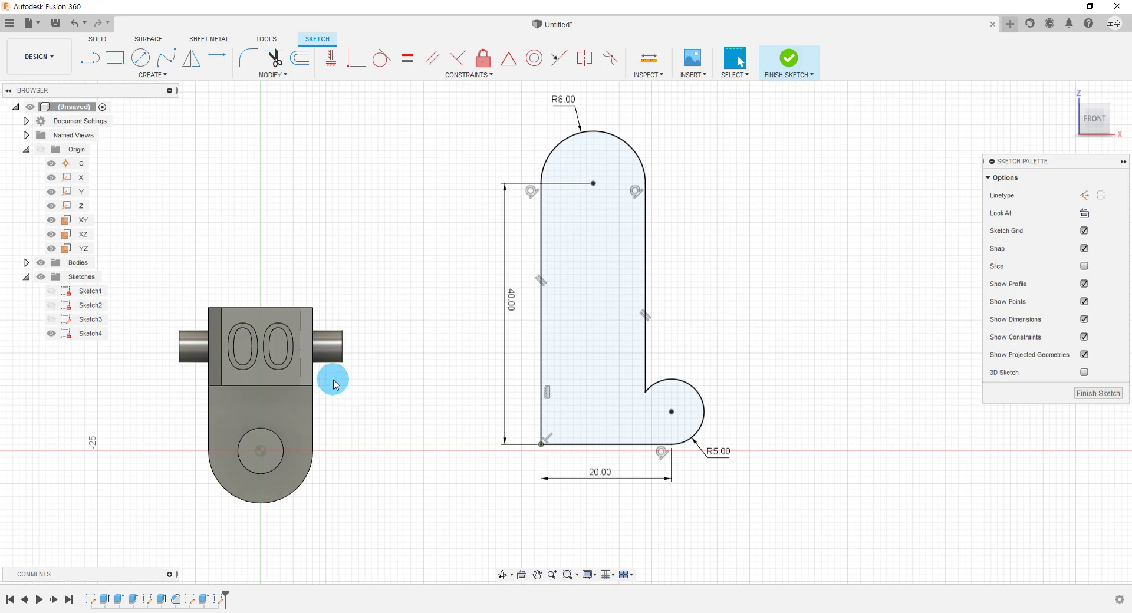
left_click(149, 74)
mouse_move(99, 113)
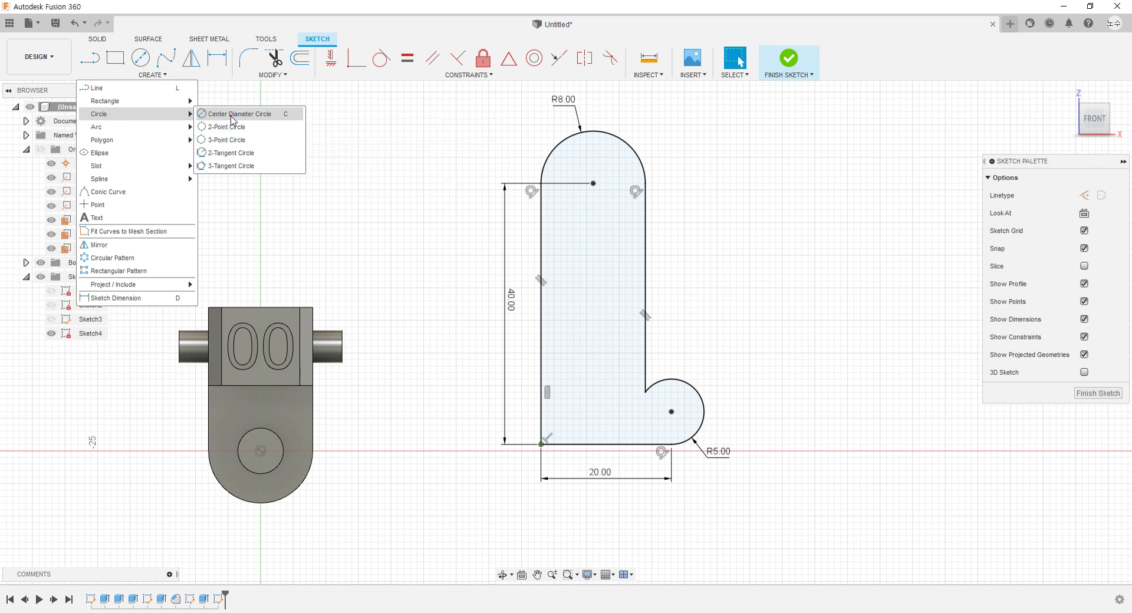
left_click(230, 118)
left_click(593, 183)
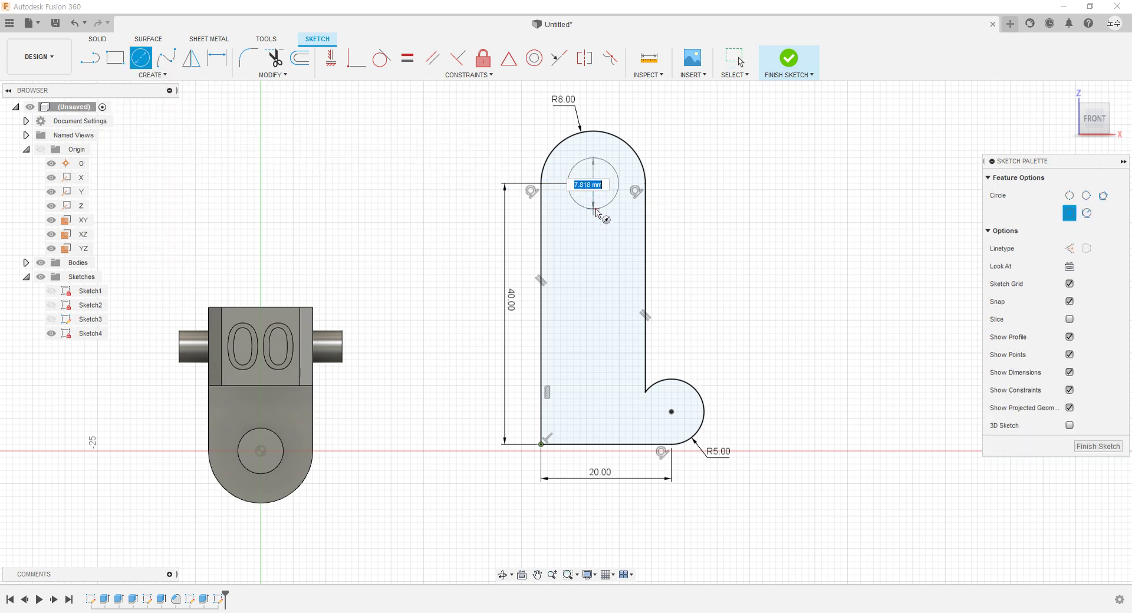
left_click(608, 204)
left_click(671, 412)
left_click(676, 426)
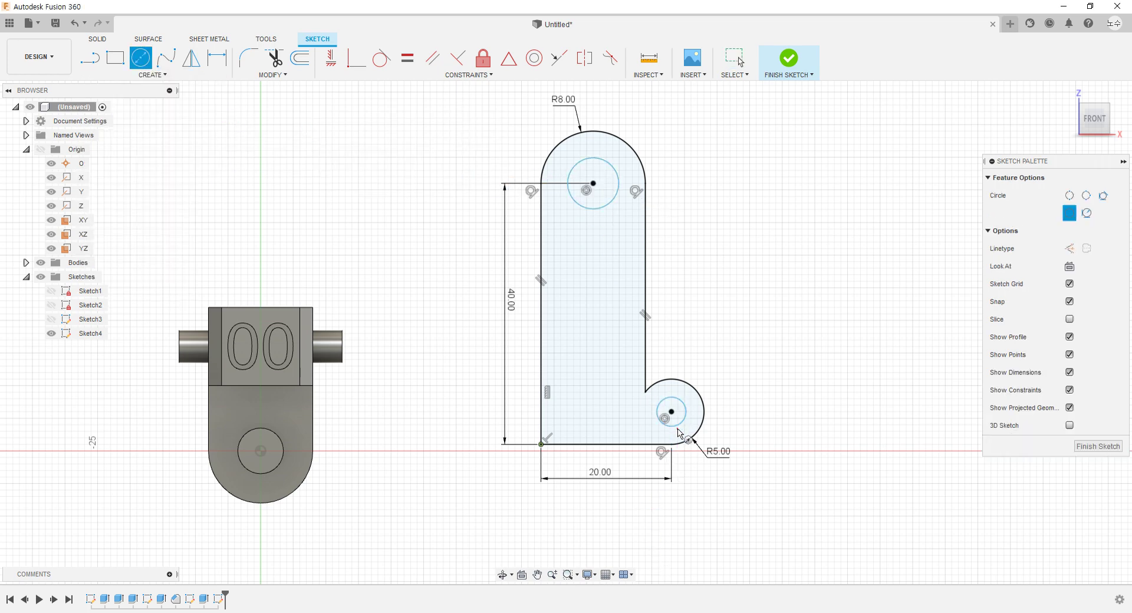
Tick off the Ø8 dimension on the reference drawing
key("alt+Tab")
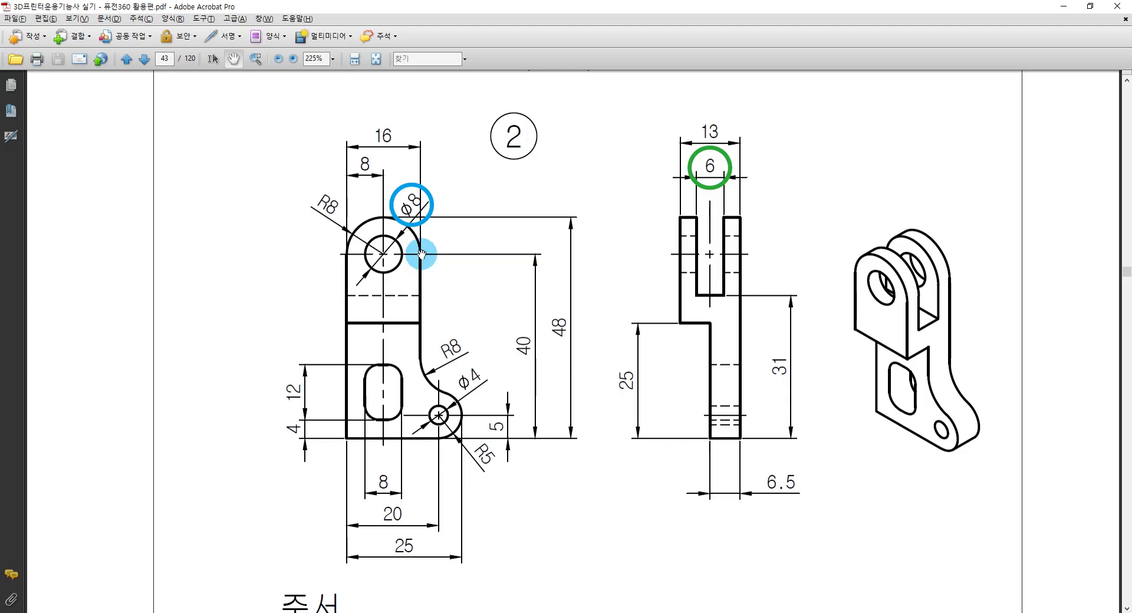
left_click_drag(417, 189, 447, 160)
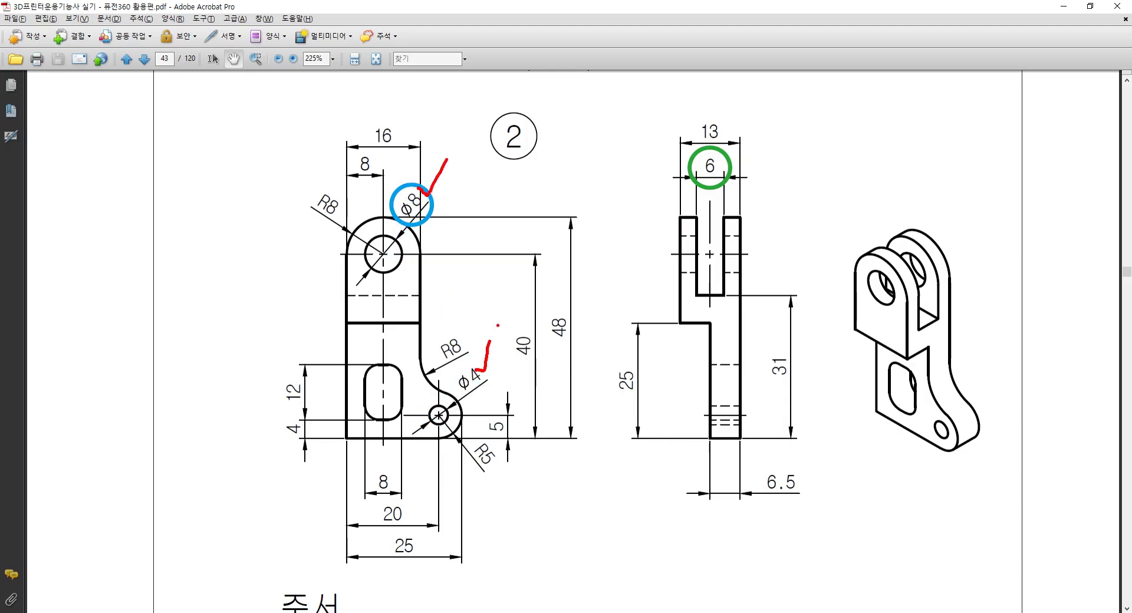
key("alt+Tab")
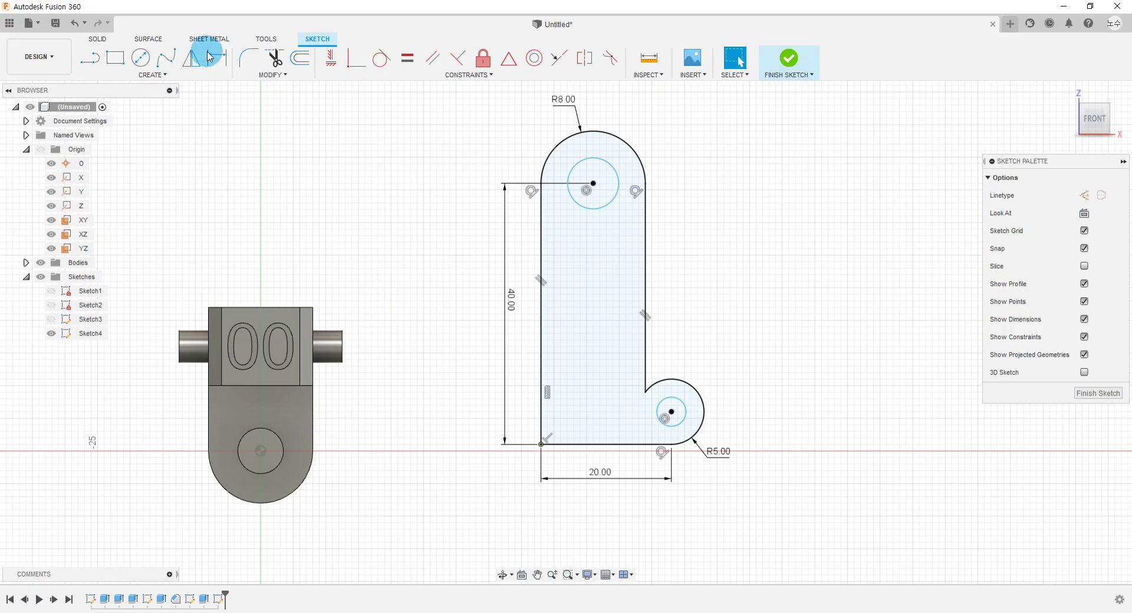
Dimension the top circle to Ø8 and the small circle to Ø4
left_click(210, 56)
left_click(610, 204)
left_click(672, 209)
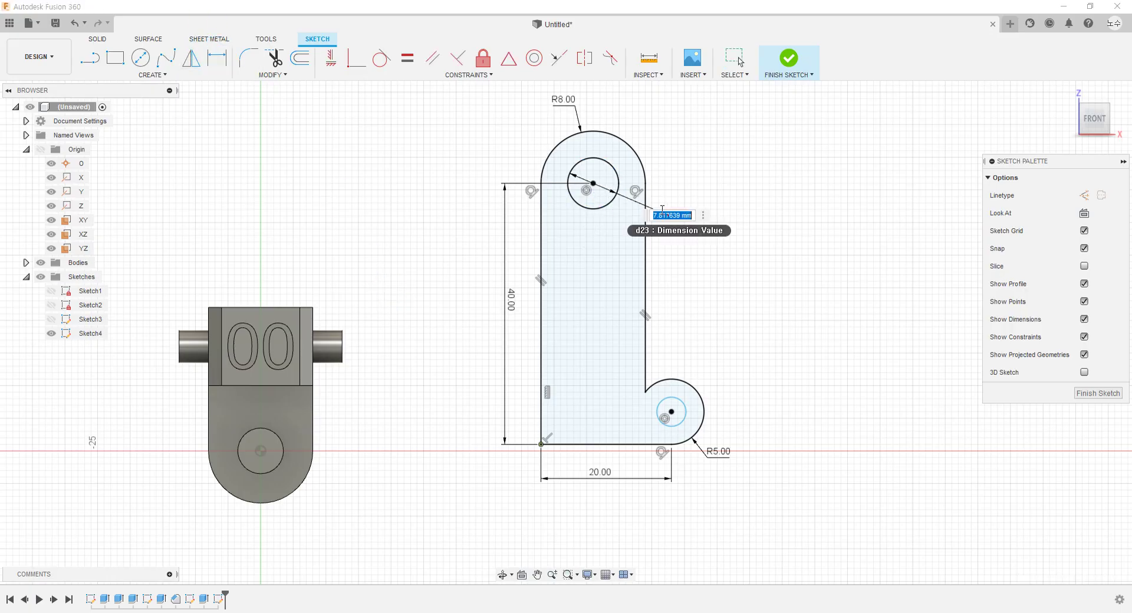
key("Return")
left_click(682, 402)
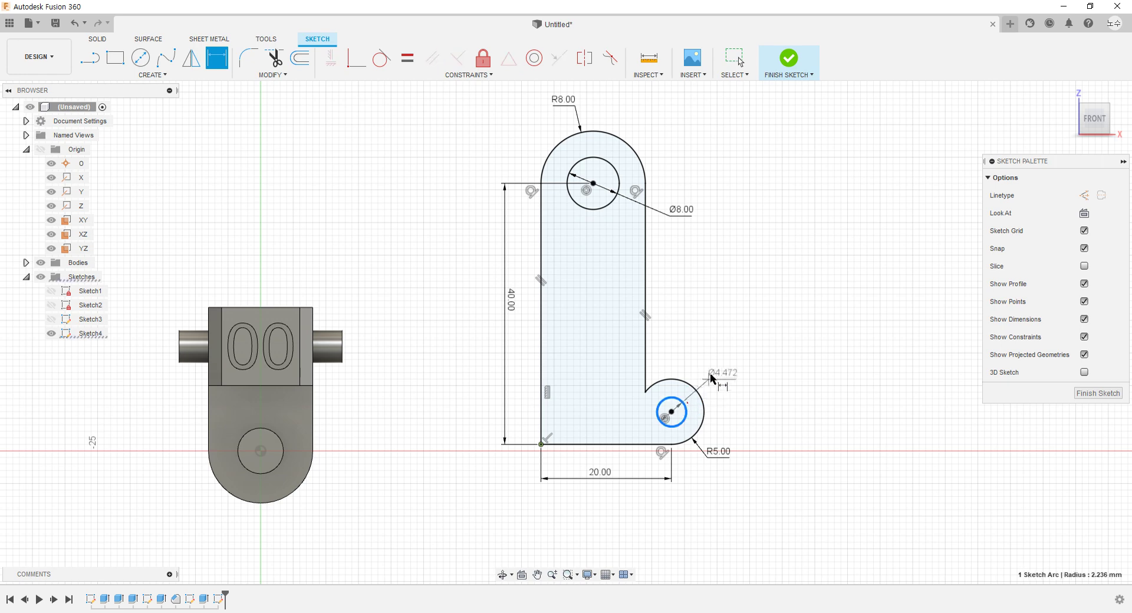
left_click(715, 371)
left_click(751, 440)
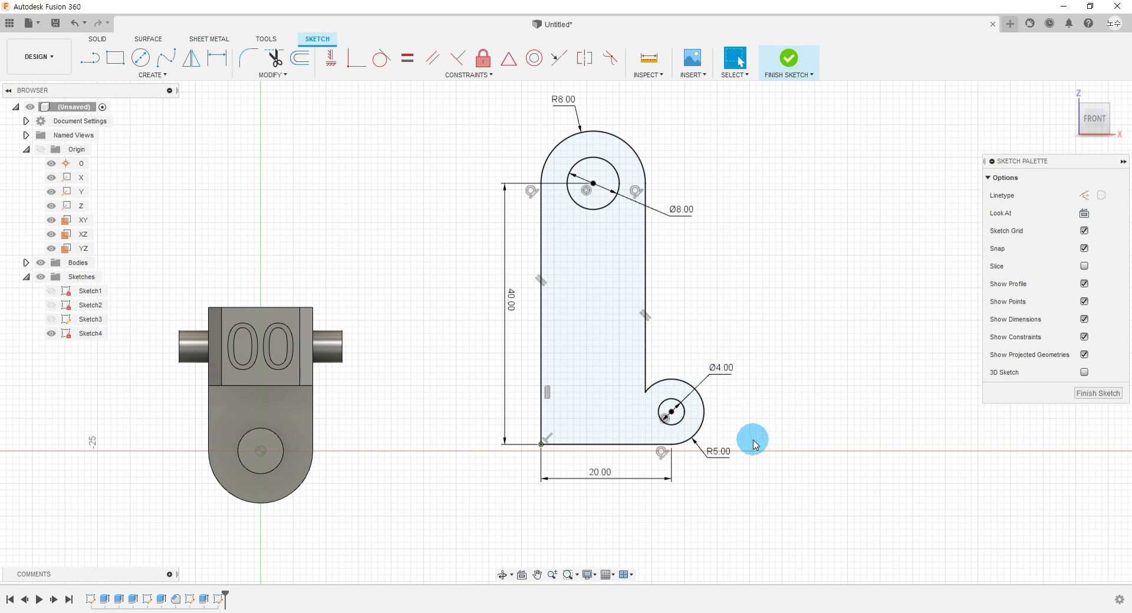
Draw a horizontal line across the profile from its left edge to its right edge
scroll(754, 447, "up", 1)
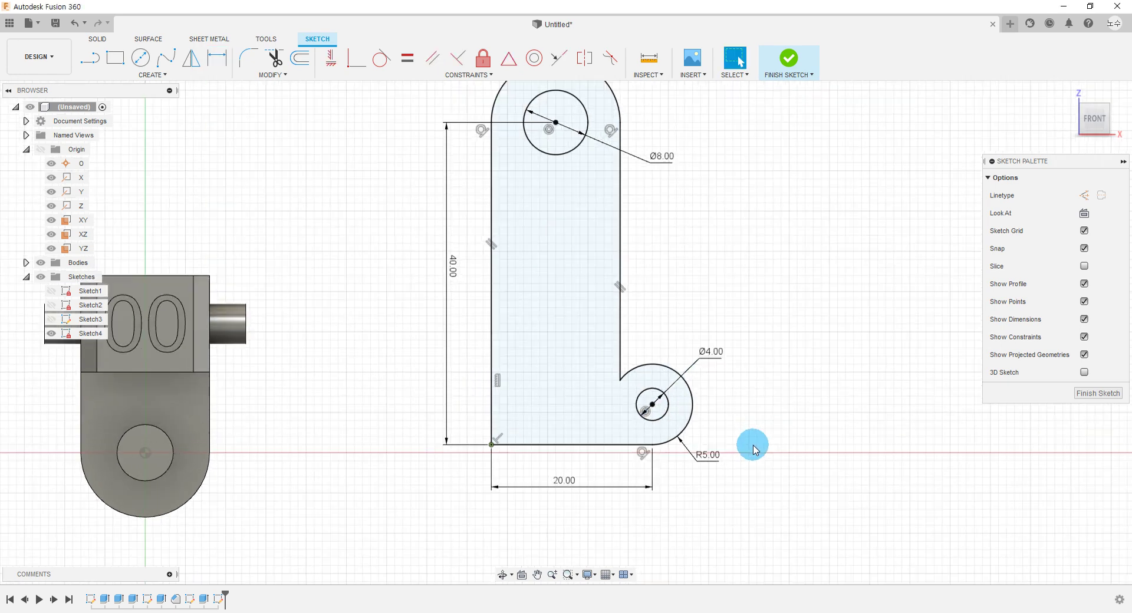
left_click(145, 75)
left_click(97, 88)
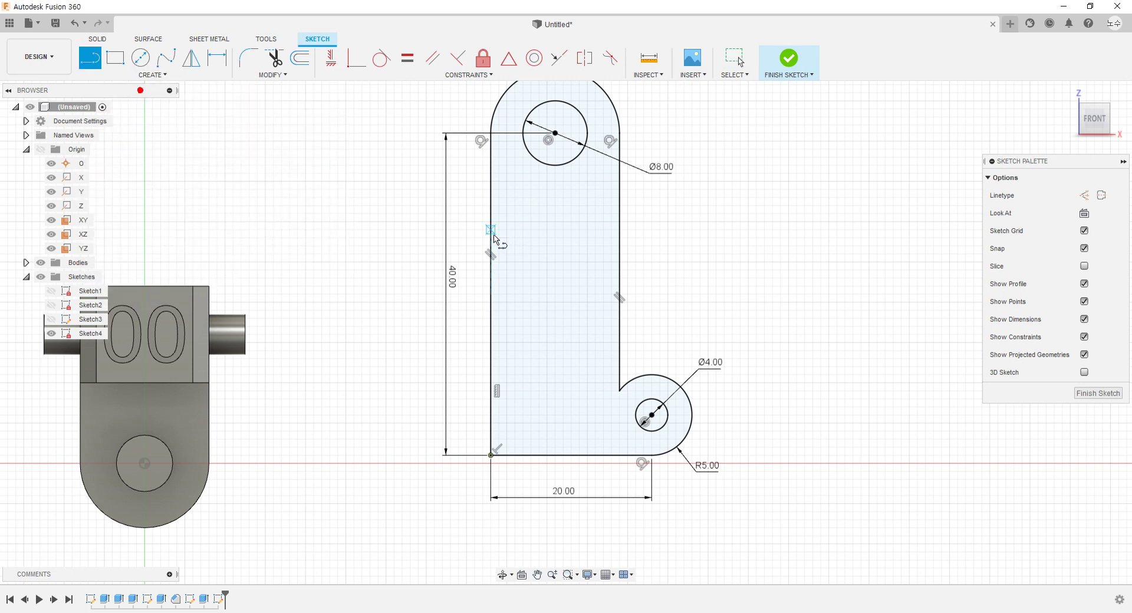
left_click(490, 230)
left_click(619, 230)
key("Escape")
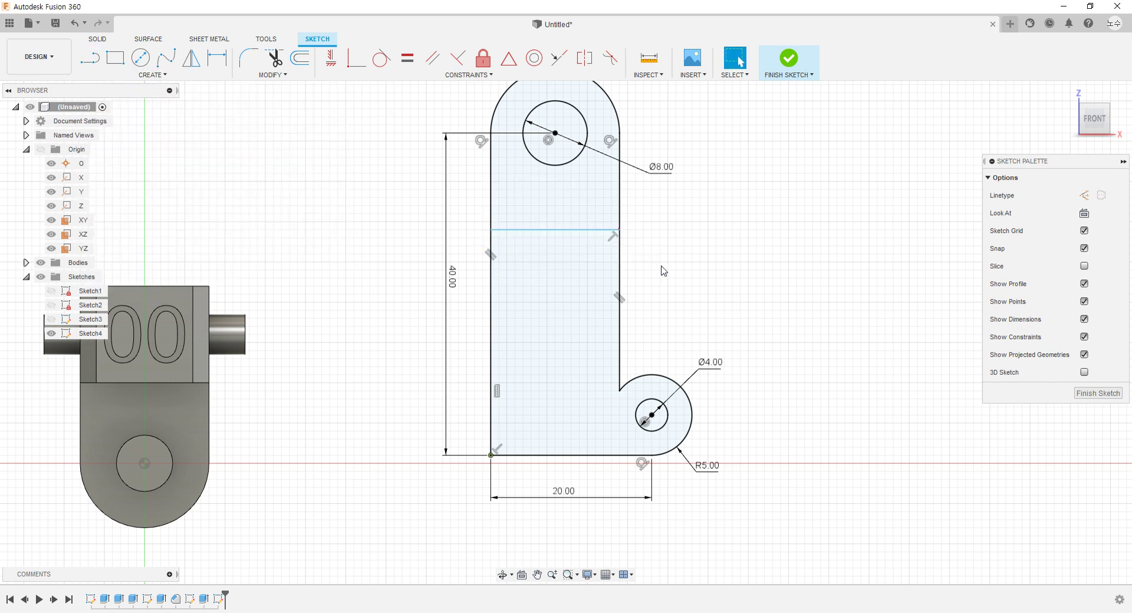
key("alt+Tab")
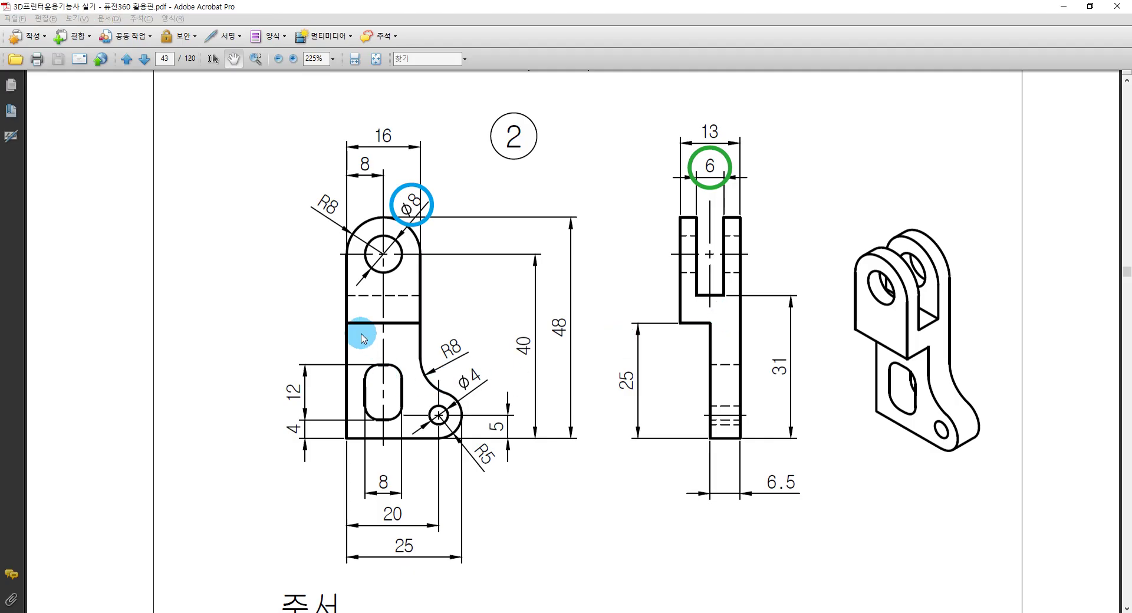
Trace a red line from the step across the side view at the 25 mm height, then clear it
left_click_drag(347, 324, 426, 328)
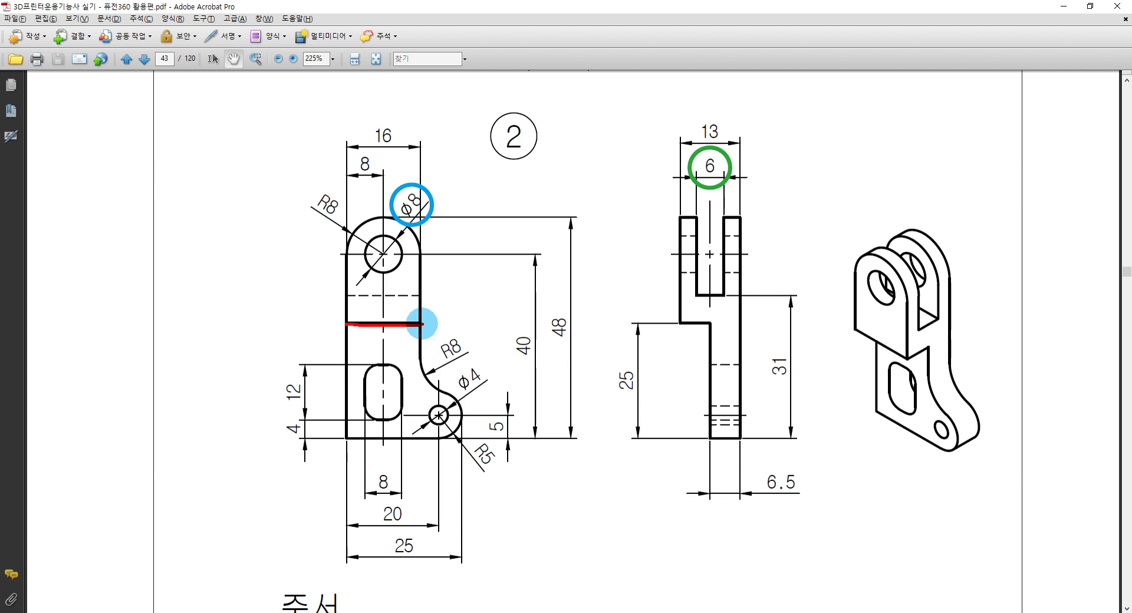
left_click_drag(423, 324, 833, 324)
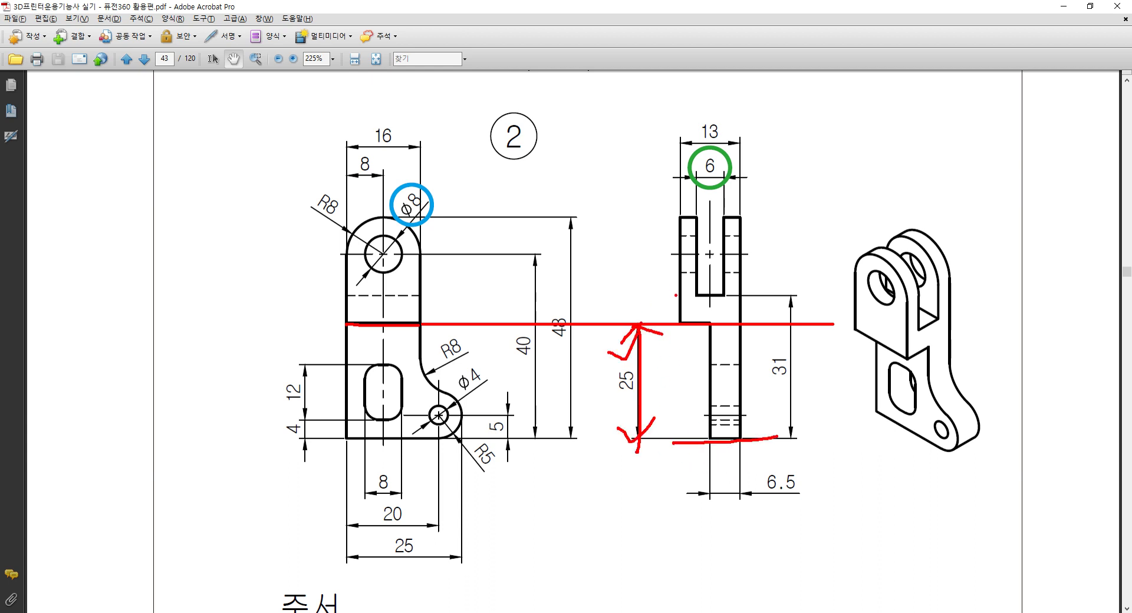
key("Escape")
key("alt+Tab")
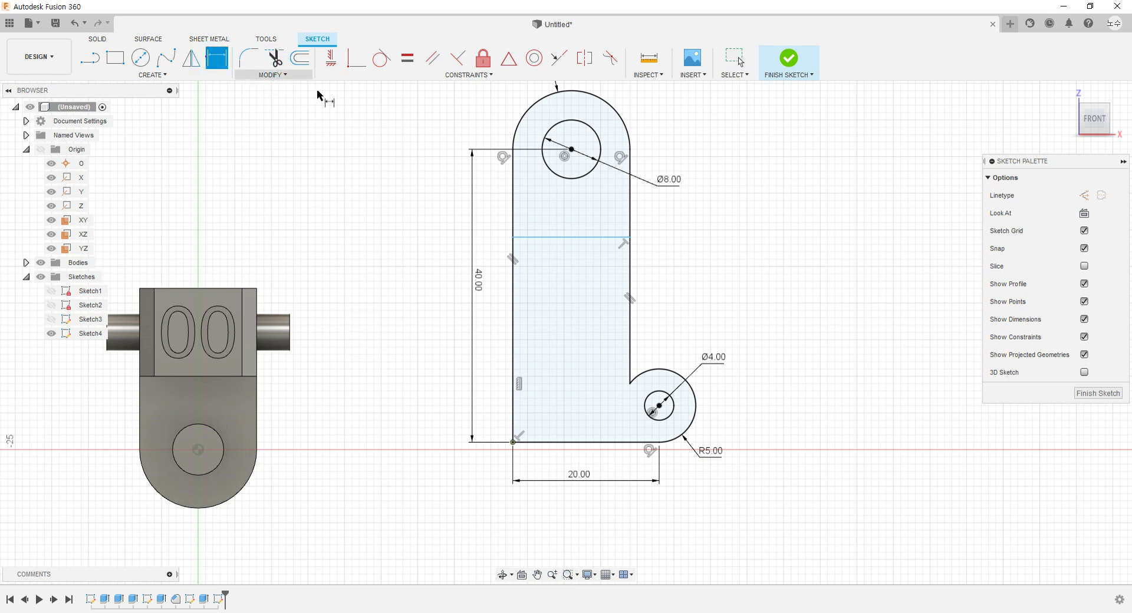
Dimension the cross line 25 mm above the profile's bottom-left corner
left_click(512, 240)
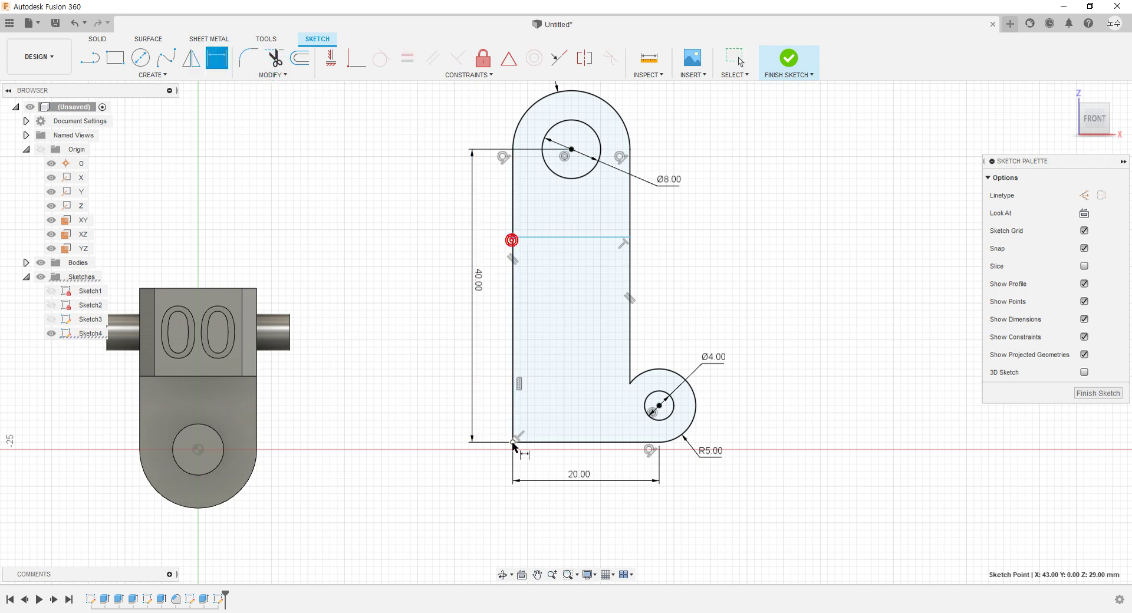
left_click(512, 442)
left_click(495, 362)
type("25")
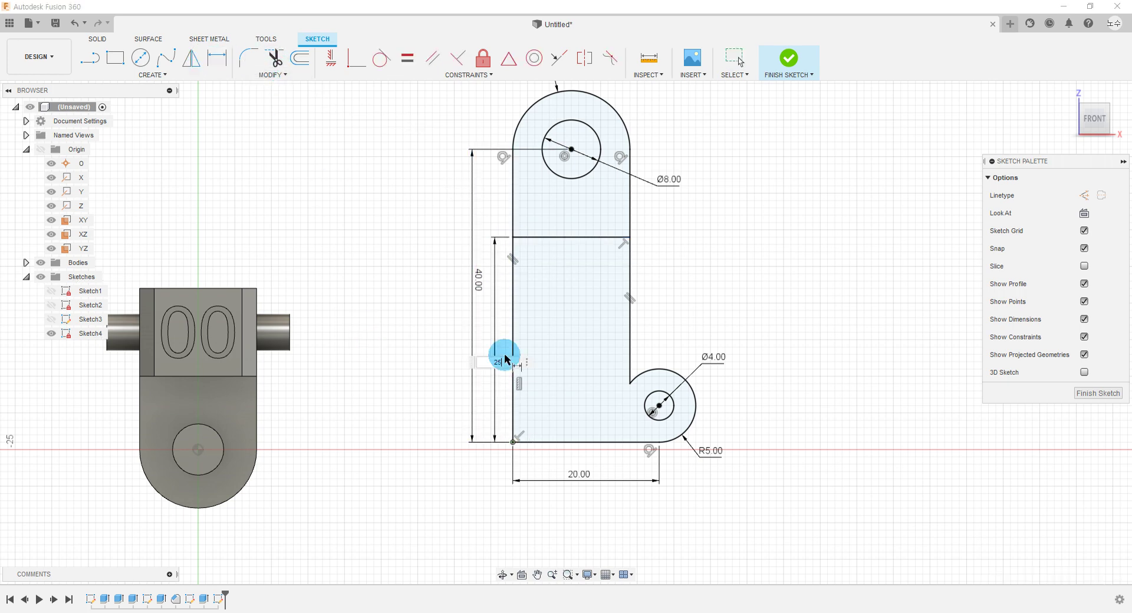
key("Return")
key("Escape")
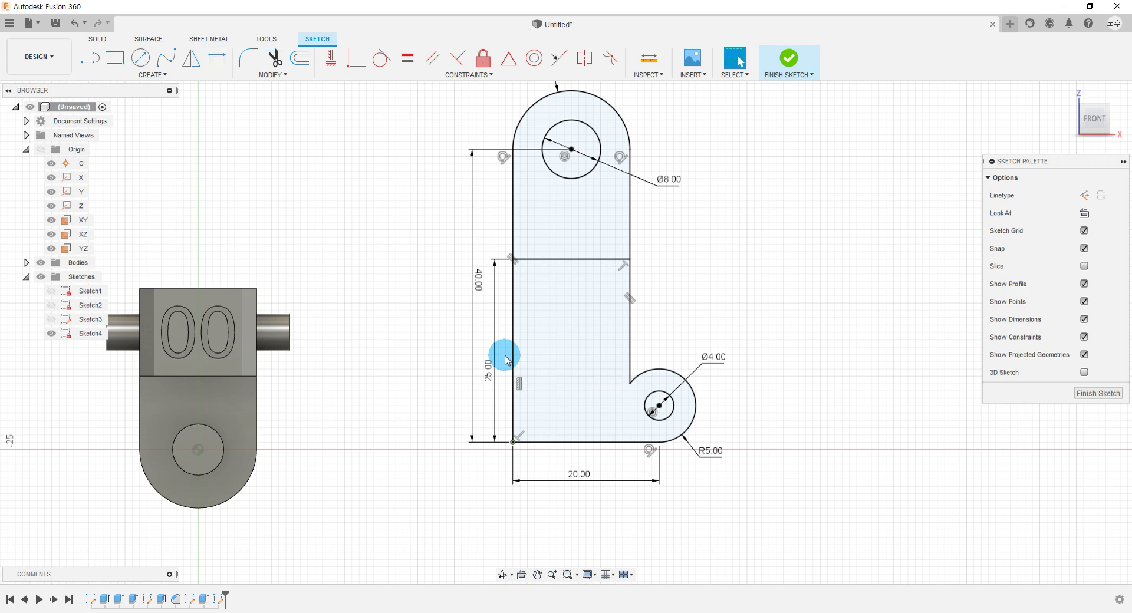
Sketch the slot as a 2-point rectangle below the cross line
left_click(149, 75)
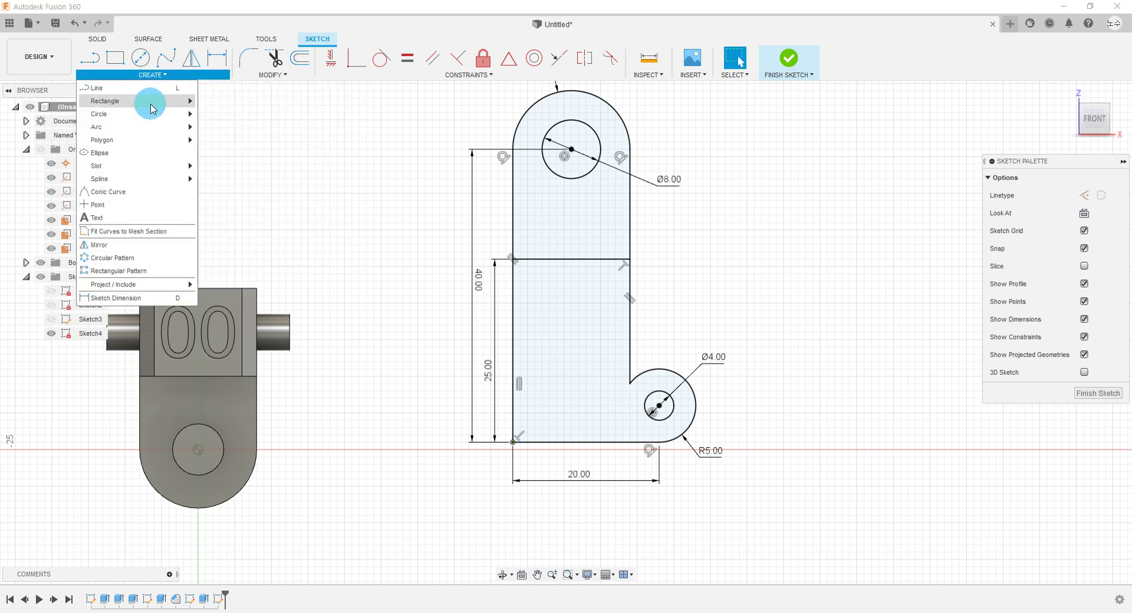
mouse_move(132, 101)
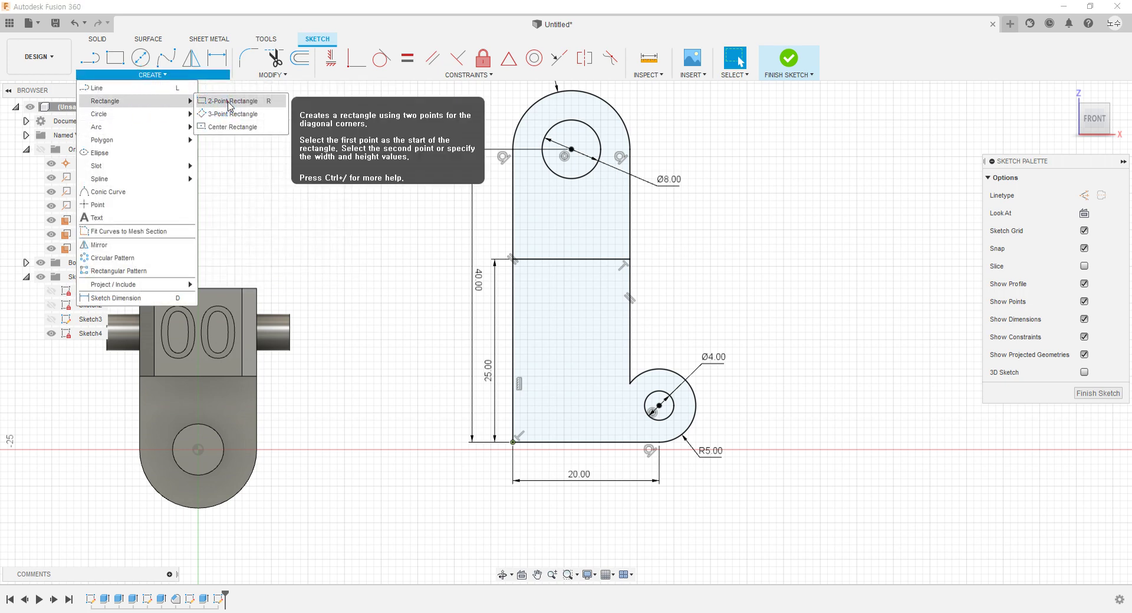
left_click(229, 105)
left_click(542, 306)
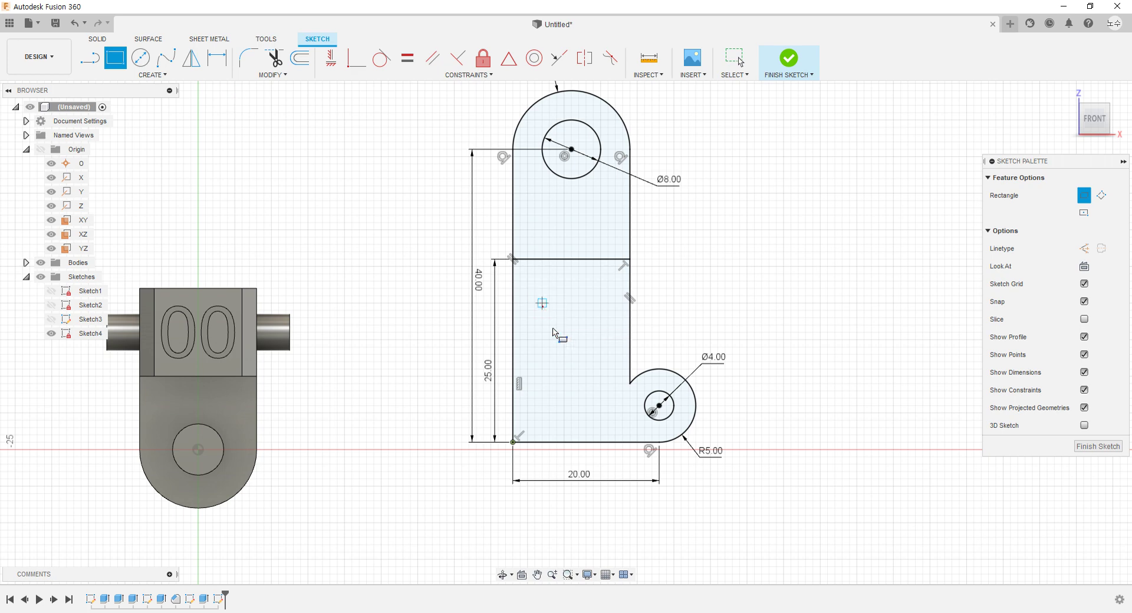
left_click(590, 393)
key("Escape")
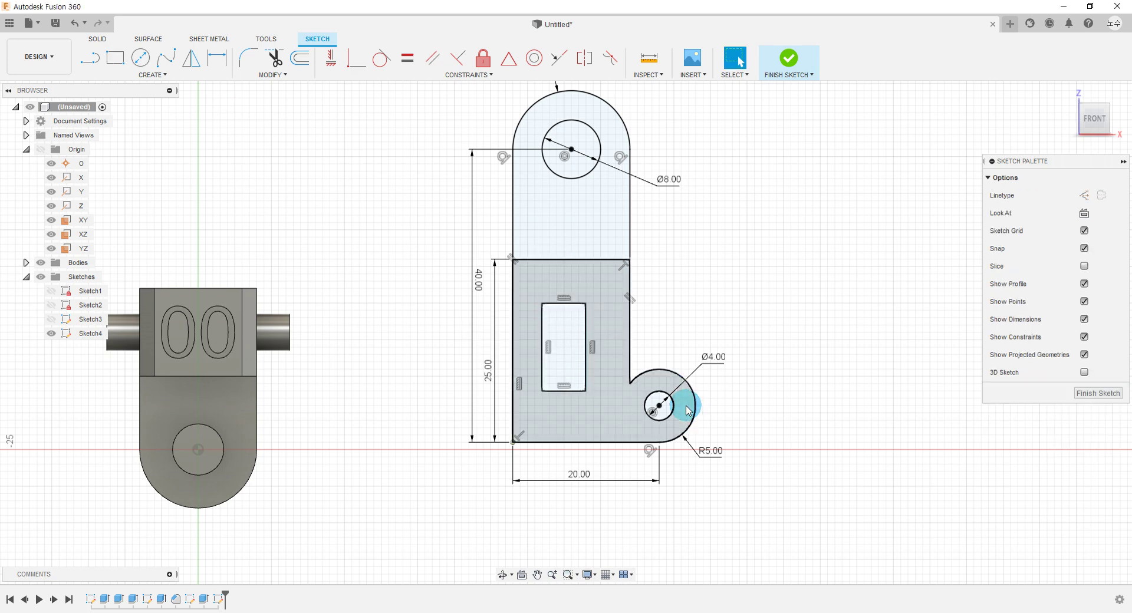
key("alt+Tab")
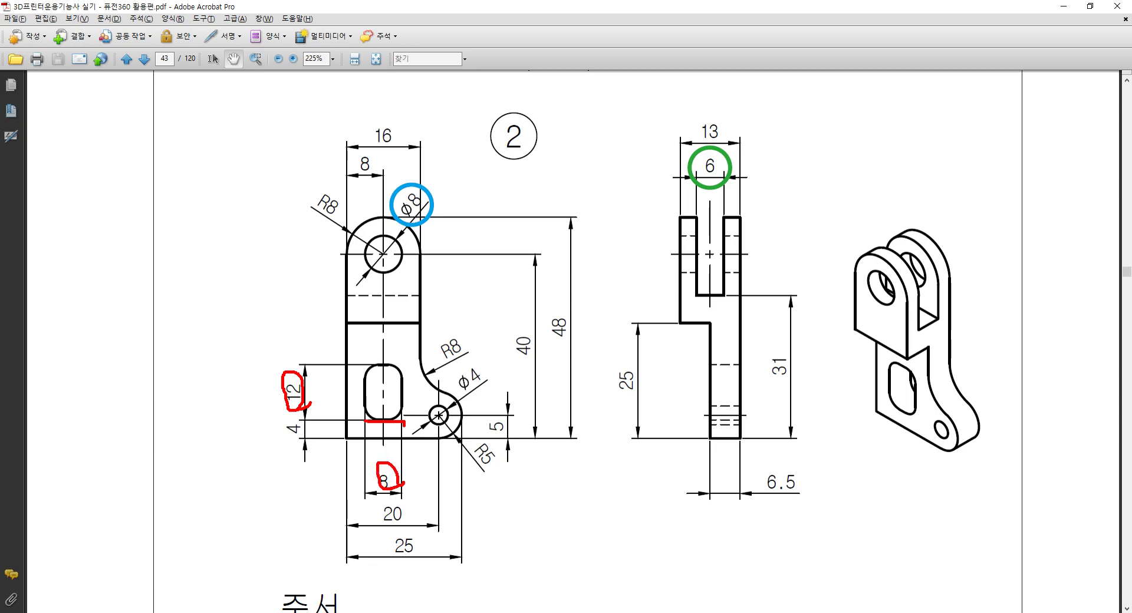
Dimension the slot rectangle 12 mm high and 8 mm wide
key("alt+Tab")
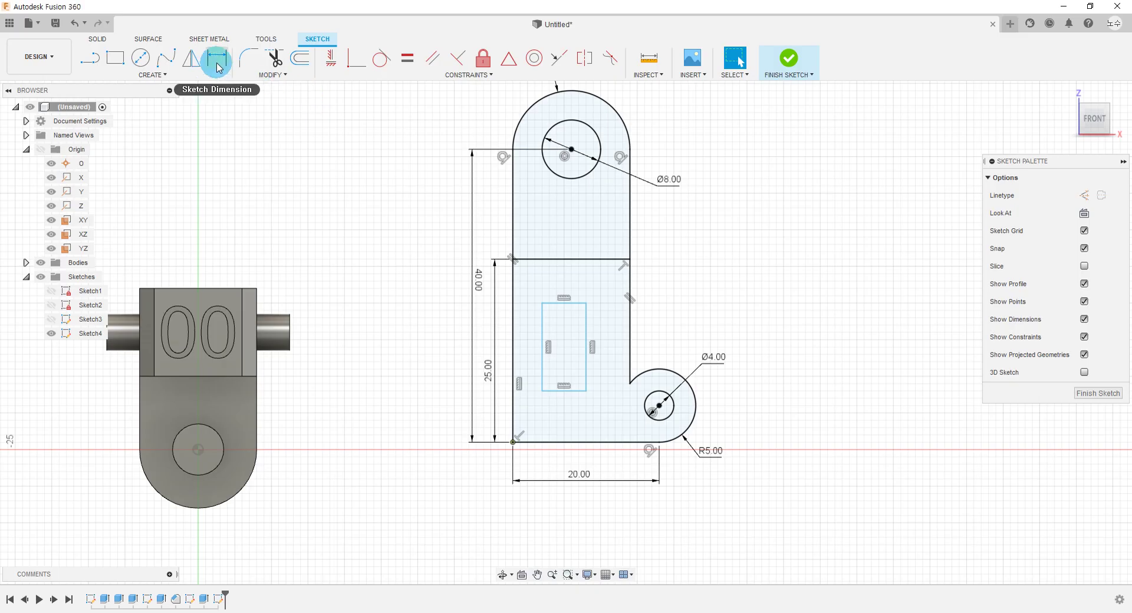
left_click(592, 354)
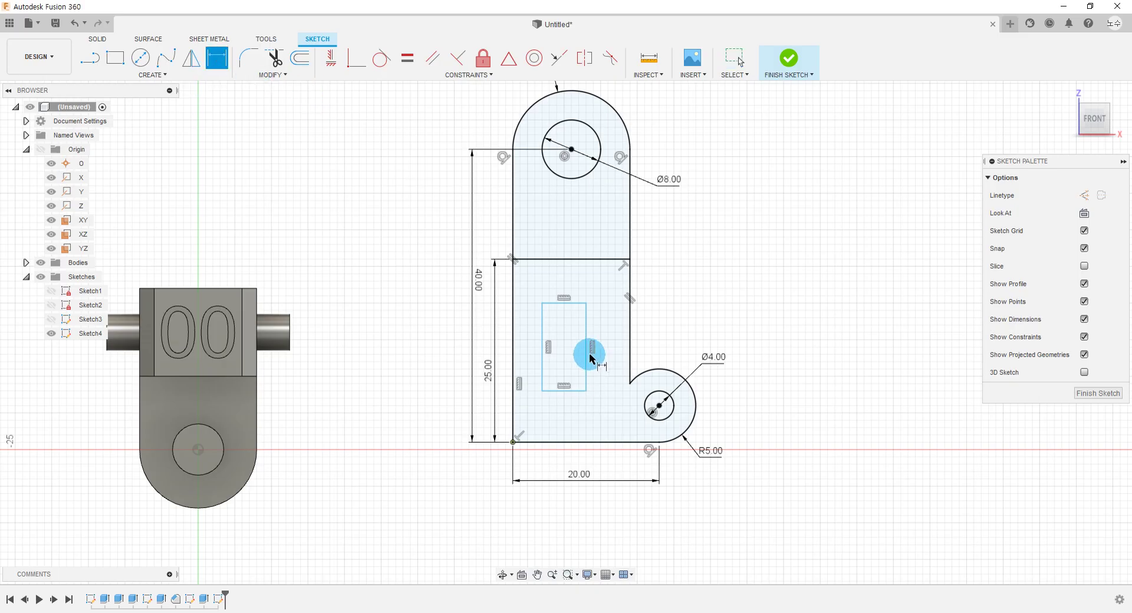
key("Escape")
left_click(547, 396)
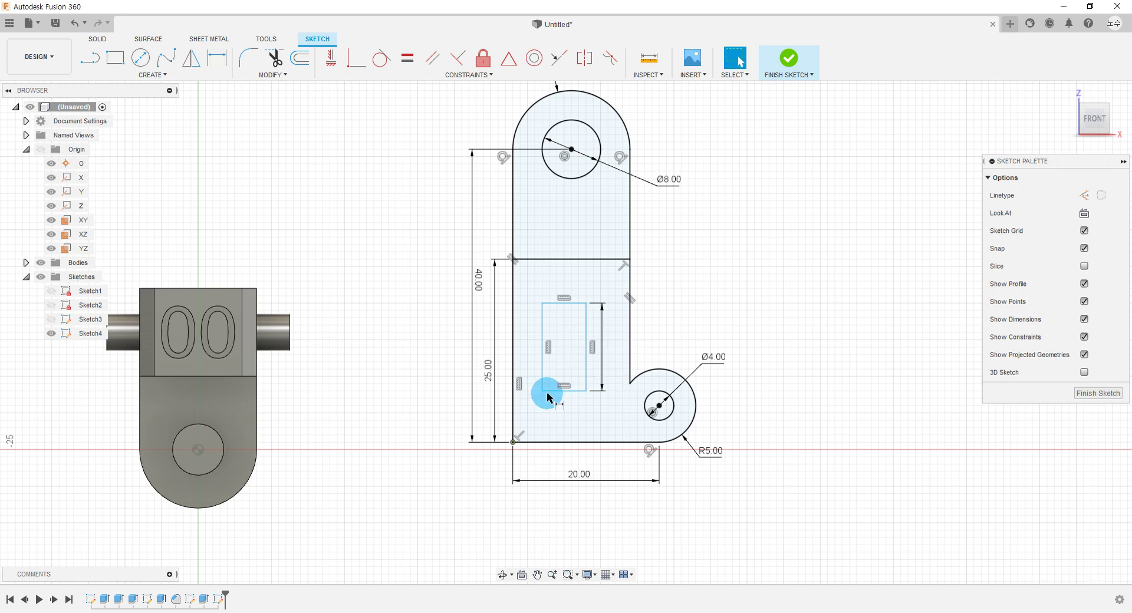
left_click(564, 411)
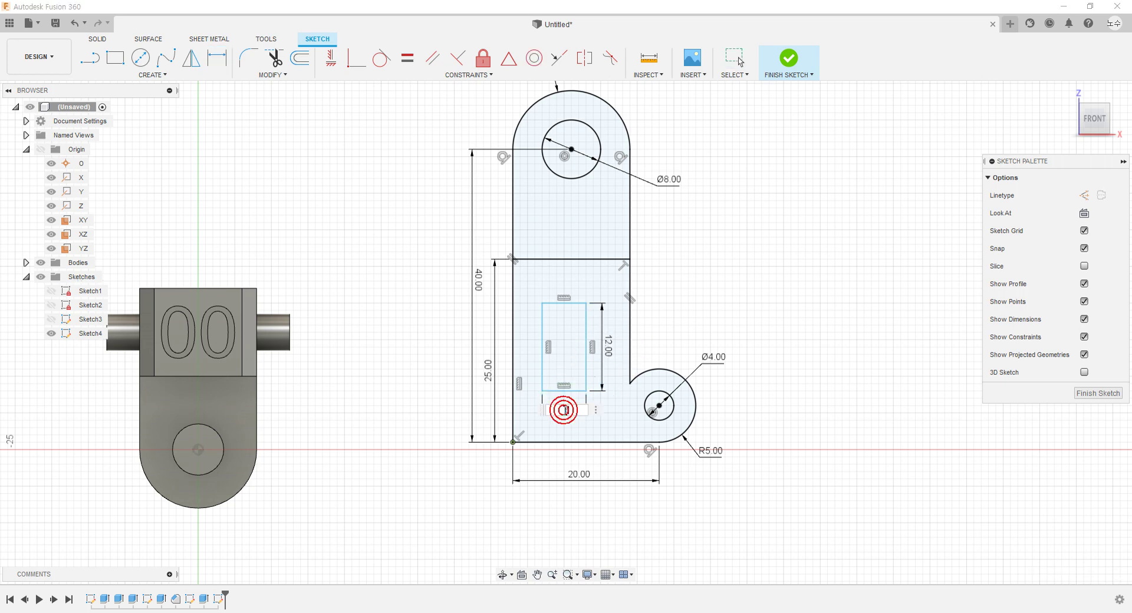
type("8")
key("Return")
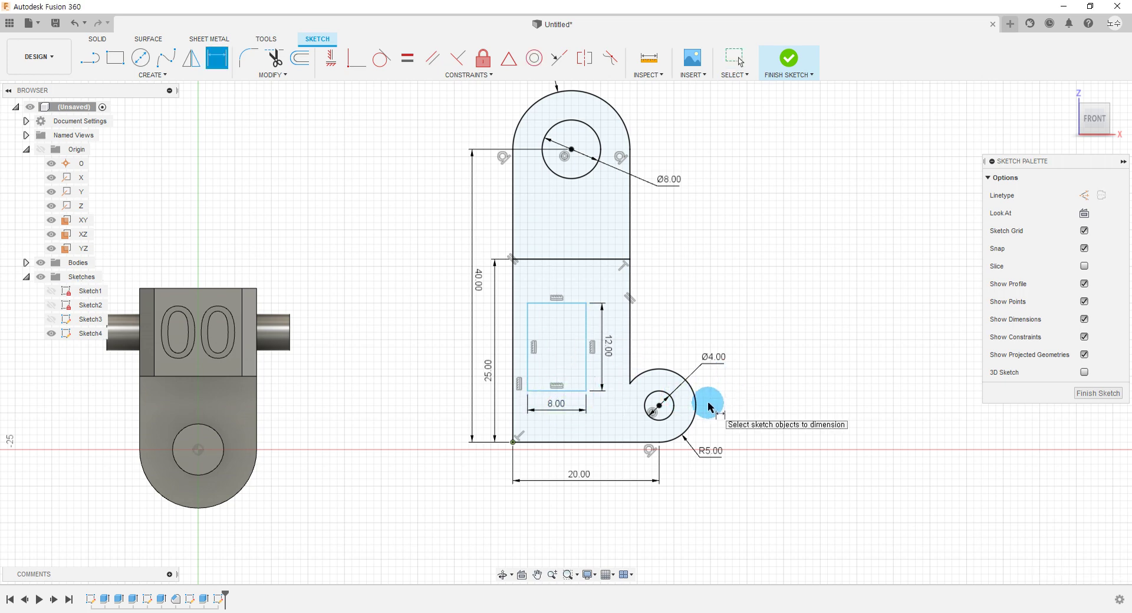
key("alt+Tab")
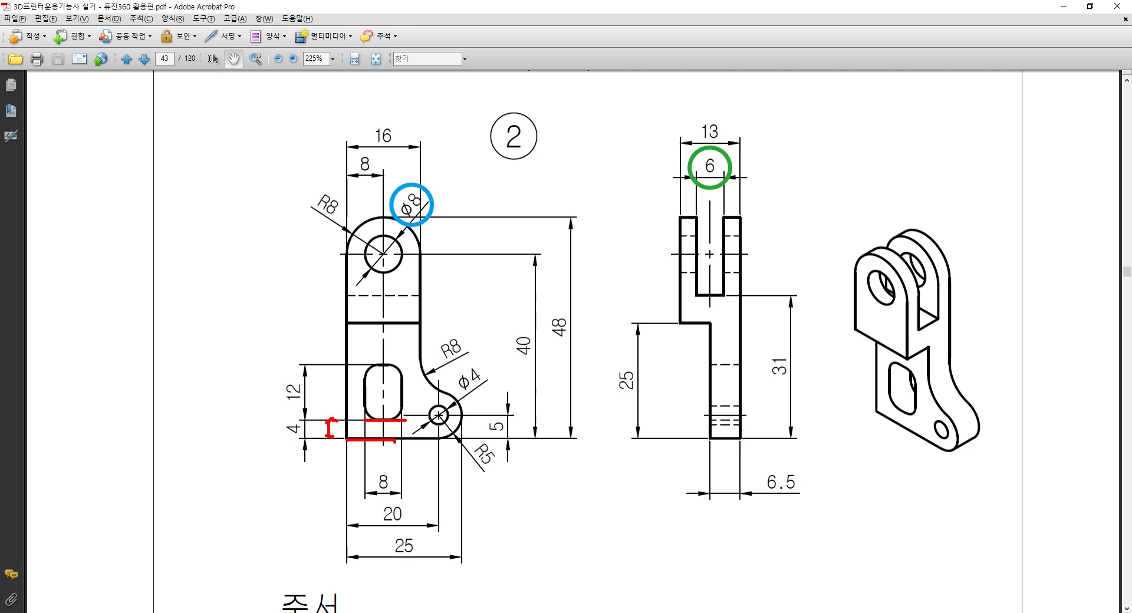
Set the slot's bottom edge 4 mm above the bracket's bottom edge
key("alt+Tab")
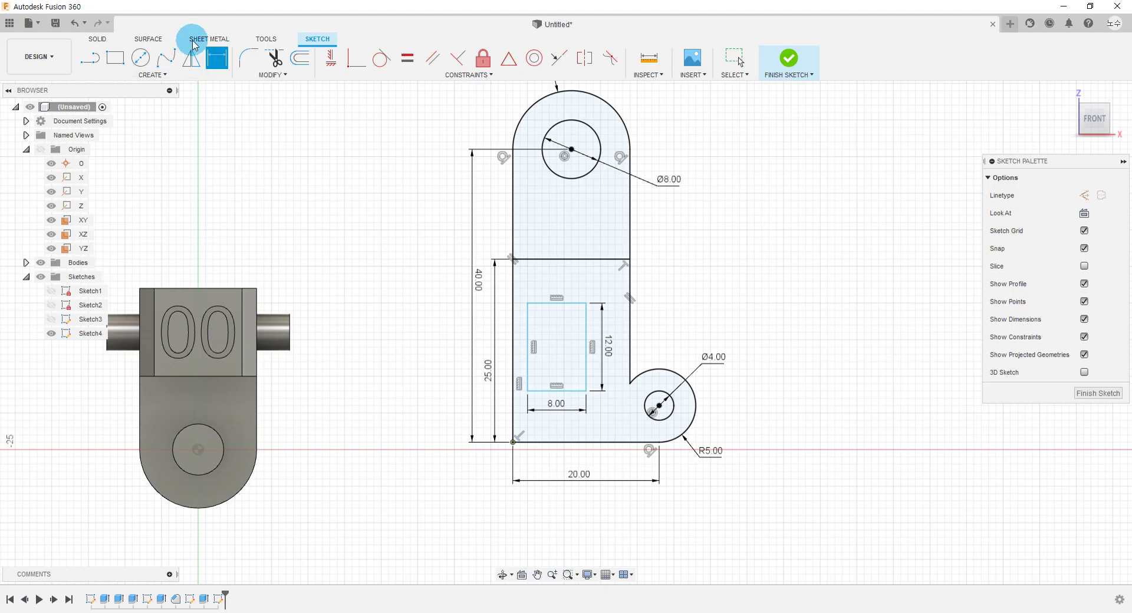
scroll(535, 436, "up", 3)
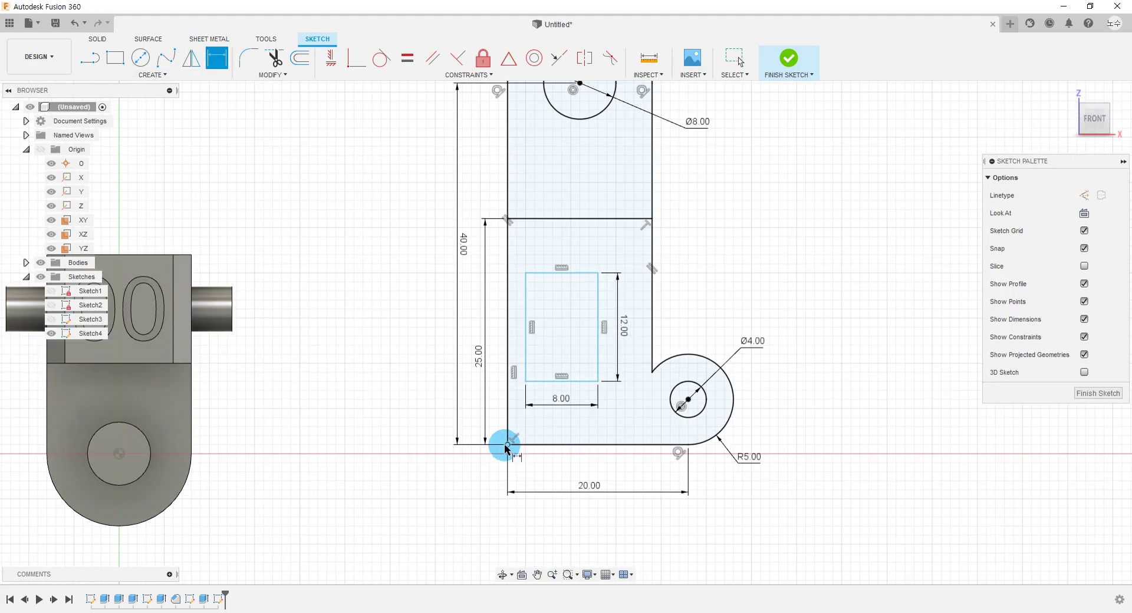
left_click(530, 445)
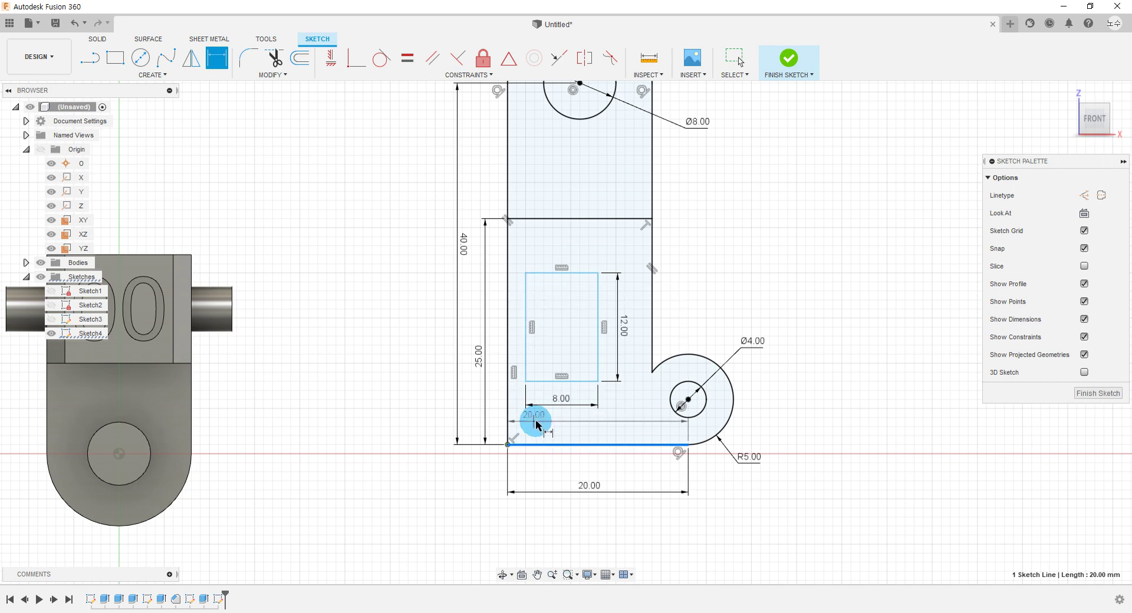
left_click(549, 381)
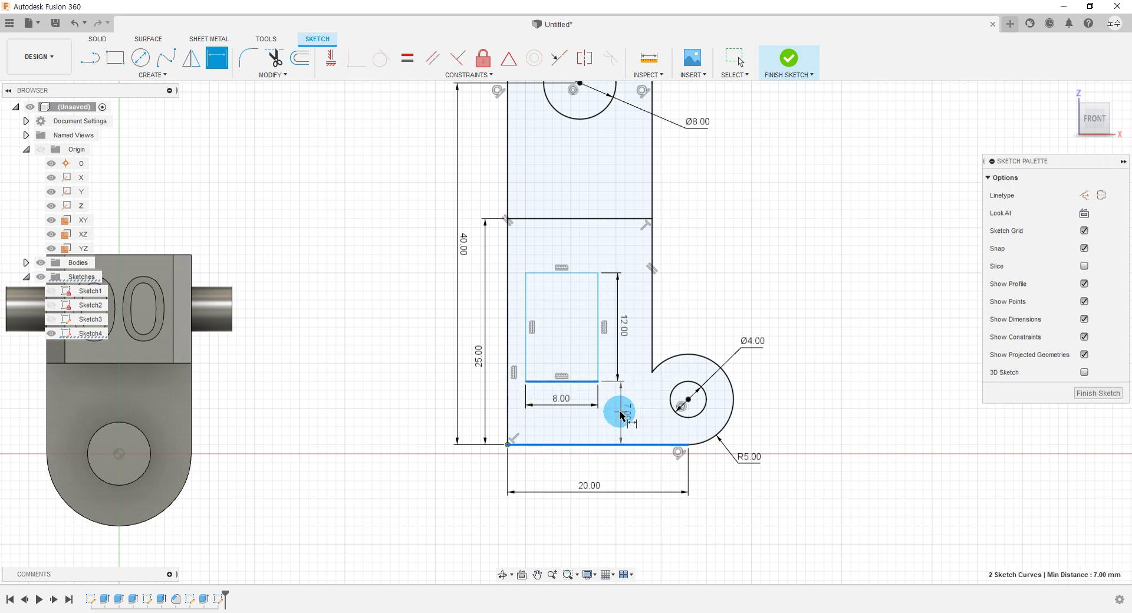
left_click(620, 412)
type("4")
key("Return")
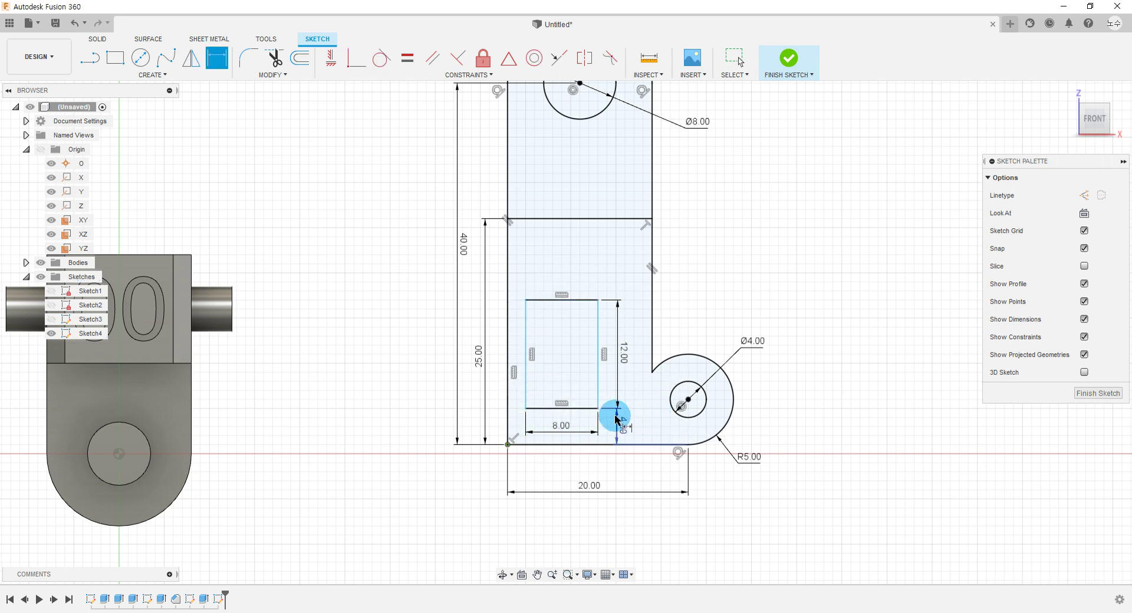
left_click_drag(620, 429, 619, 430)
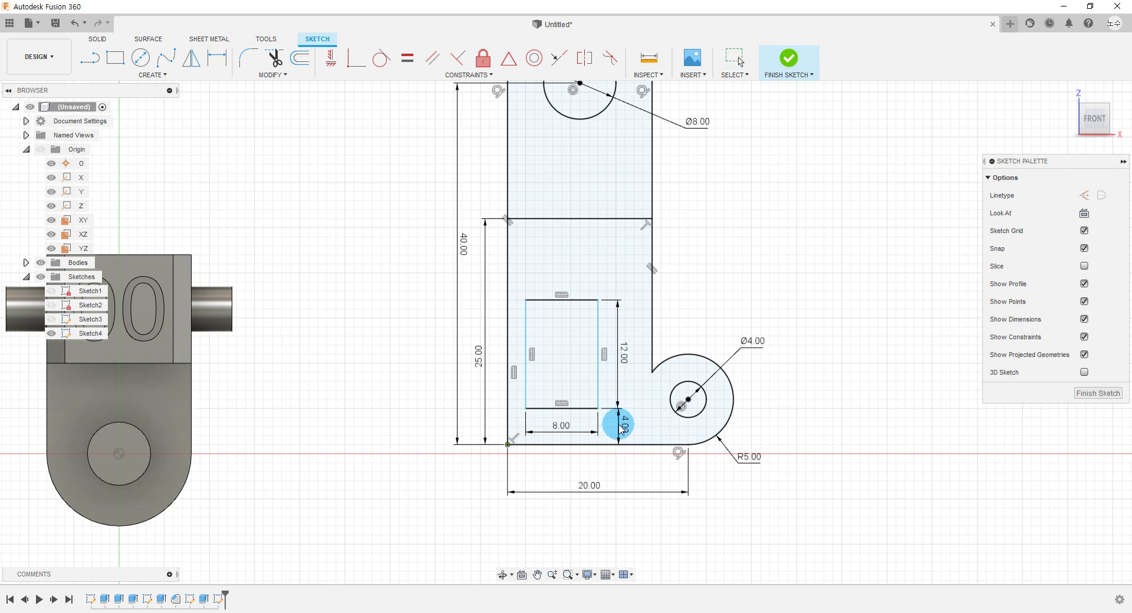
scroll(765, 439, "down", 2)
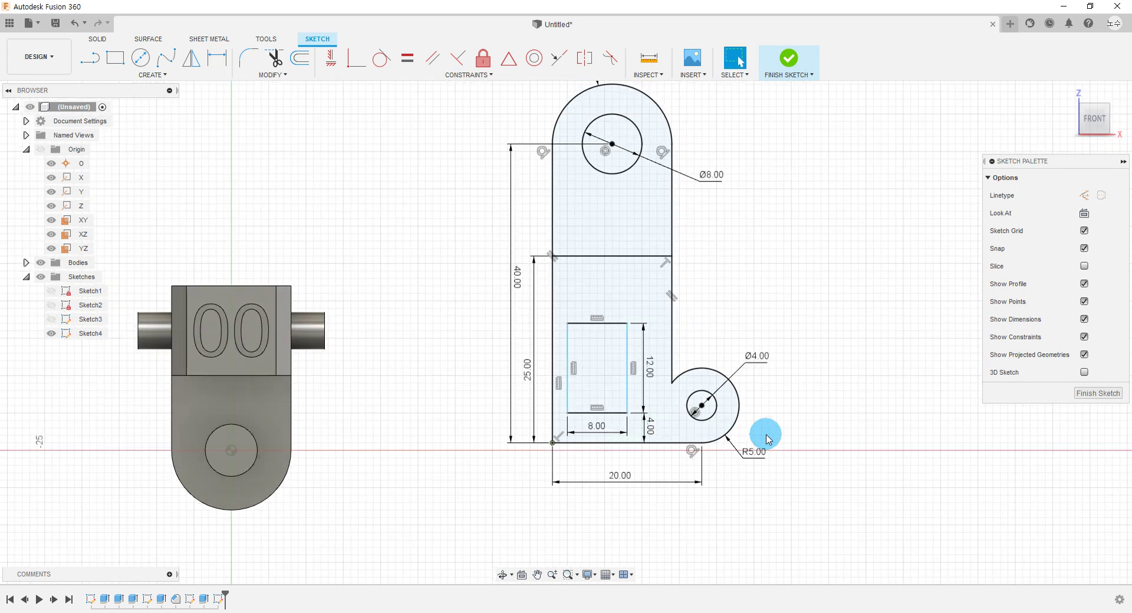
key("alt+Tab")
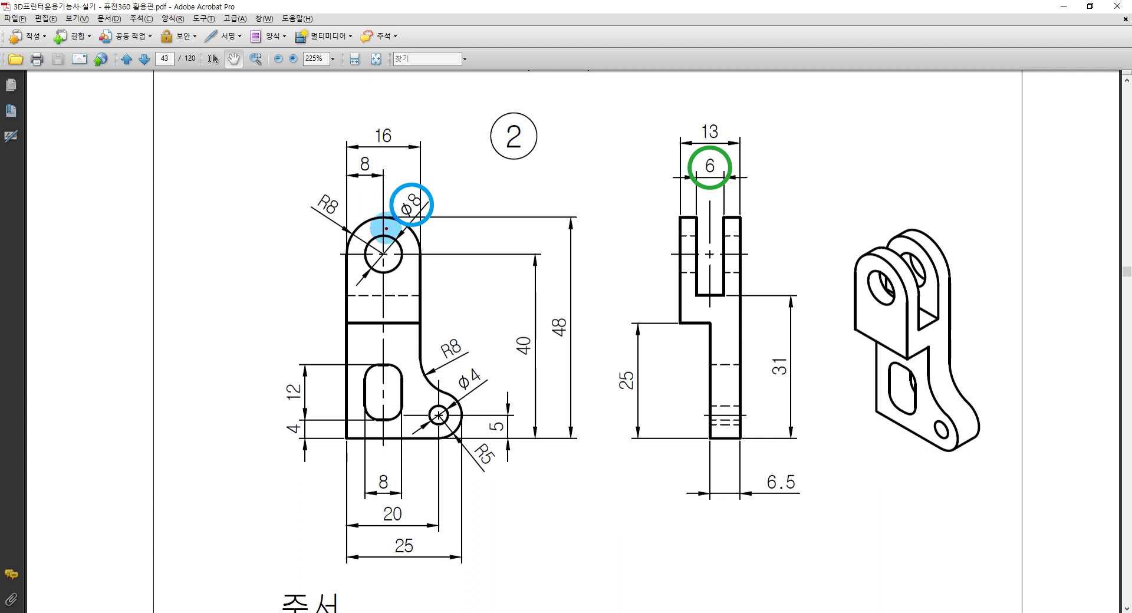
Mark the centreline through the upper hole and slot on the drawing, then clear the marks
left_click_drag(383, 171, 383, 483)
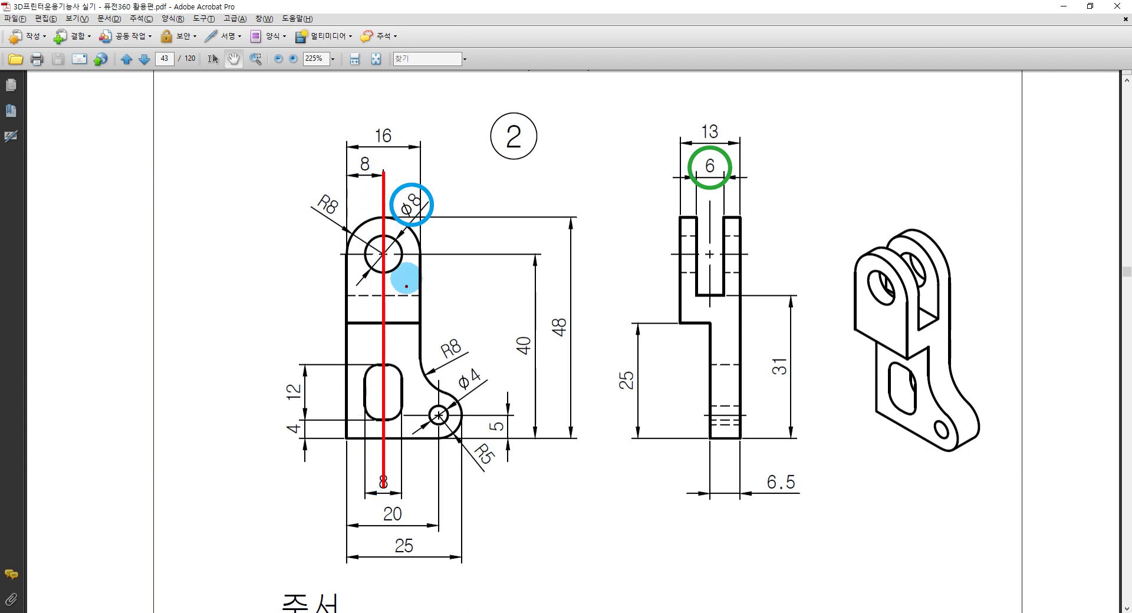
left_click_drag(426, 390, 420, 426)
left_click_drag(442, 407, 443, 430)
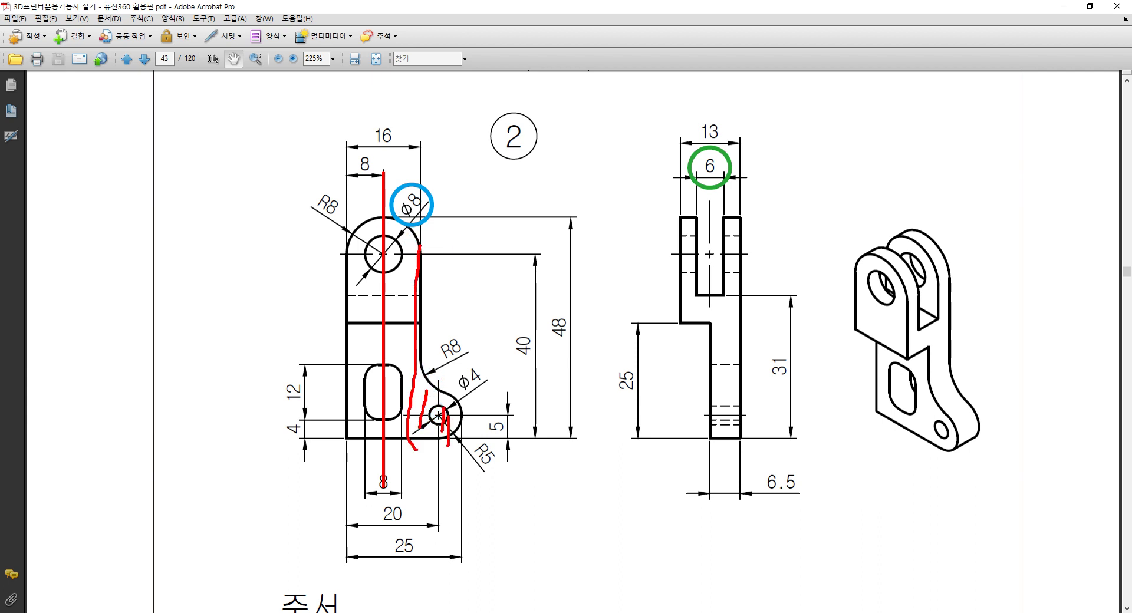
key("e")
left_click_drag(419, 250, 419, 443)
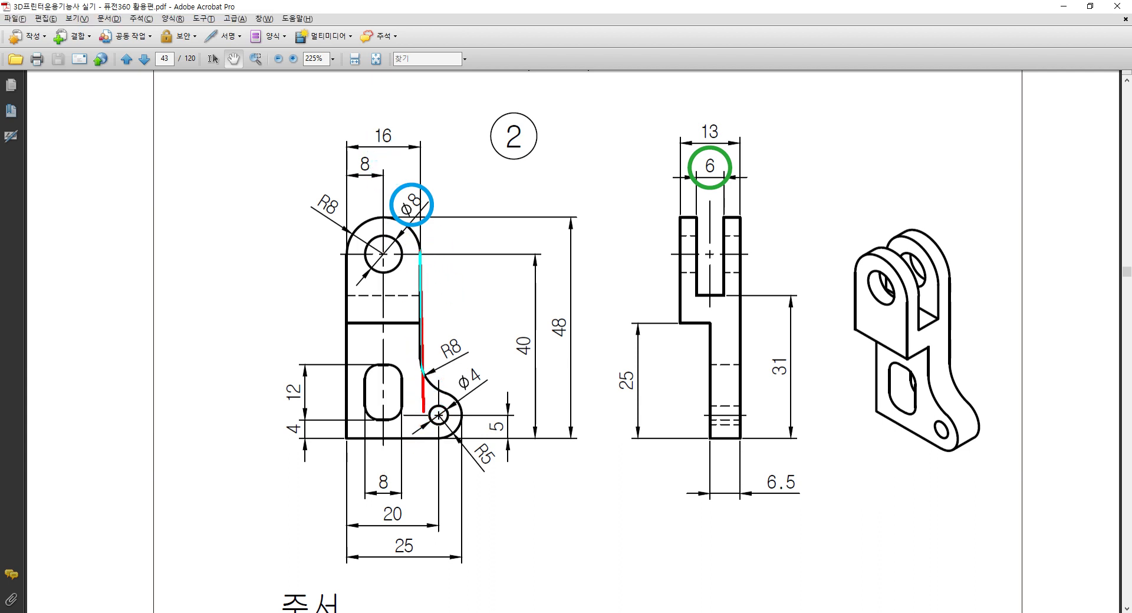
left_click_drag(377, 184, 378, 488)
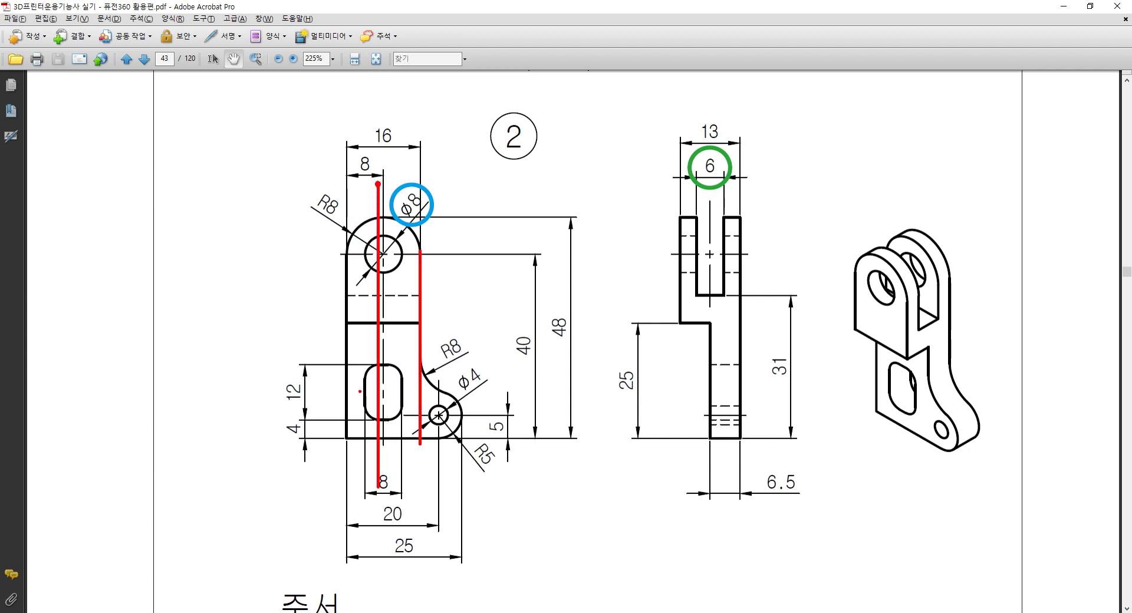
key("e")
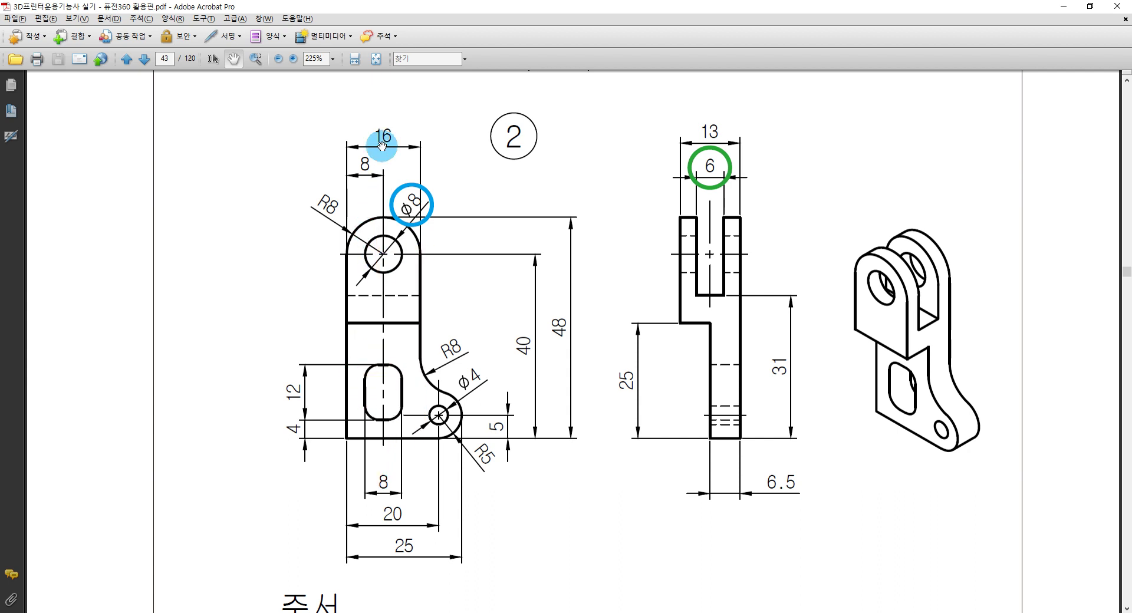
key("alt+Tab")
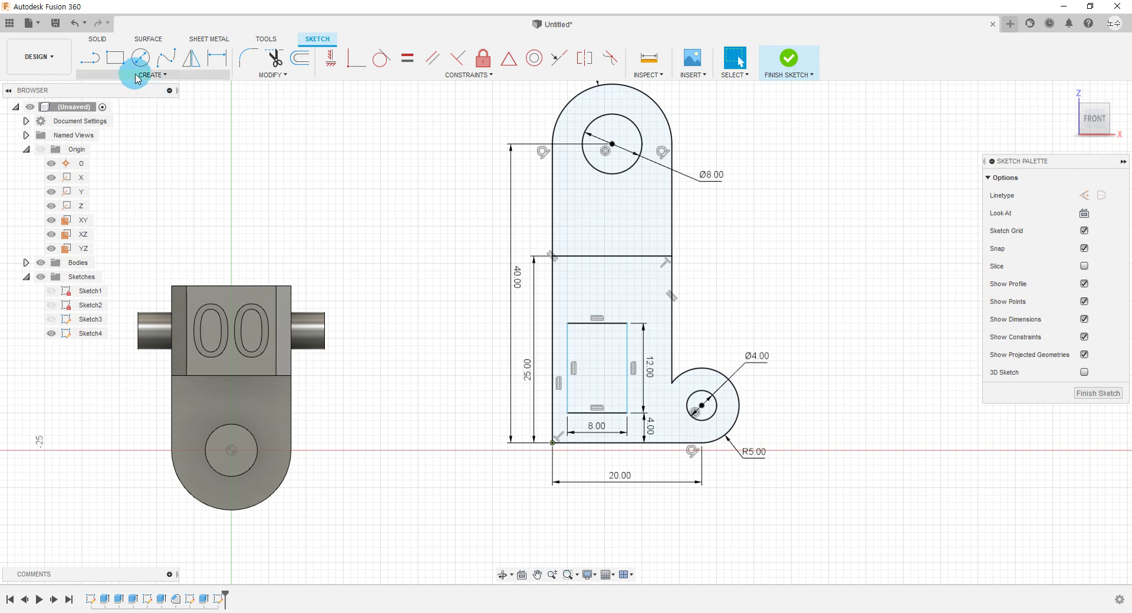
Add a sketch point on the slot rectangle's top edge
left_click(136, 74)
left_click(113, 206)
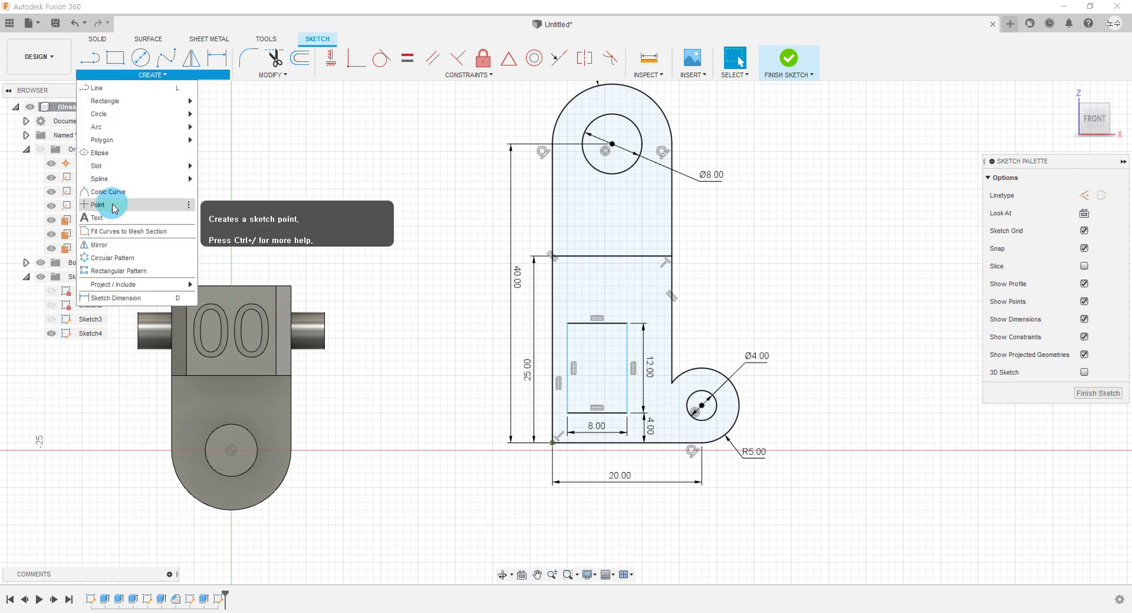
scroll(583, 322, "up", 2)
left_click_drag(581, 320, 599, 330)
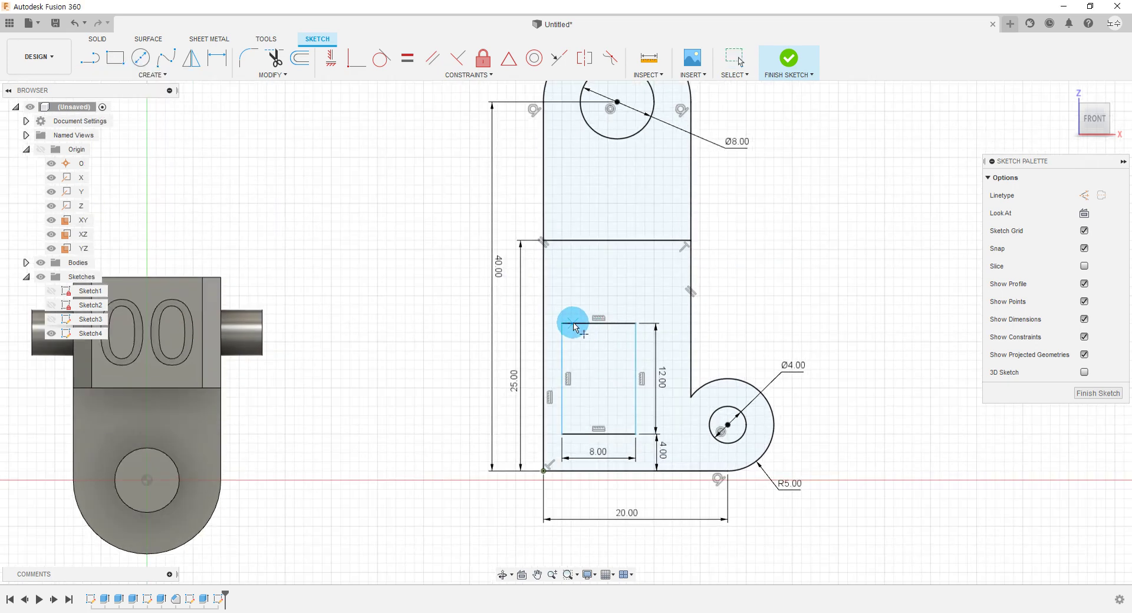
Align the rectangle's top midpoint vertically under the Ø8 hole centre
key("Escape")
scroll(849, 303, "down", 1)
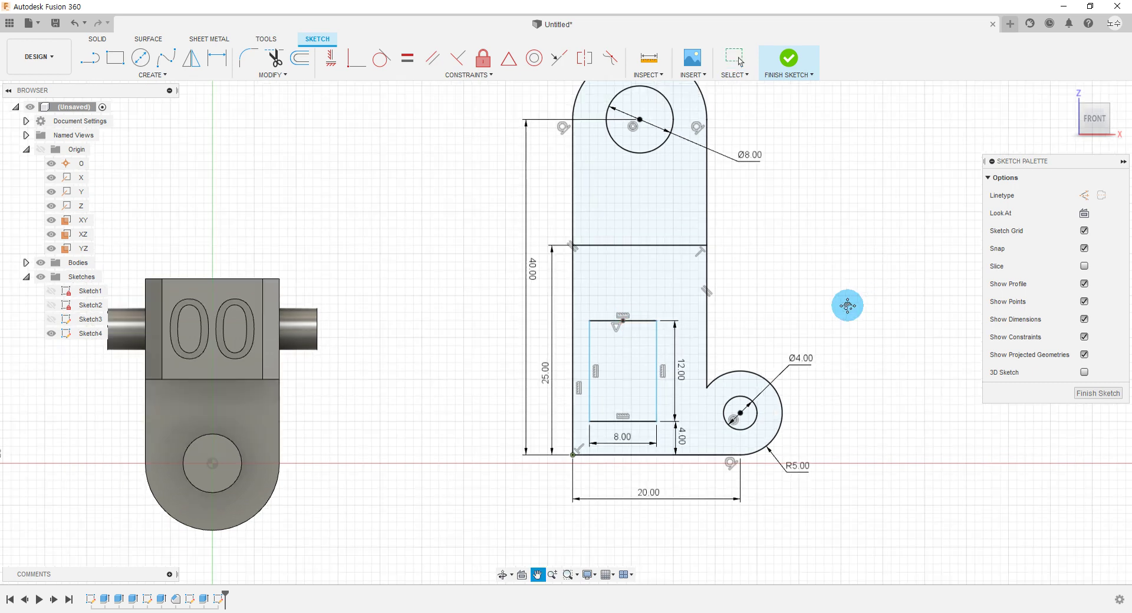
middle_click_drag(849, 303, 759, 318)
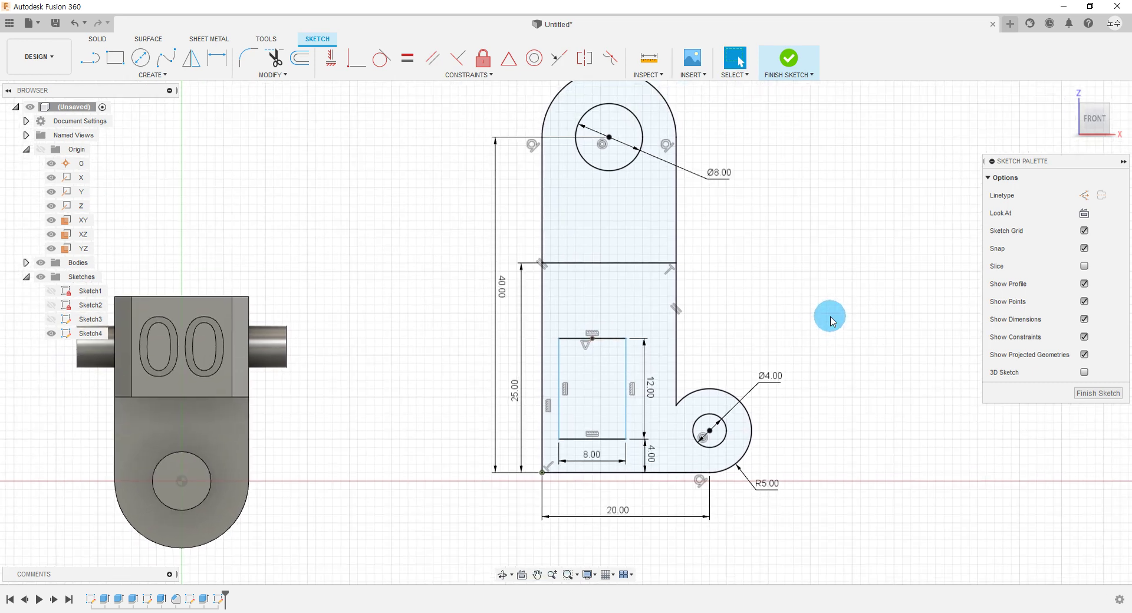
left_click(330, 64)
middle_click_drag(679, 240, 650, 248)
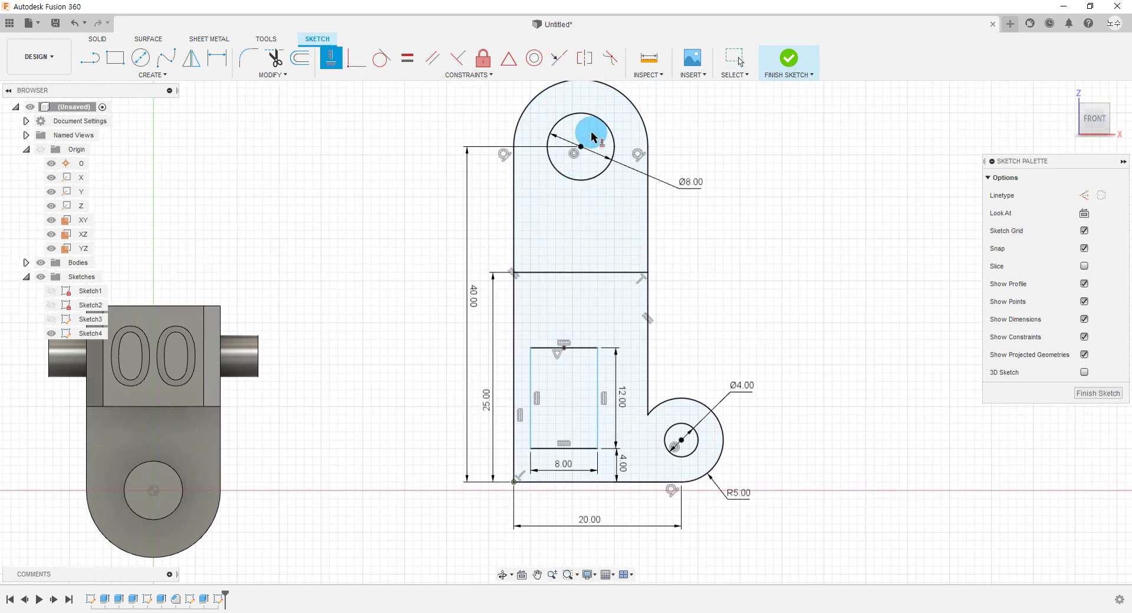
left_click(582, 150)
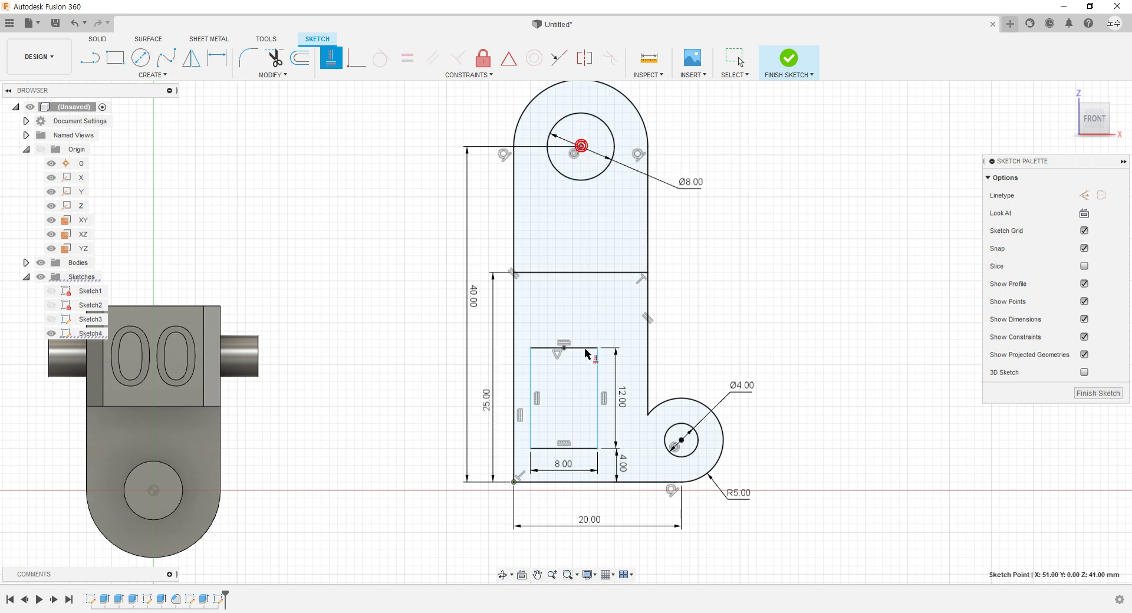
left_click(568, 348)
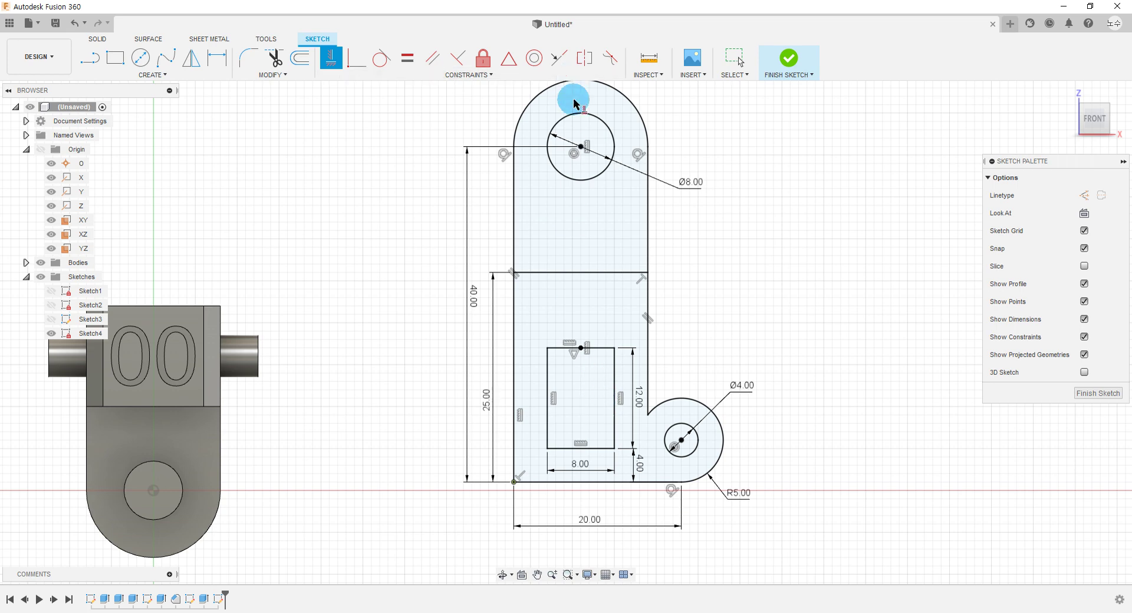
Check the vertical alignment and finish the sketch
left_click_drag(581, 117, 581, 430)
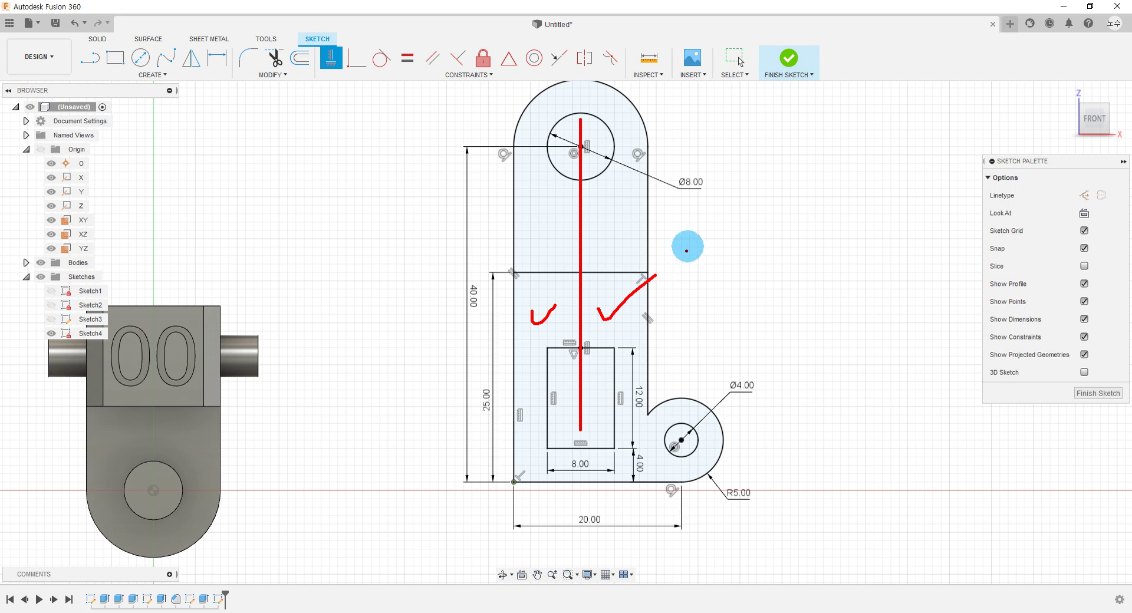
key("Escape")
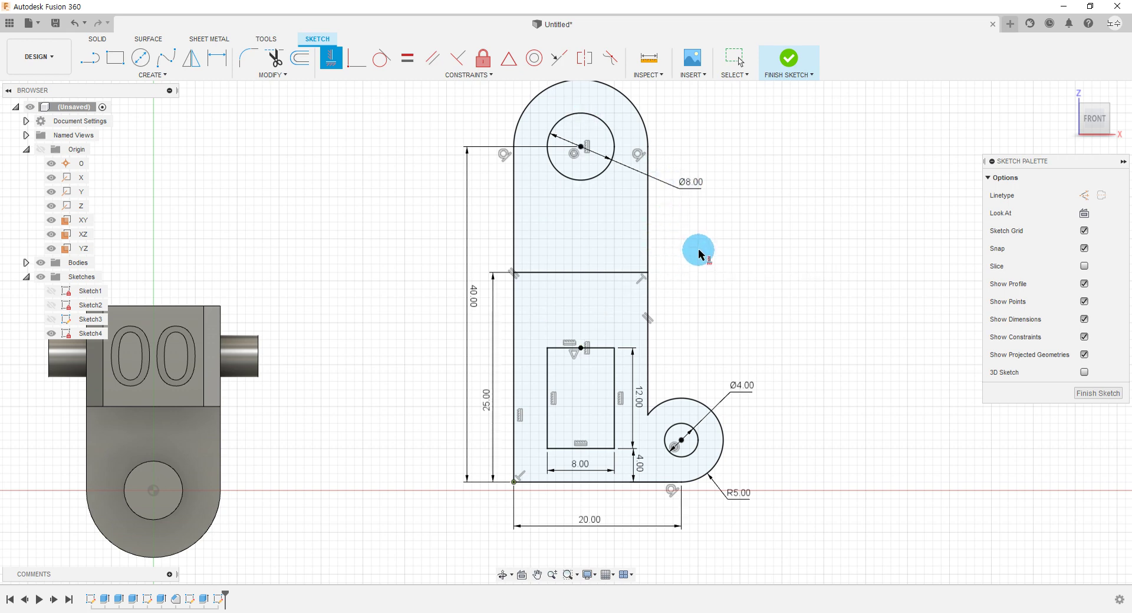
scroll(705, 260, "up", 1)
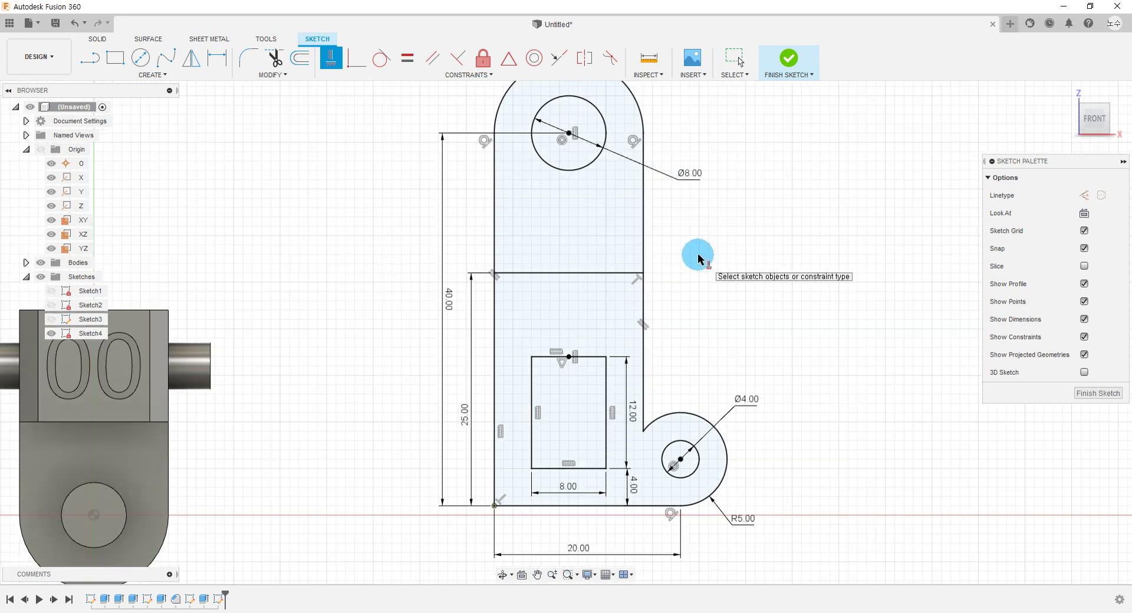
left_click(789, 61)
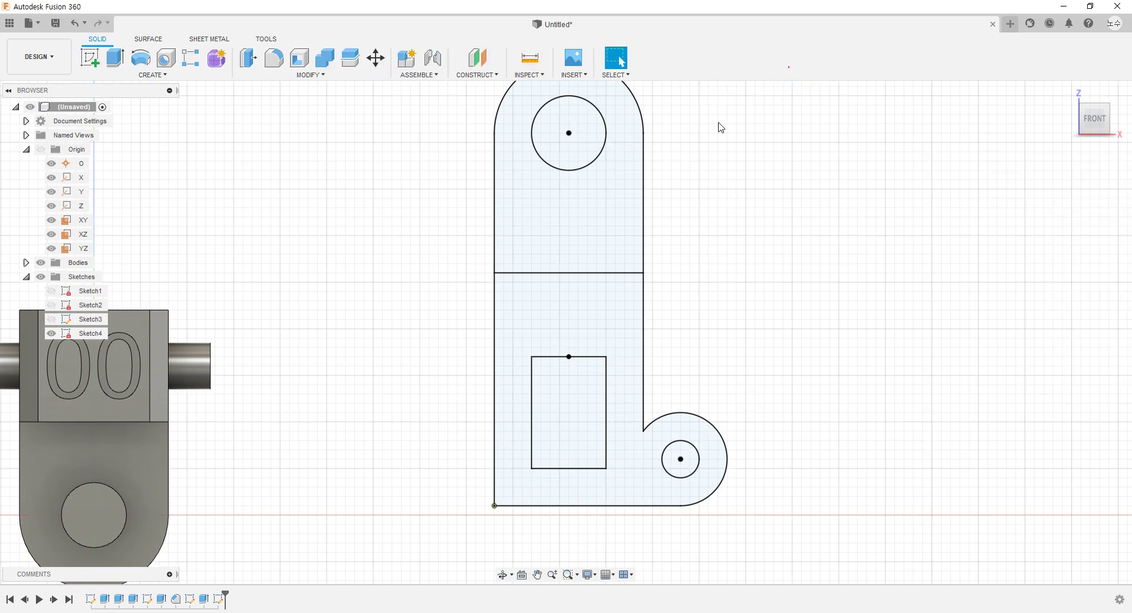
Trace the clevis outline and flange on the drawing's side view, then clear the marks
key("alt+Tab")
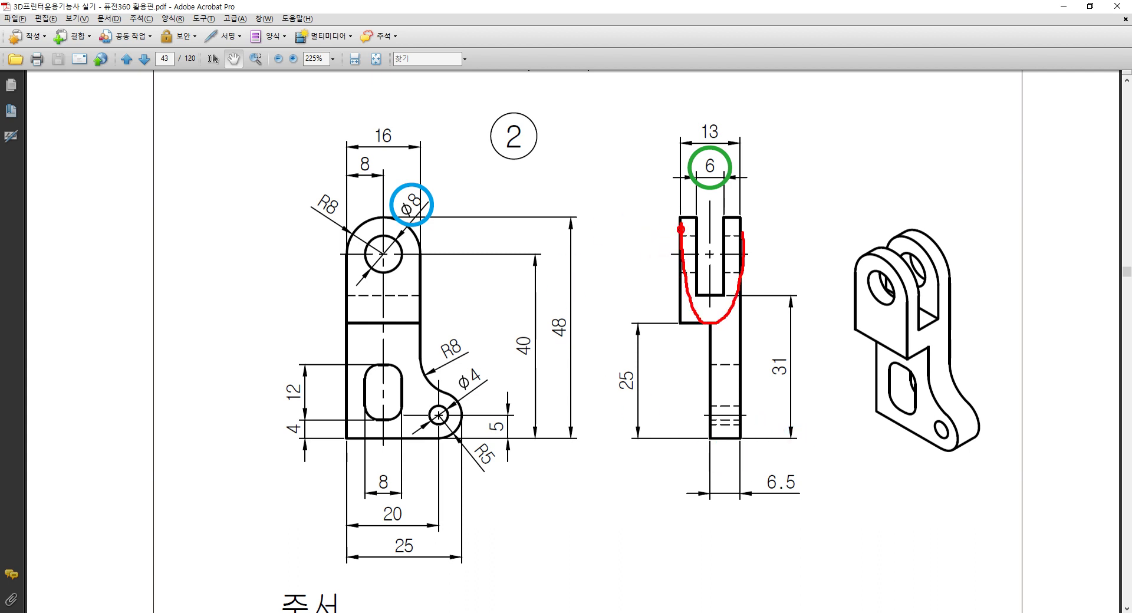
left_click_drag(681, 229, 707, 485)
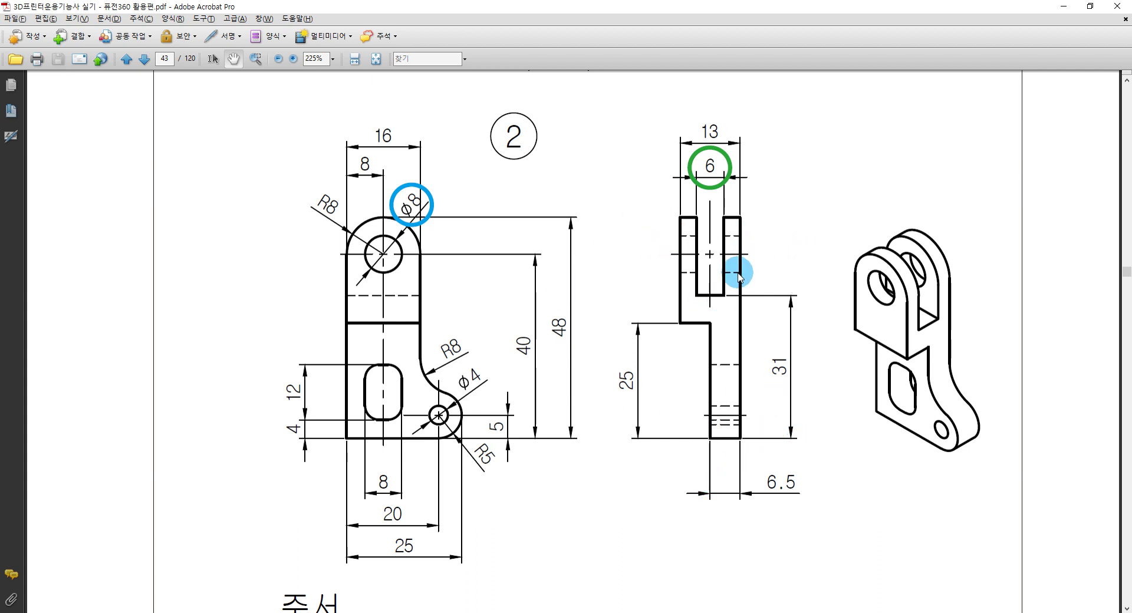
scroll(713, 247, "up", 3)
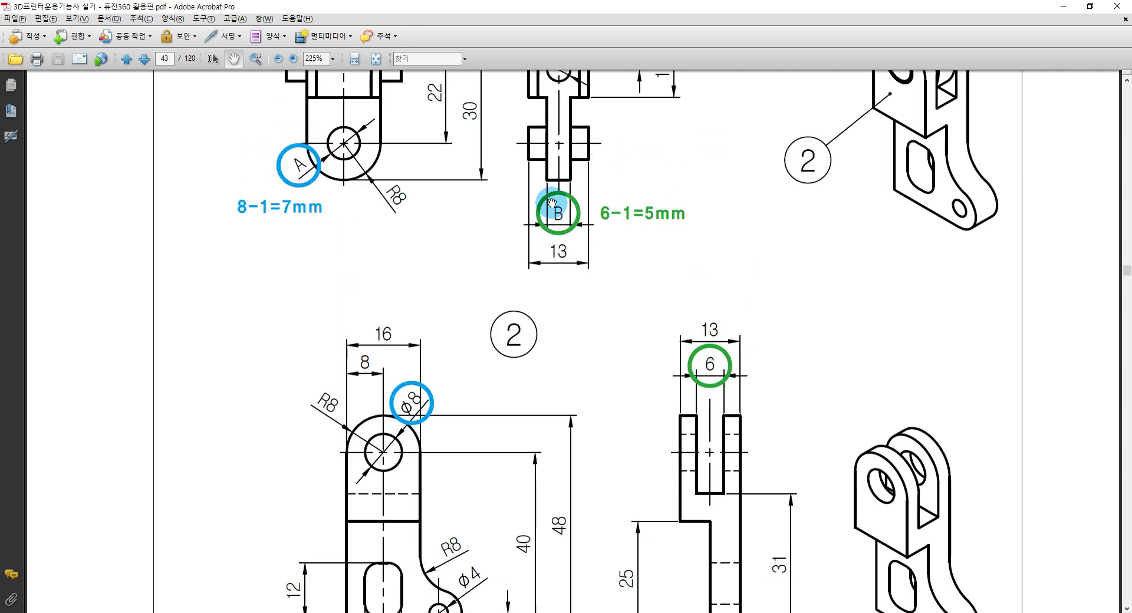
scroll(551, 203, "up", 2)
left_click_drag(559, 124, 560, 348)
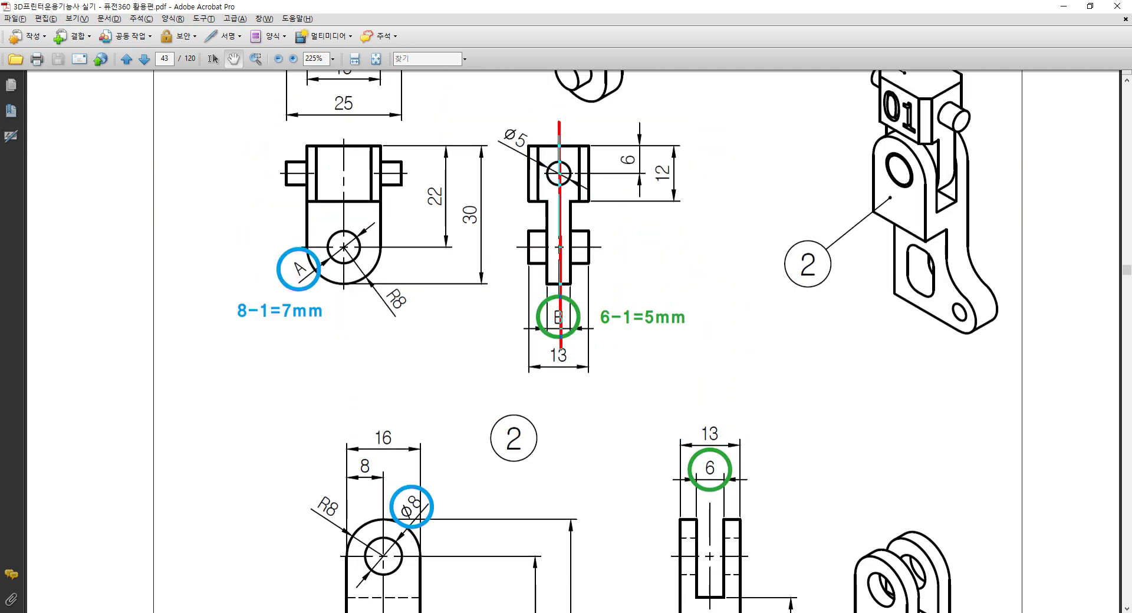
left_click(529, 243)
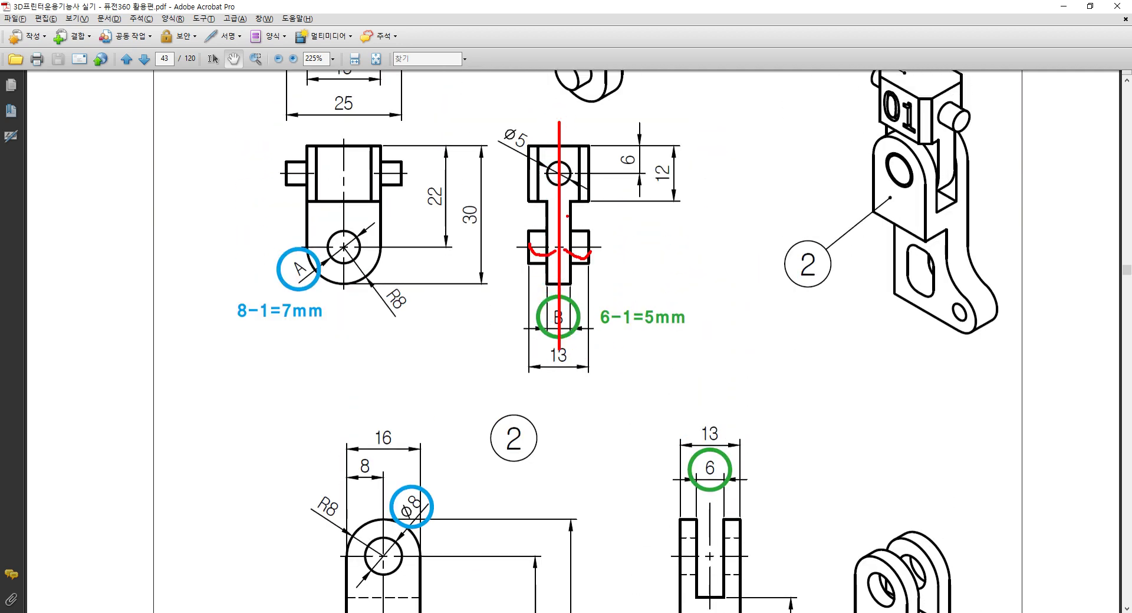
key("Escape")
Mark the side view's right edge and a line across it, then clear the red markings
scroll(586, 221, "down", 3)
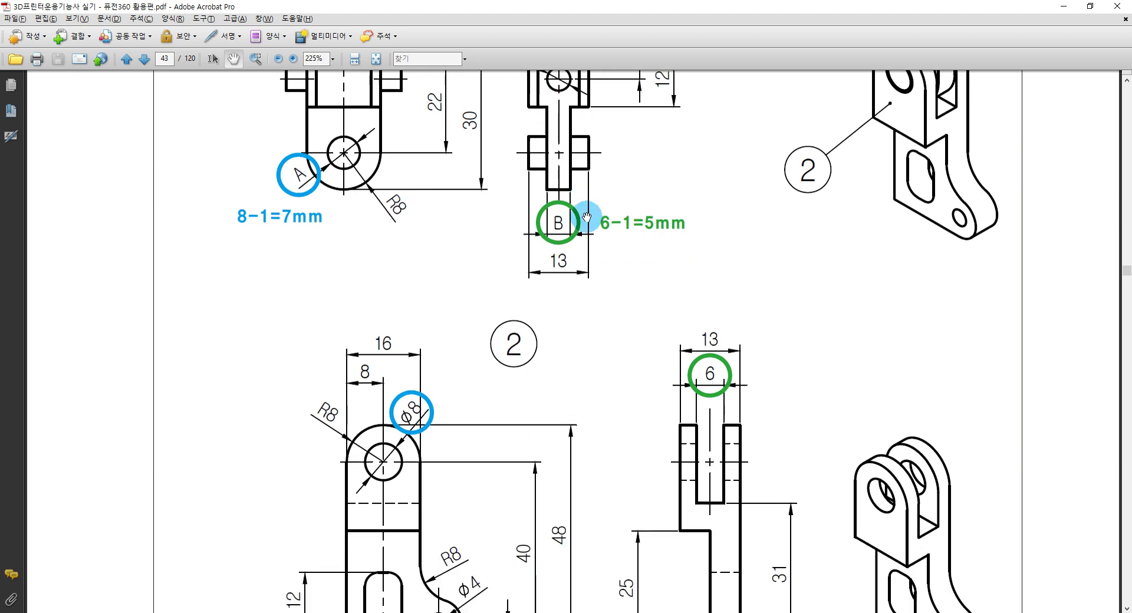
left_click_drag(742, 247, 742, 521)
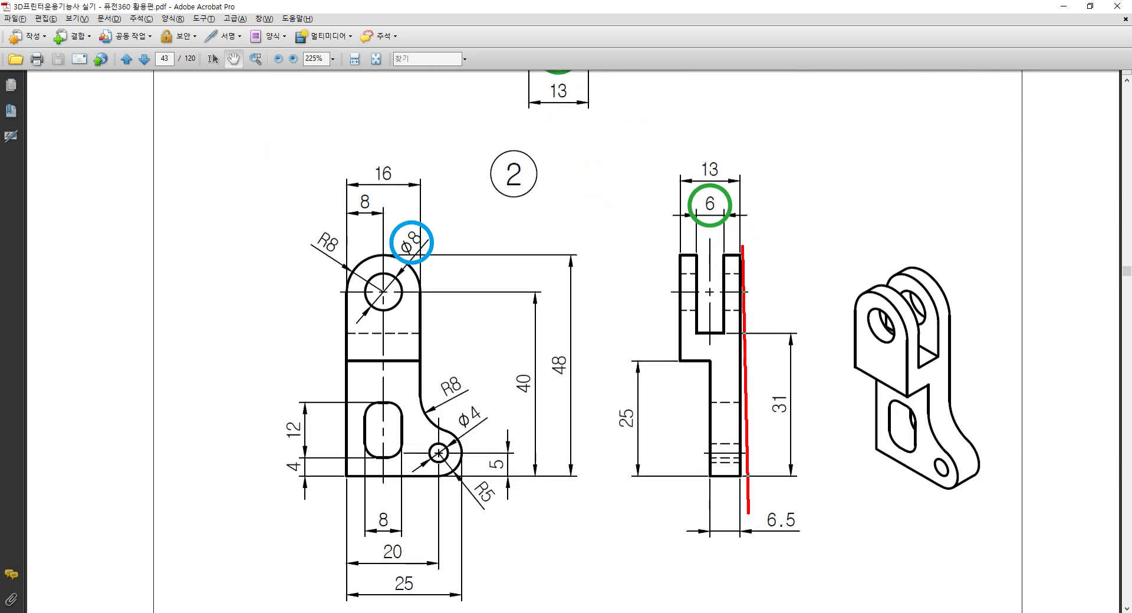
left_click(745, 291)
left_click_drag(746, 291, 681, 293)
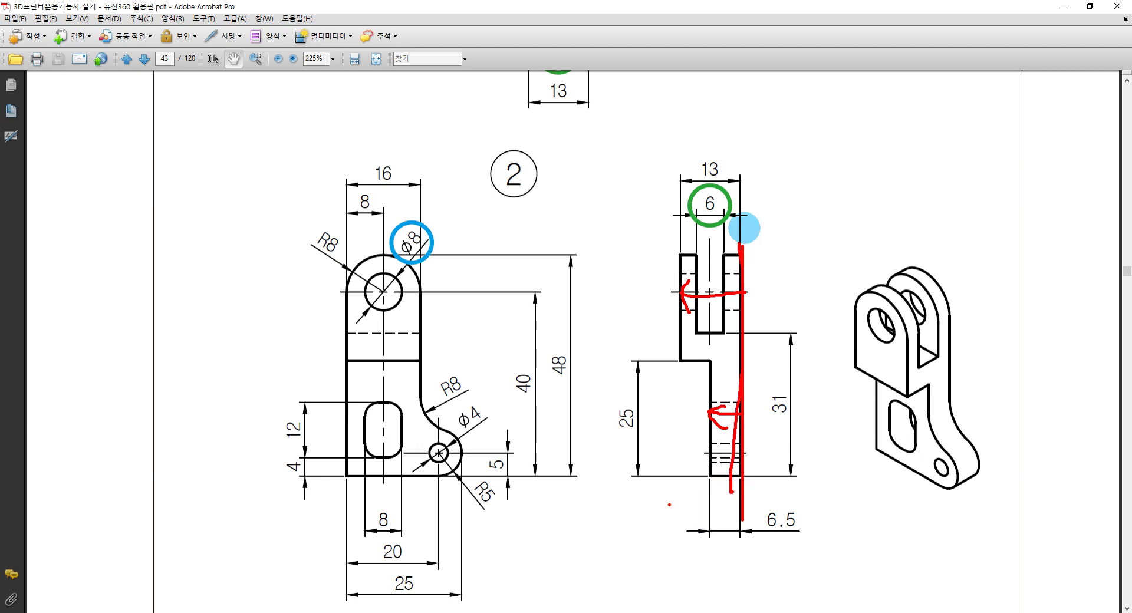
key("Escape")
key("alt+Tab")
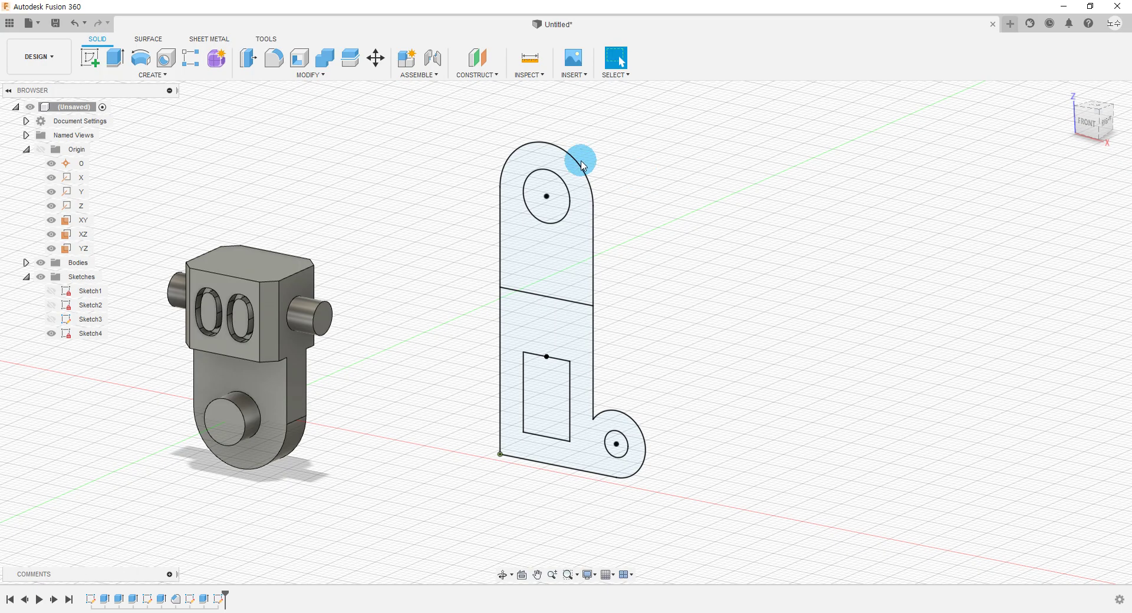
Select the lower Sketch4 profile to extrude, checking the lower web thickness on the drawing
left_click(132, 75)
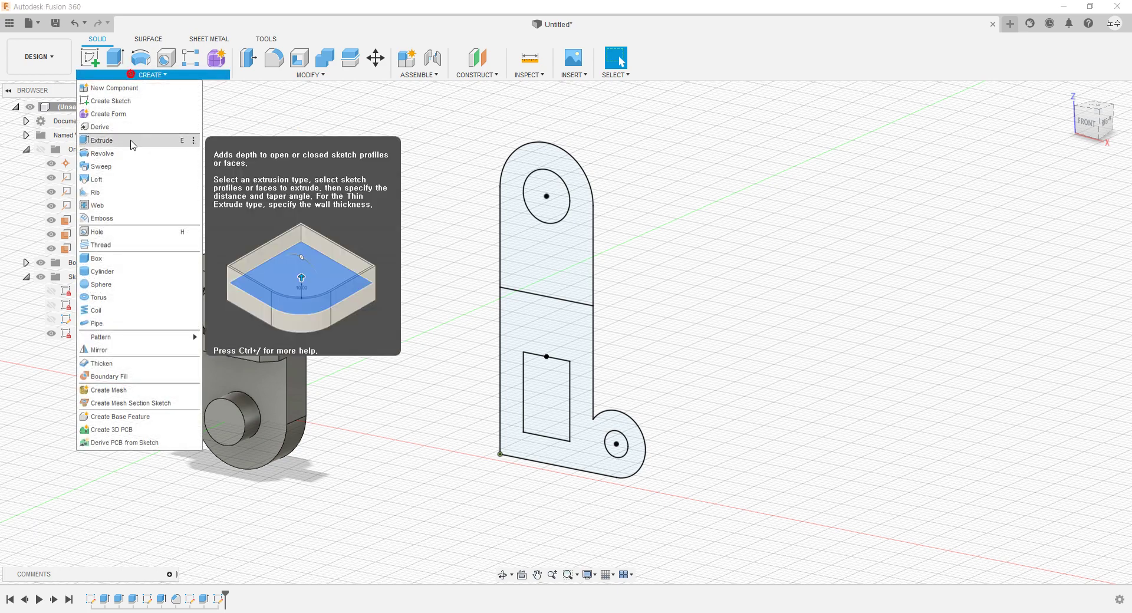
left_click(132, 140)
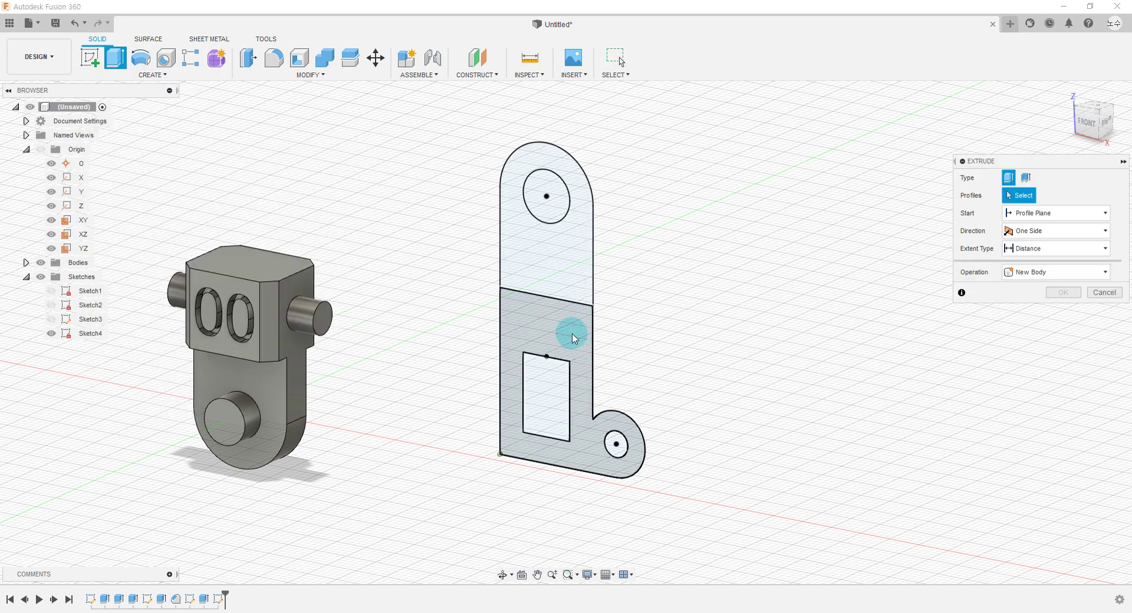
left_click(571, 332)
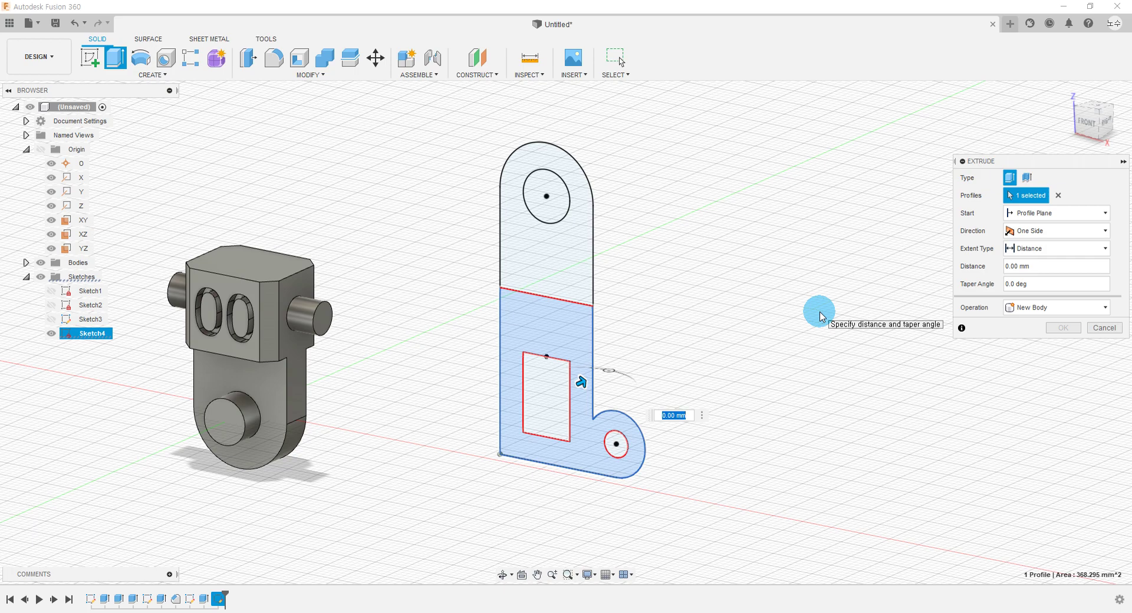
key("alt+Tab")
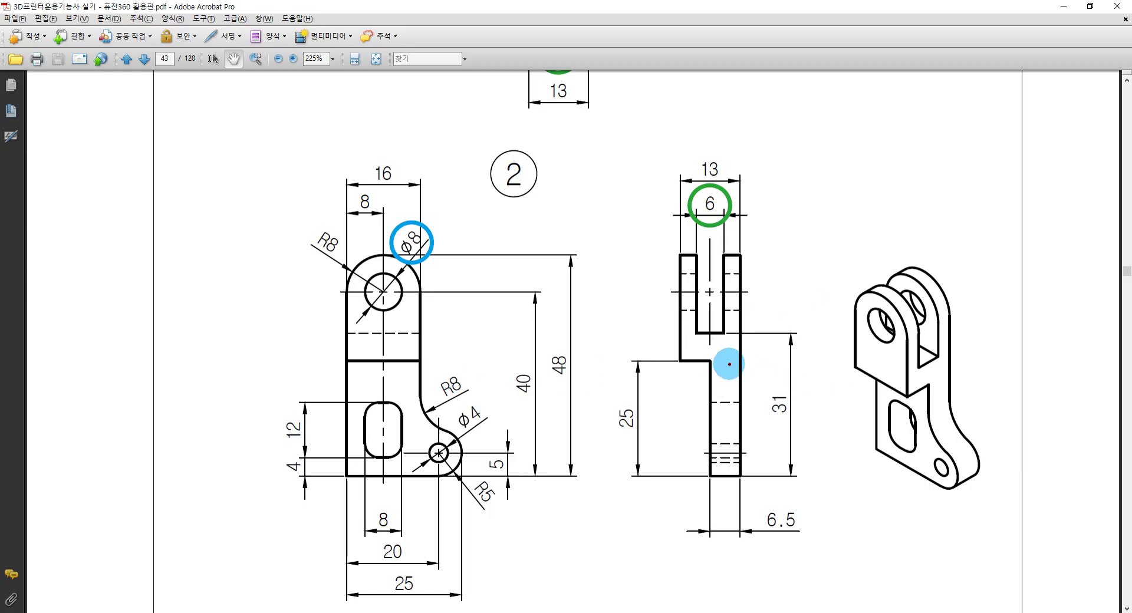
left_click_drag(730, 364, 716, 392)
left_click_drag(732, 391, 723, 421)
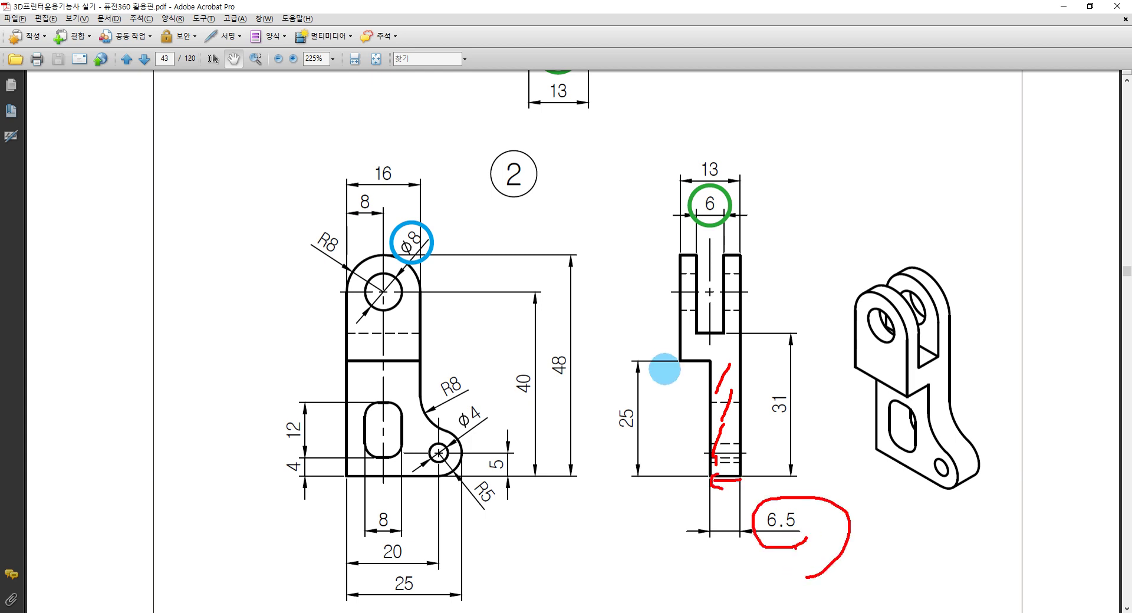
key("alt+Tab")
Extrude the lower profile 6.5 mm as a new body and show Sketch4 again
middle_click_drag(687, 369, 638, 328, "shift")
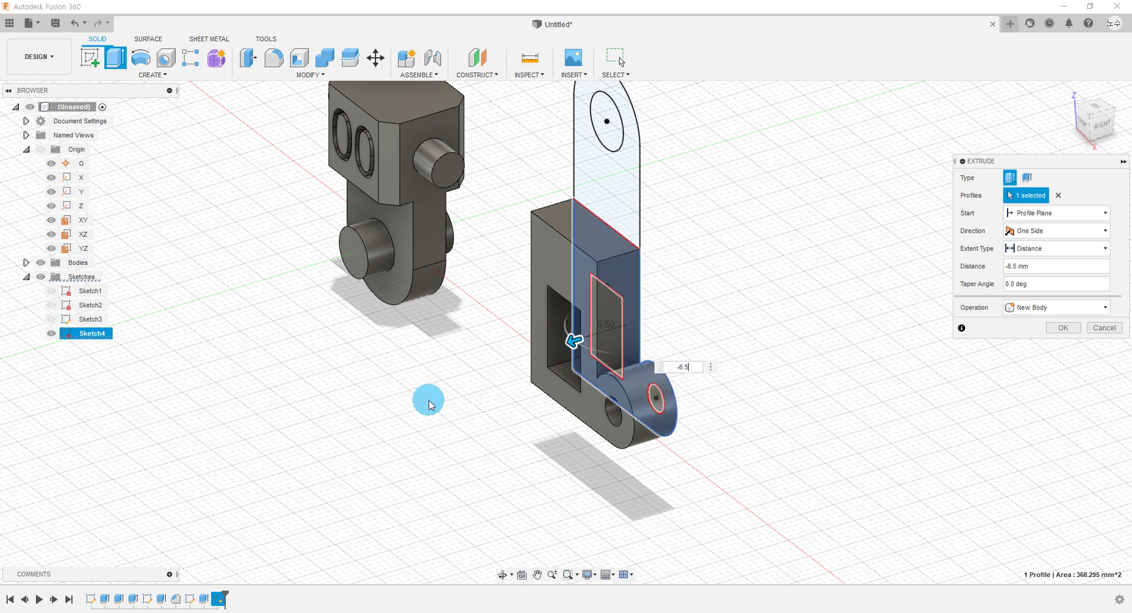
left_click(1053, 328)
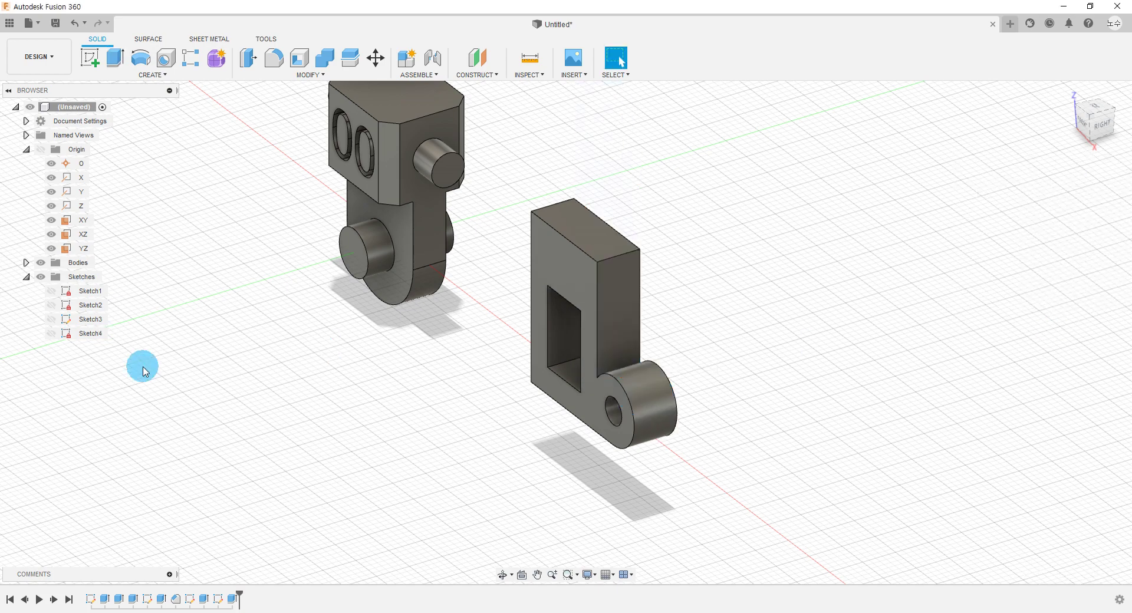
left_click(51, 337)
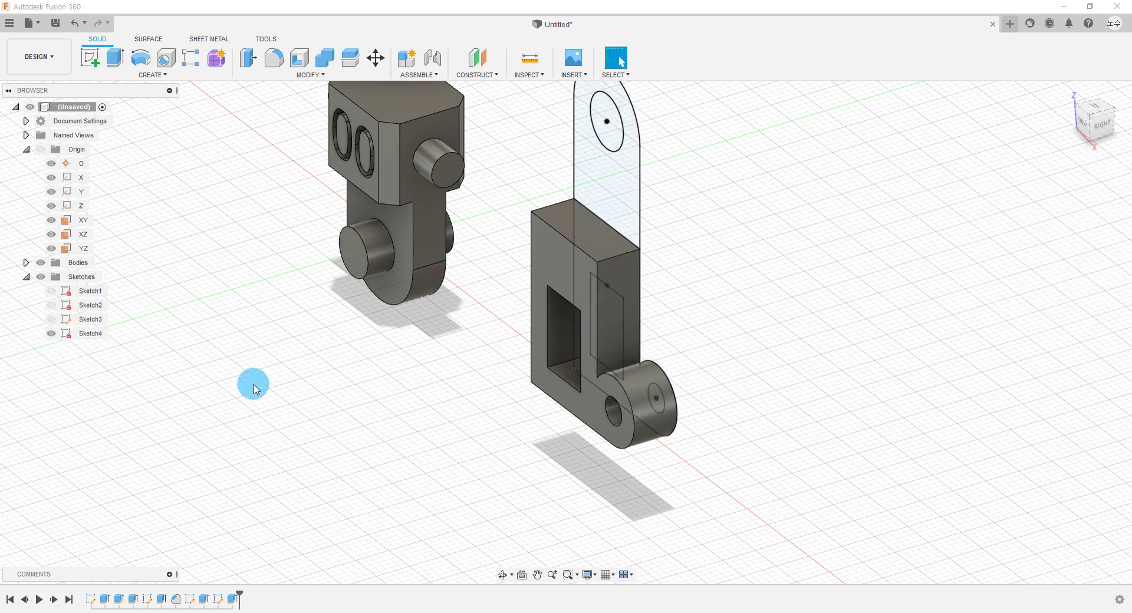
scroll(265, 394, "up", 2)
Start a second extrusion for a new body
left_click(151, 75)
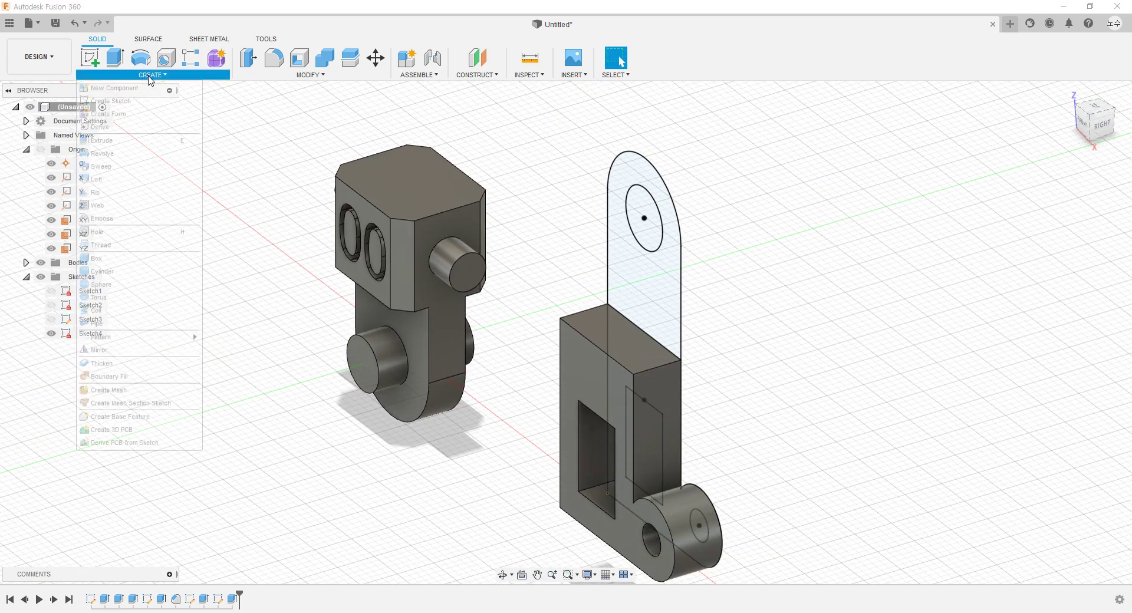
left_click(121, 140)
key("alt+Tab")
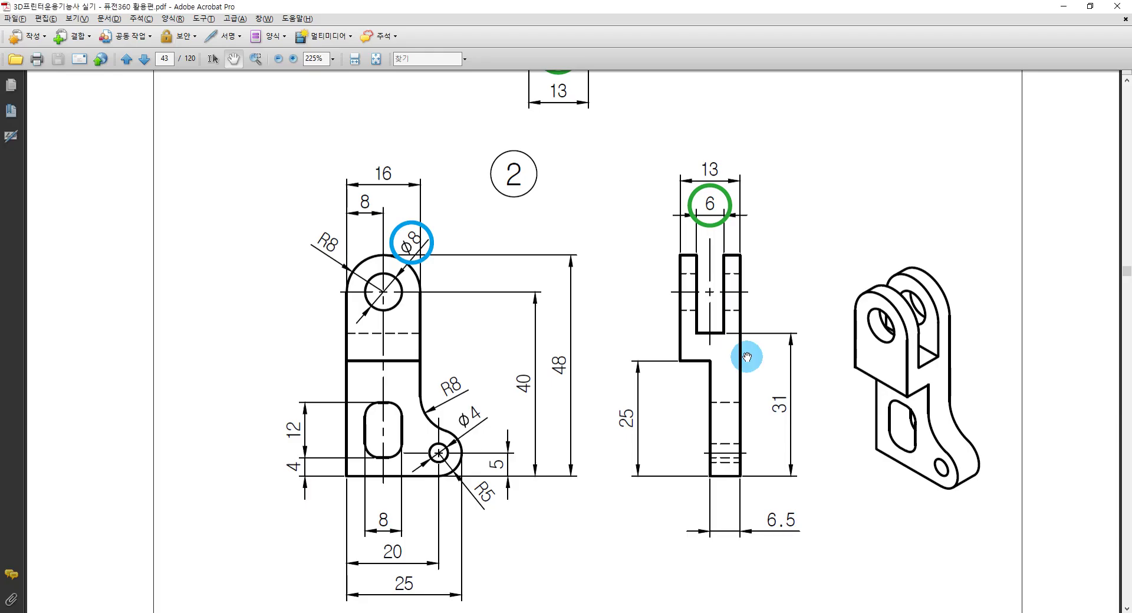
On the drawing, mark the R8 rounded top and the lug's height and thickness, then clear the marks
left_click_drag(361, 264, 367, 255)
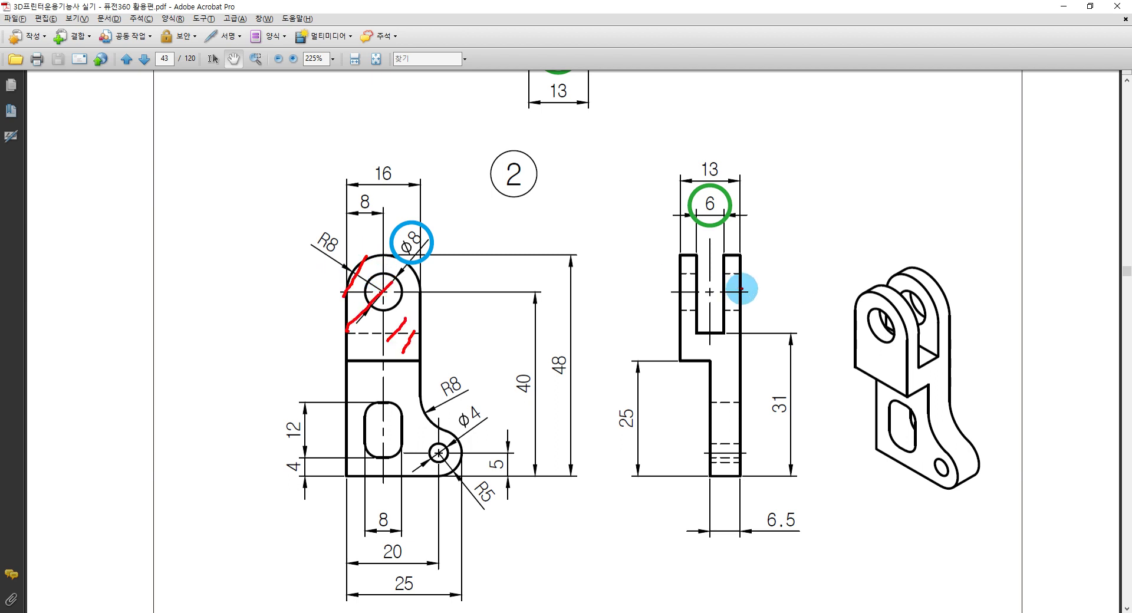
left_click_drag(748, 248, 749, 382)
left_click_drag(744, 327, 686, 325)
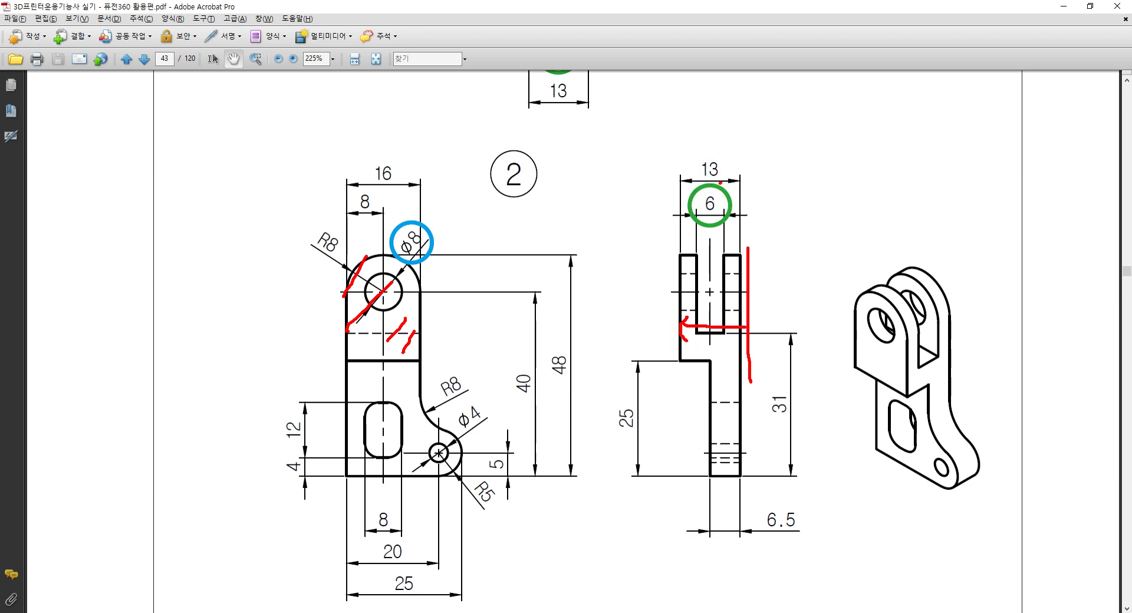
key("Escape")
Extrude the rounded upper lug profile 13 mm, joined to the bracket body
key("alt+Tab")
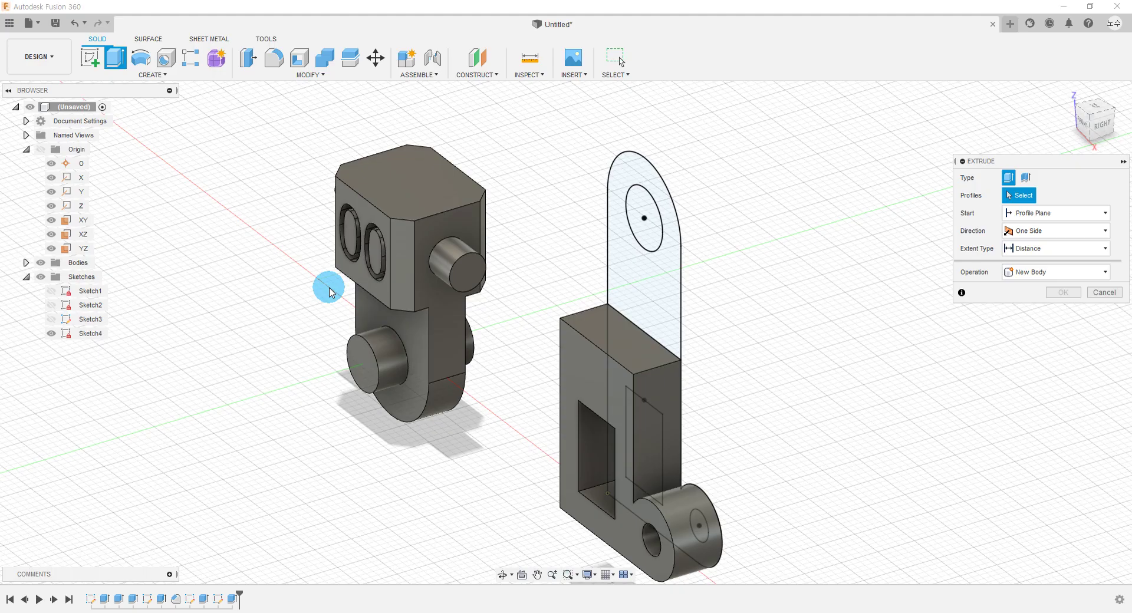
left_click(642, 303)
type("-13")
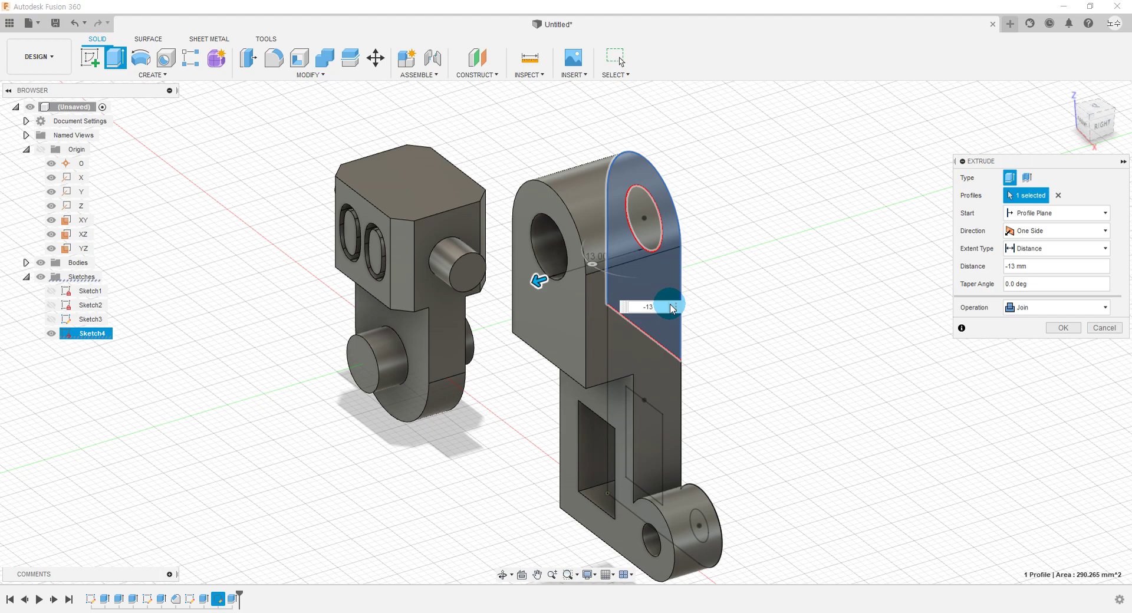
left_click(1063, 327)
mouse_move(882, 409)
middle_mouse_down("shift")
mouse_move(854, 398)
mouse_move(876, 399)
mouse_move(866, 399)
middle_mouse_up("shift")
Hide Sketch4 to leave the solid upper lug visible
key("alt+Tab")
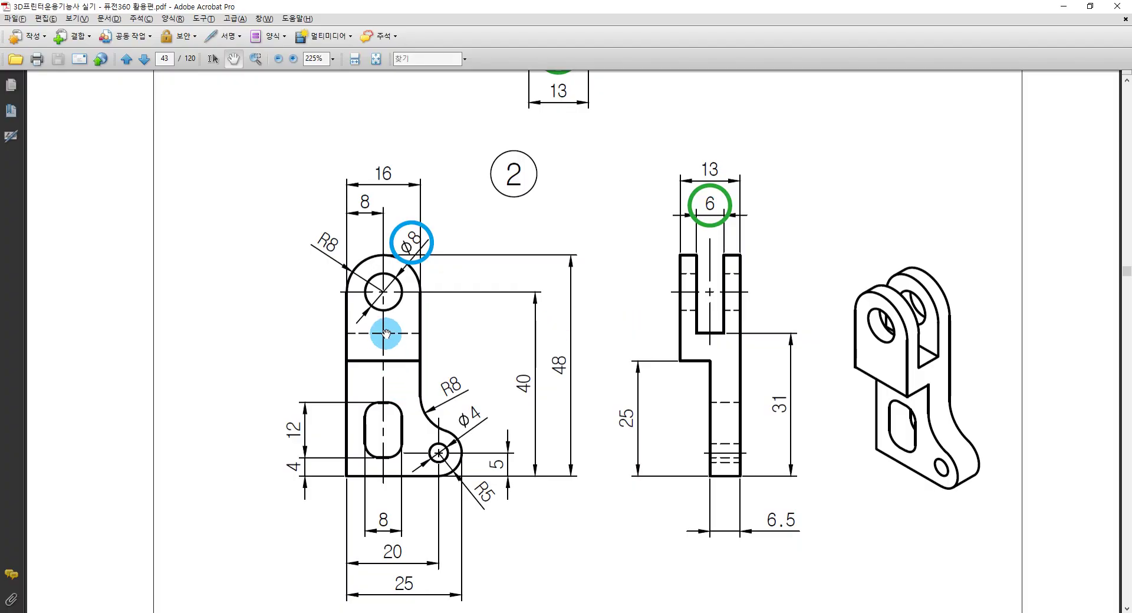
key("alt+Tab")
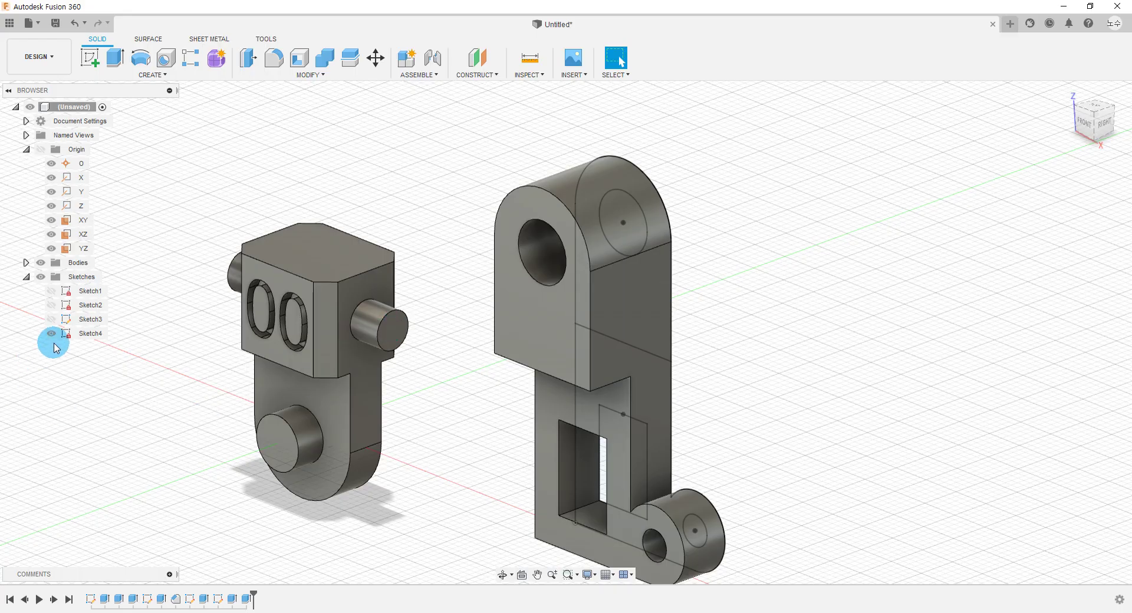
left_click(51, 334)
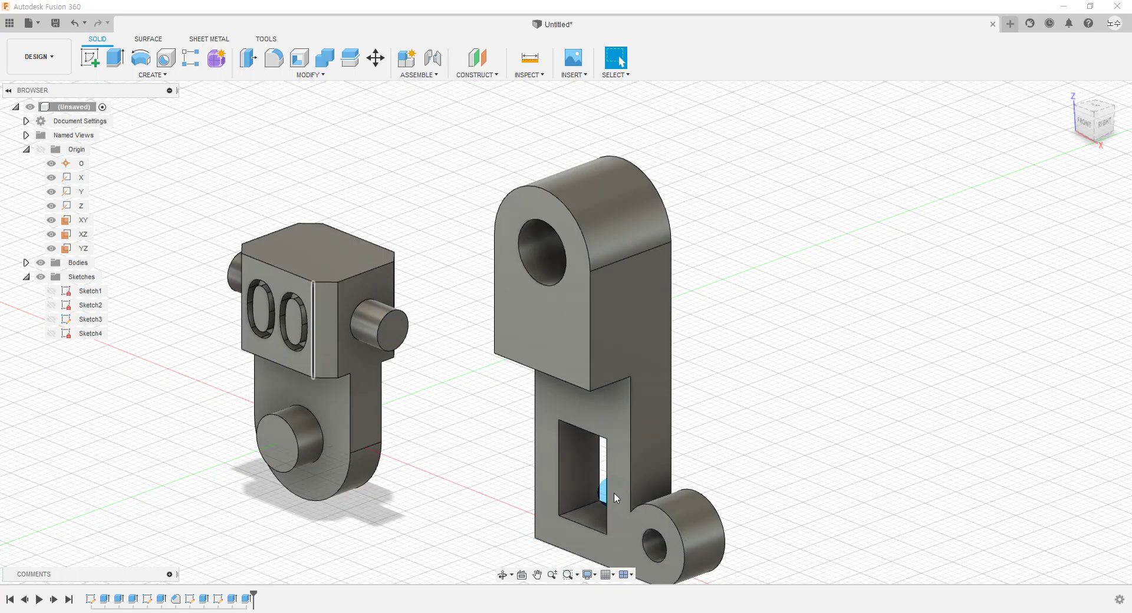
middle_click_drag(807, 361, 811, 295, "shift")
key("alt+Tab")
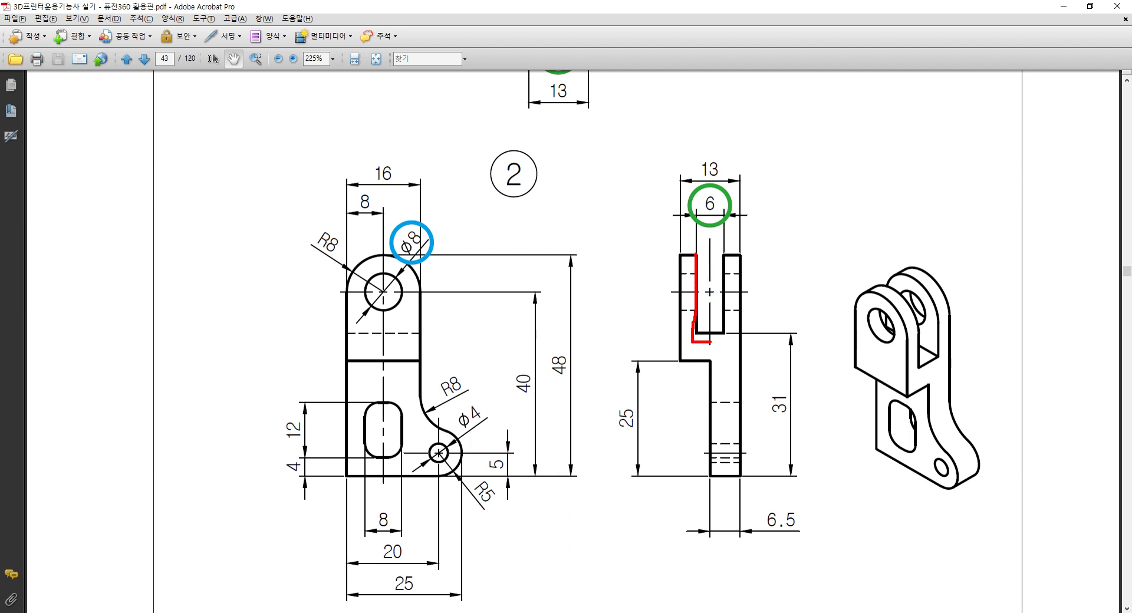
Trace the 6 mm slot outline and its top corner on the drawing's side view
left_click_drag(710, 342, 719, 240)
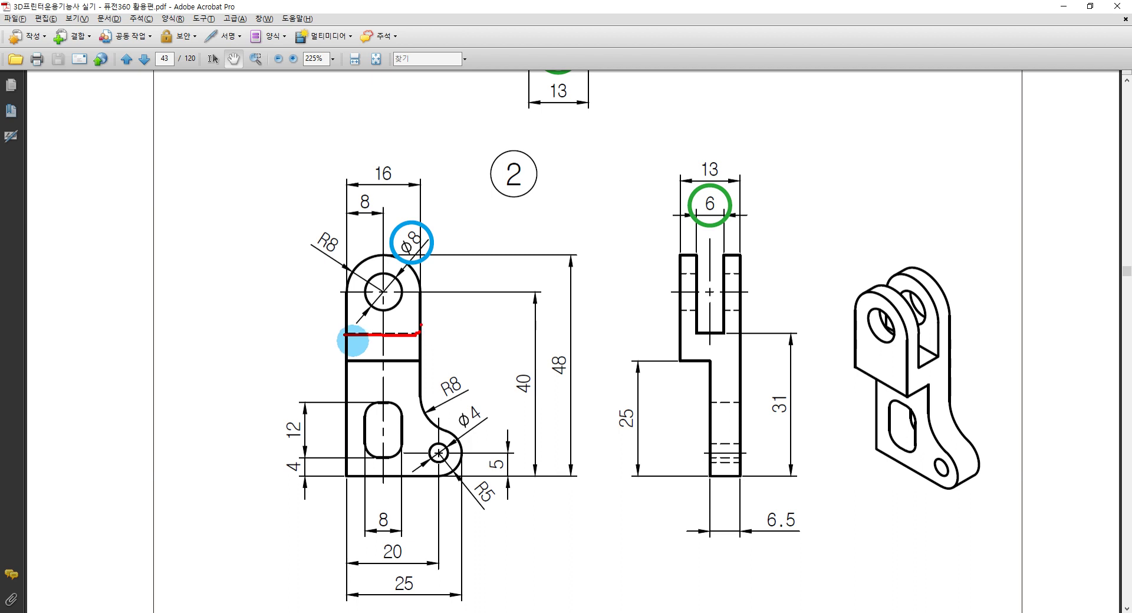
left_click_drag(420, 324, 352, 340)
left_click(699, 255)
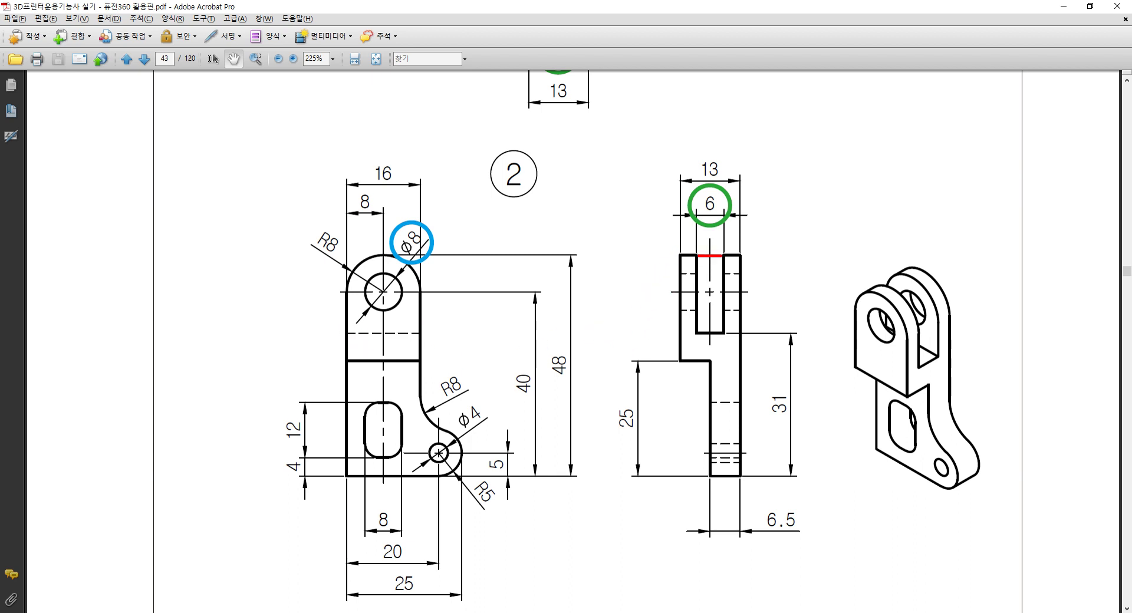
left_click_drag(721, 256, 690, 266)
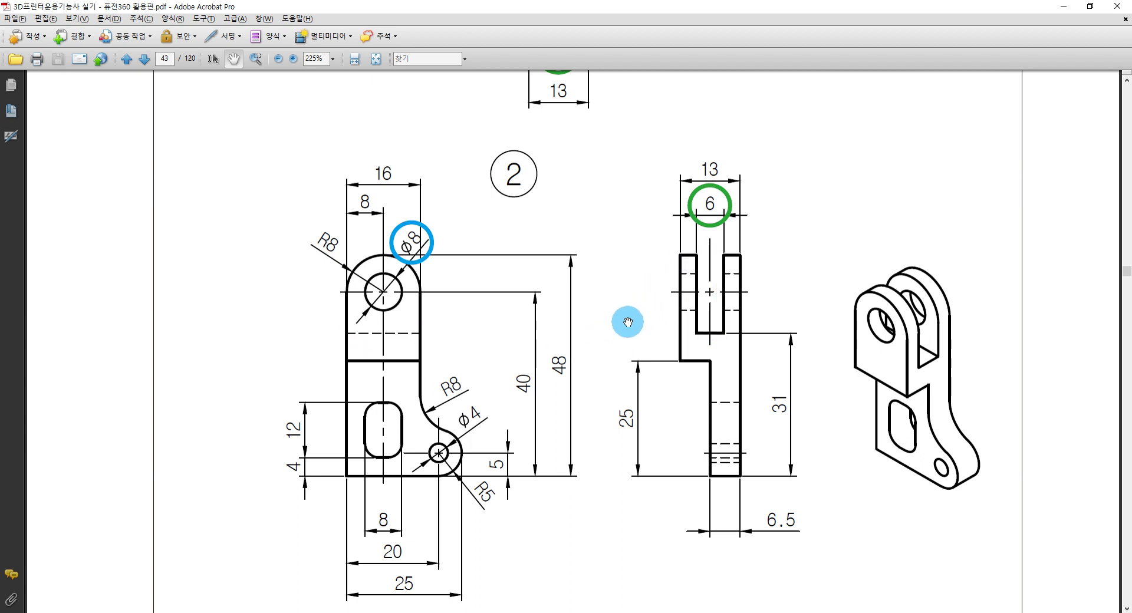
key("alt+Tab")
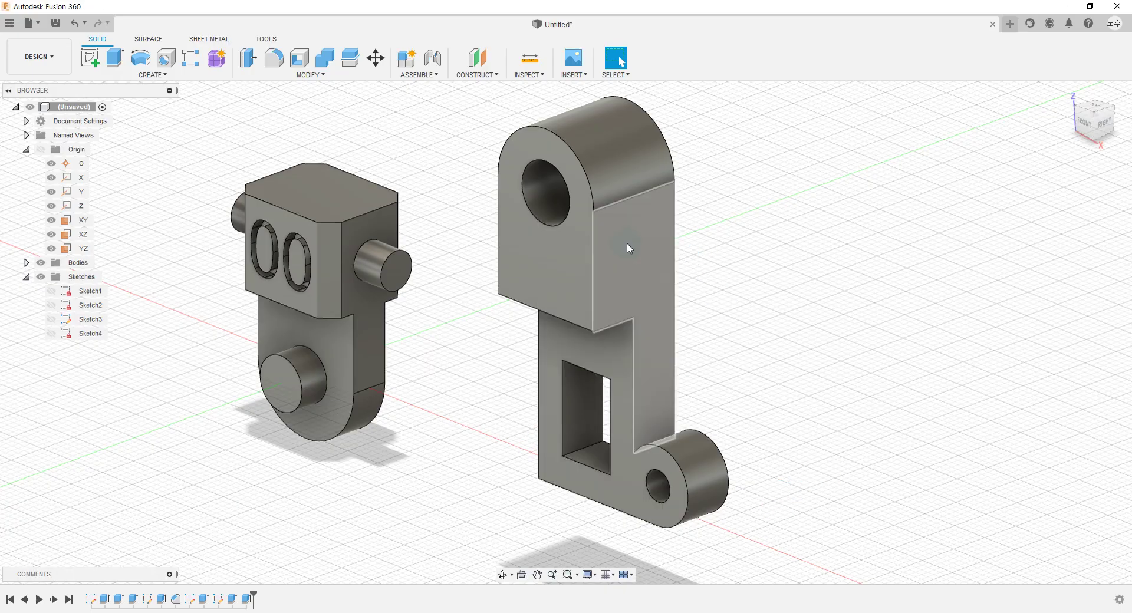
Start a new sketch on the bracket's flat side face
left_click(627, 243)
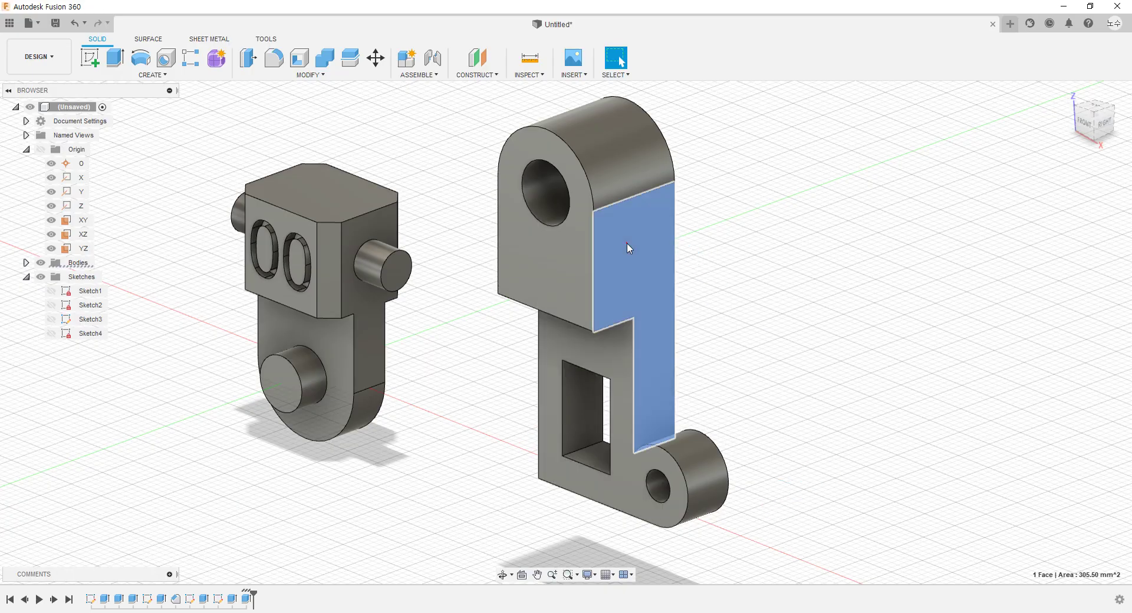
right_click(645, 281)
left_click(649, 345)
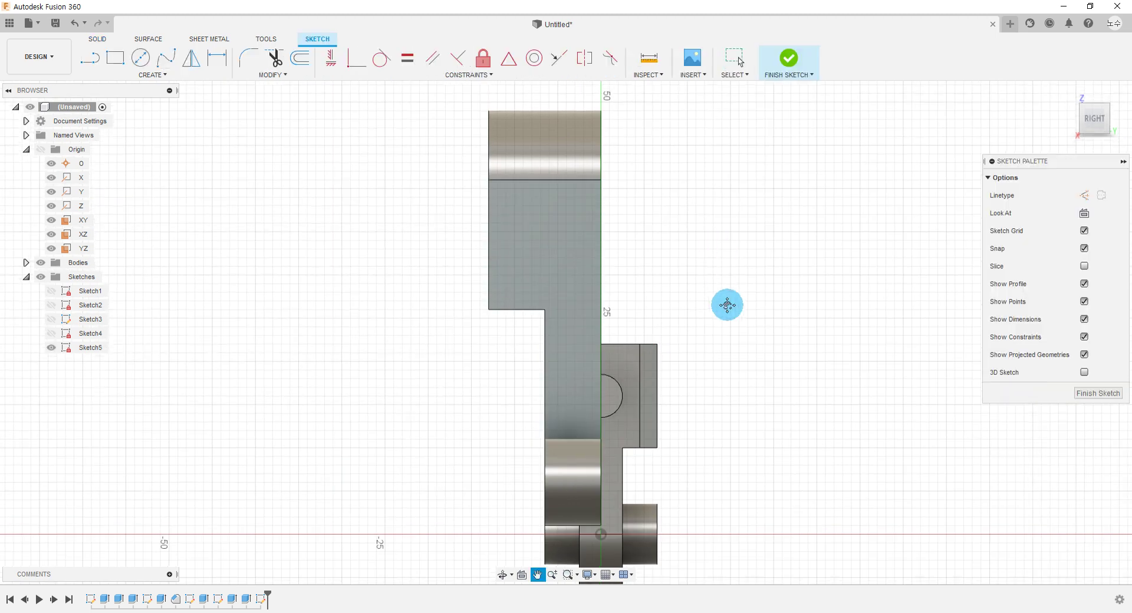
Project the upper lug's rounded R8 left edge into the sketch
left_click(148, 75)
left_click(236, 288)
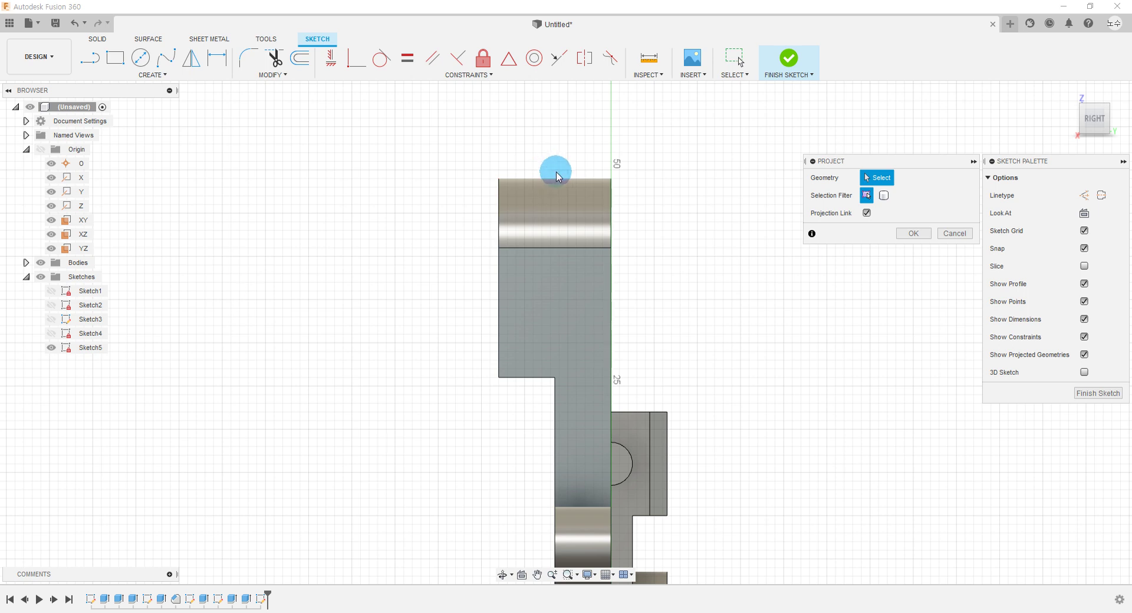
left_click(498, 200)
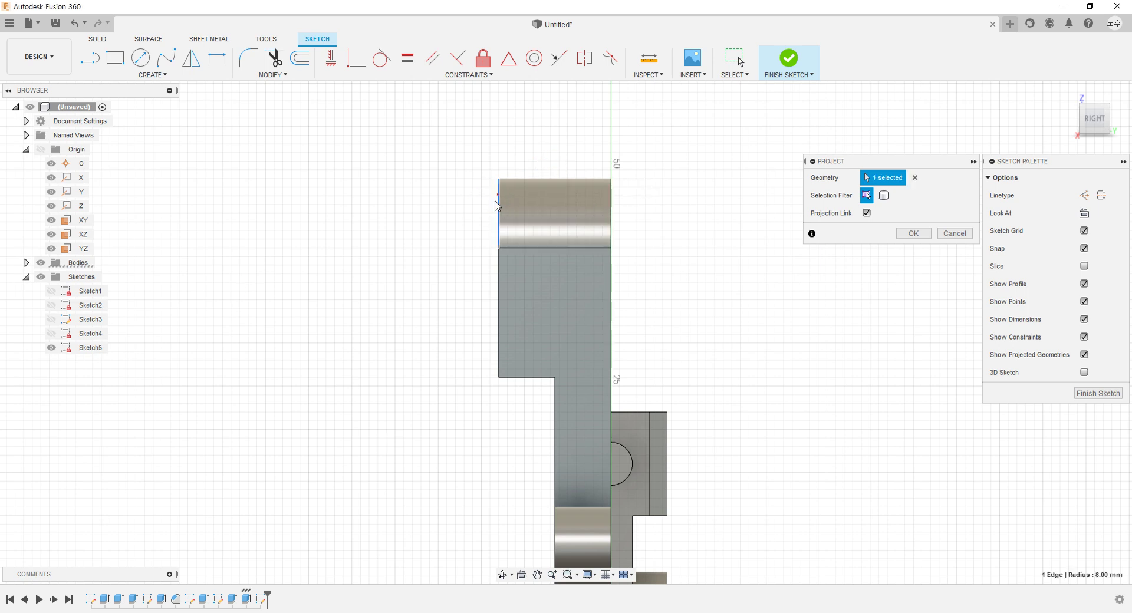
left_click(908, 233)
scroll(492, 172, "up", 3)
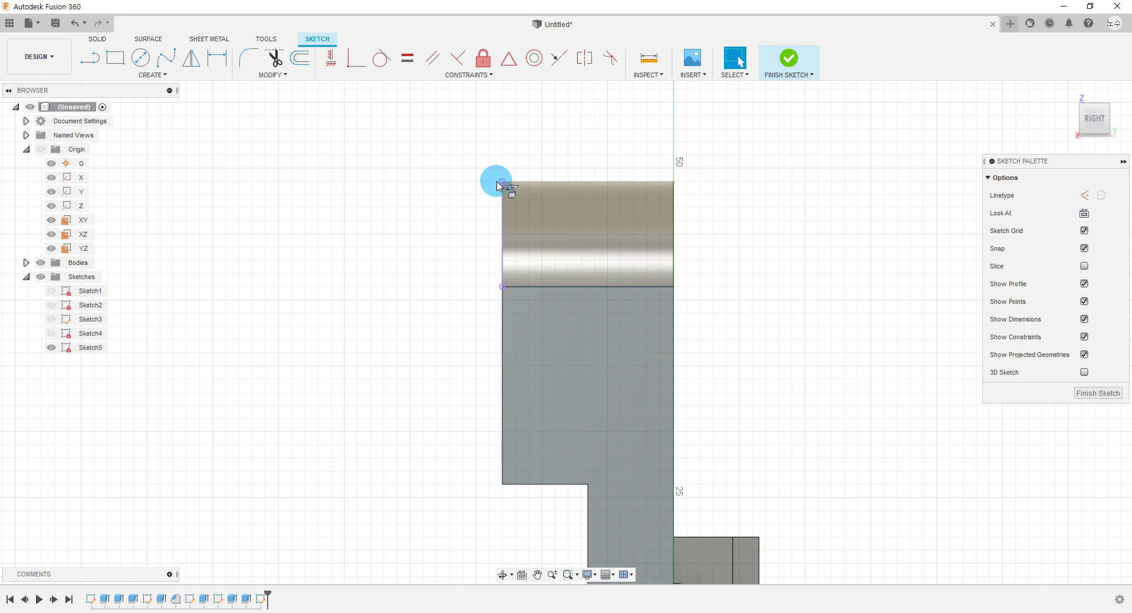
scroll(480, 169, "down", 1)
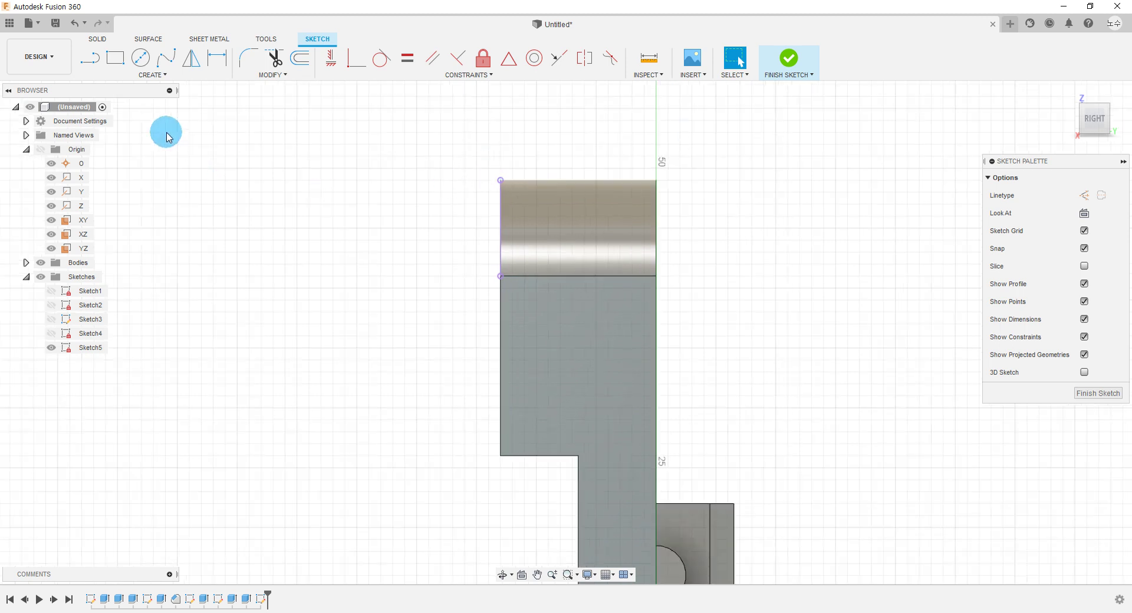
left_click(142, 76)
mouse_move(133, 101)
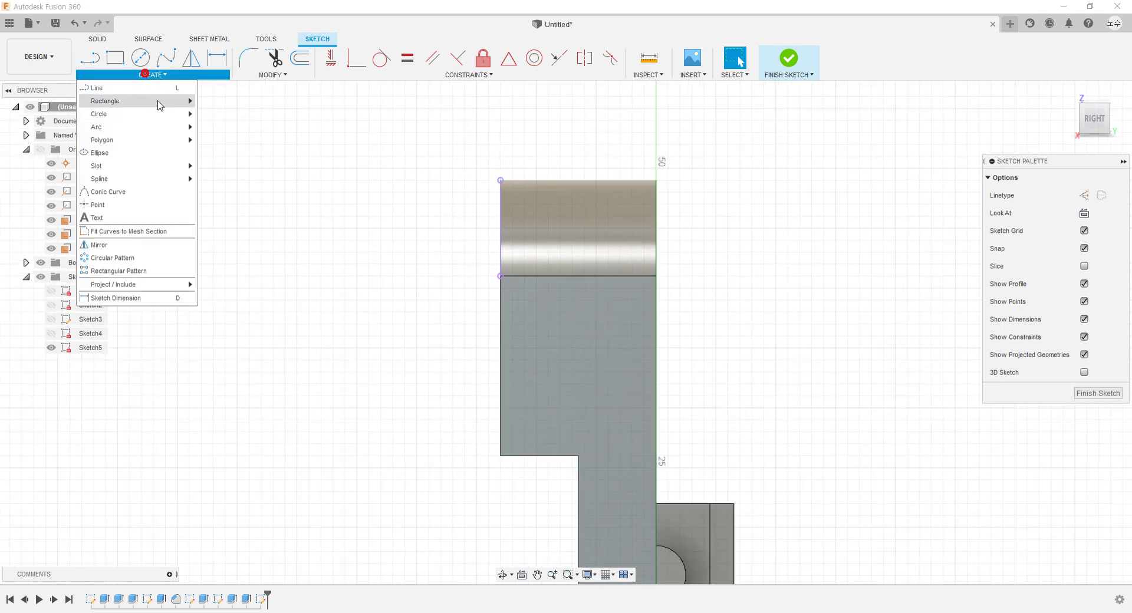
Draw a two-point rectangle for the clevis slot over the side view
left_click(221, 104)
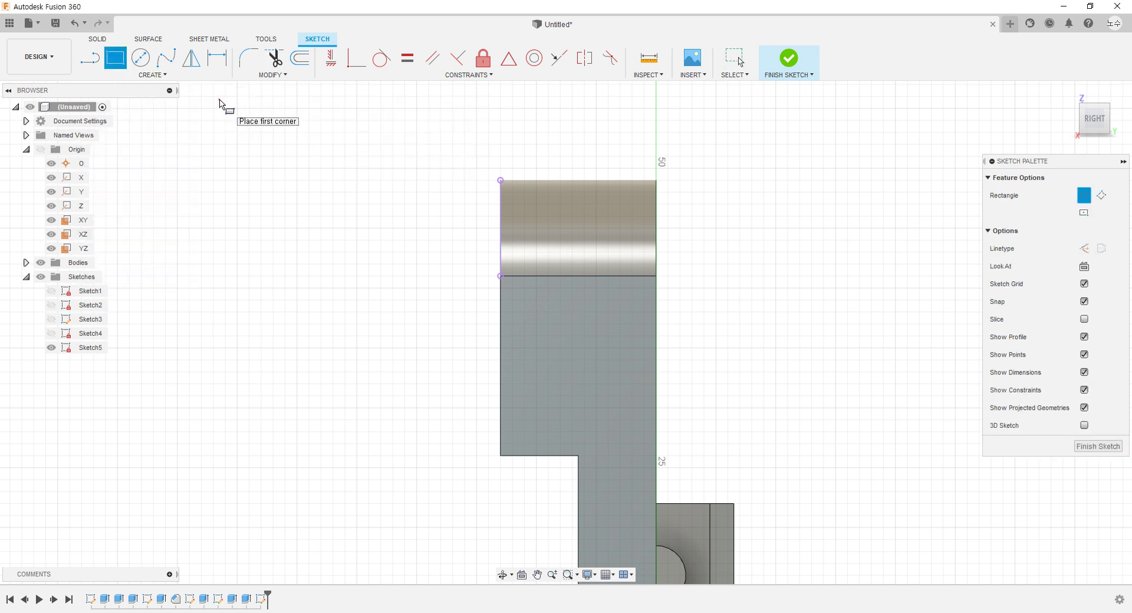
left_click(549, 193)
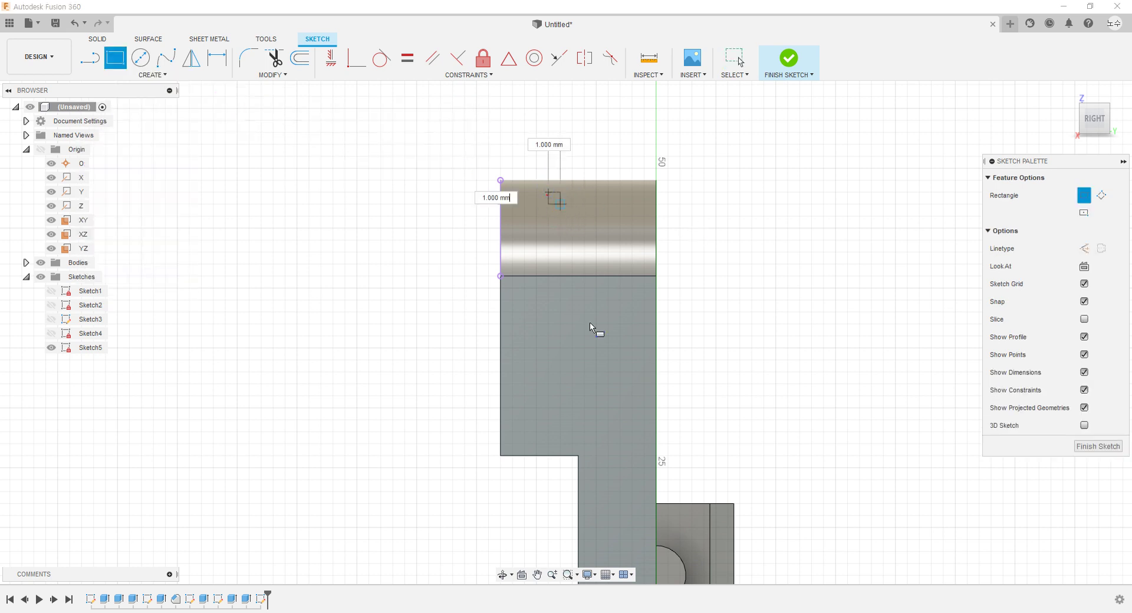
left_click(607, 388)
key("Escape")
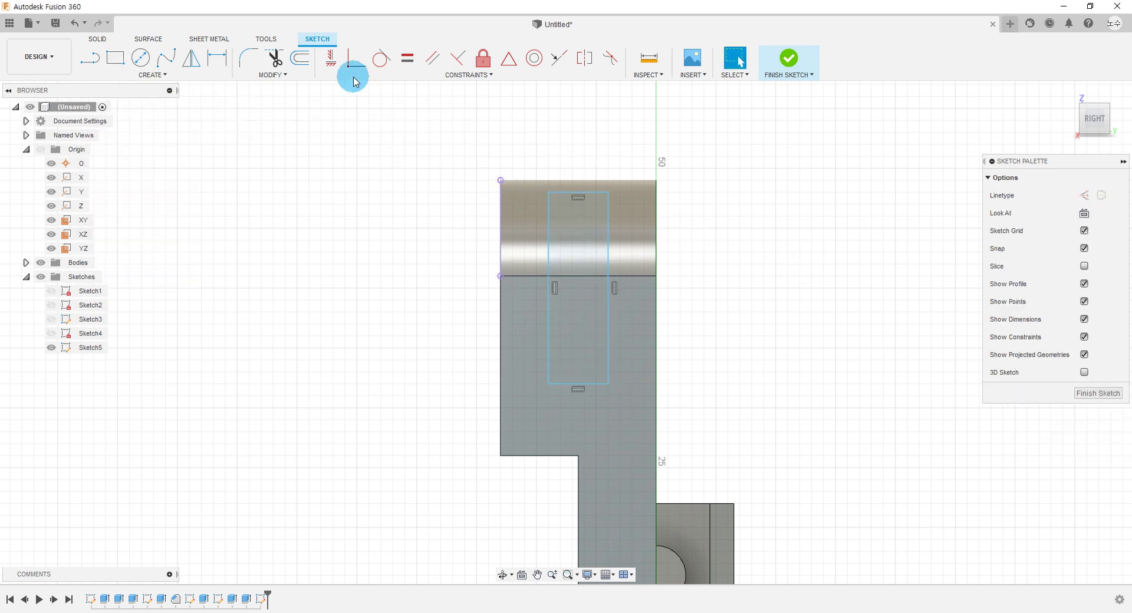
Constrain the rectangle's top-left corner level with the bracket's top corner
left_click(328, 58)
left_click(496, 179)
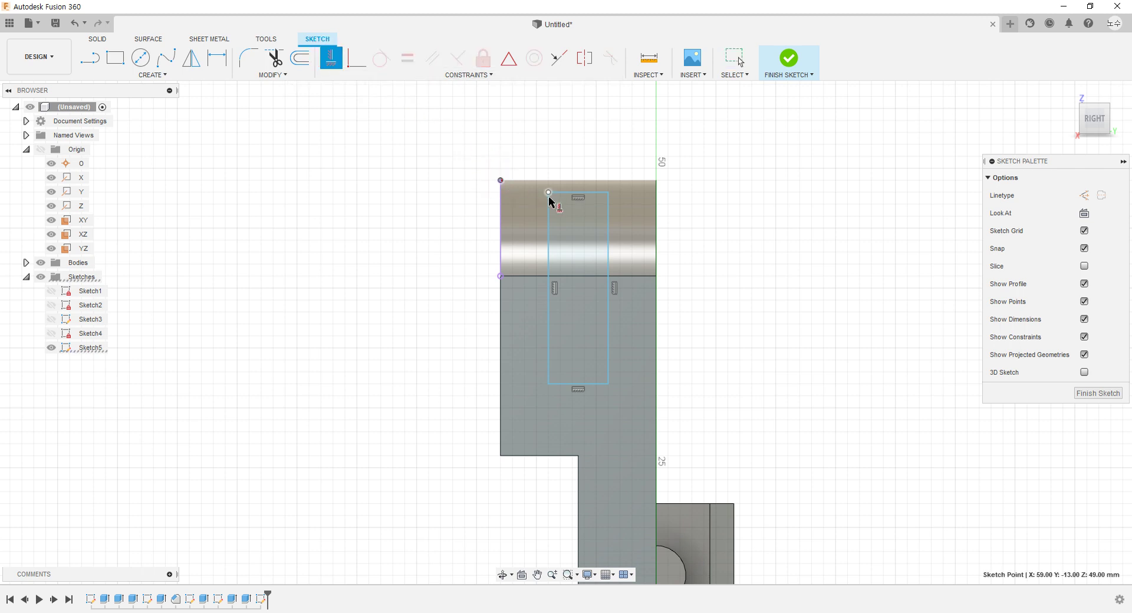
left_click(548, 193)
left_click(492, 178)
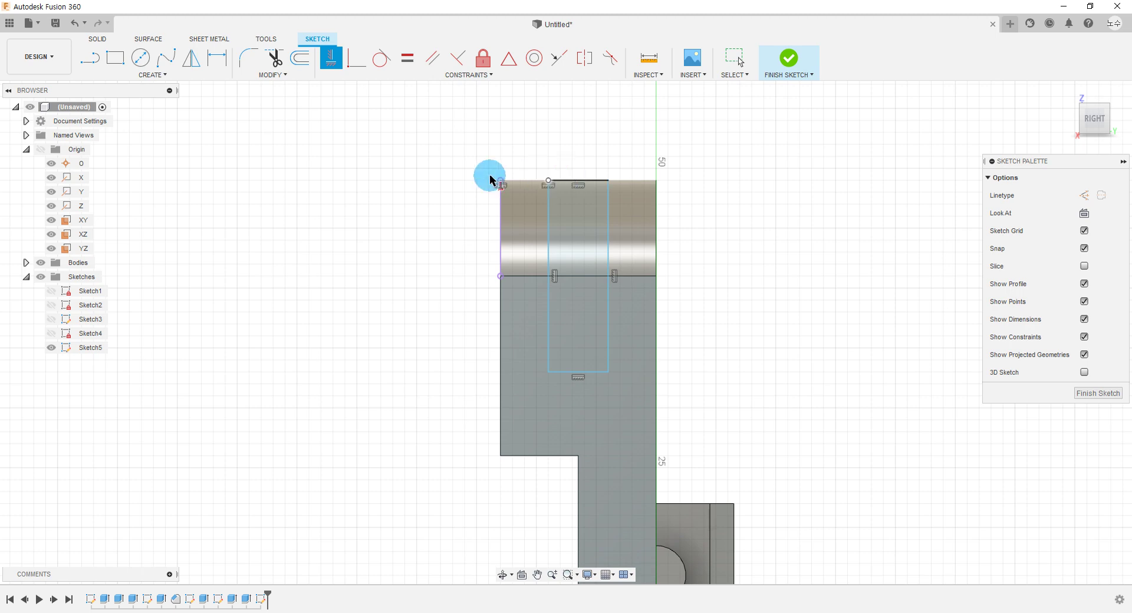
key("Escape")
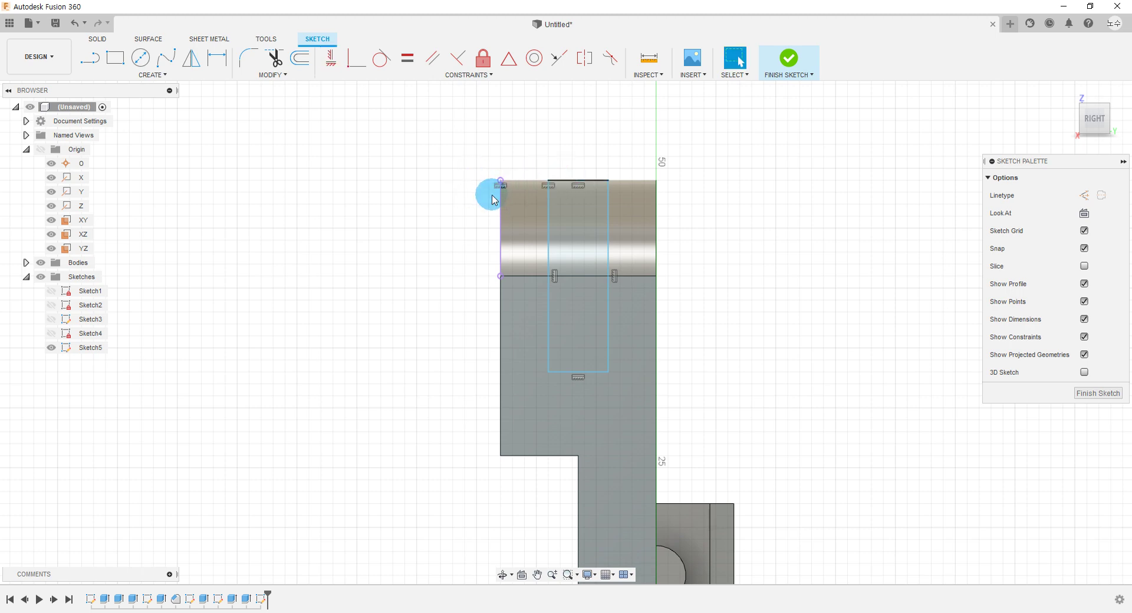
key("alt+Tab")
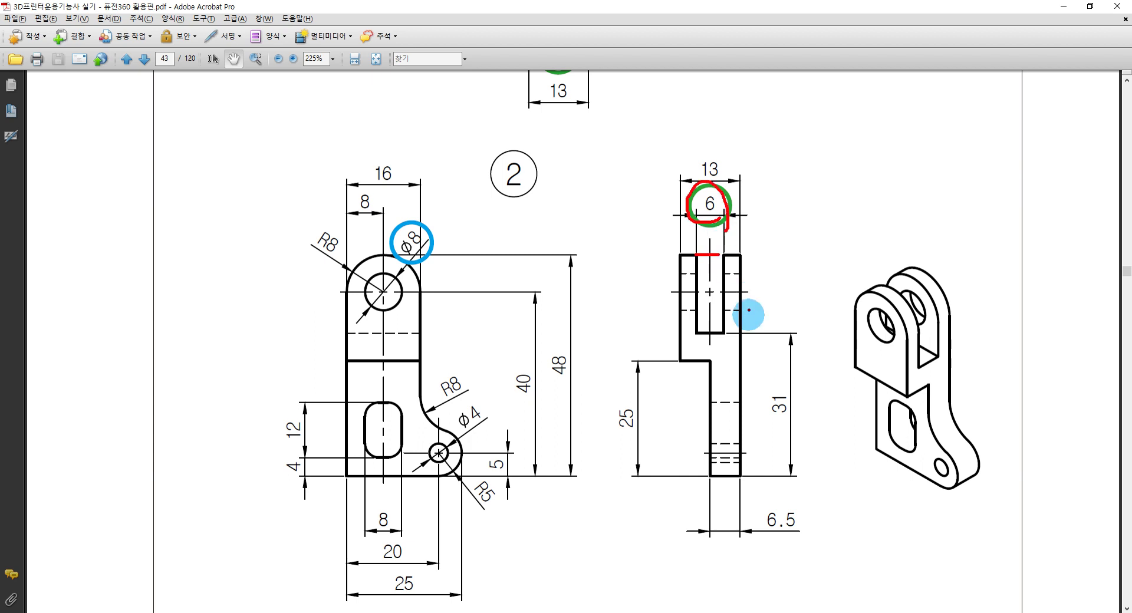
Underline the side-view base in red and circle the 31 height dimension
left_click_drag(714, 475, 756, 473)
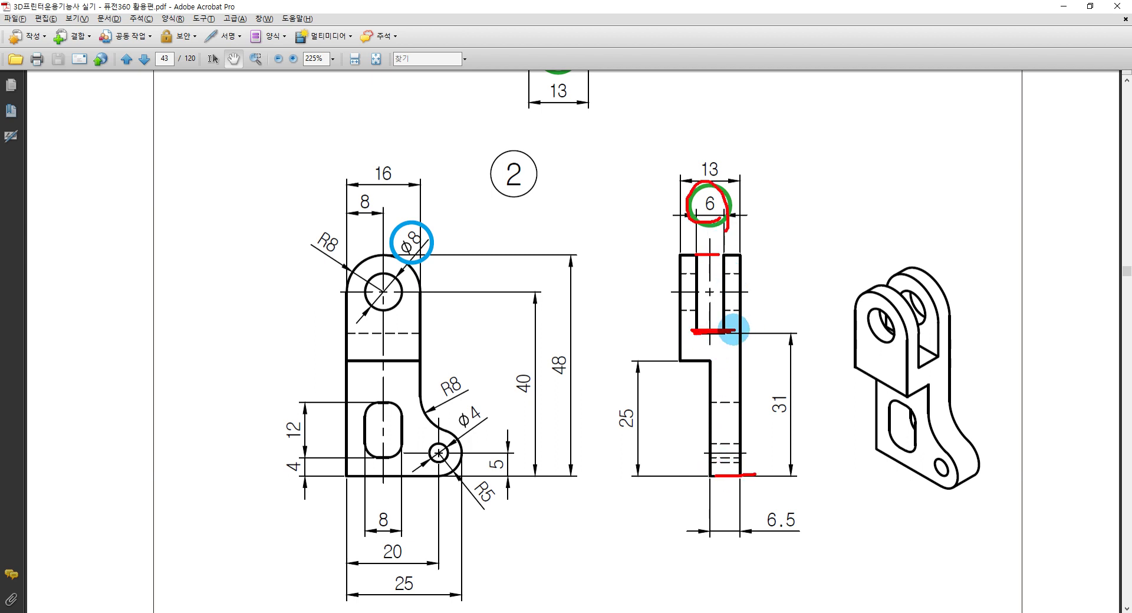
left_click_drag(799, 417, 753, 398)
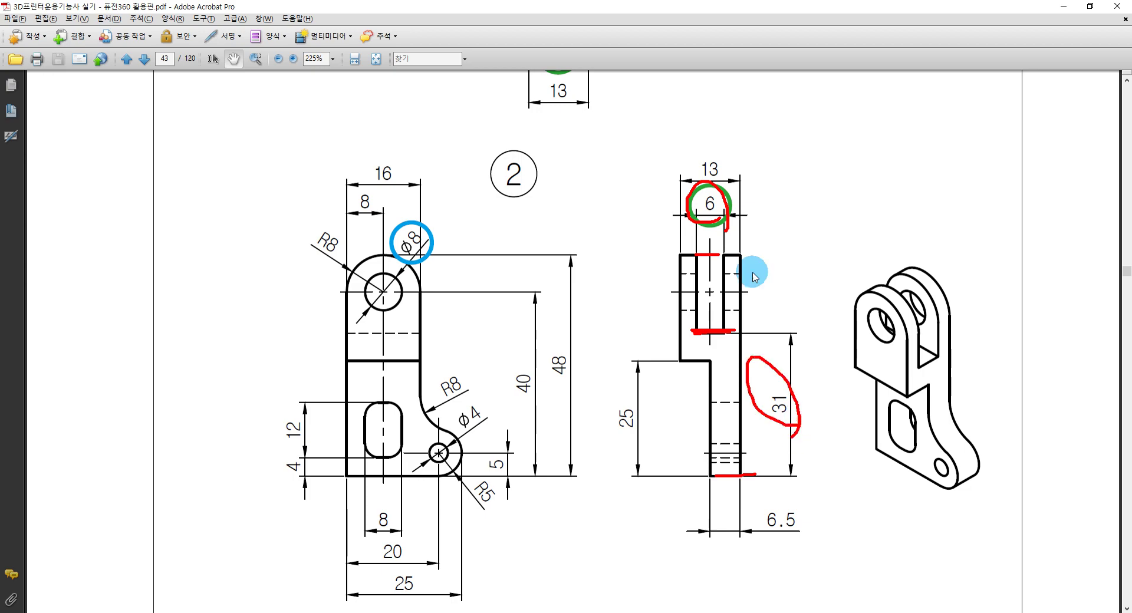
Dimension the slot rectangle's top edge to 6 mm, abandoning an attempted height dimension
key("alt+Tab")
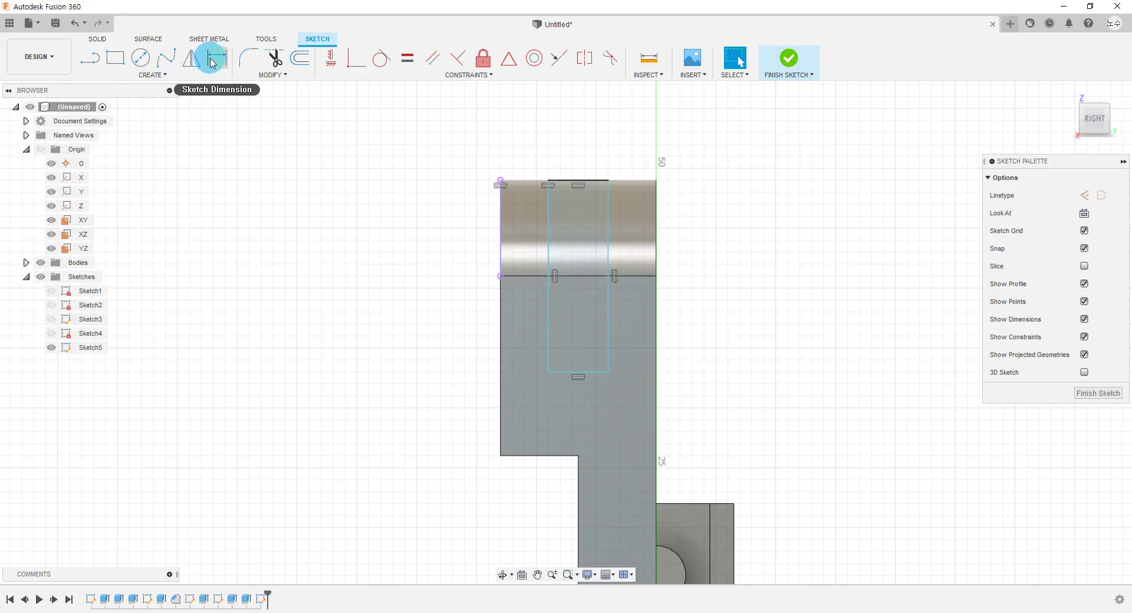
left_click(211, 62)
left_click(575, 152)
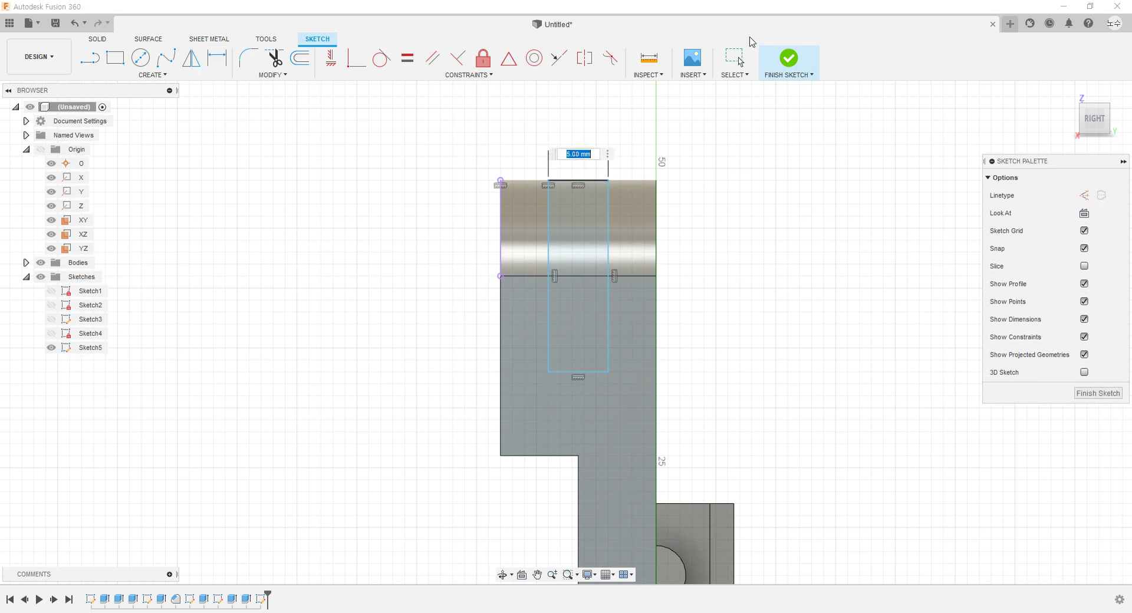
key("Return")
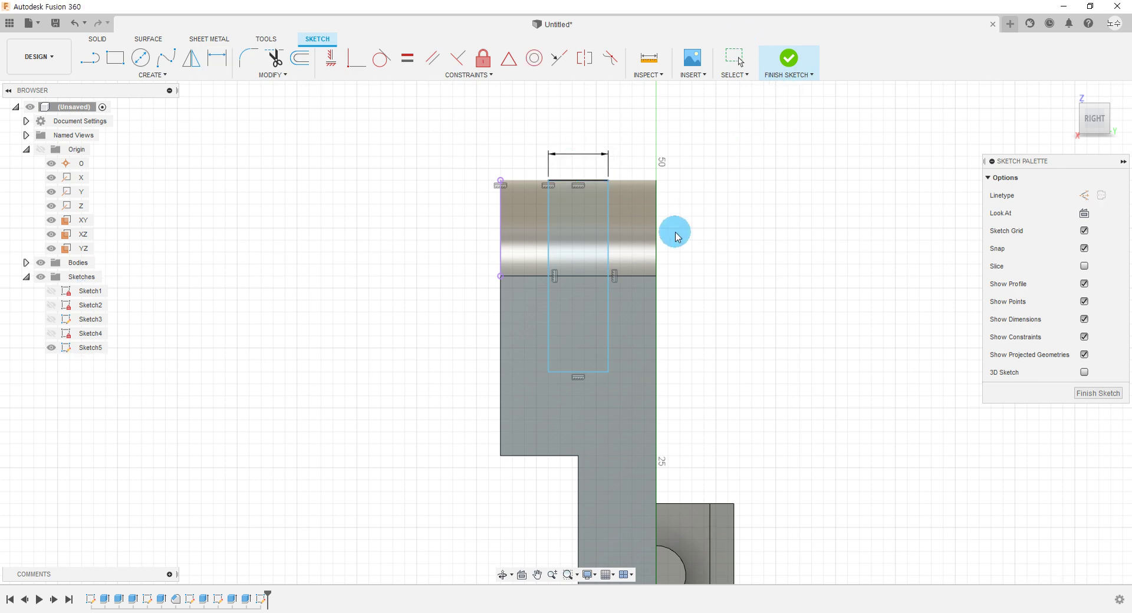
scroll(625, 327, "down", 2)
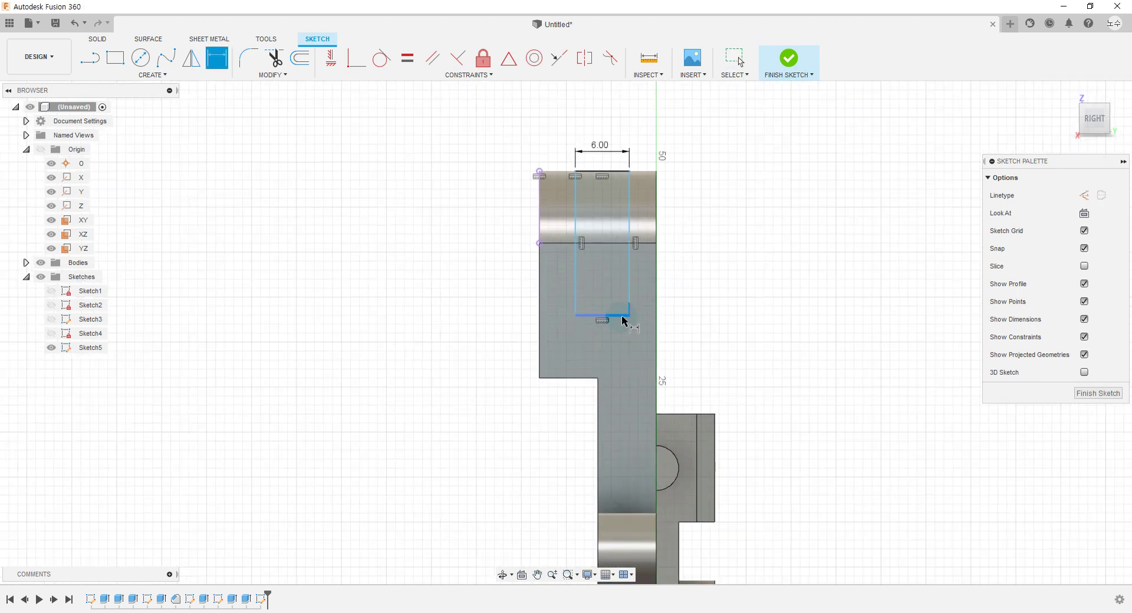
left_click(623, 321)
scroll(649, 383, "down", 2)
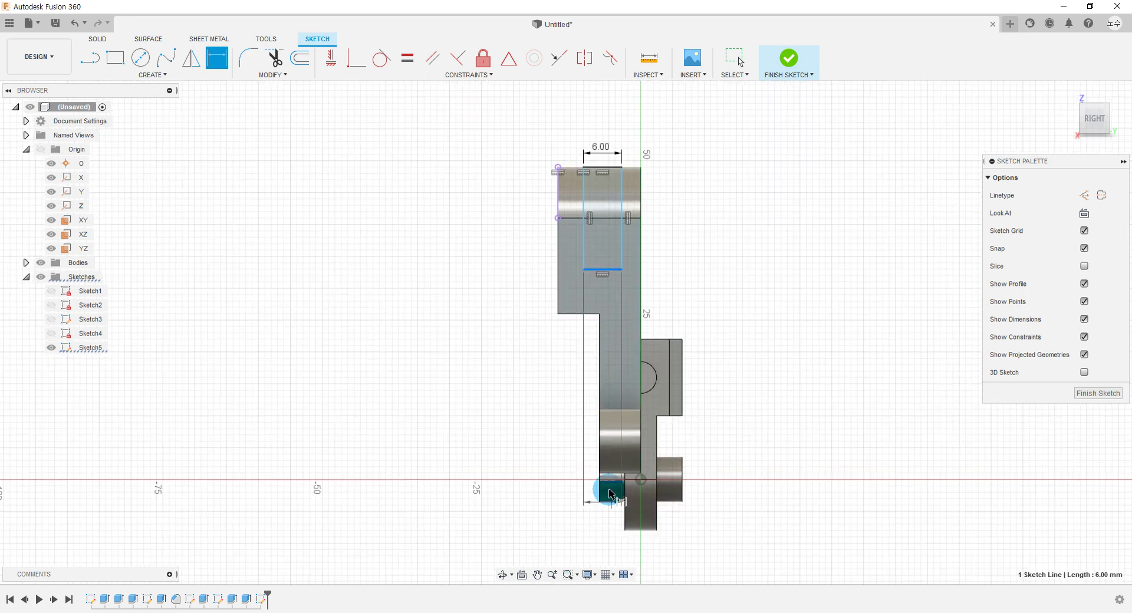
left_click(651, 494)
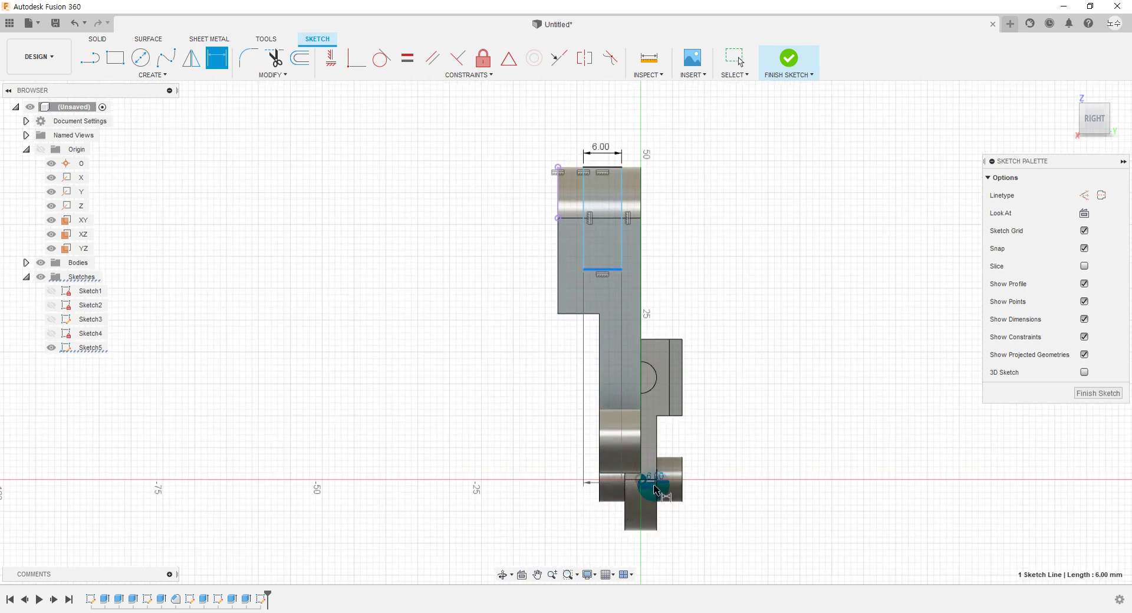
scroll(619, 498, "up", 2)
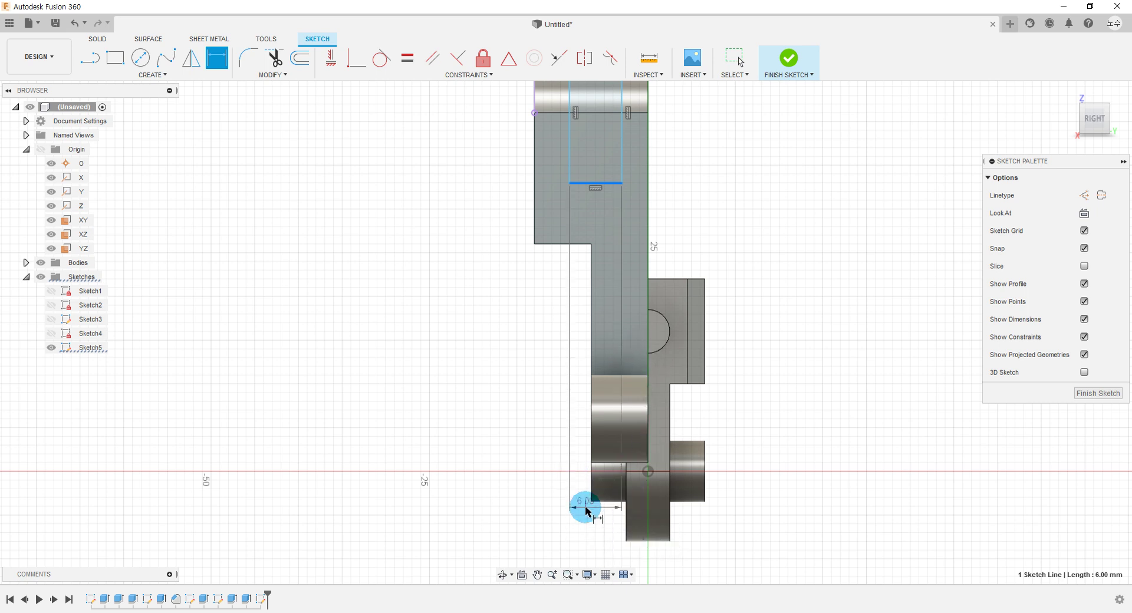
key("Escape")
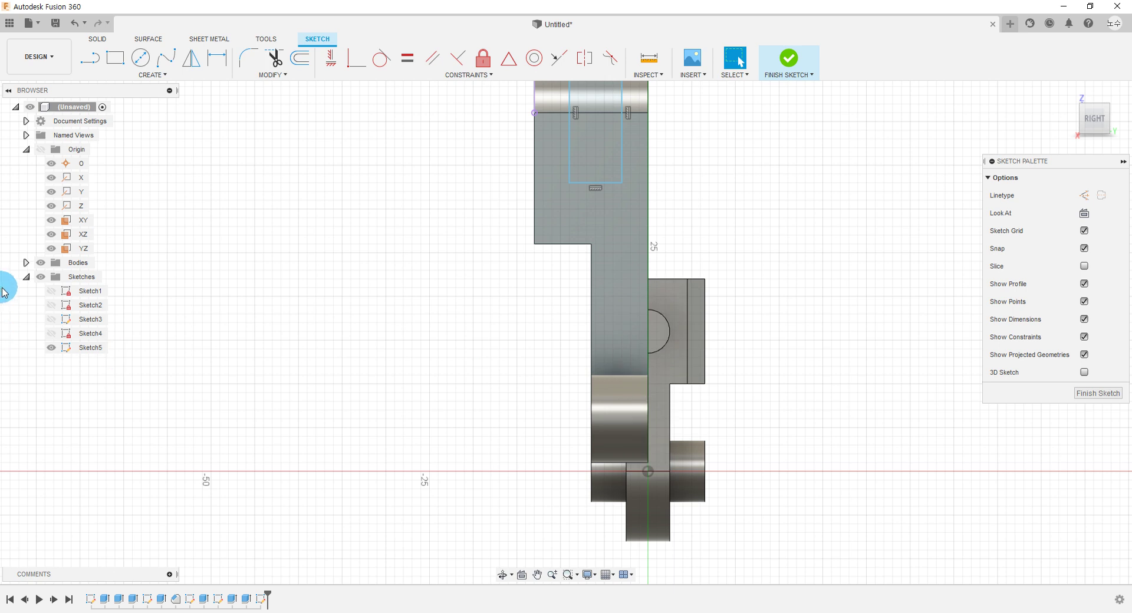
Expand the Bodies list and select Body1 and the bracket's bottom edge
left_click(26, 262)
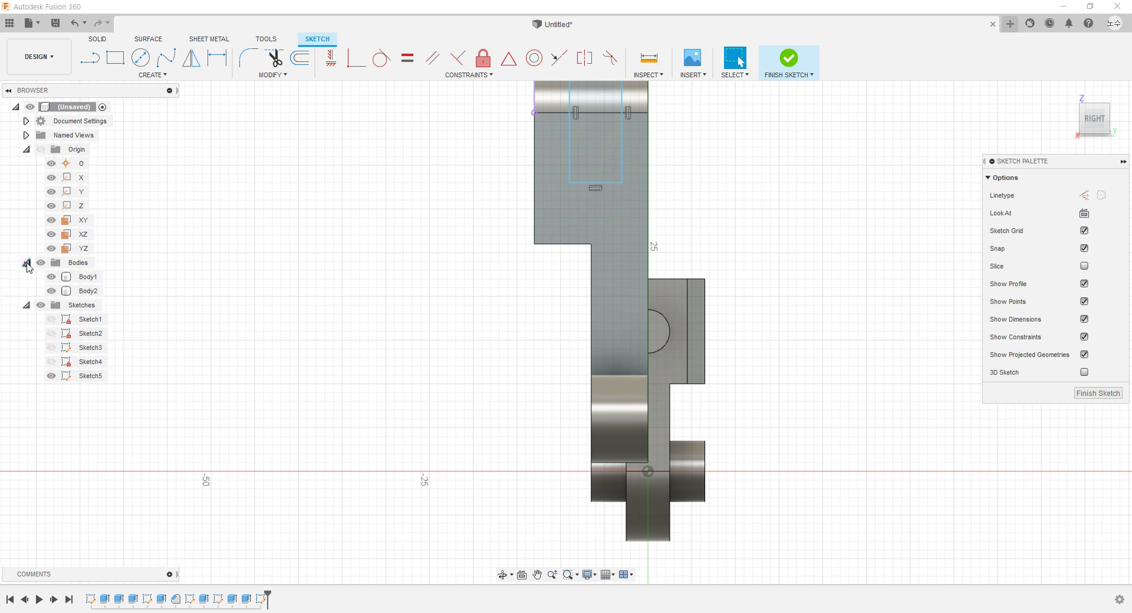
left_click(52, 278)
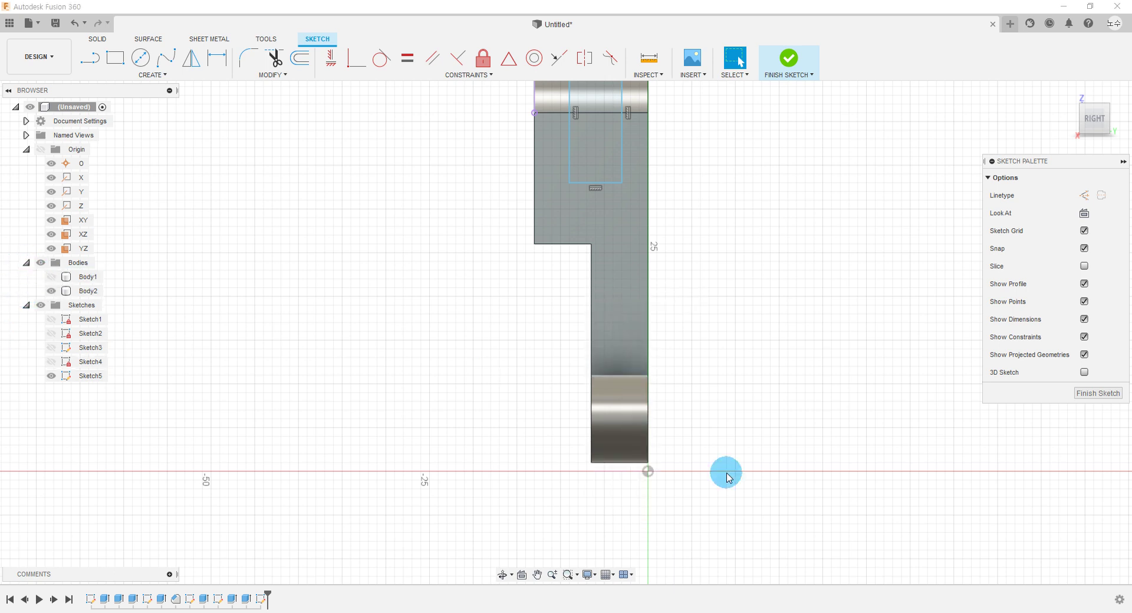
left_click(636, 462)
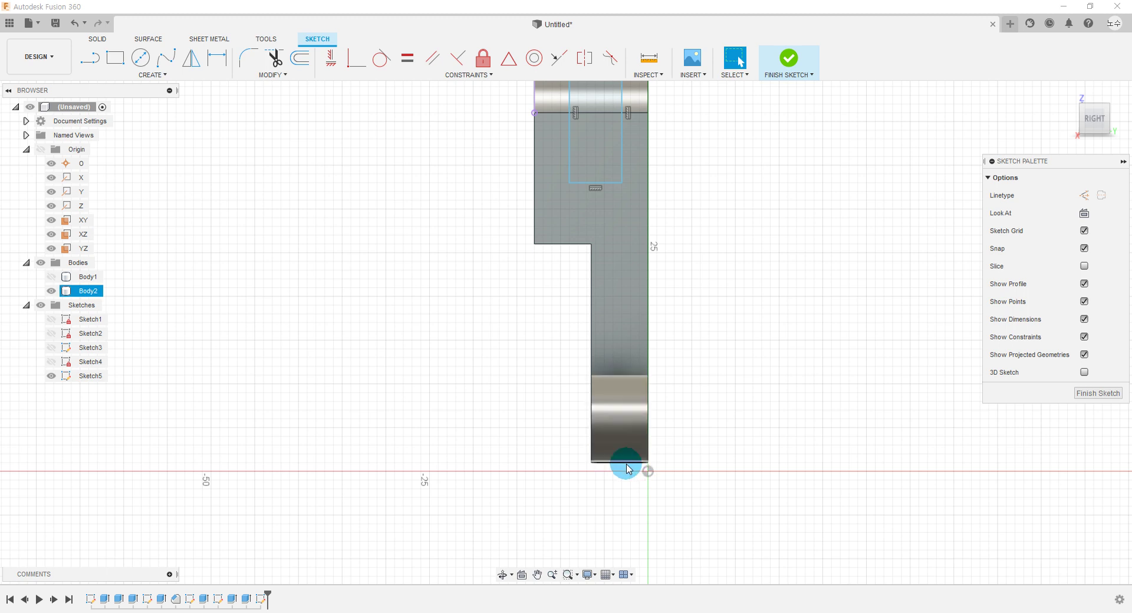
Try a 31 mm height dimension from the slot bottom to the bracket base, then undo it
left_click(217, 57)
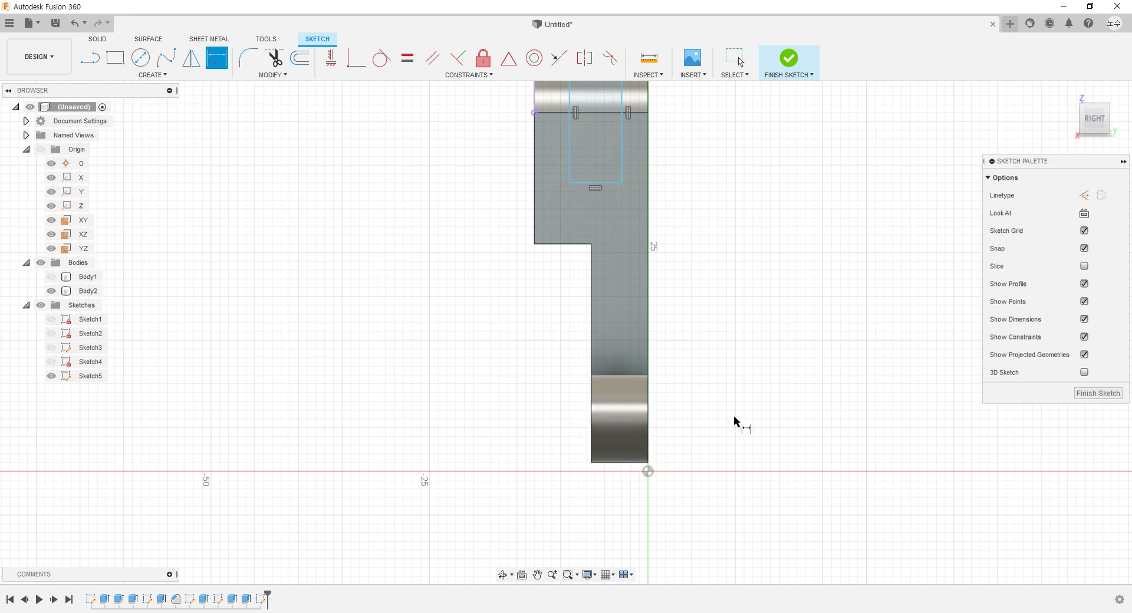
left_click(625, 463)
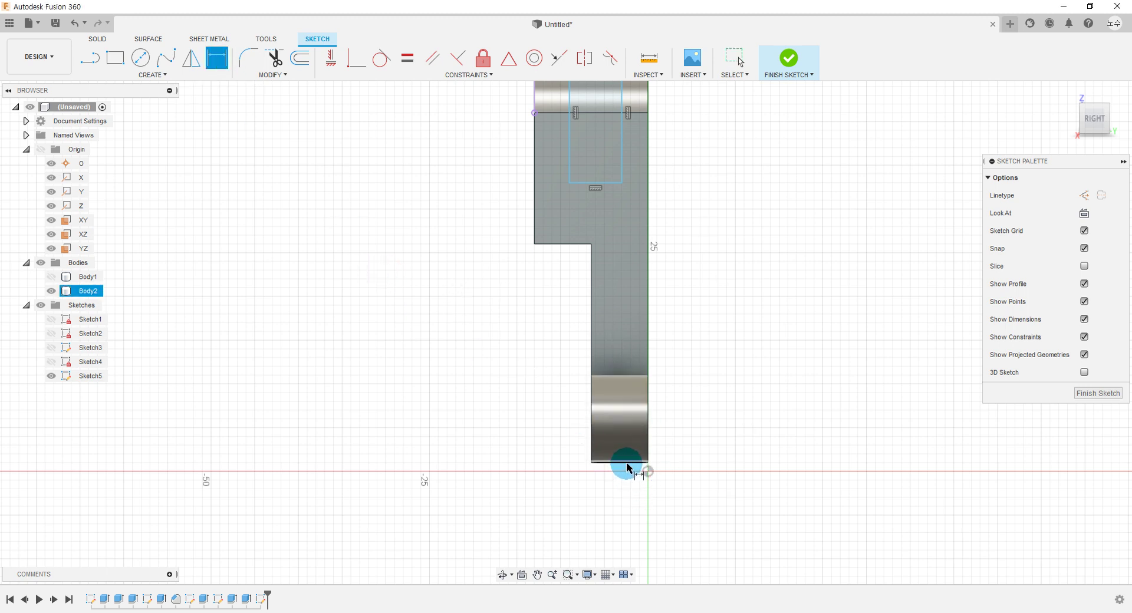
left_click(588, 207)
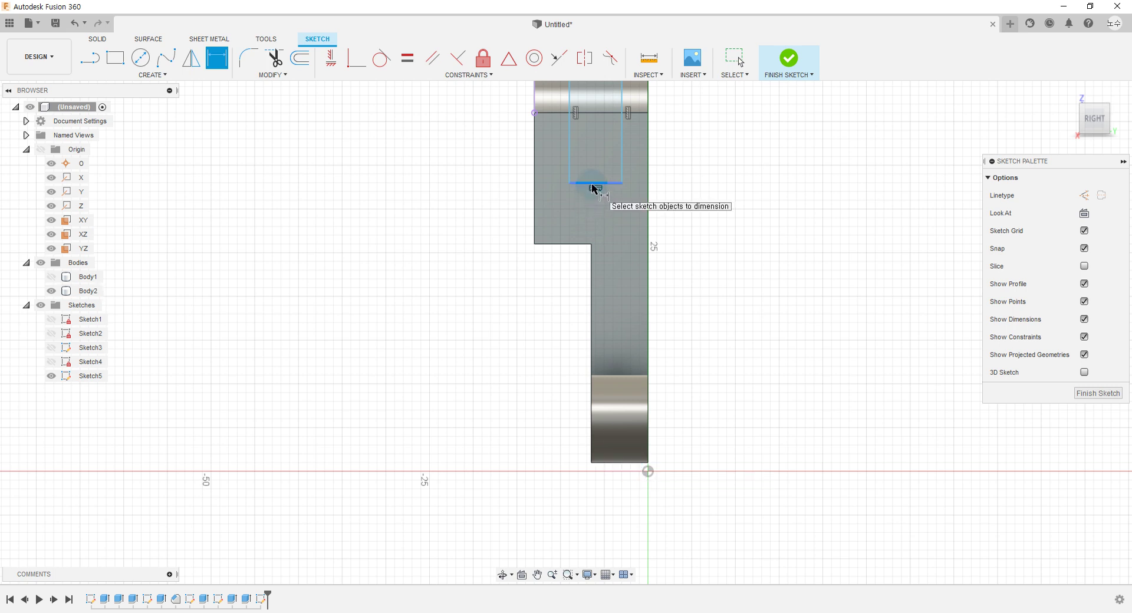
left_click(628, 461)
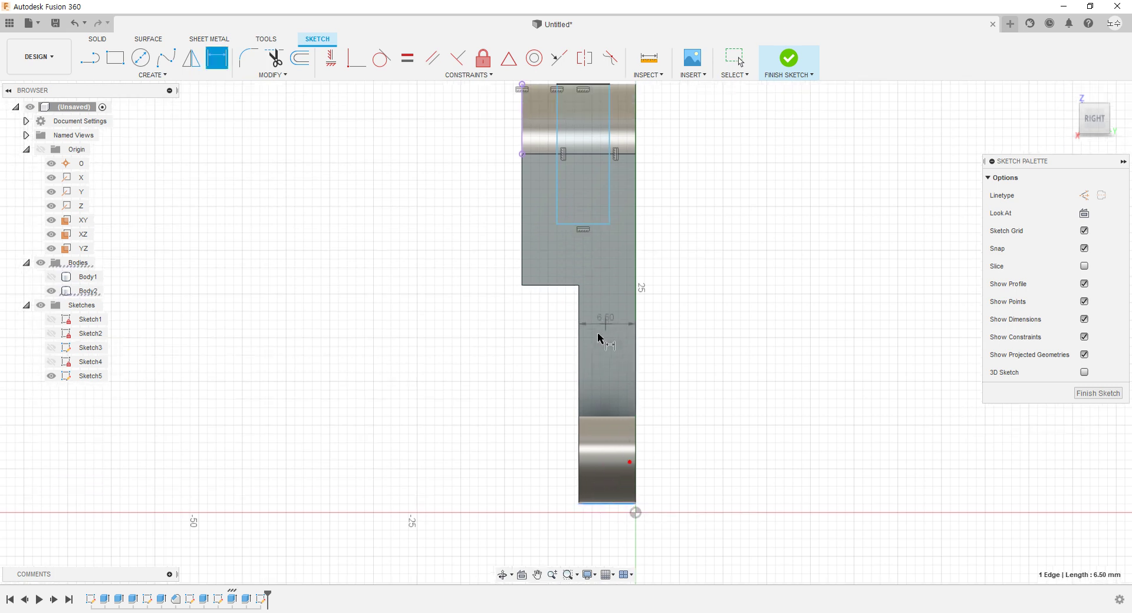
middle_click_drag(600, 324, 584, 376)
left_click(566, 236)
left_click(684, 353)
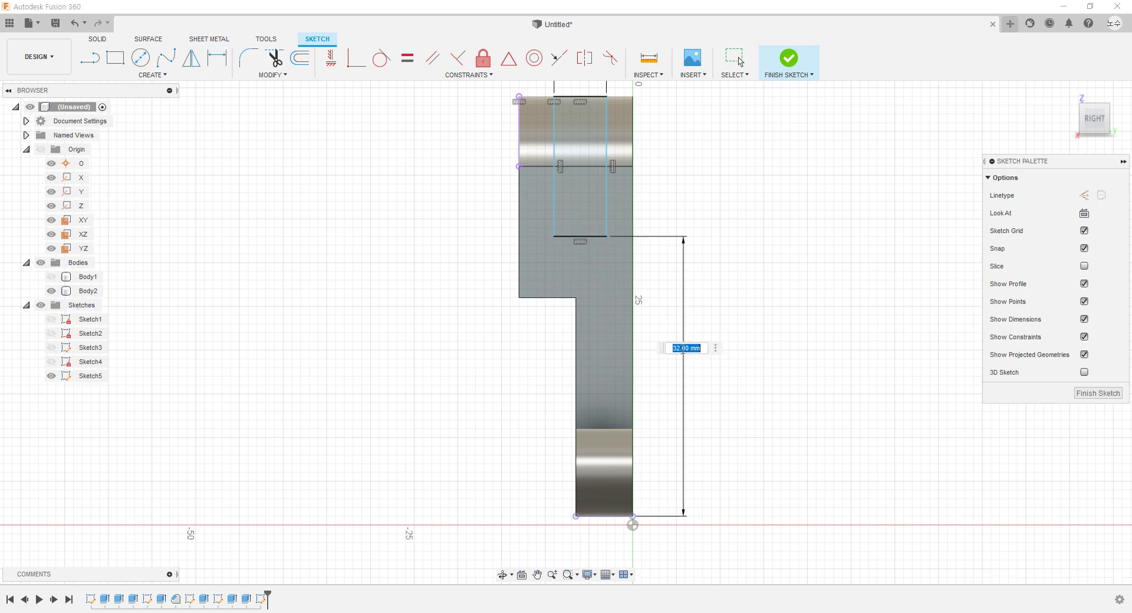
type("1")
key("Return")
key("Escape")
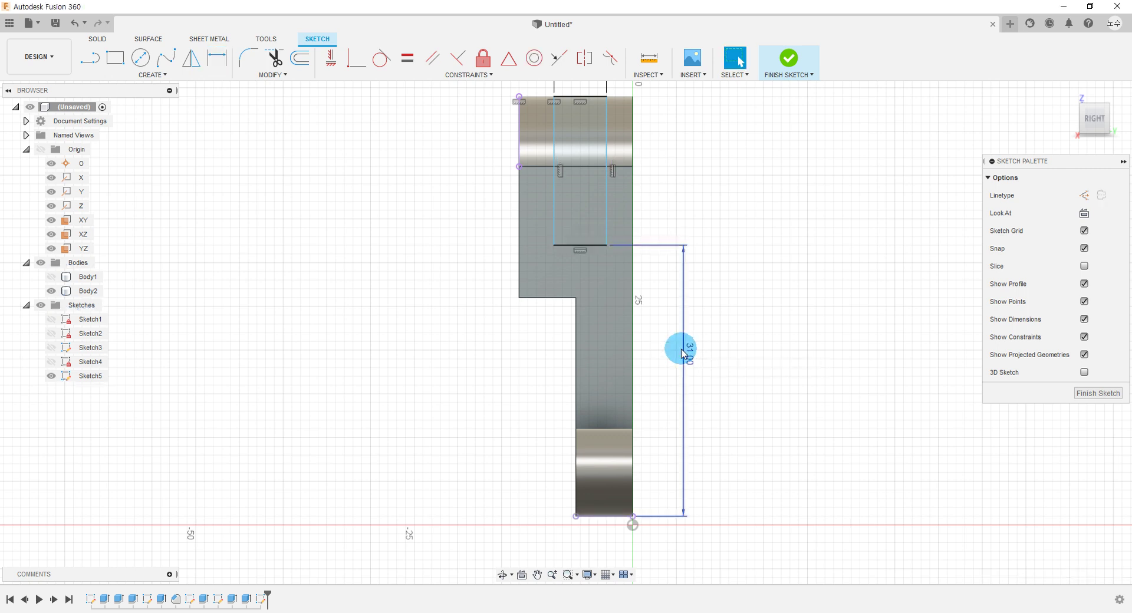
key("ctrl+z")
left_click(152, 75)
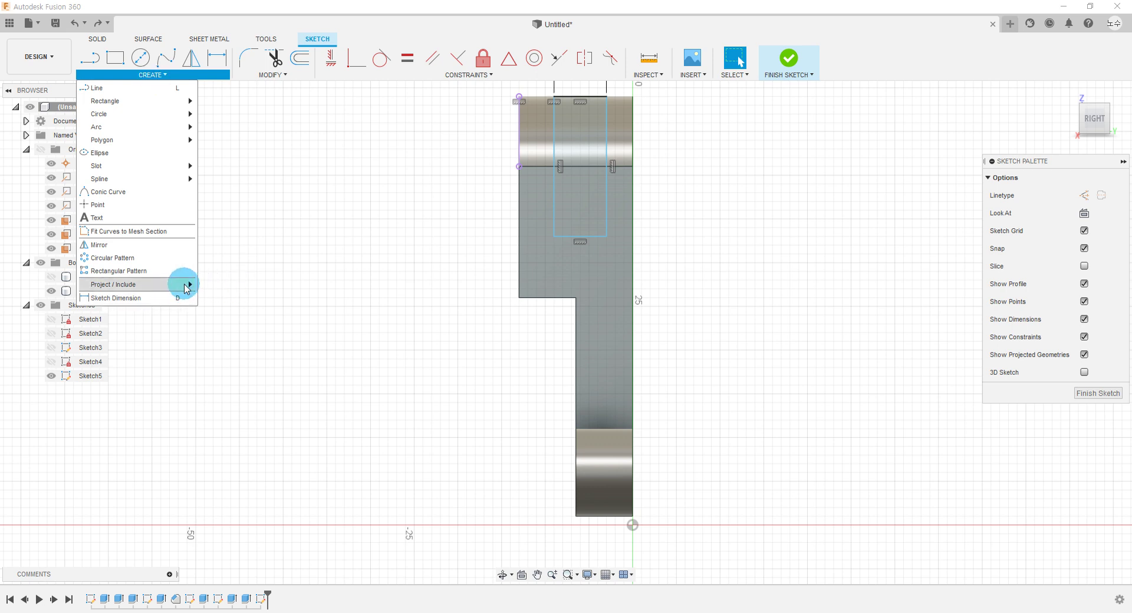
Project the bracket's bottom corner edge into the sketch
mouse_move(132, 284)
left_click(214, 286)
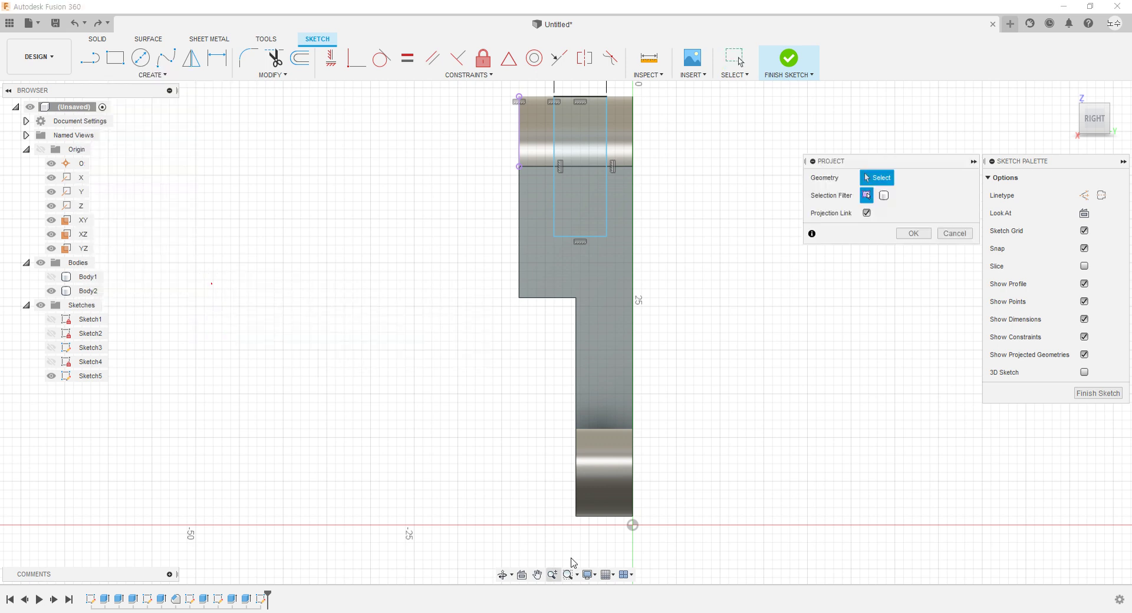
left_click(631, 518)
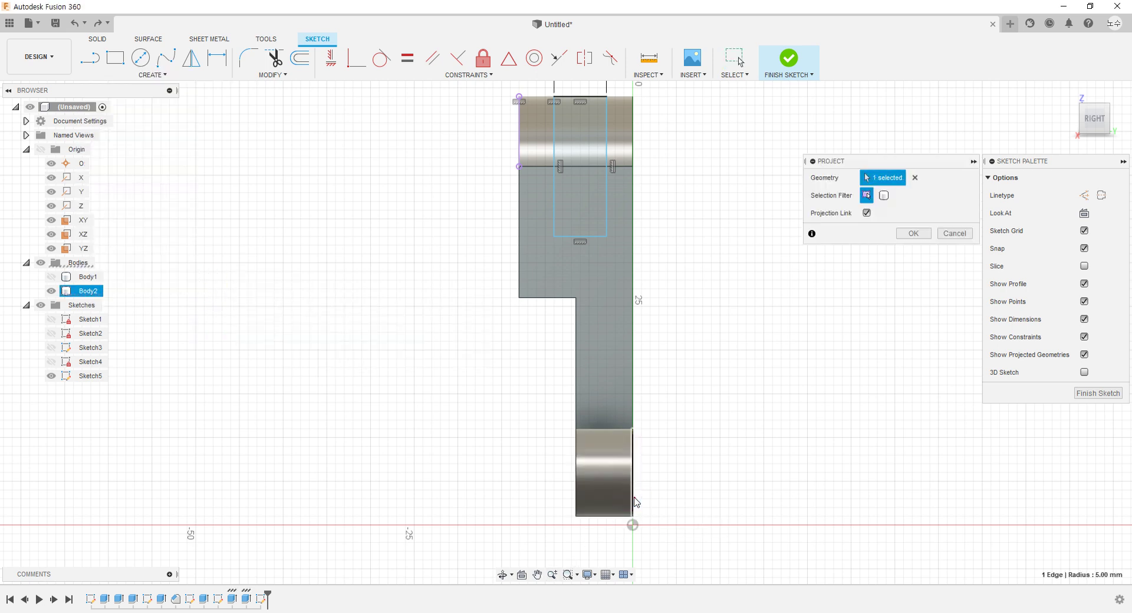
left_click(910, 236)
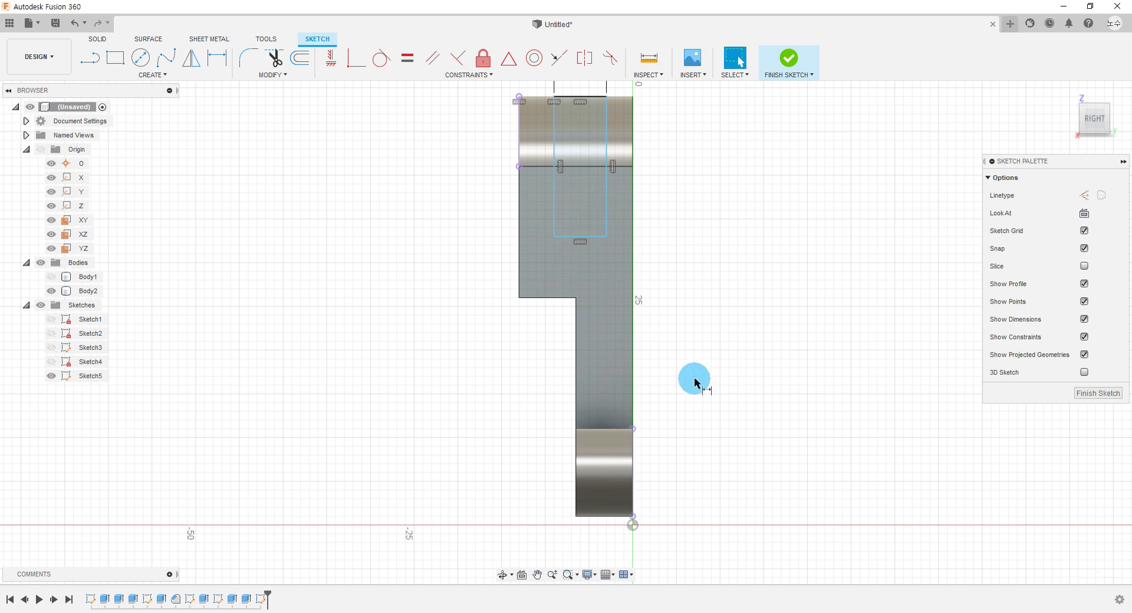
Dimension the slot depth to 31 mm from its bottom line to the projected bottom point
left_click(580, 236)
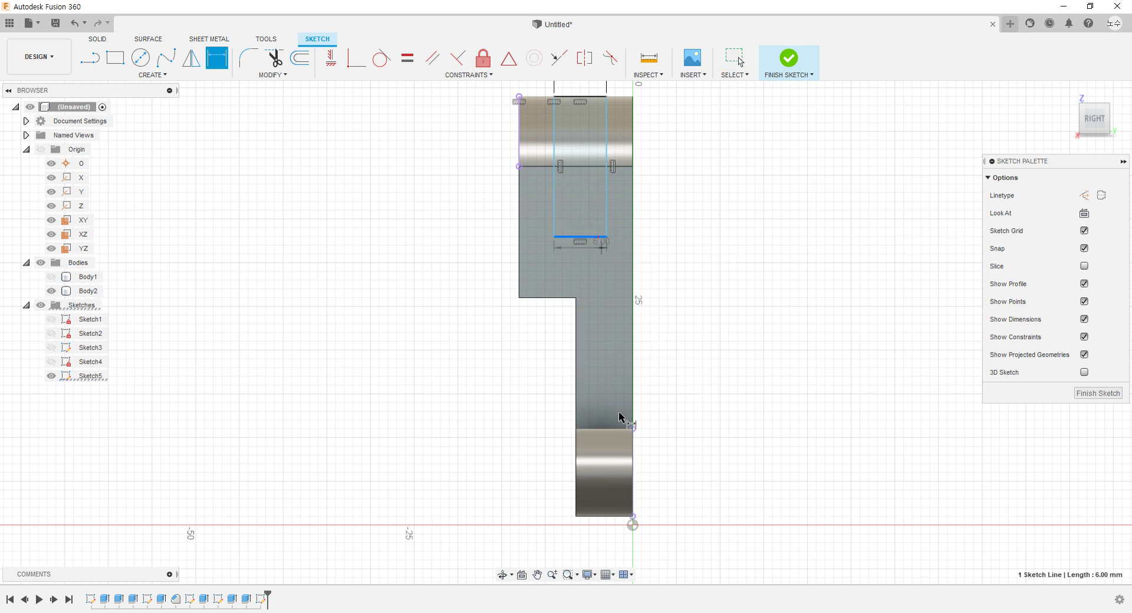
left_click(634, 520)
left_click(678, 334)
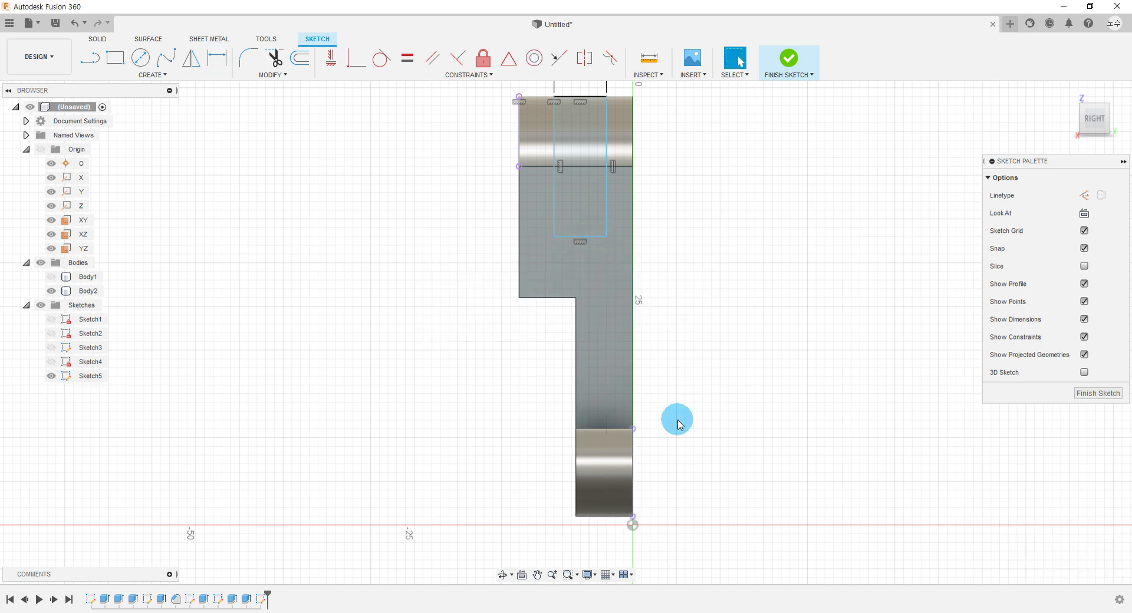
left_click(633, 521)
left_click(584, 237)
left_click(672, 337)
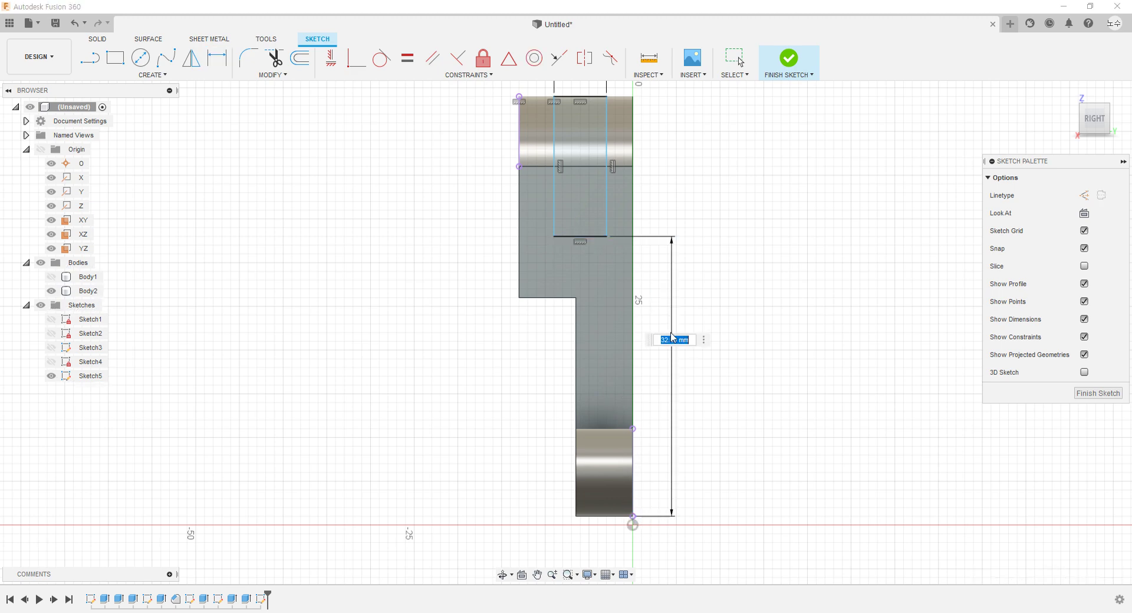
type("31")
key("Return")
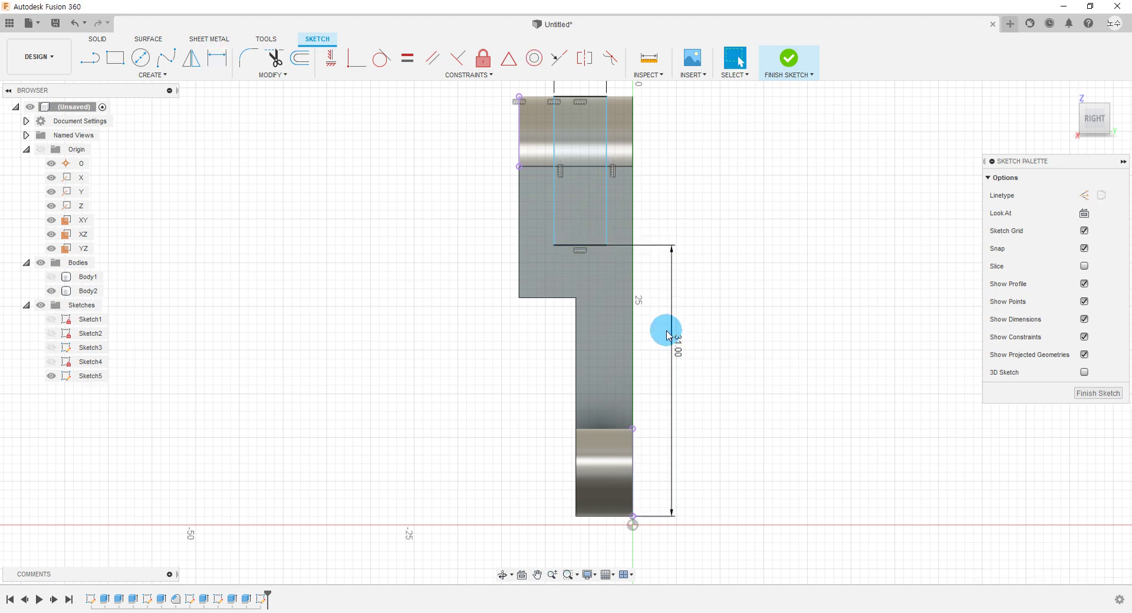
Make Body1 visible again and select the slot rectangle's top line
scroll(666, 335, "down", 2)
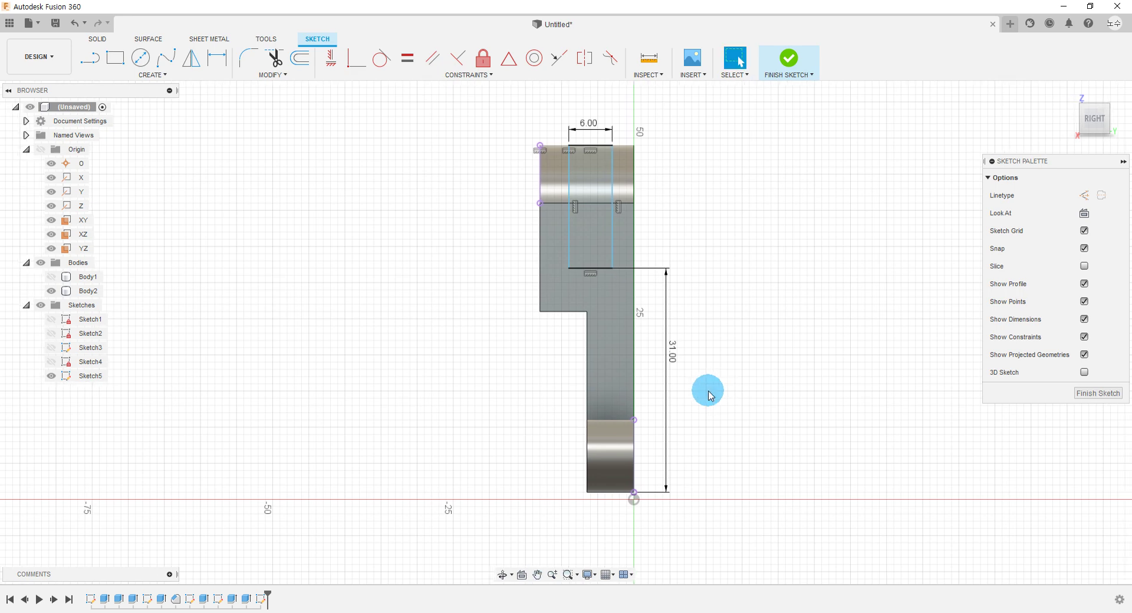
left_click(51, 276)
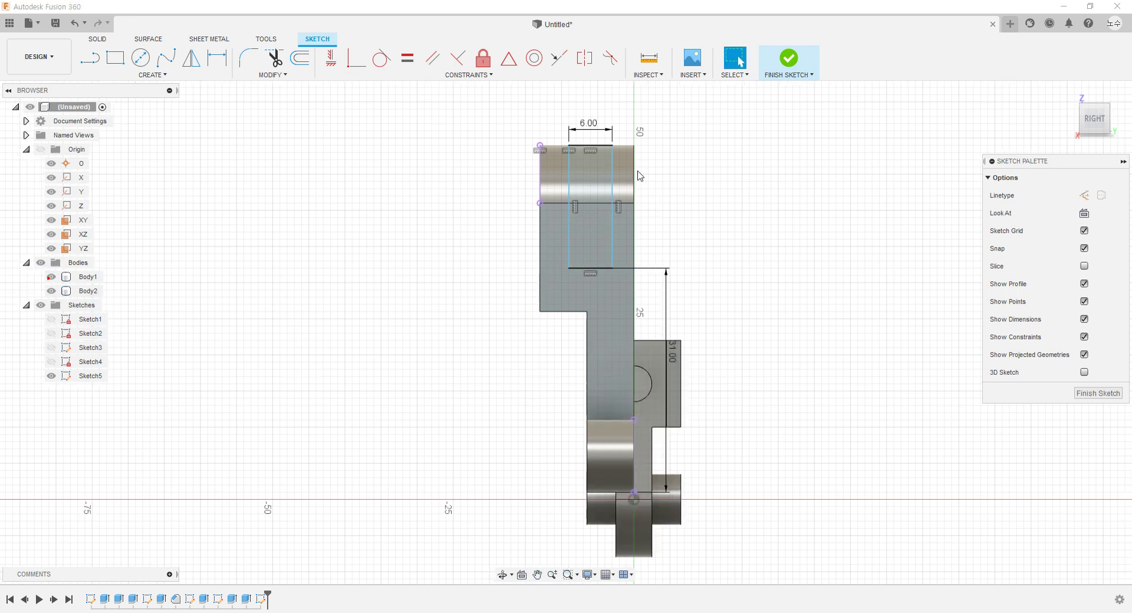
scroll(639, 176, "up", 2)
left_click(566, 132)
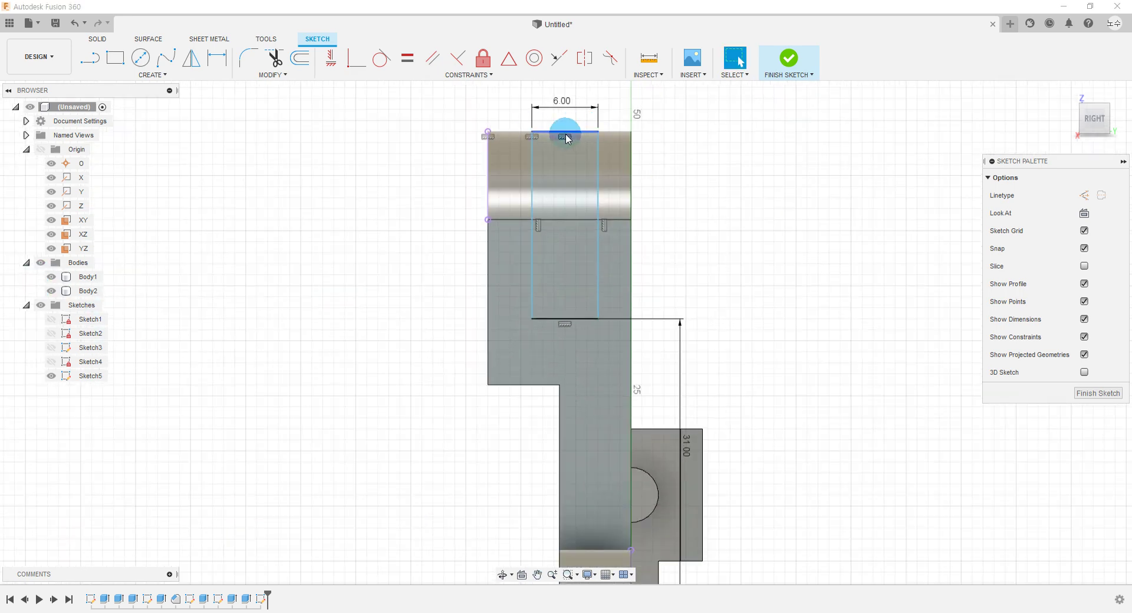
key("alt+Tab")
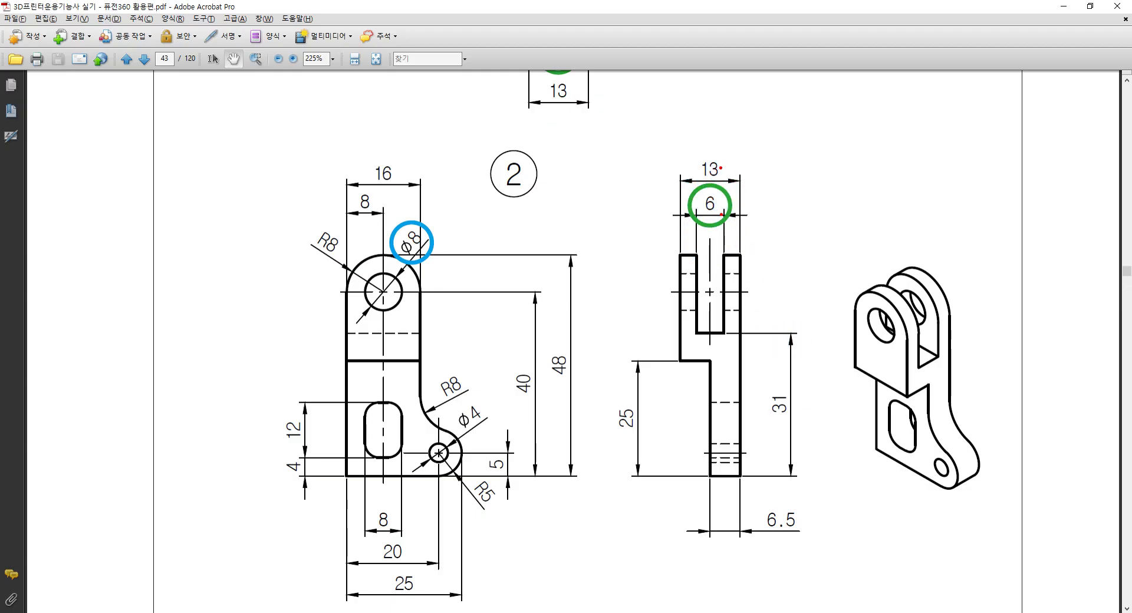
Add red marks at the 6 mm slot width and right prong top, plus a 7/2 calculation
left_click_drag(779, 205, 789, 219)
left_click_drag(727, 253, 733, 252)
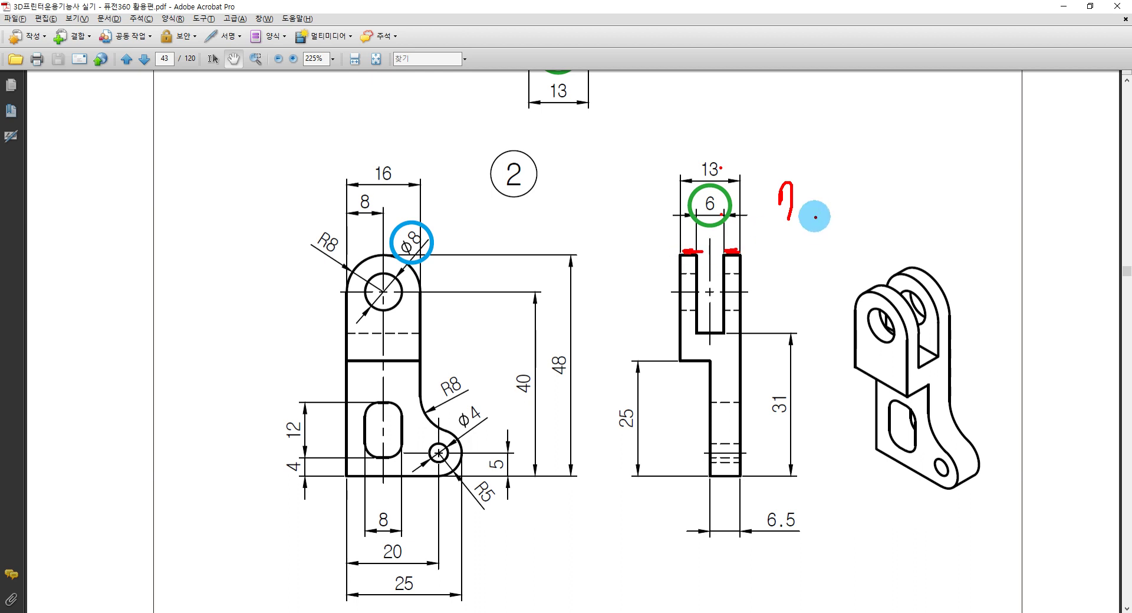
left_click_drag(824, 175, 793, 240)
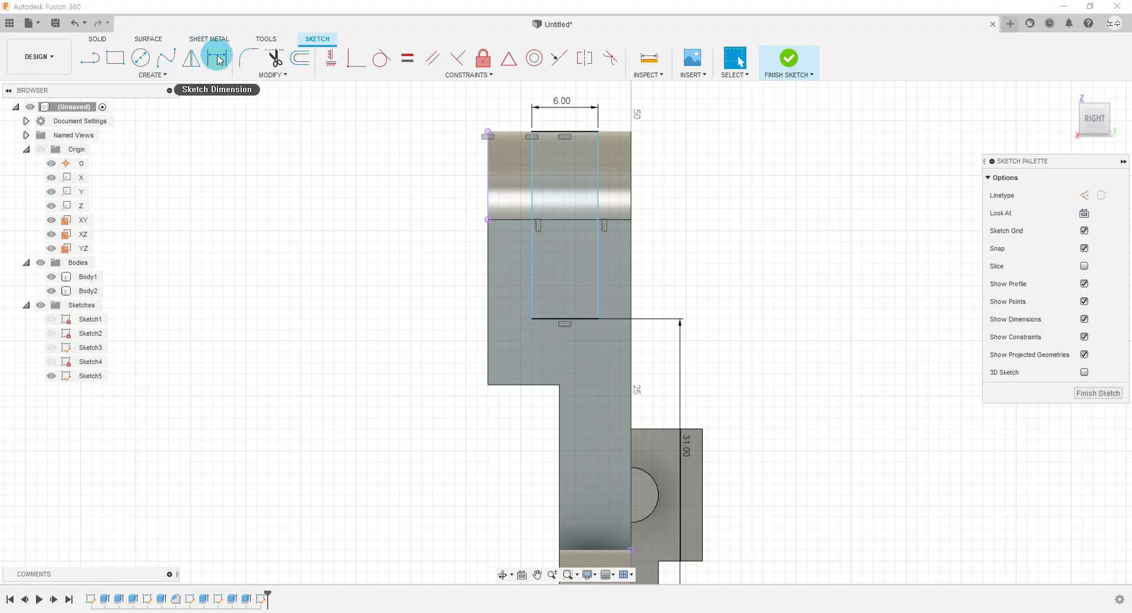
Dimension the slot rectangle's left edge 3.5 mm from the bracket's top-left corner
left_click(217, 57)
left_click(488, 132)
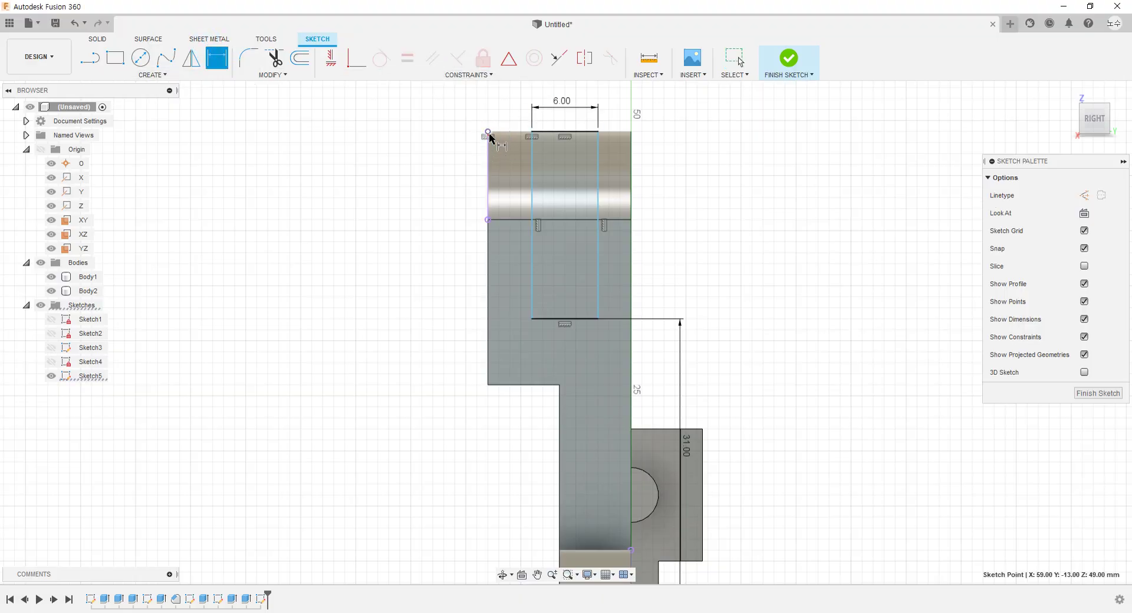
left_click(533, 132)
left_click(507, 102)
type("3.5")
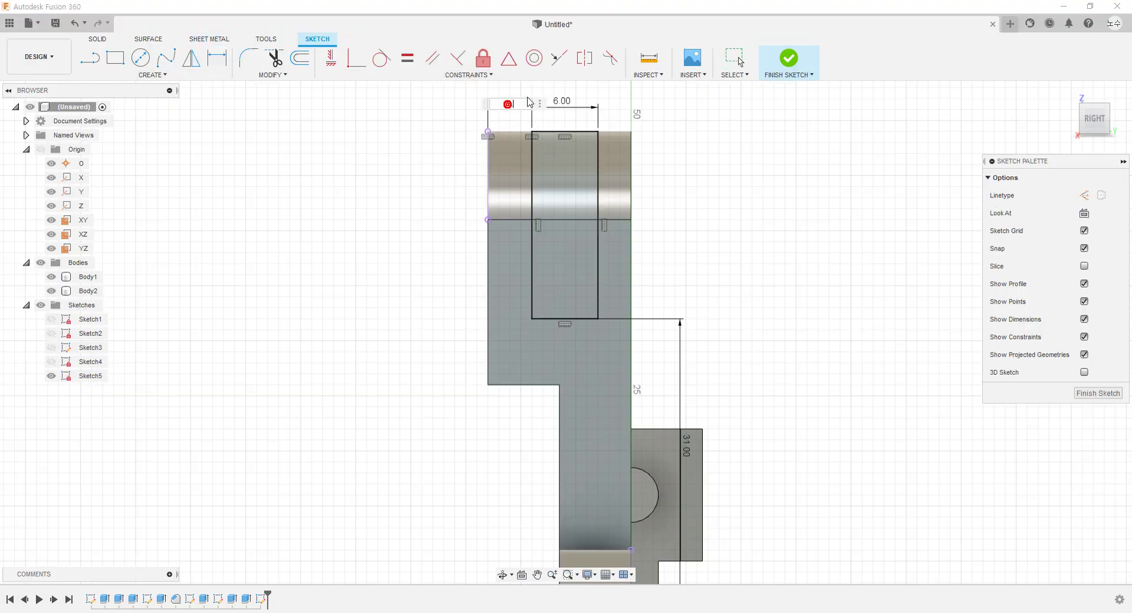
left_click(527, 100)
middle_click_drag(589, 118, 581, 185)
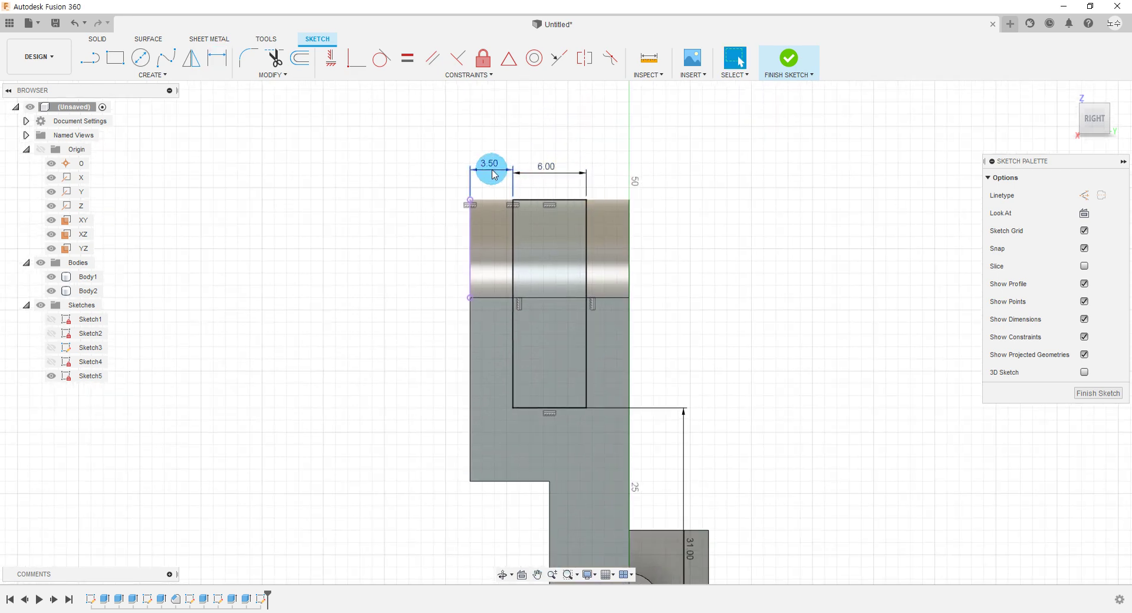
key("Escape")
scroll(652, 162, "down", 2)
scroll(663, 177, "down", 2)
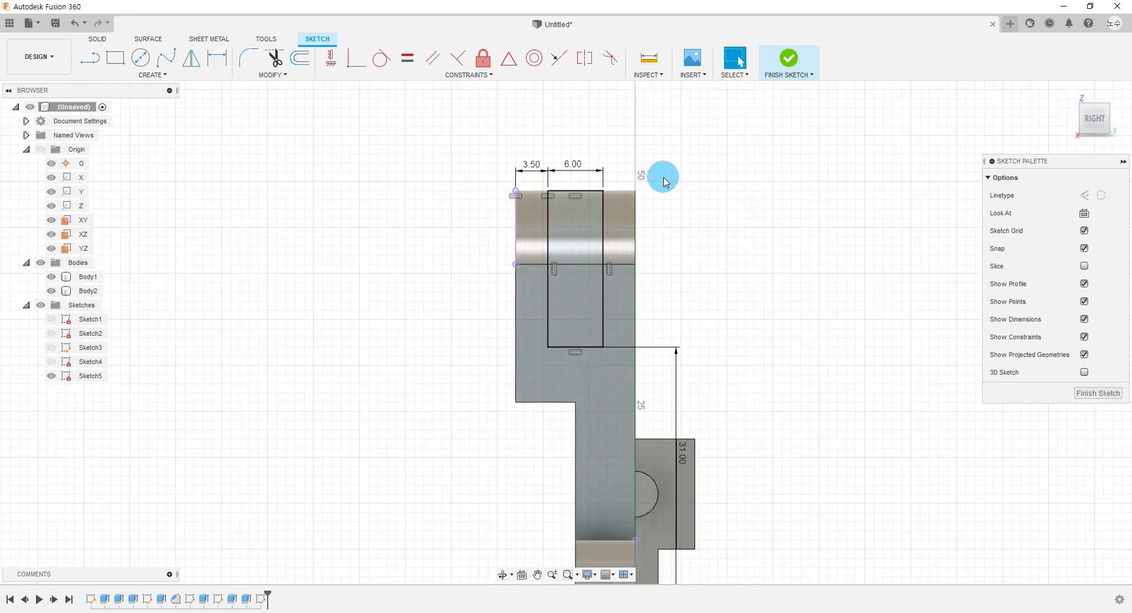
scroll(663, 177, "down", 2)
scroll(659, 192, "down", 2)
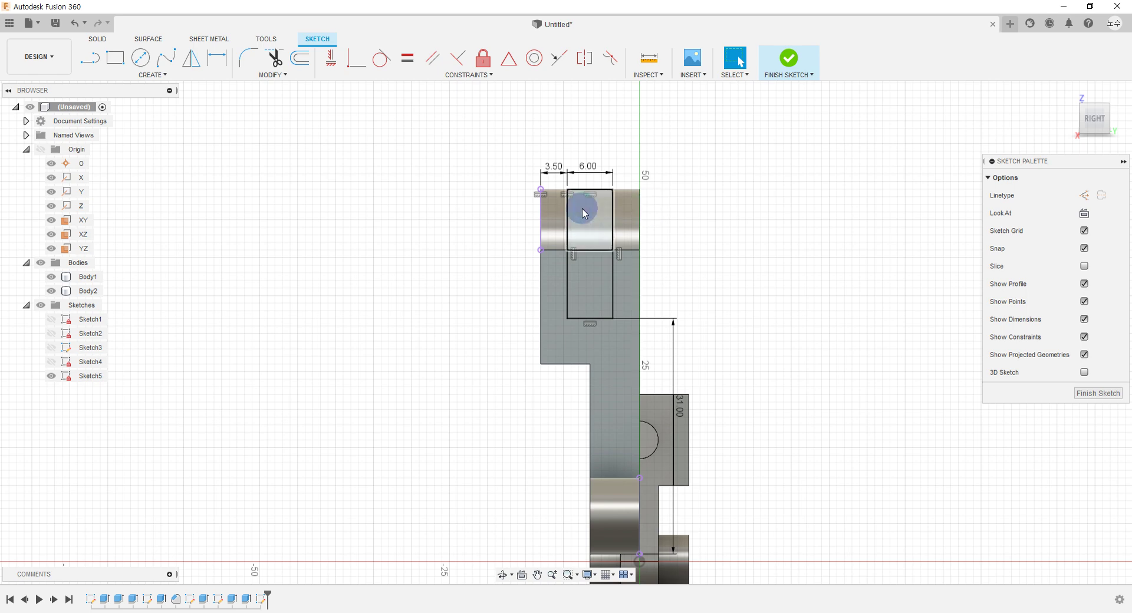
scroll(583, 210, "up", 1)
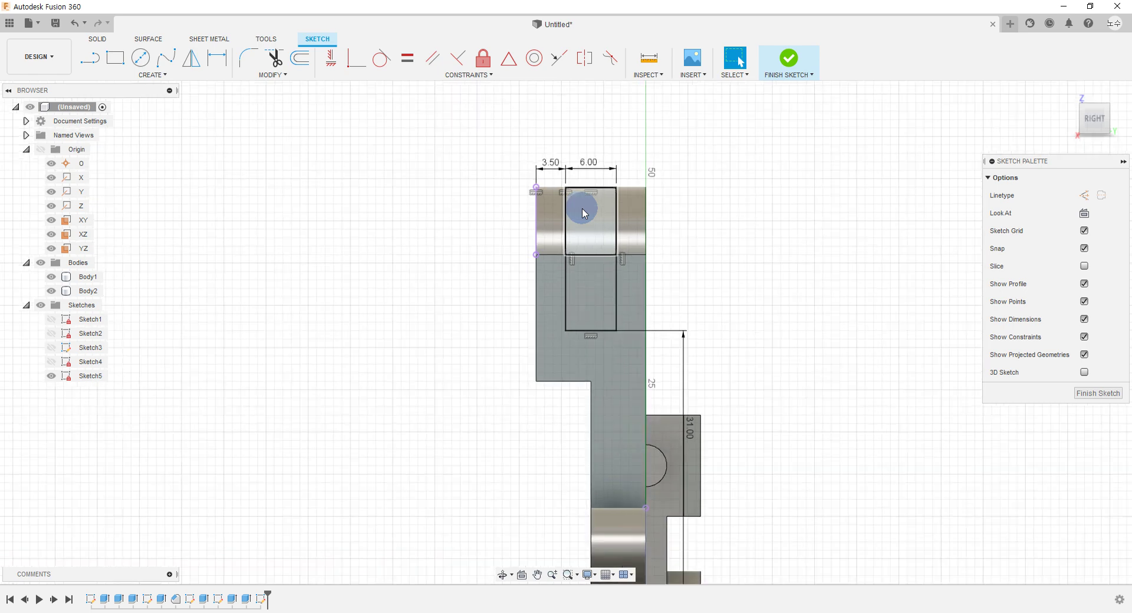
Finish the sketch and extrude both slot profiles as a 25 mm cut into the bracket
left_click(805, 63)
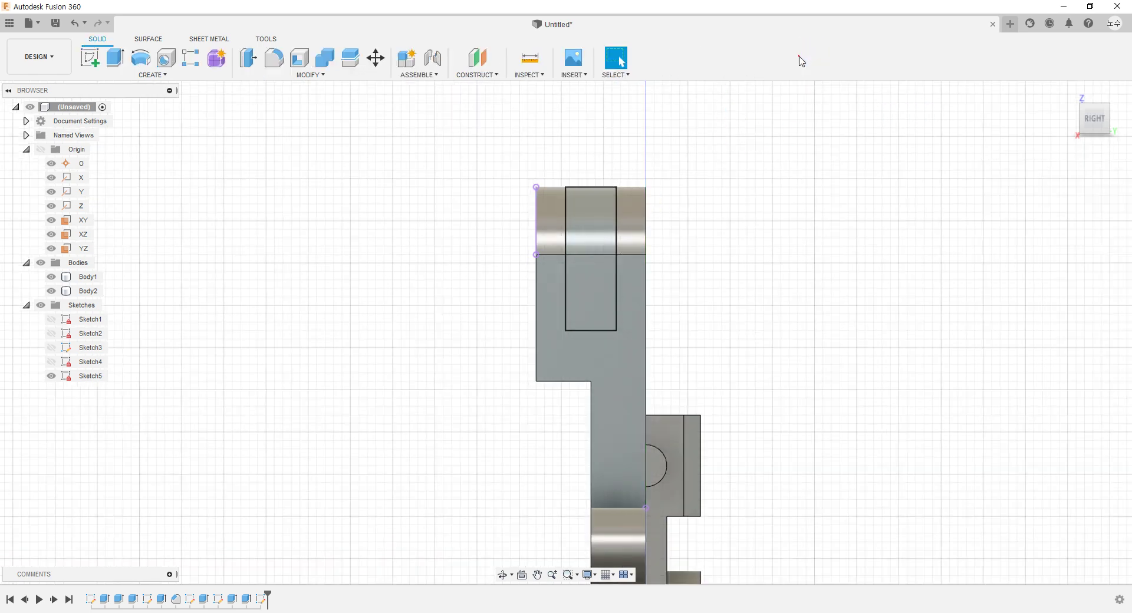
left_click(150, 75)
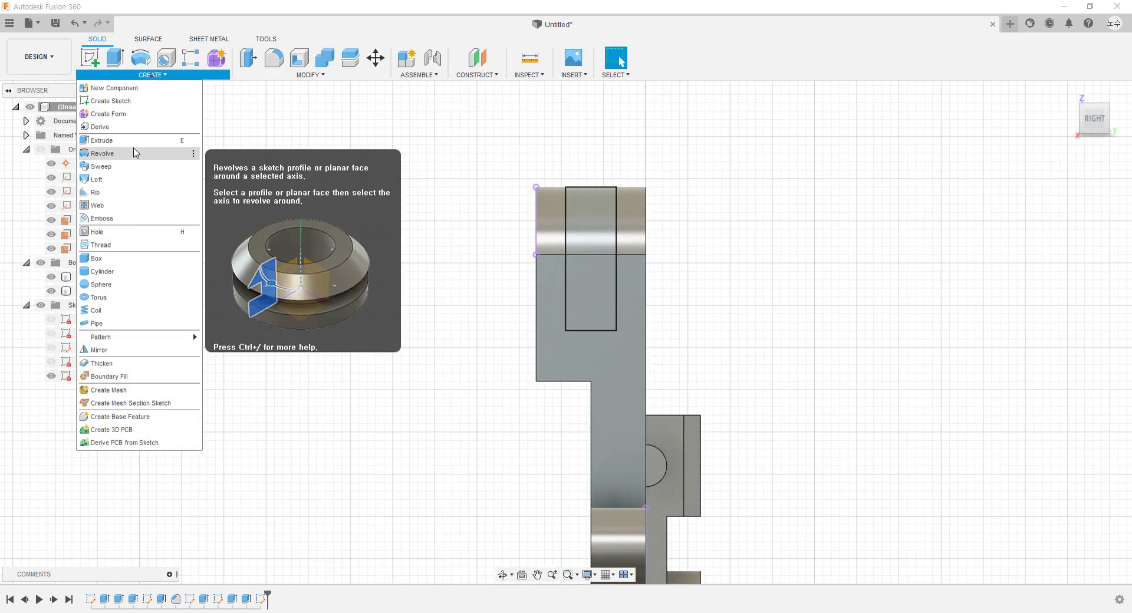
left_click(138, 141)
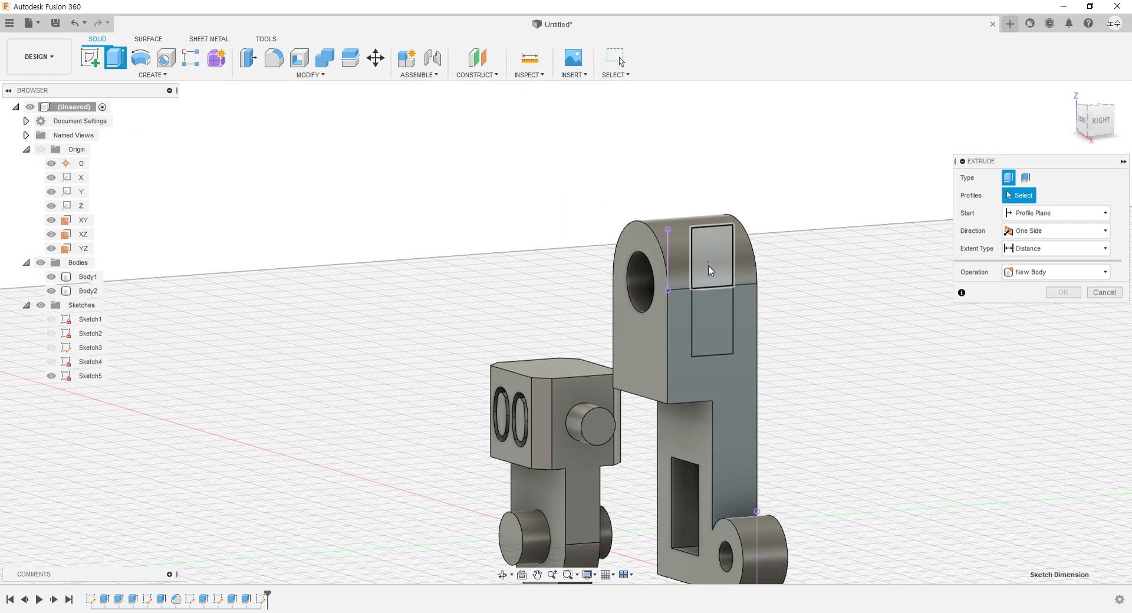
left_click(708, 266)
left_click(712, 307)
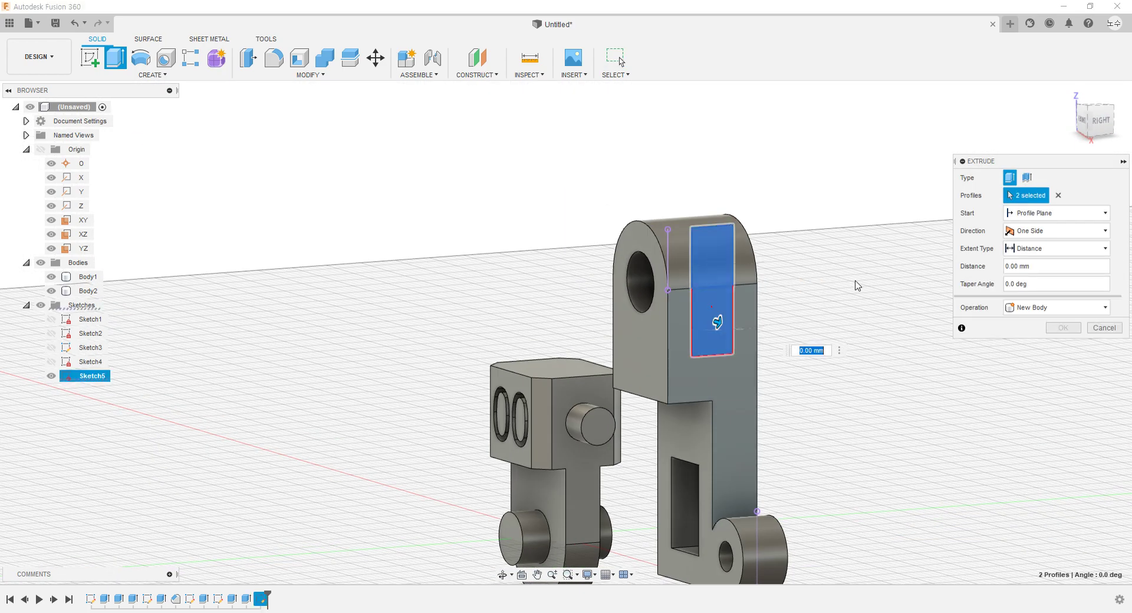
middle_click_drag(716, 325, 799, 369, "shift")
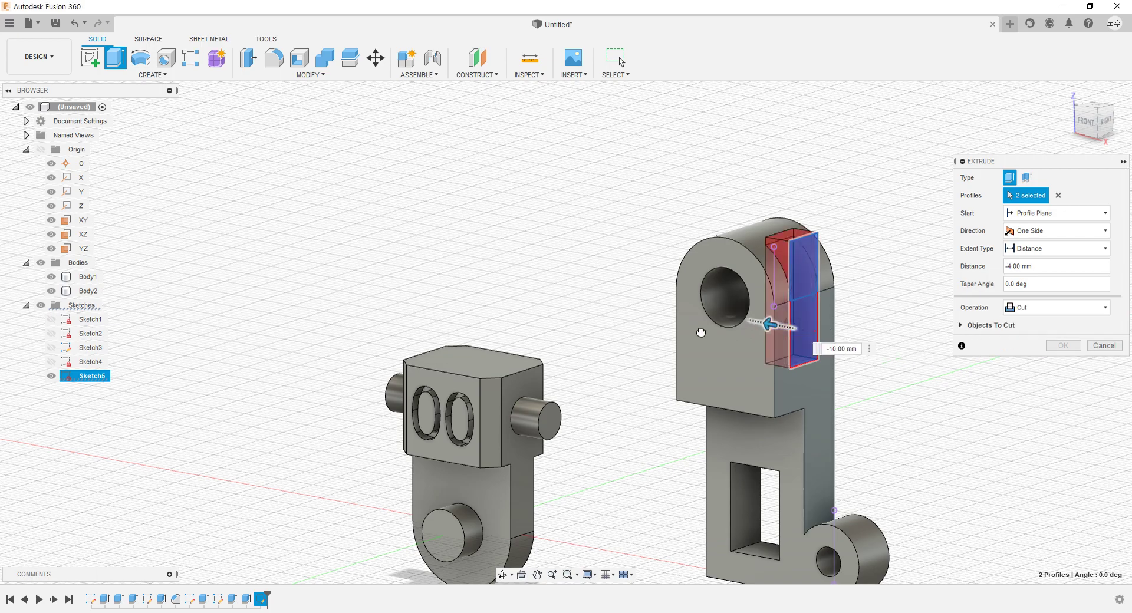
left_click_drag(814, 331, 645, 302)
mouse_move(687, 391)
middle_mouse_down("shift")
mouse_move(726, 458)
mouse_move(717, 487)
mouse_move(700, 486)
mouse_move(672, 374)
mouse_move(694, 407)
mouse_move(677, 399)
middle_mouse_up("shift")
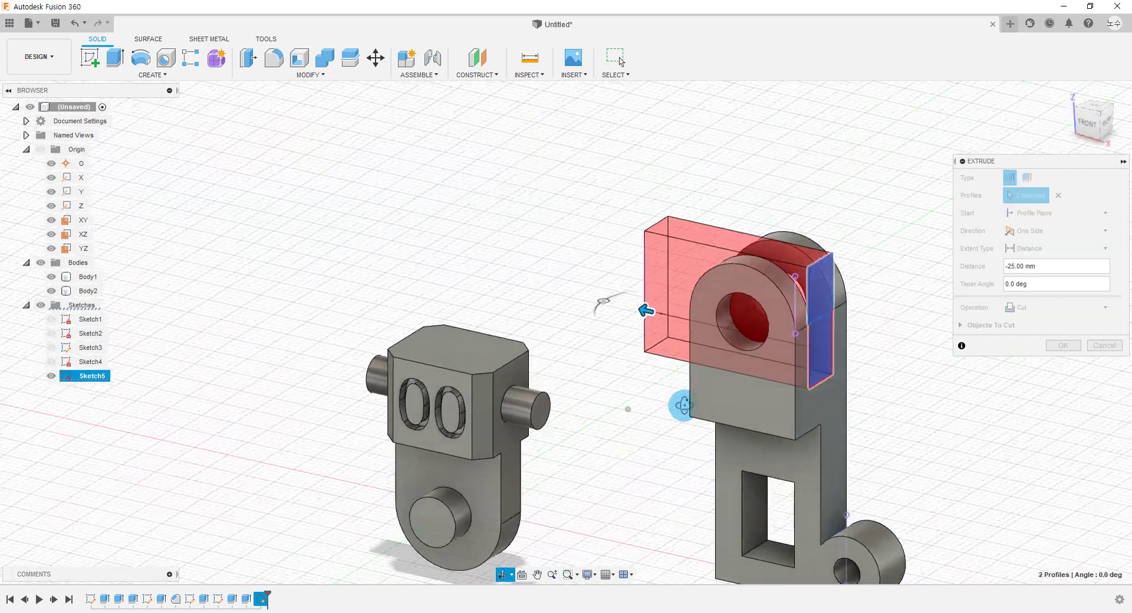
middle_click_drag(922, 384, 912, 387, "shift")
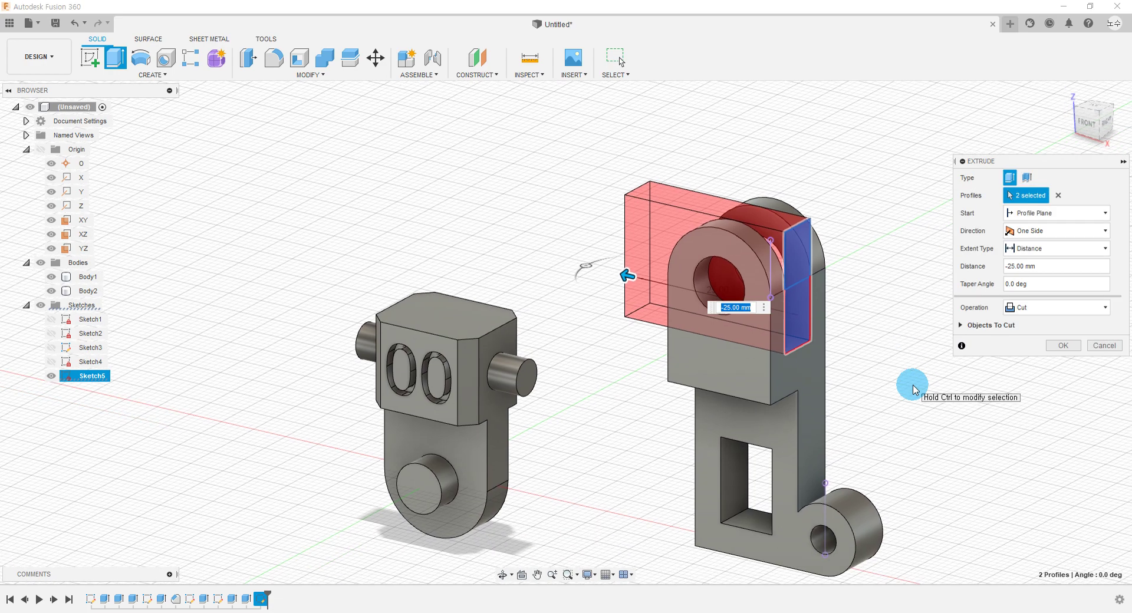
left_click(1059, 347)
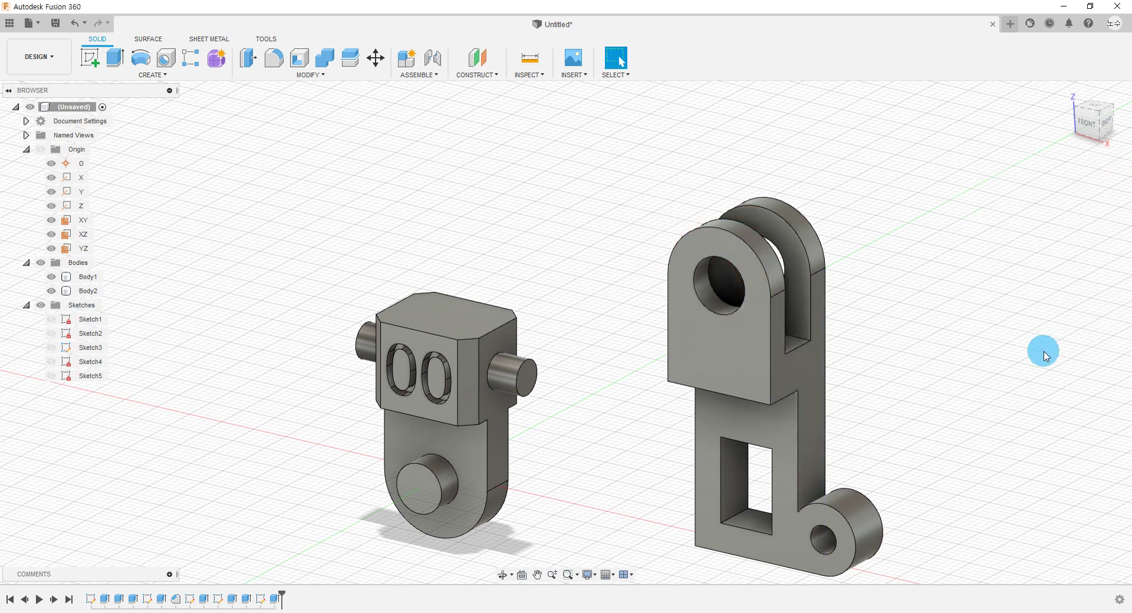
Mark the R8 arc on the reference drawing PDF before returning to the model
key("alt+Tab")
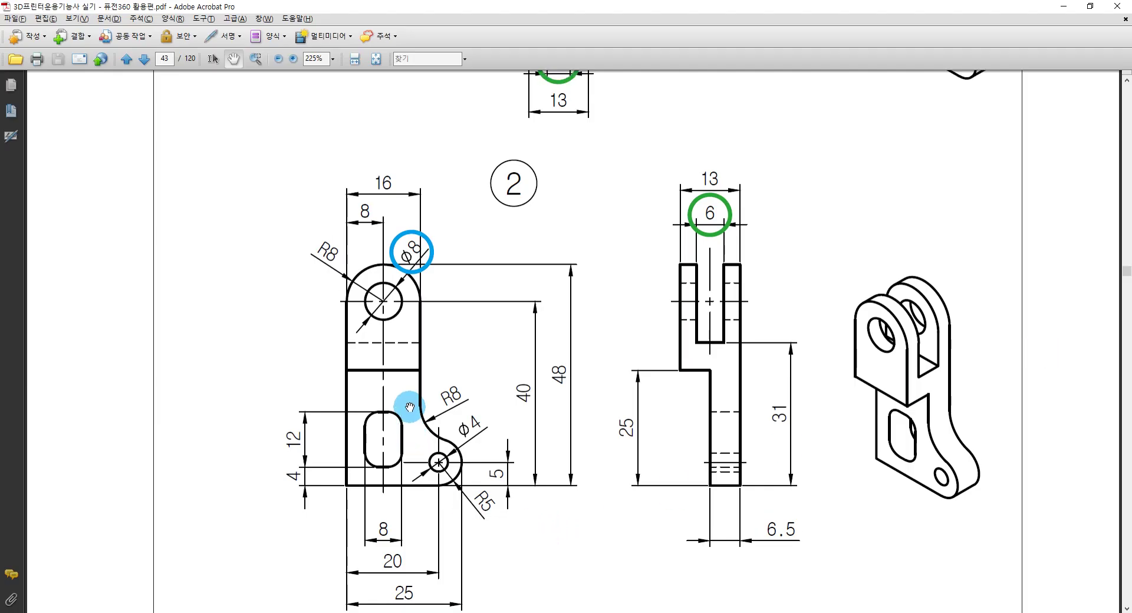
left_click_drag(414, 396, 420, 421)
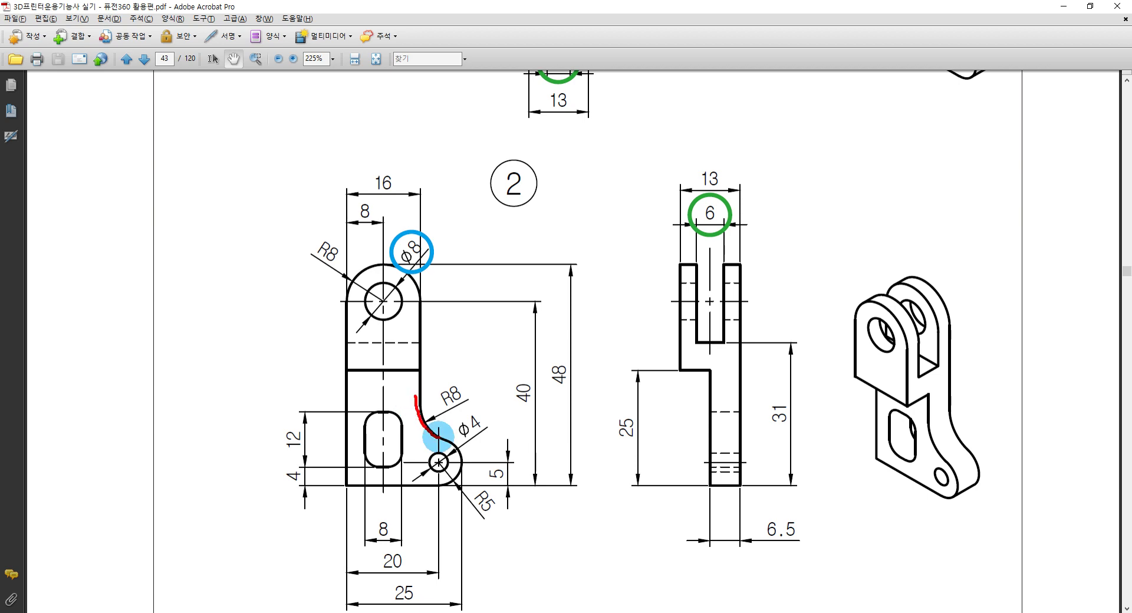
key("alt+Tab")
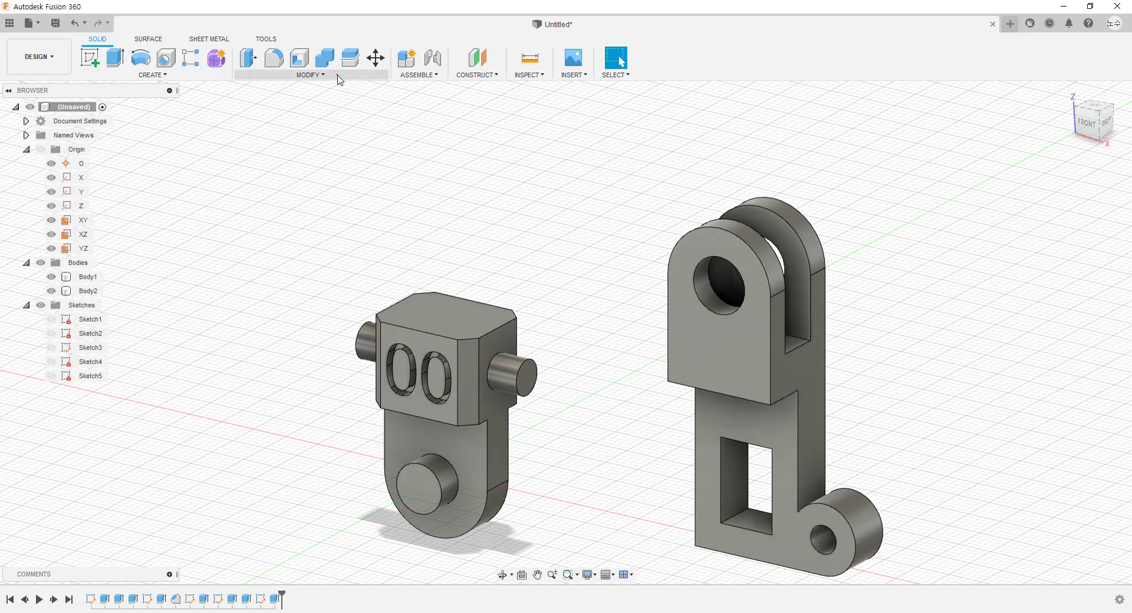
Fillet the inner corner edge above the lower pin eye with an 8 mm radius
left_click(311, 75)
left_click(290, 102)
middle_click_drag(922, 450, 842, 438, "shift")
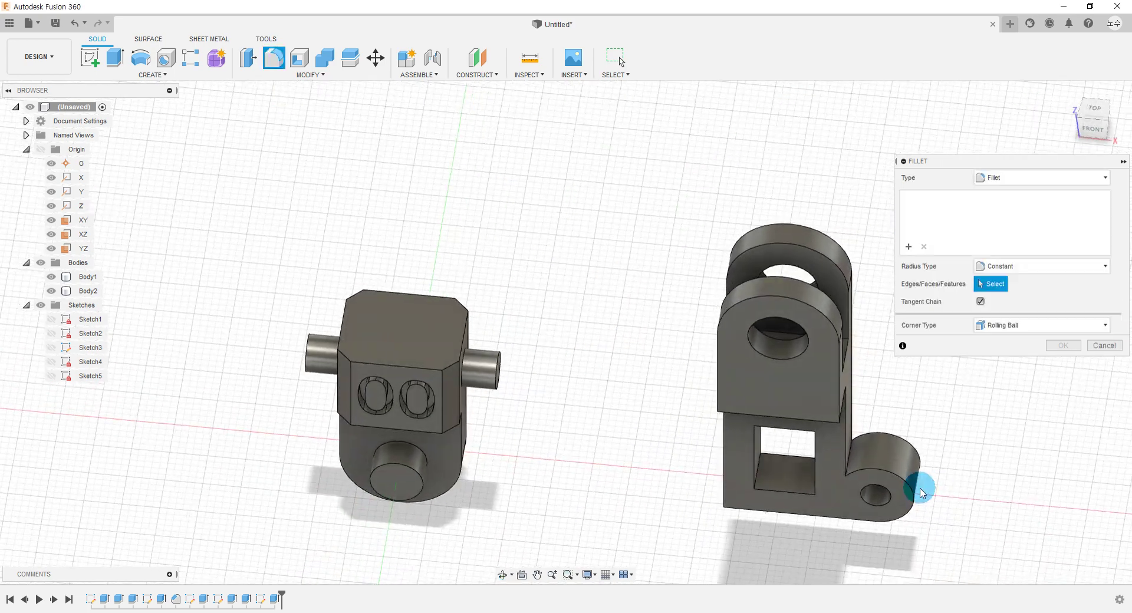
left_click(842, 438)
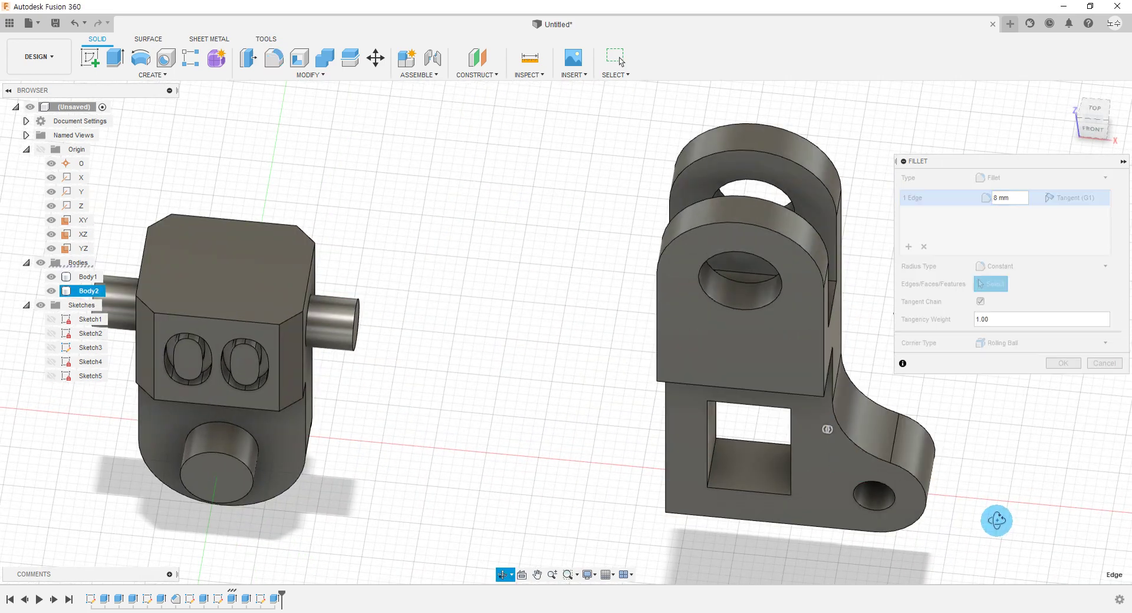
middle_click_drag(994, 517, 989, 512, "shift")
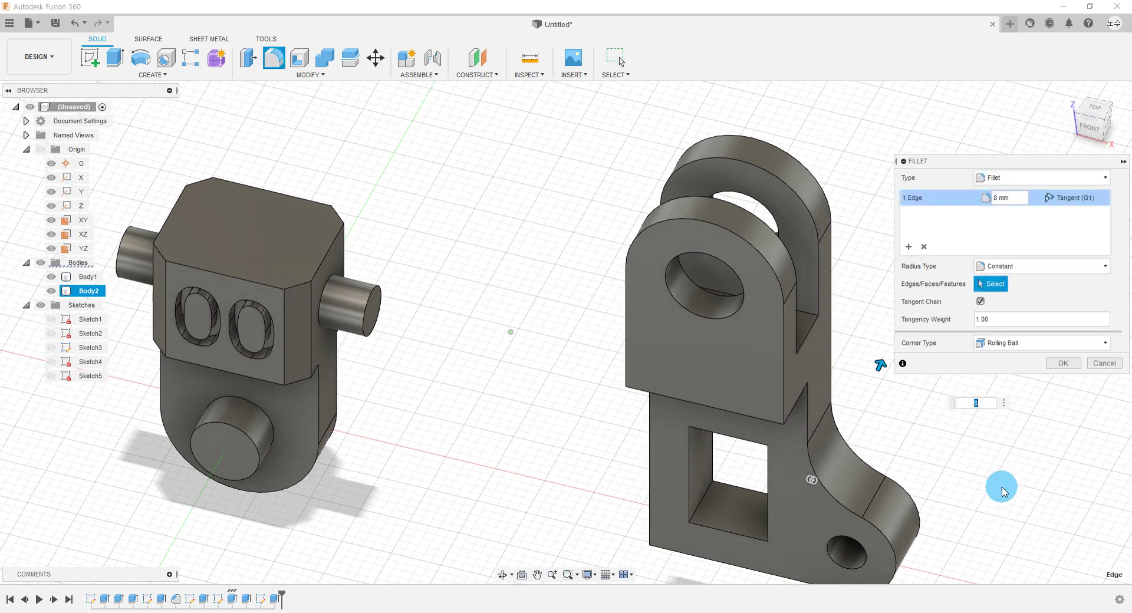
left_click(1063, 363)
middle_click_drag(1010, 373, 917, 353, "shift")
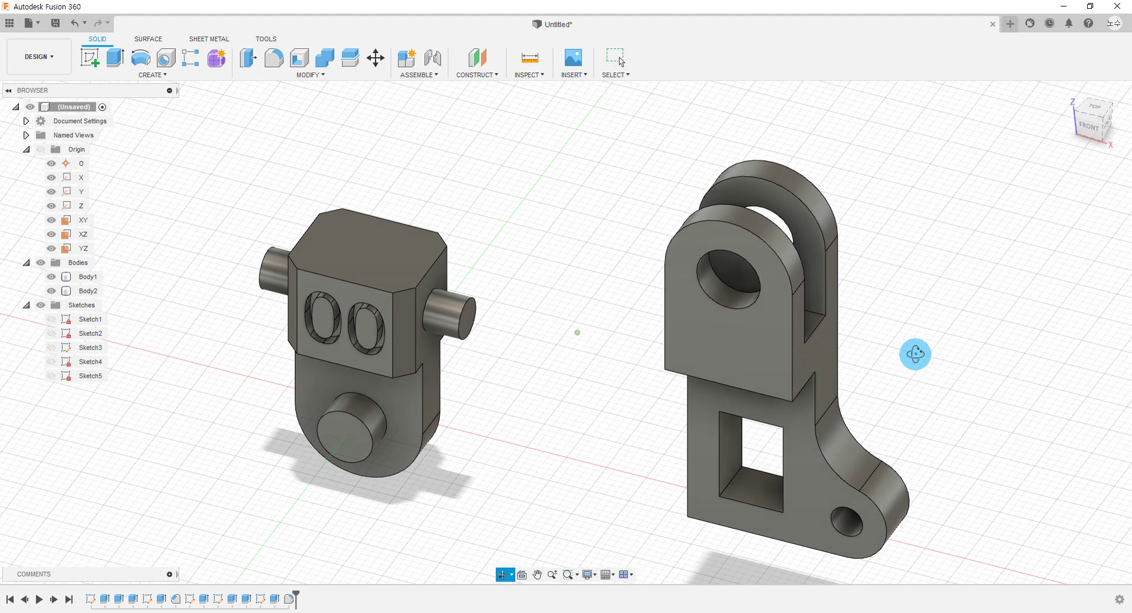
key("alt+Tab")
Scroll the drawing to the notes specifying default C2 chamfers and R3 rounds, then return to Fusion
scroll(571, 485, "down", 1)
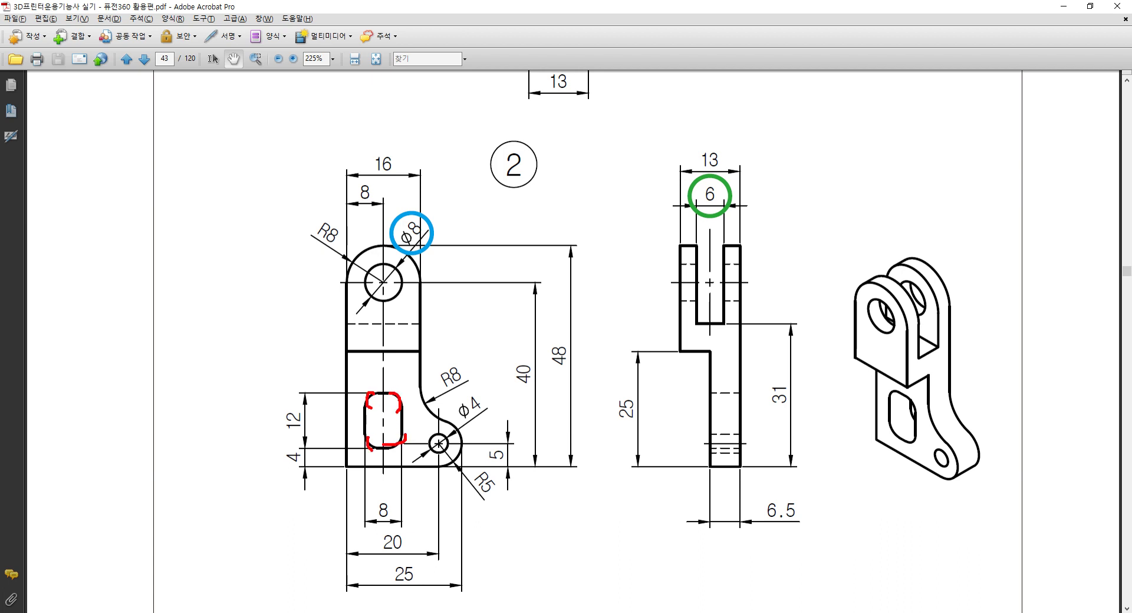
scroll(480, 413, "down", 2)
scroll(480, 413, "down", 3)
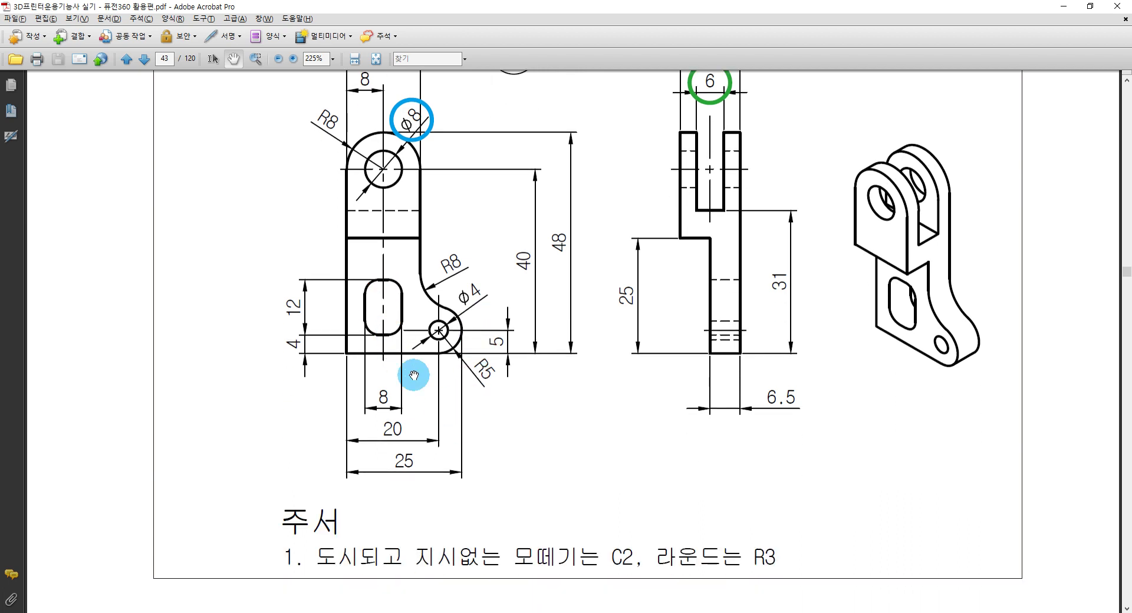
scroll(460, 458, "down", 1)
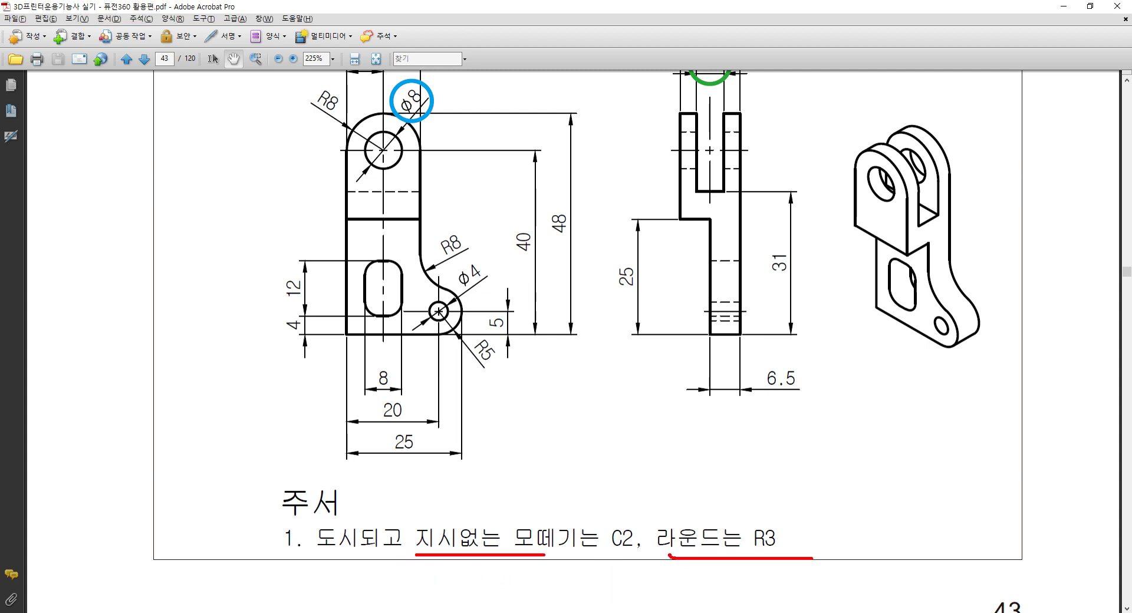
left_click(481, 590)
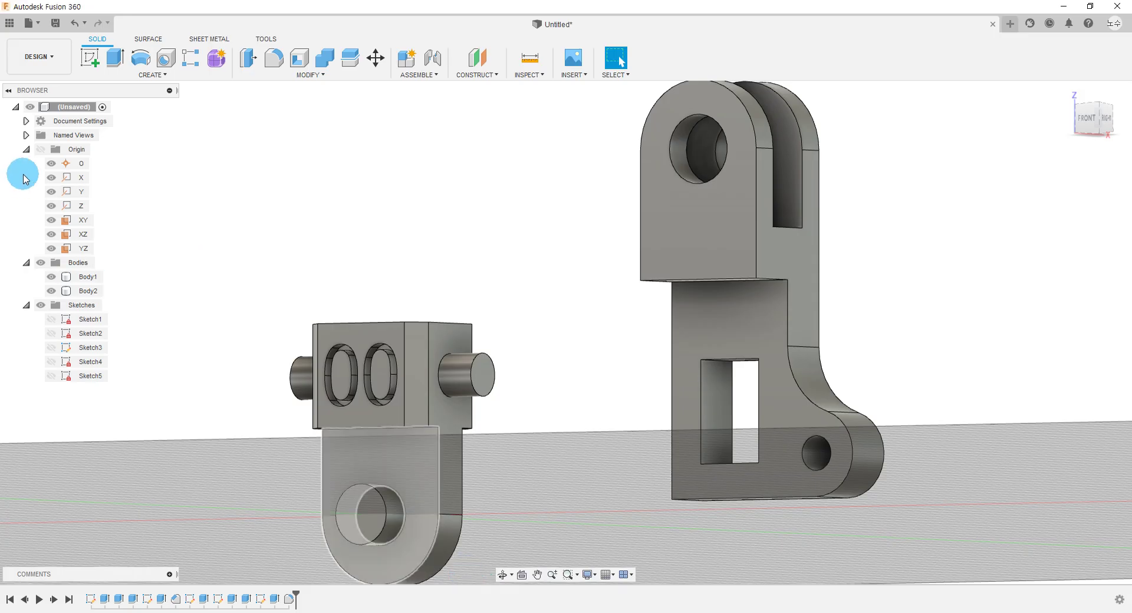
Fillet the four corner edges of the bracket's slot with a 3 mm radius
left_click(310, 75)
left_click(294, 93)
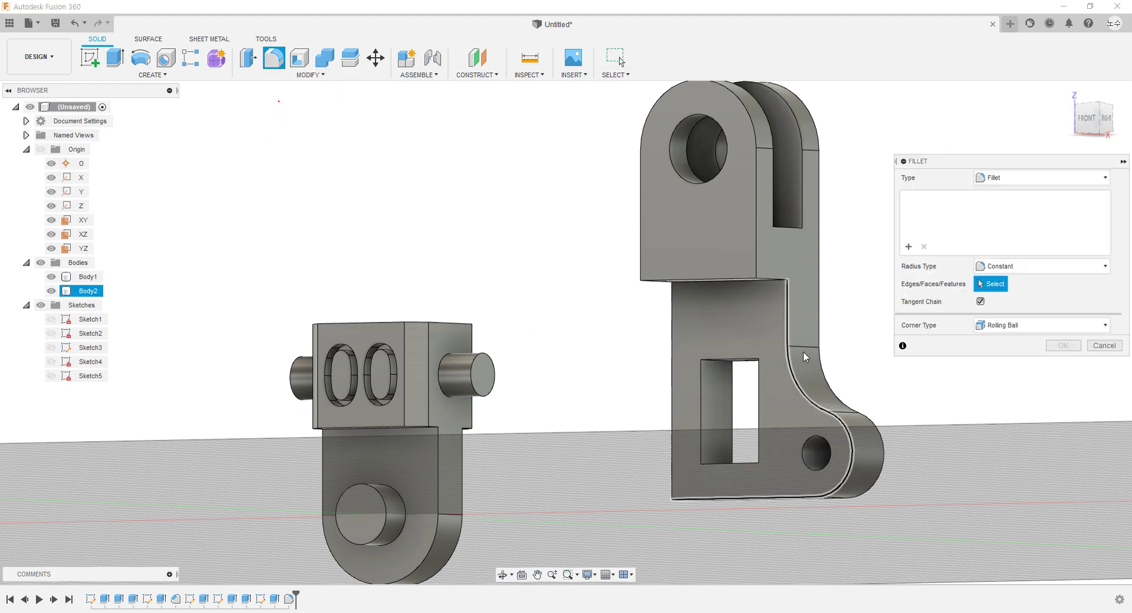
mouse_move(803, 352)
middle_mouse_down("shift")
mouse_move(751, 334)
mouse_move(792, 309)
mouse_move(783, 398)
mouse_move(705, 396)
middle_mouse_up("shift")
scroll(731, 330, "up", 3)
left_click(706, 317)
left_click(800, 308)
left_click(802, 395)
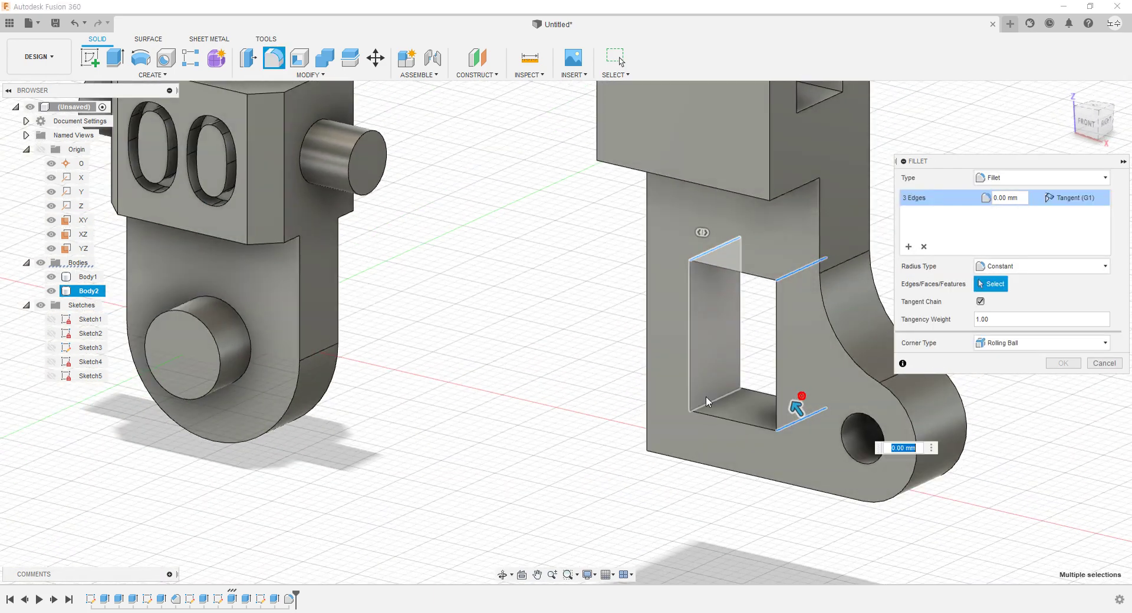
left_click(712, 401)
type("3")
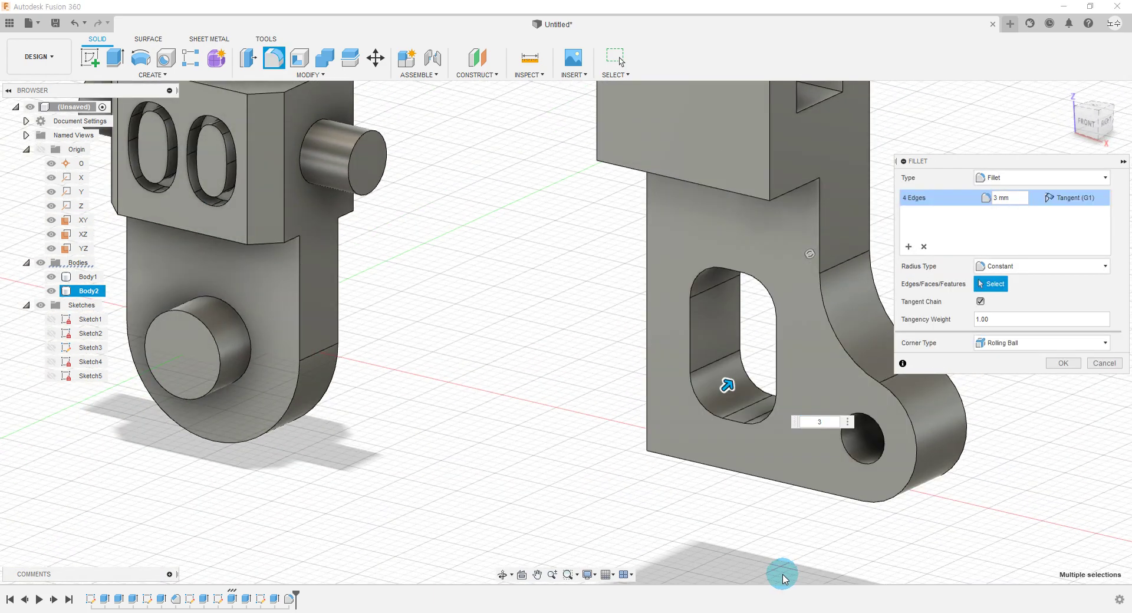
middle_click_drag(783, 575, 736, 507)
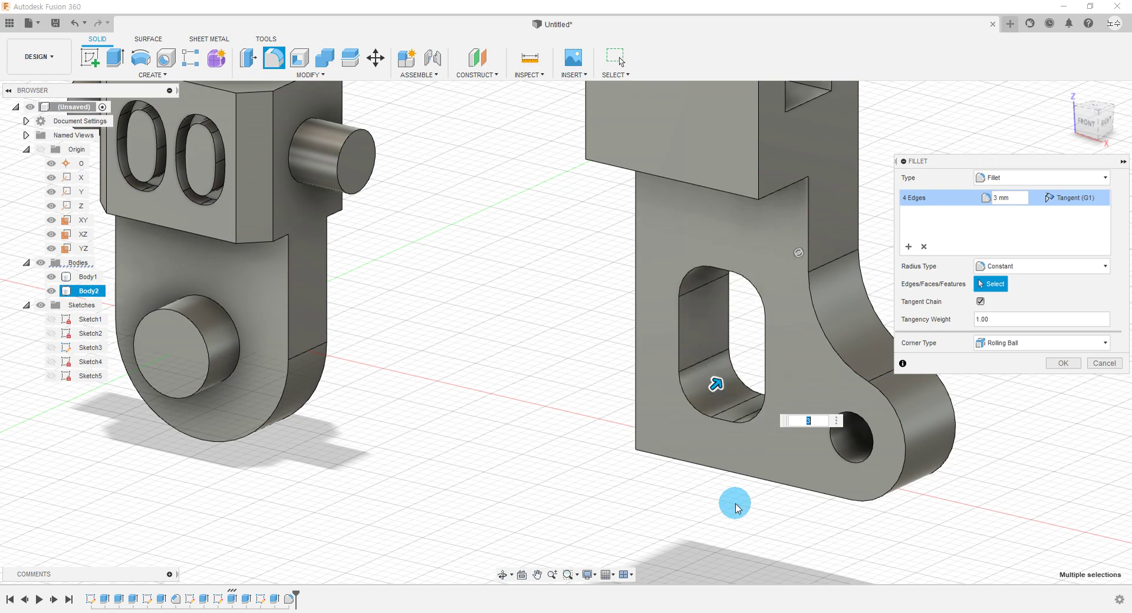
scroll(735, 507, "down", 3)
left_click(1063, 363)
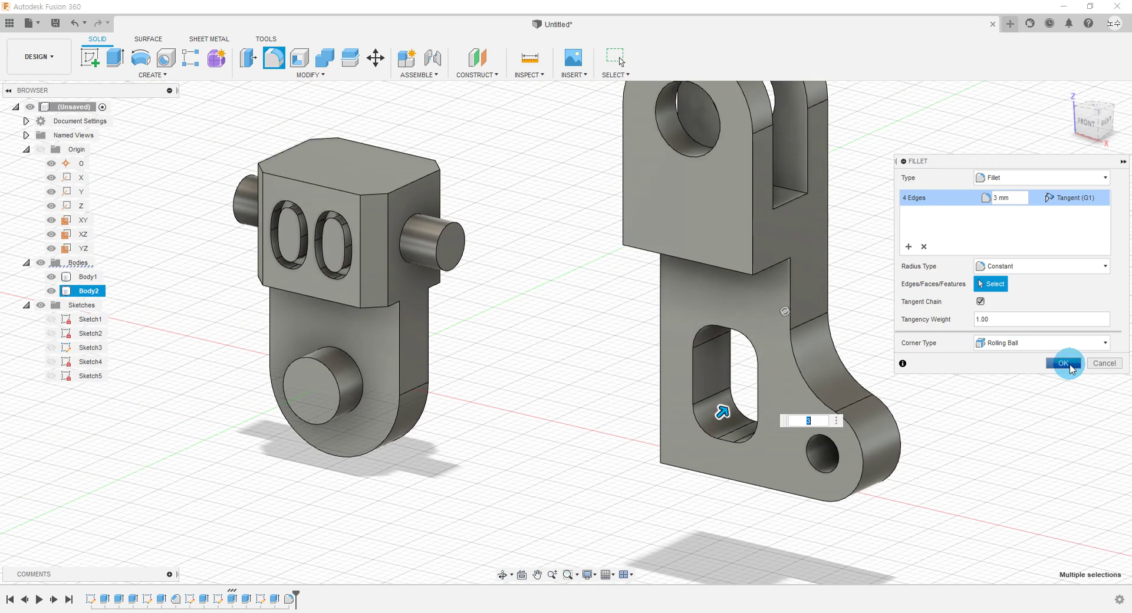
scroll(593, 563, "down", 1)
Scroll back up through the PDF drawing to review it
key("alt+Tab")
scroll(589, 570, "up", 3)
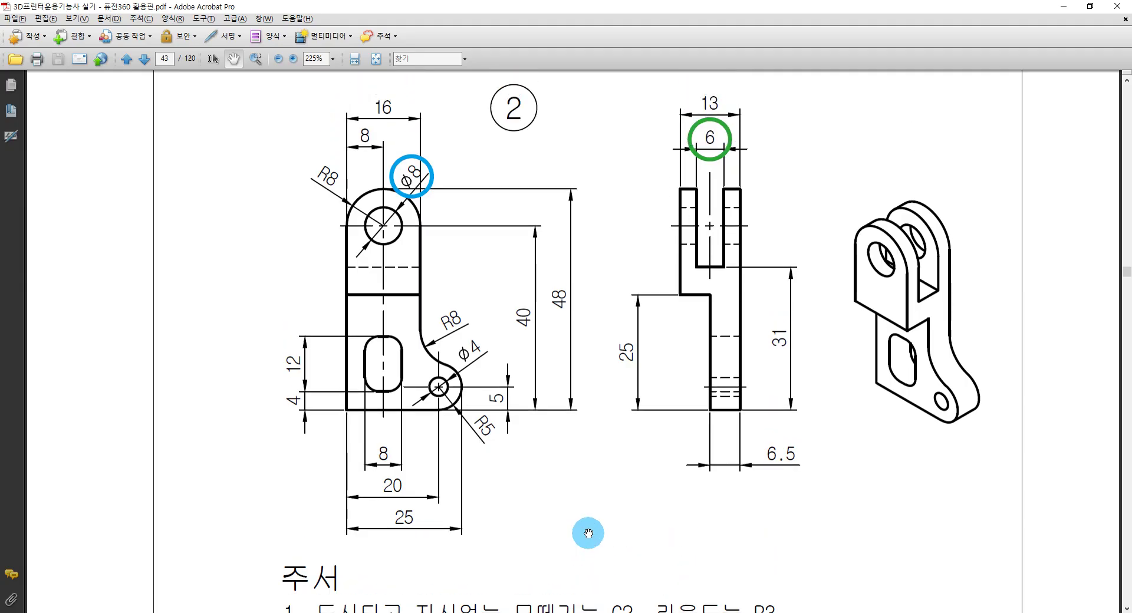
scroll(589, 533, "up", 2)
scroll(601, 576, "up", 1)
scroll(677, 424, "up", 4)
scroll(853, 308, "up", 2)
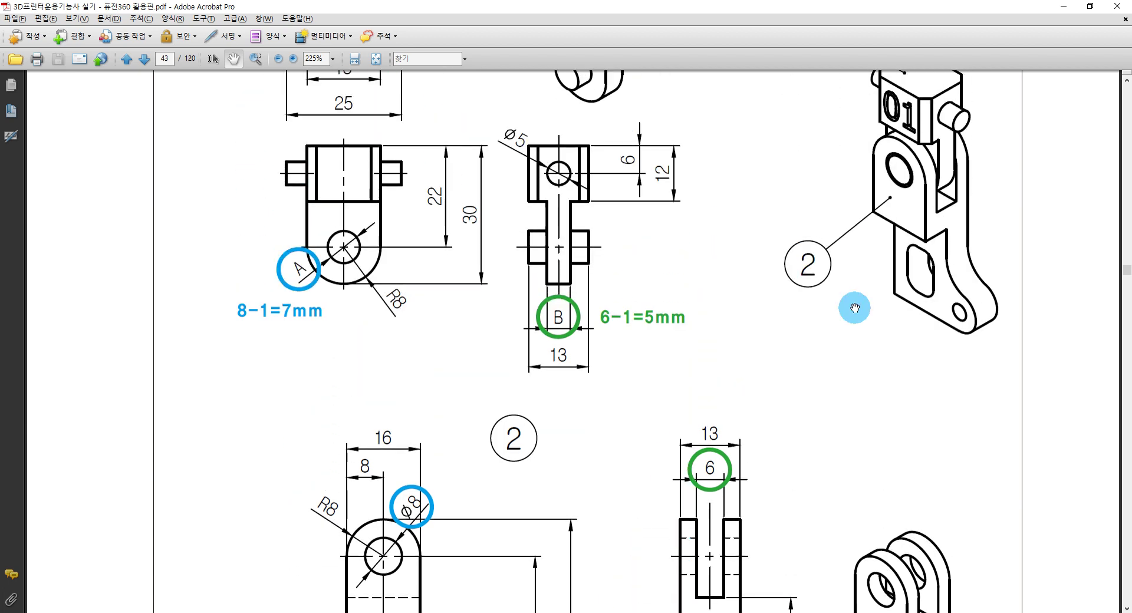
scroll(1028, 304, "up", 2)
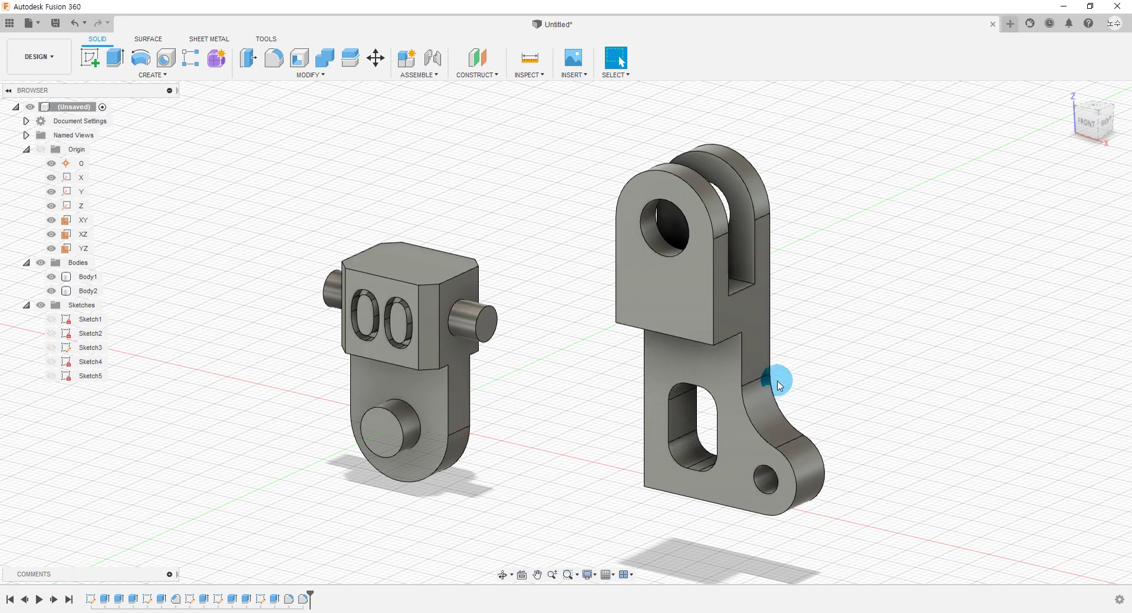
Convert Body1 and Body2 into components with Create Components from Bodies
left_click(65, 291)
left_click(88, 276)
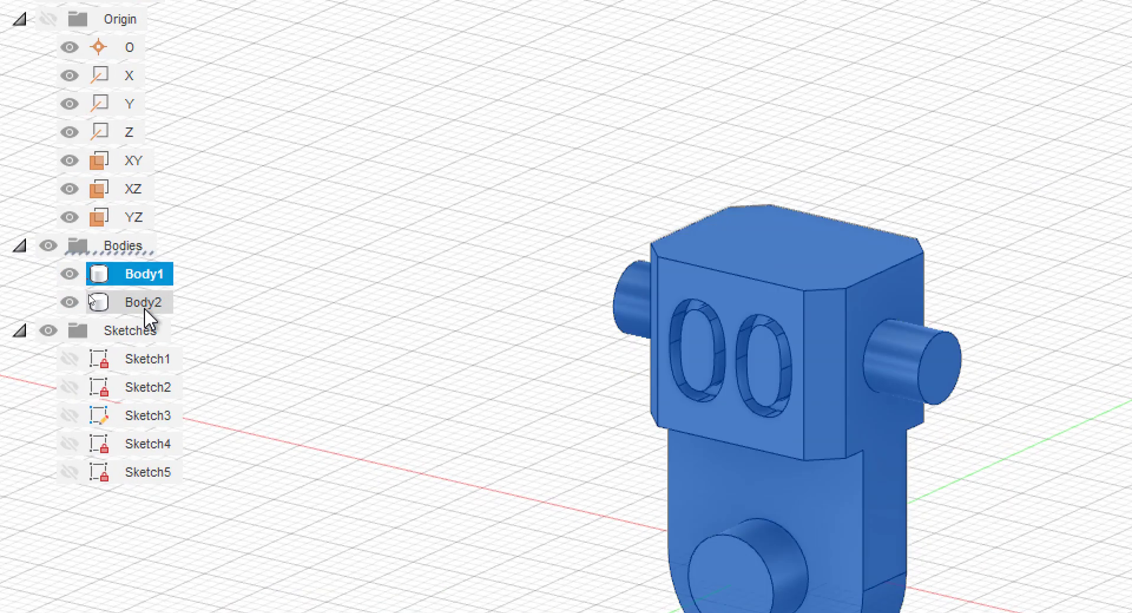
left_click(88, 294, "shift")
right_click(169, 298)
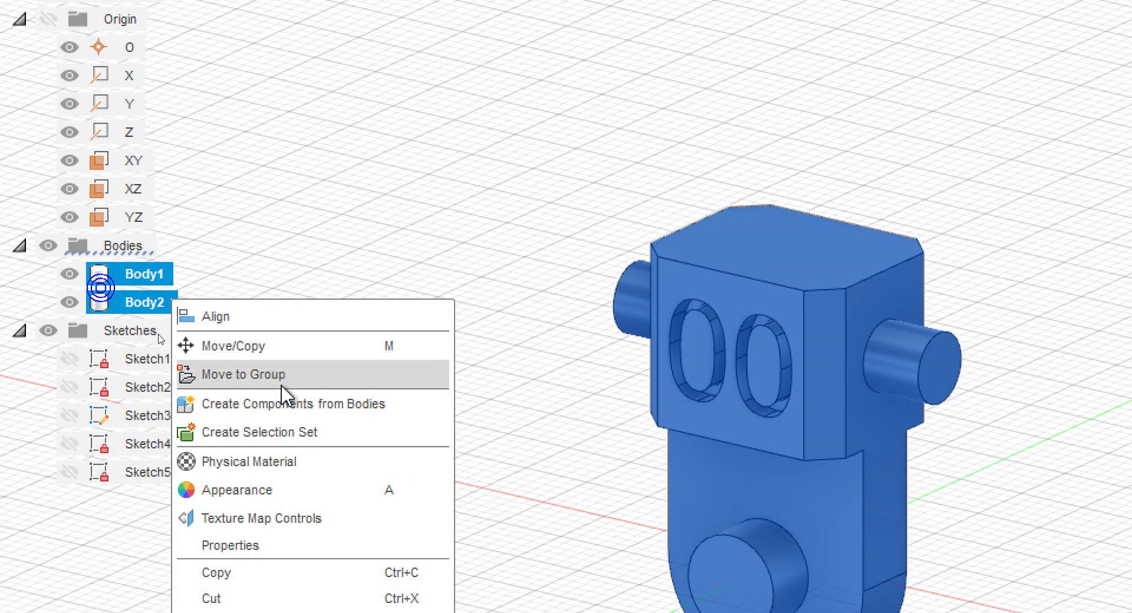
left_click(313, 413)
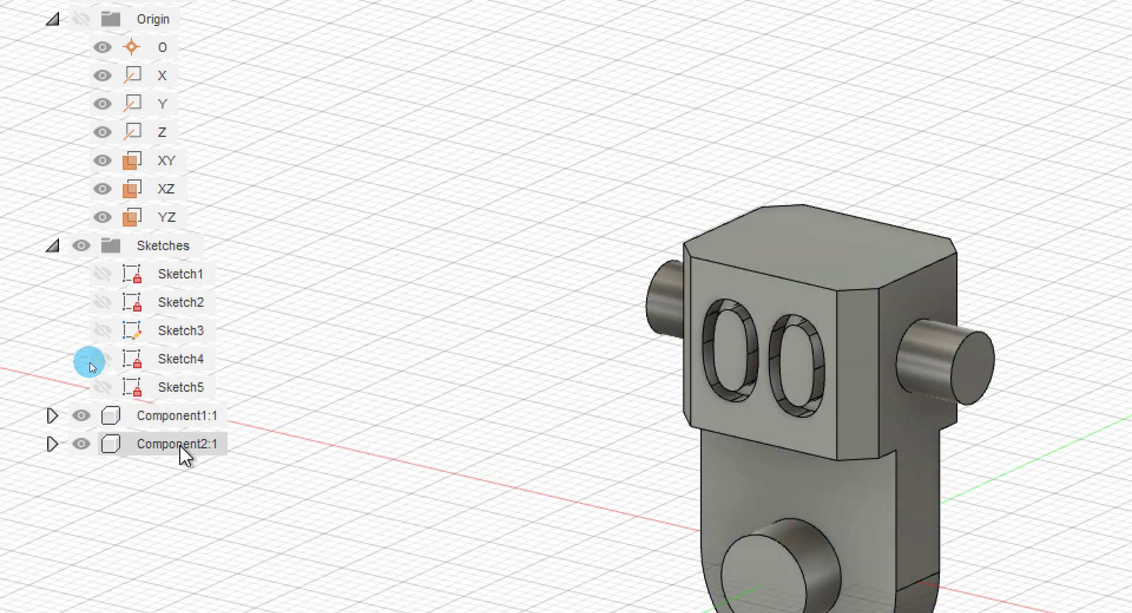
Ground the bracket component Component2:1 so it stays fixed
left_click(52, 245)
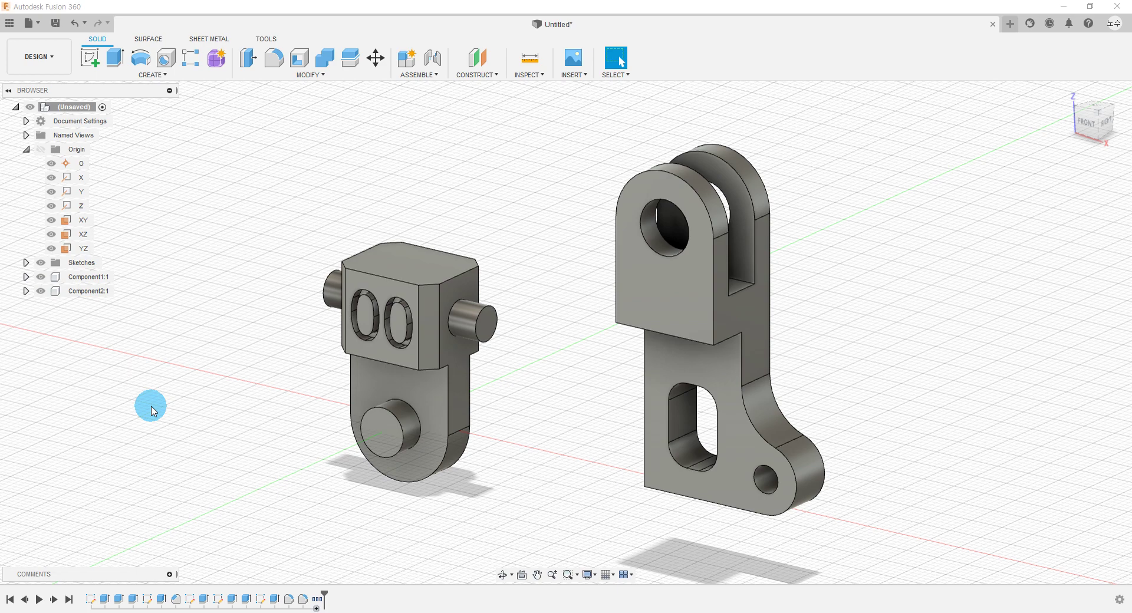
scroll(152, 411, "down", 1)
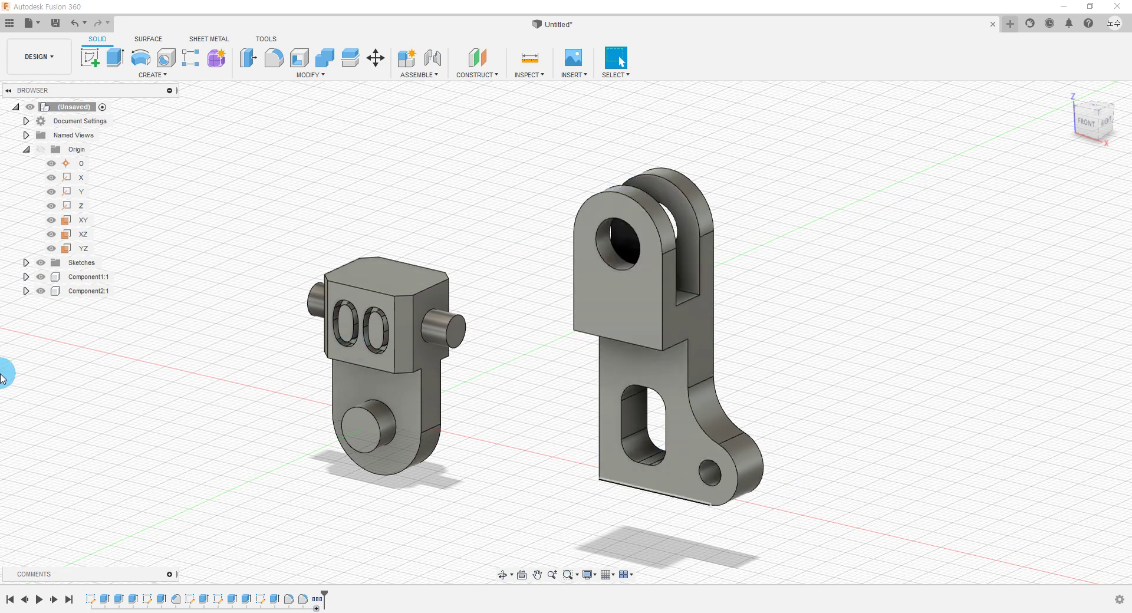
left_click(80, 291)
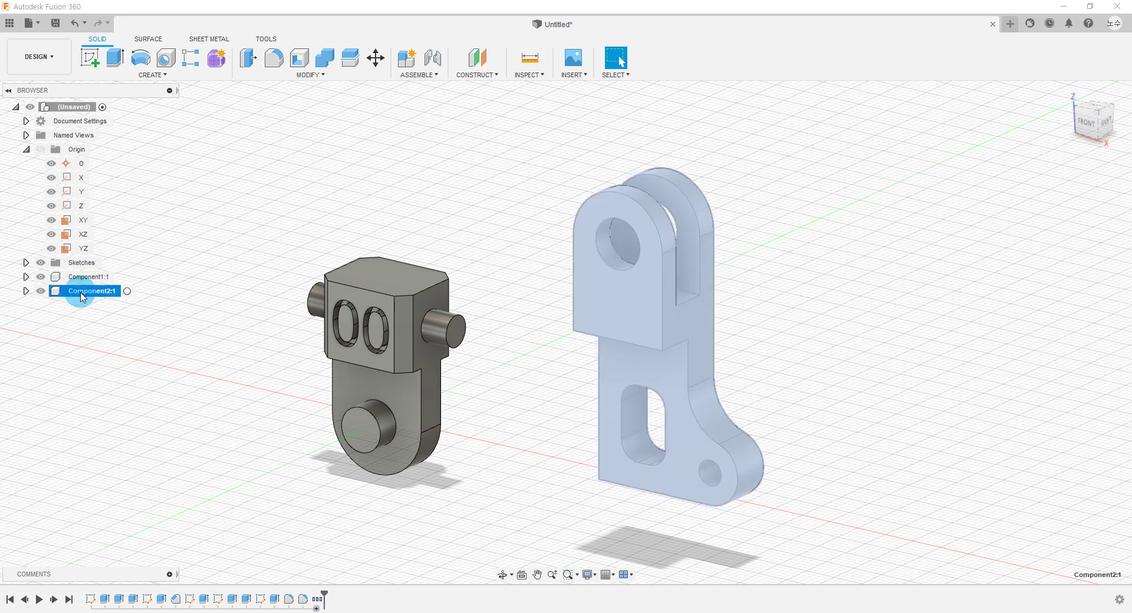
right_click(81, 291)
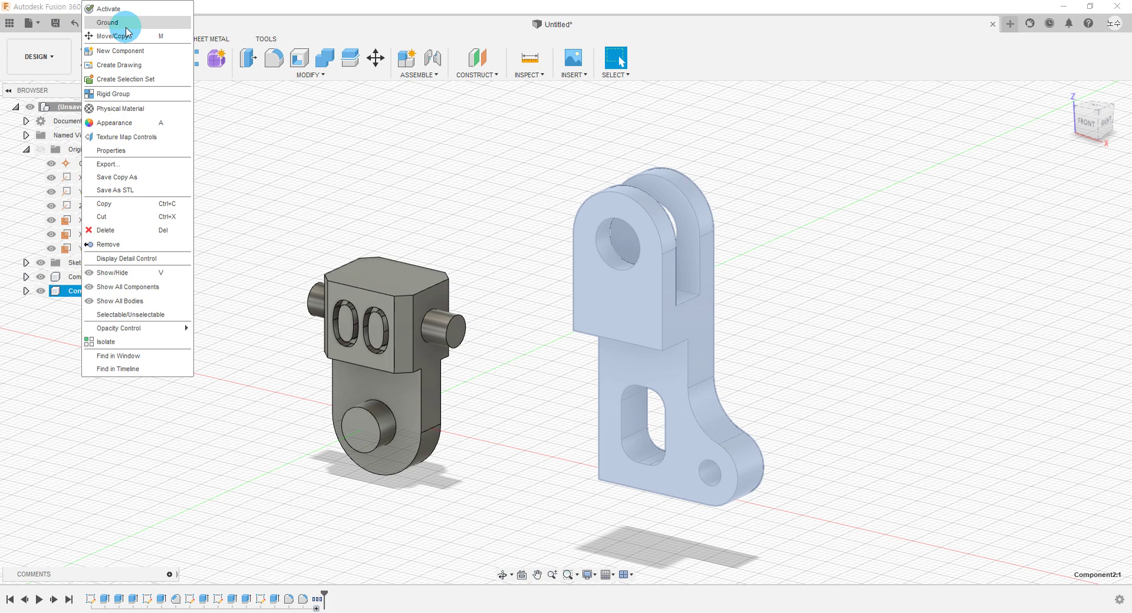
left_click(107, 22)
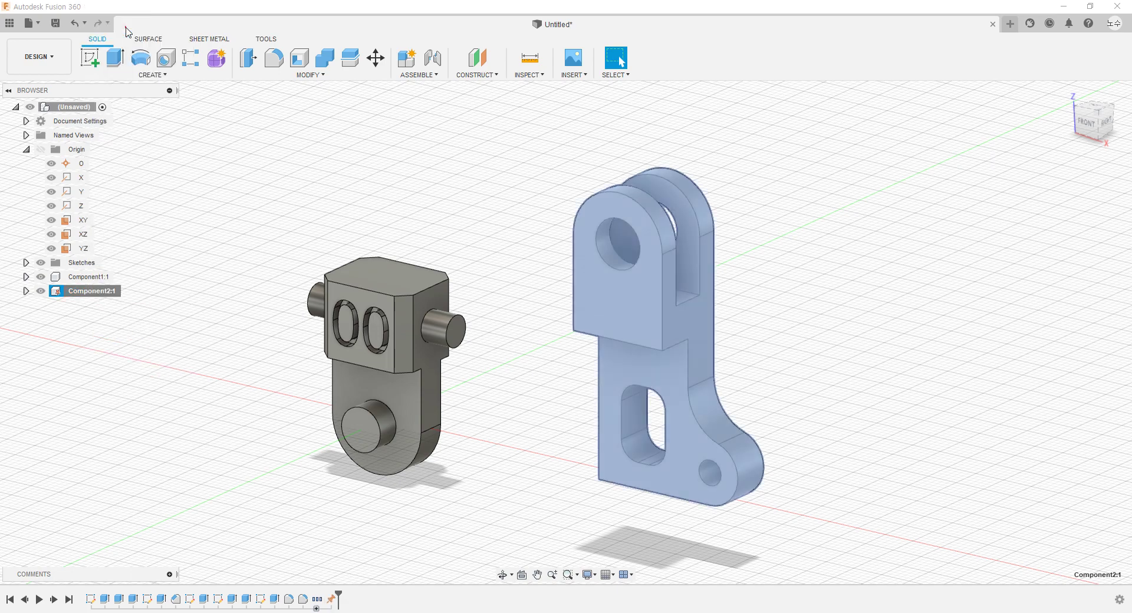
Create a revolute joint from the block pin's centre to the bracket's upper hole centre
left_click(388, 104)
left_click(420, 75)
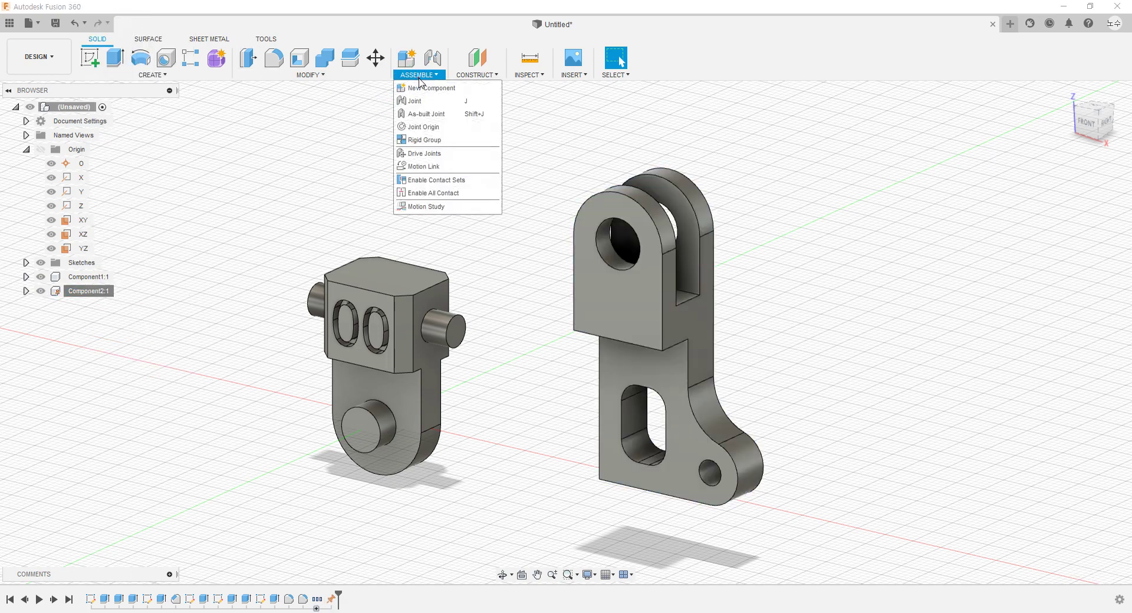
left_click(429, 107)
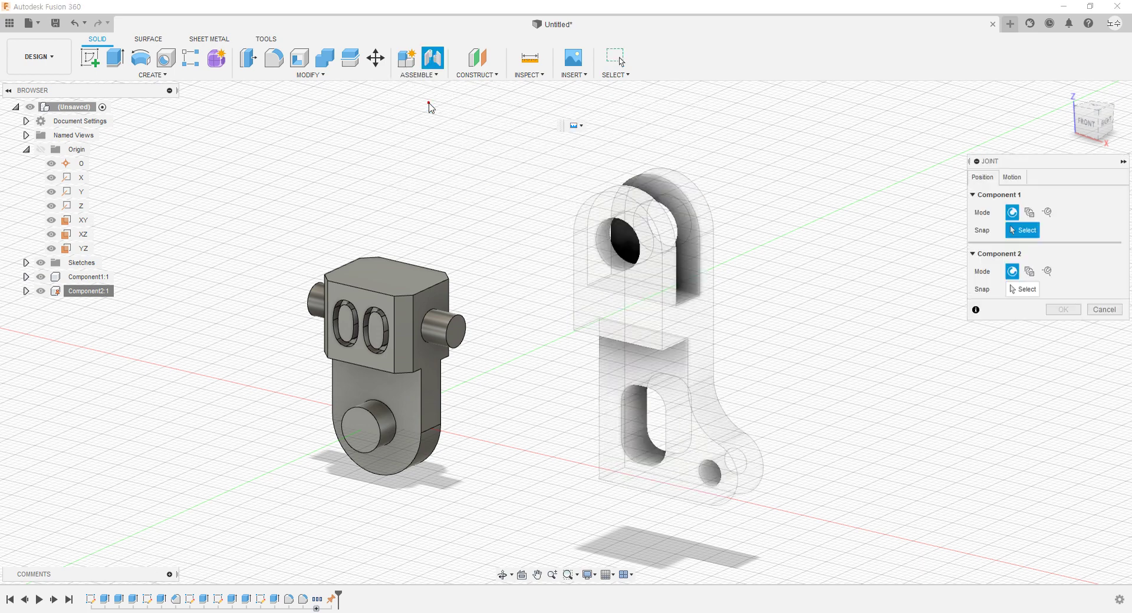
left_click(1006, 182)
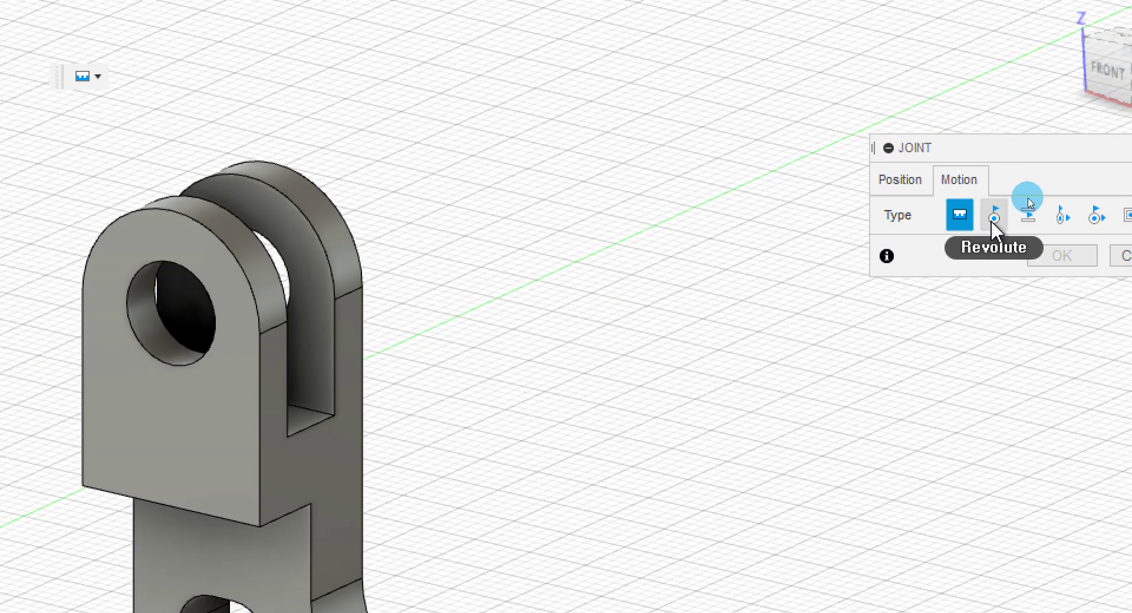
left_click(994, 217)
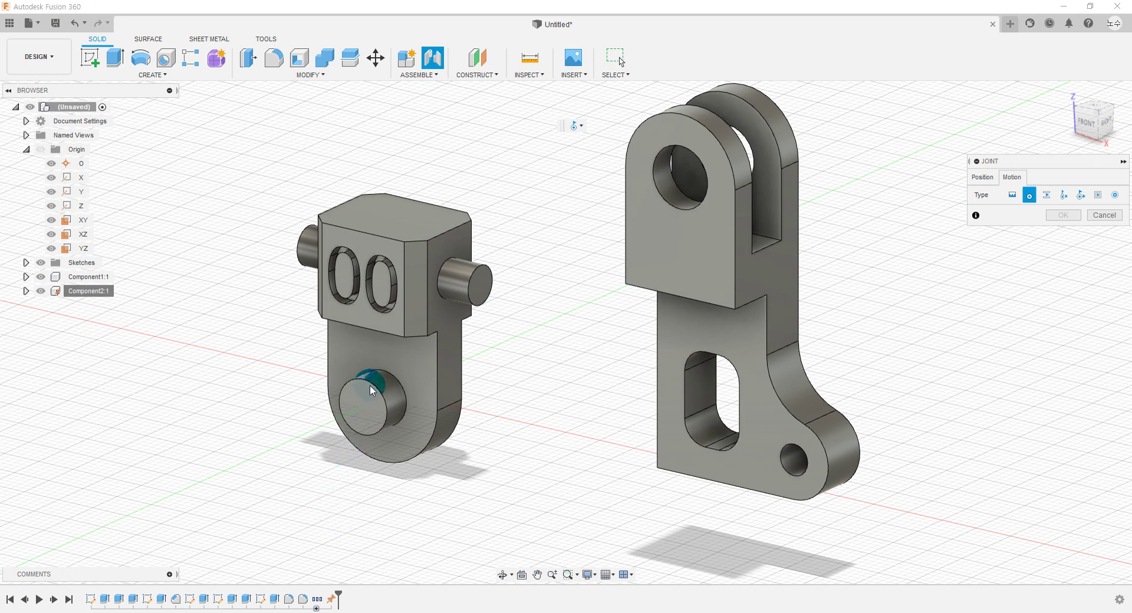
middle_click_drag(372, 388, 401, 380)
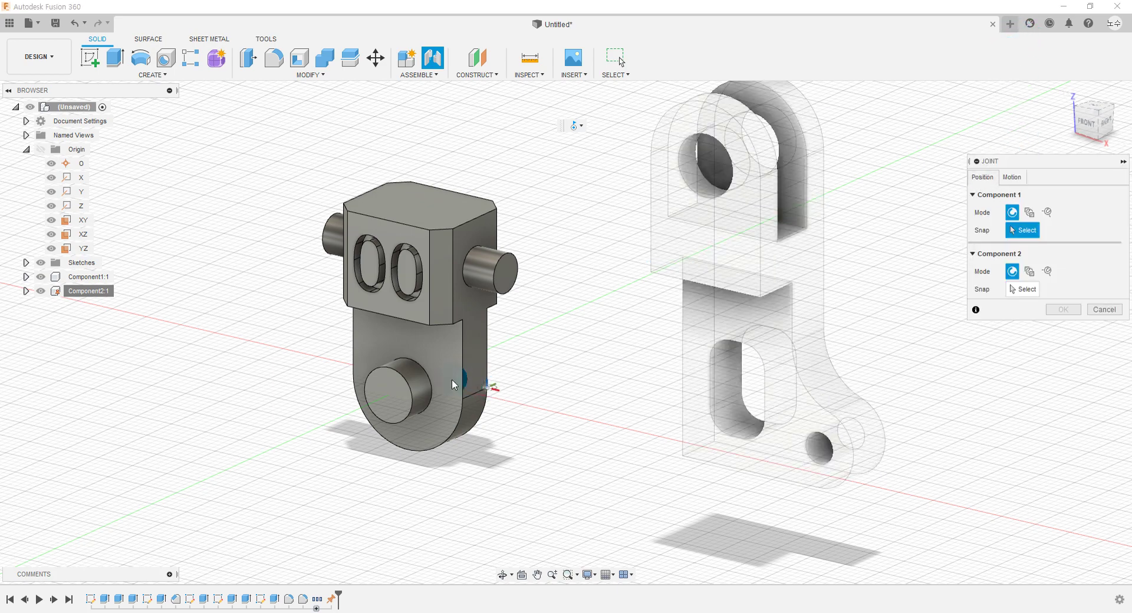
left_click(401, 382)
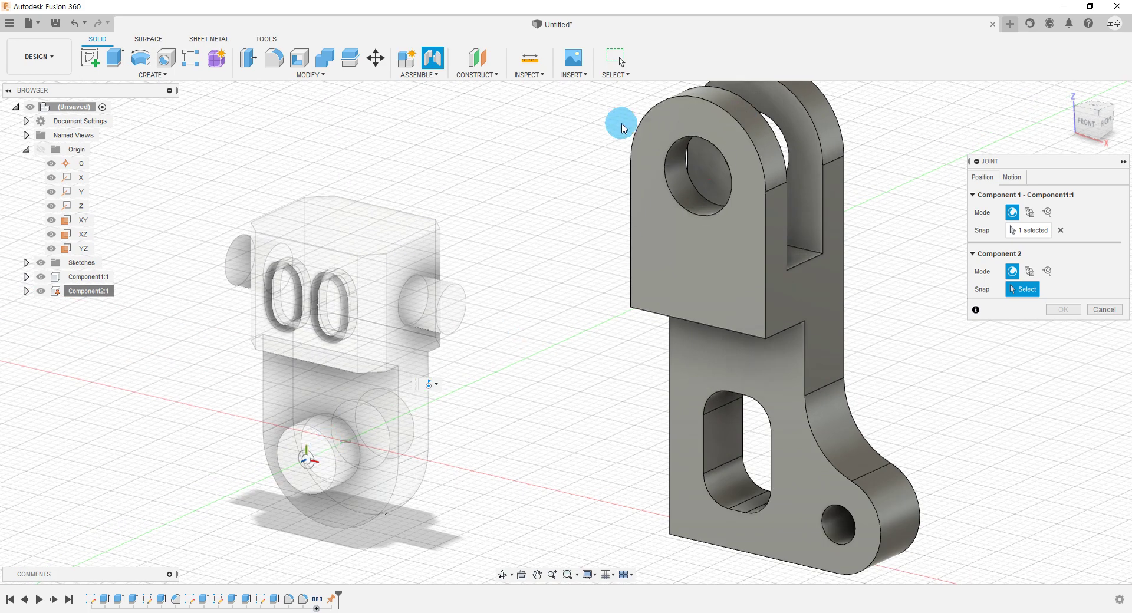
left_click(677, 141)
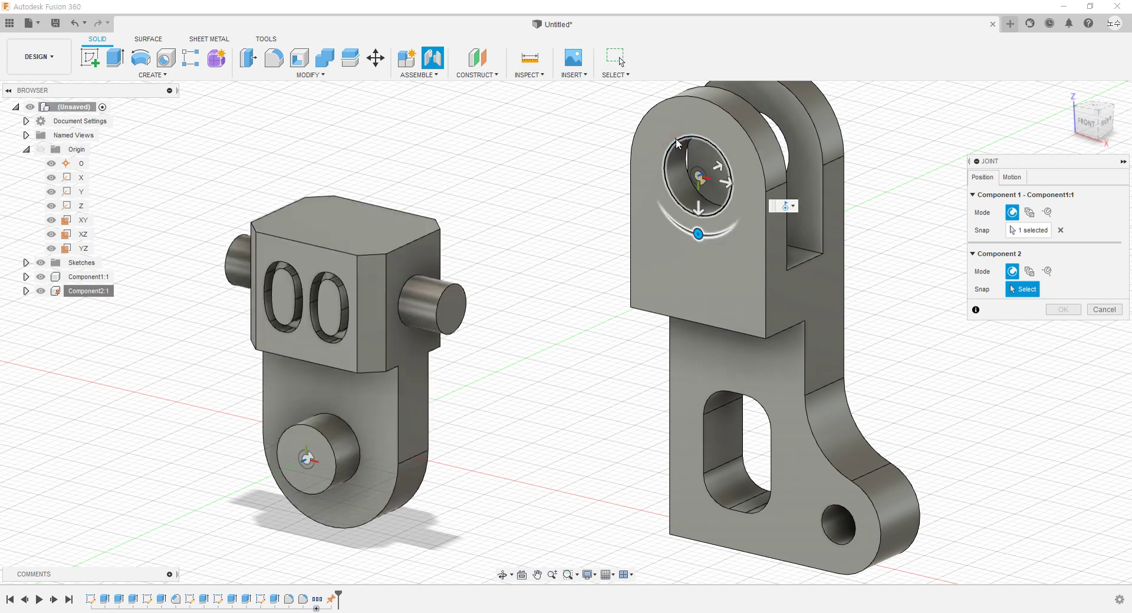
Animate the block rotating on the revolute joint and confirm it
mouse_move(884, 112)
middle_mouse_down("shift")
mouse_move(849, 228)
mouse_move(1013, 339)
mouse_move(912, 373)
mouse_move(831, 362)
mouse_move(837, 423)
mouse_move(883, 377)
middle_mouse_up("shift")
left_click(1003, 163)
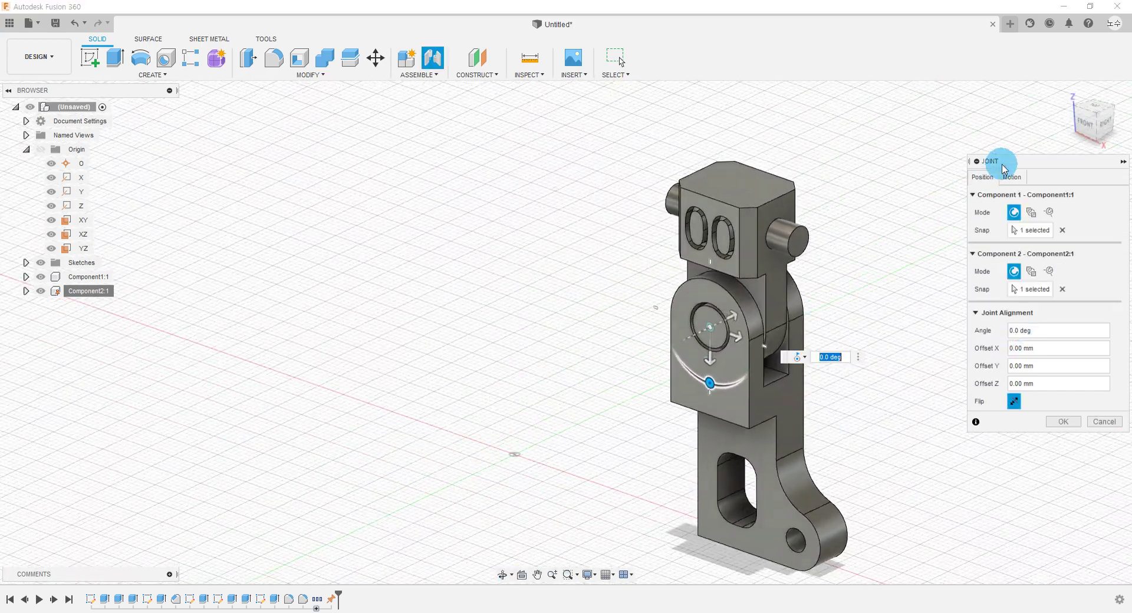
left_click(1011, 178)
left_click(1012, 230)
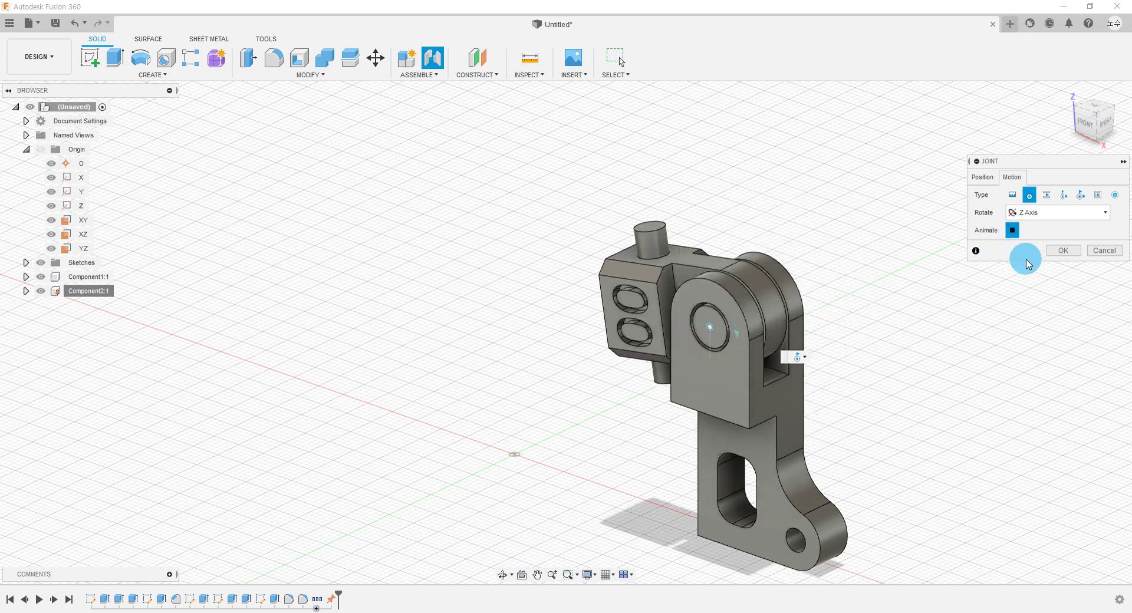
left_click(1062, 250)
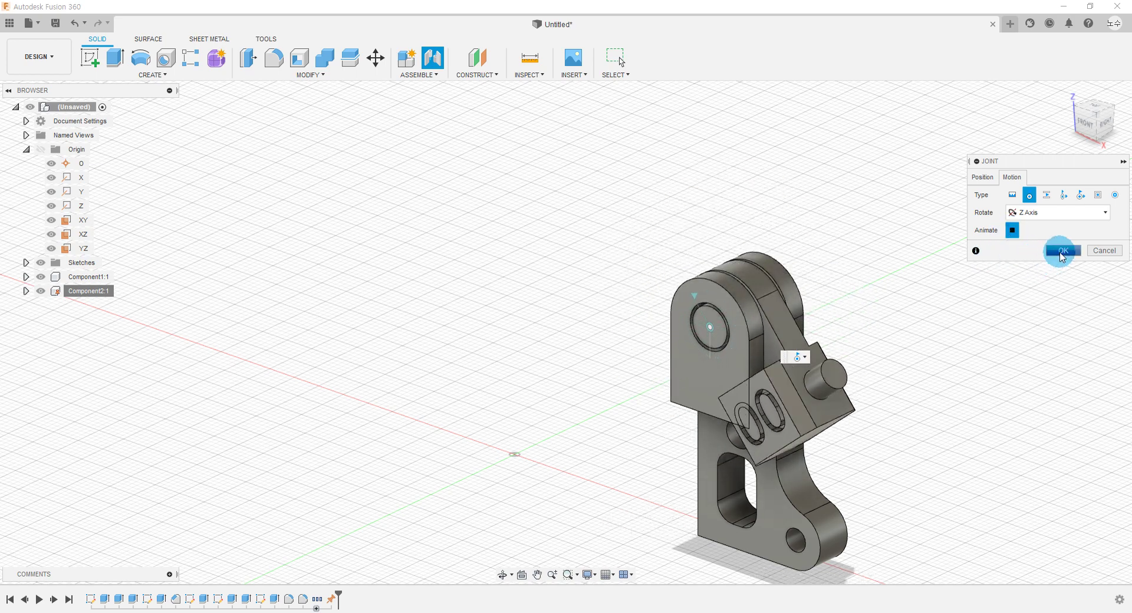
middle_click_drag(789, 369, 644, 346)
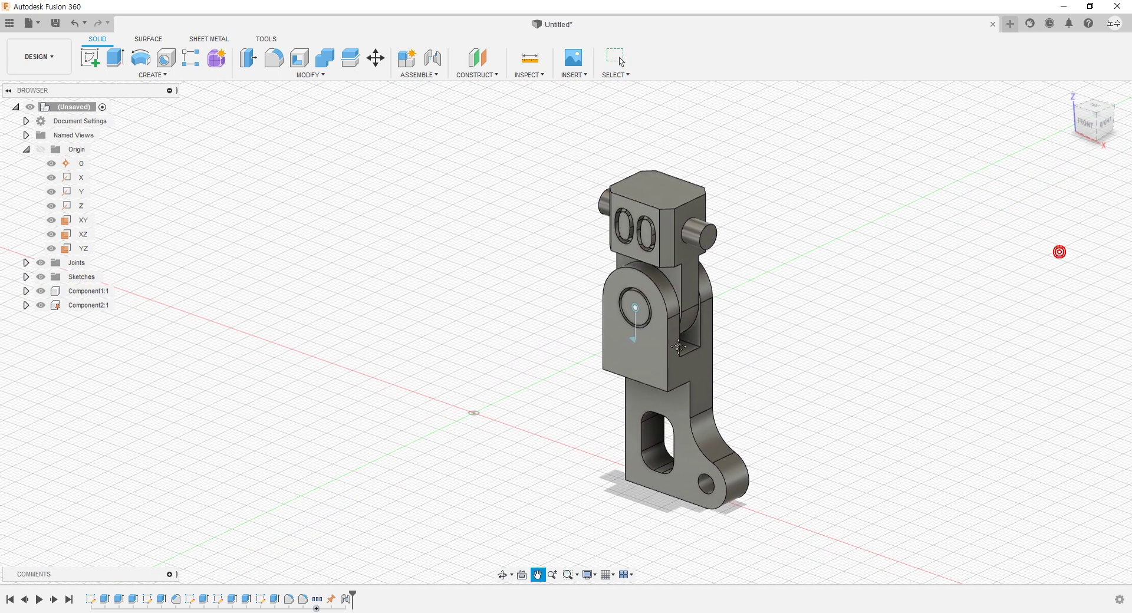